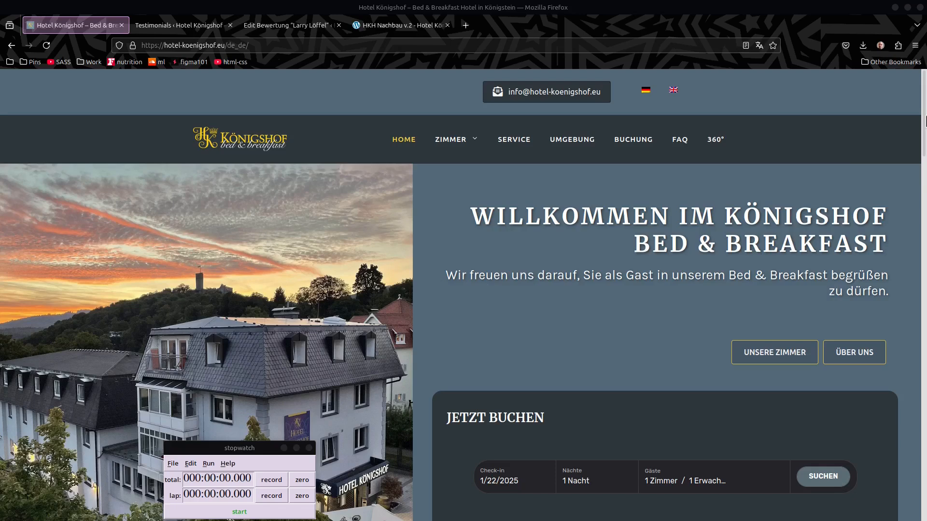
Step: Examine the sections of the existing Hotel Königshof home page down to the reviews and awards
scroll(914, 250, down, 10)
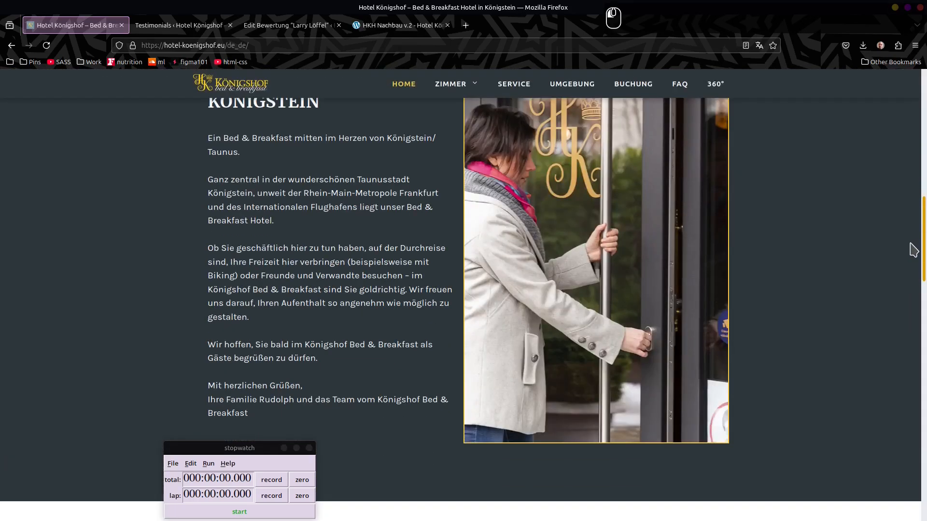
scroll(914, 249, down, 12)
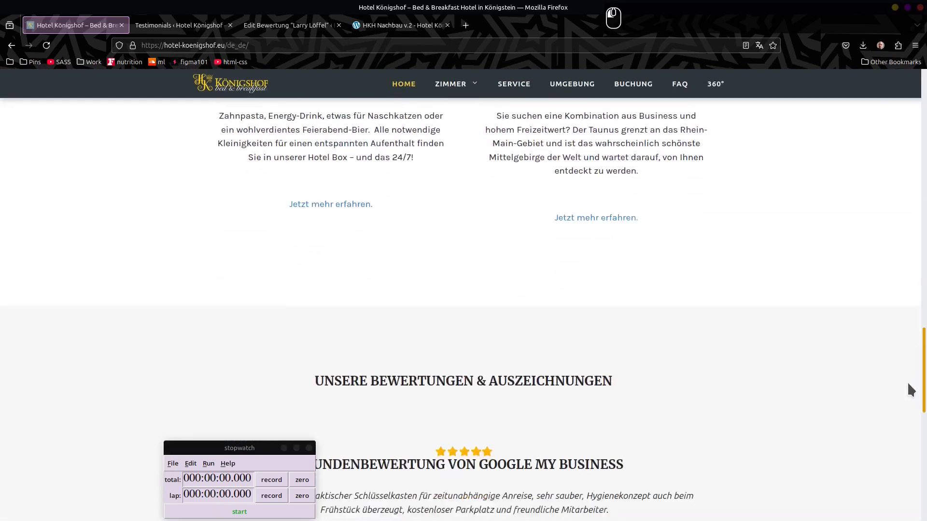
scroll(907, 381, down, 4)
scroll(791, 282, down, 3)
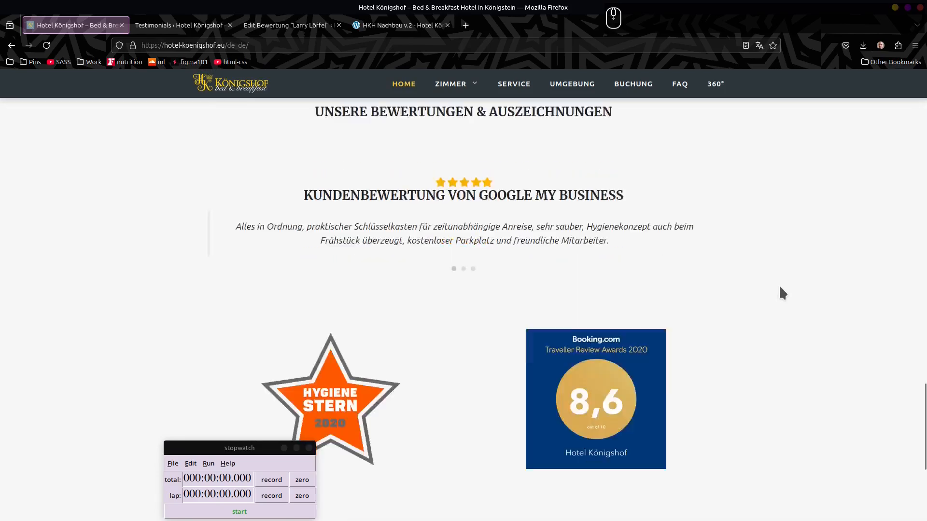
scroll(799, 290, up, 3)
scroll(795, 291, up, 15)
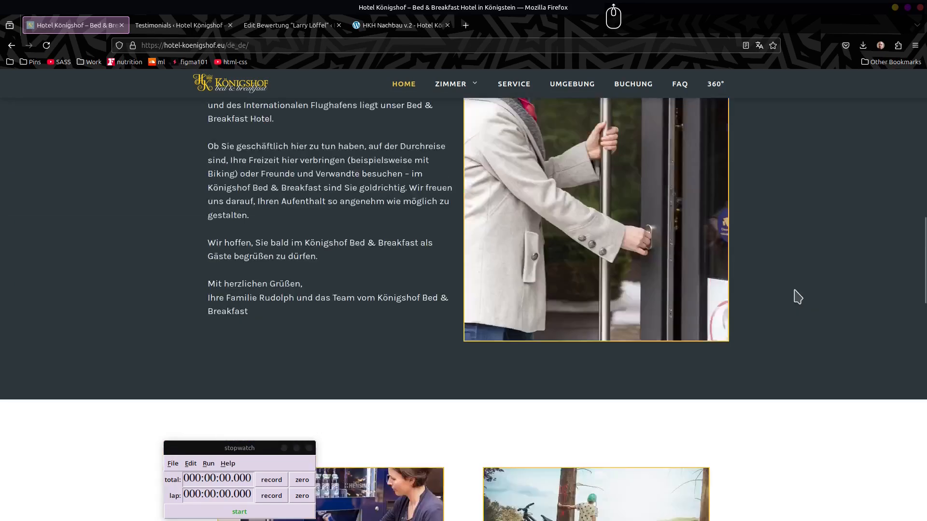
Step: Review the testimonials list and the open testimonial entry's title, text and Position/Rolle field
click(166, 27)
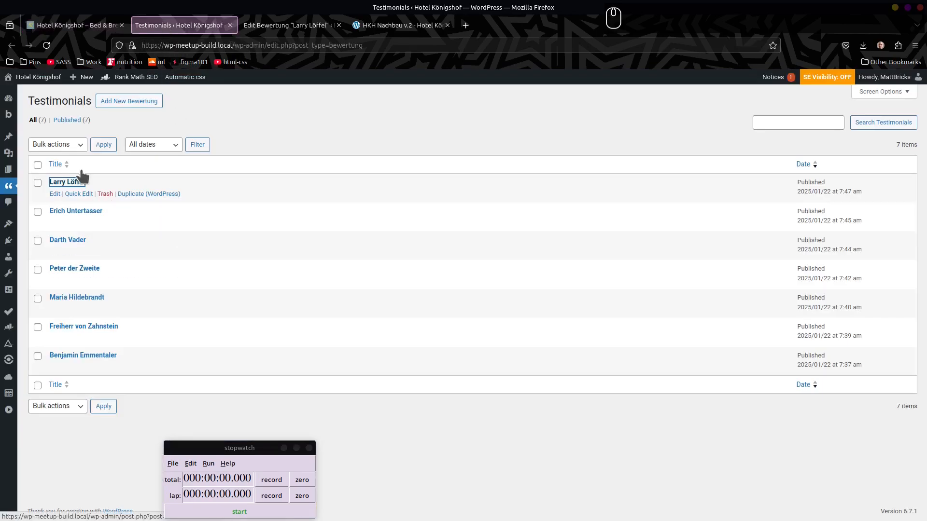
mouse_move(6, 187)
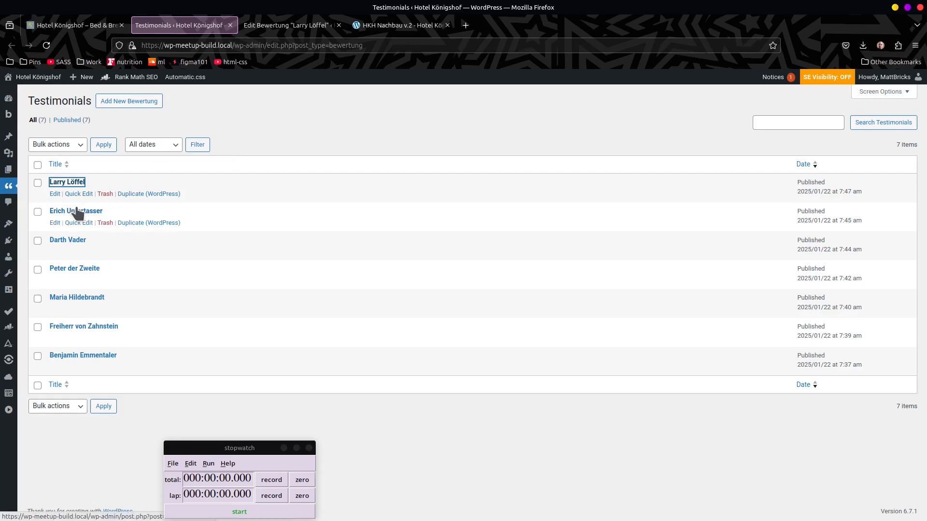
click(300, 28)
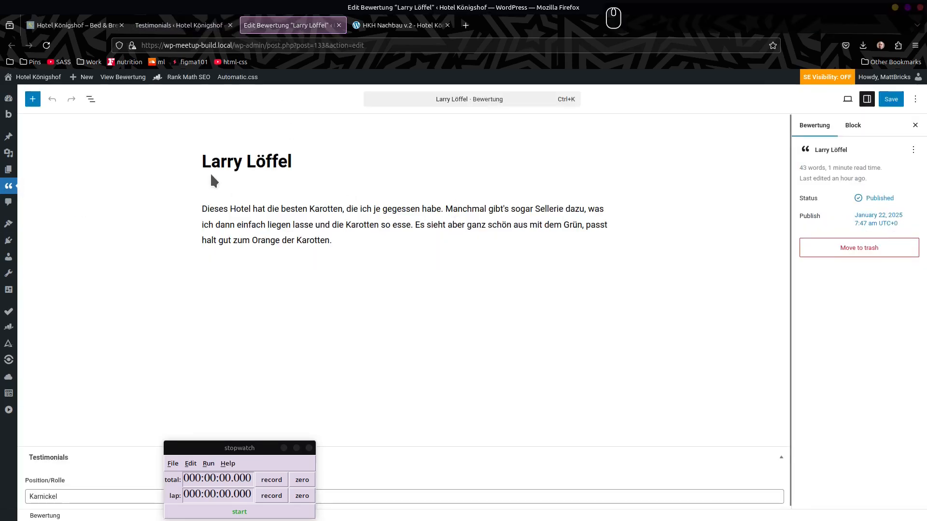
click(220, 161)
click(268, 219)
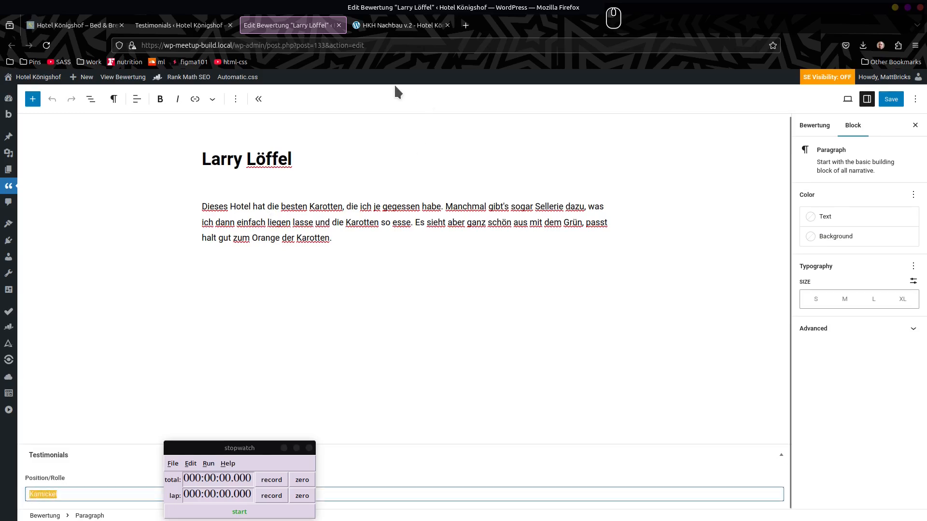
Step: Close the testimonials list and testimonial edit pages, leaving the HKH Nachbau v.2 template open, and start the stopwatch
click(230, 25)
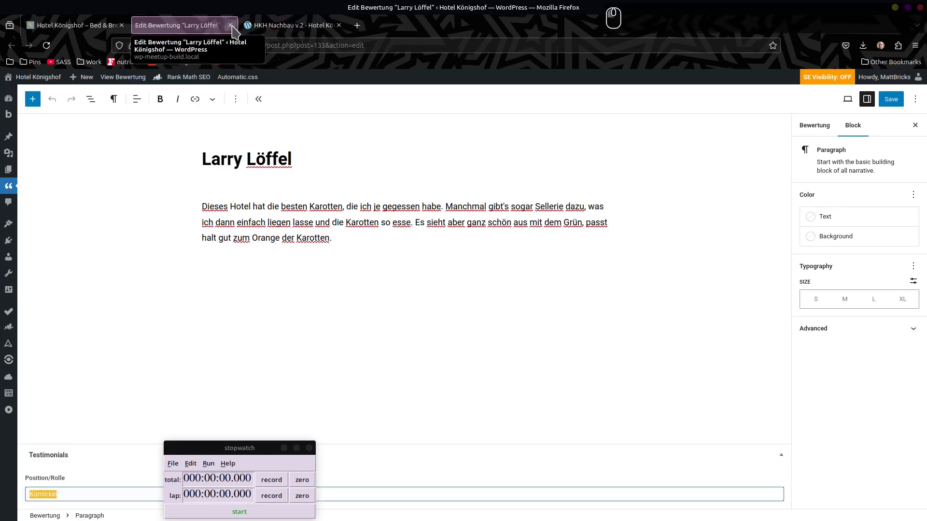
click(229, 25)
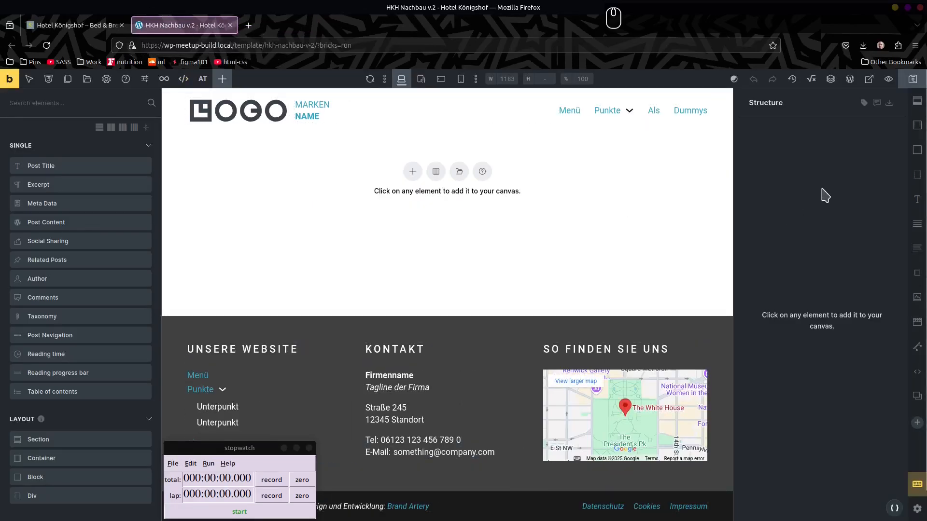
click(311, 513)
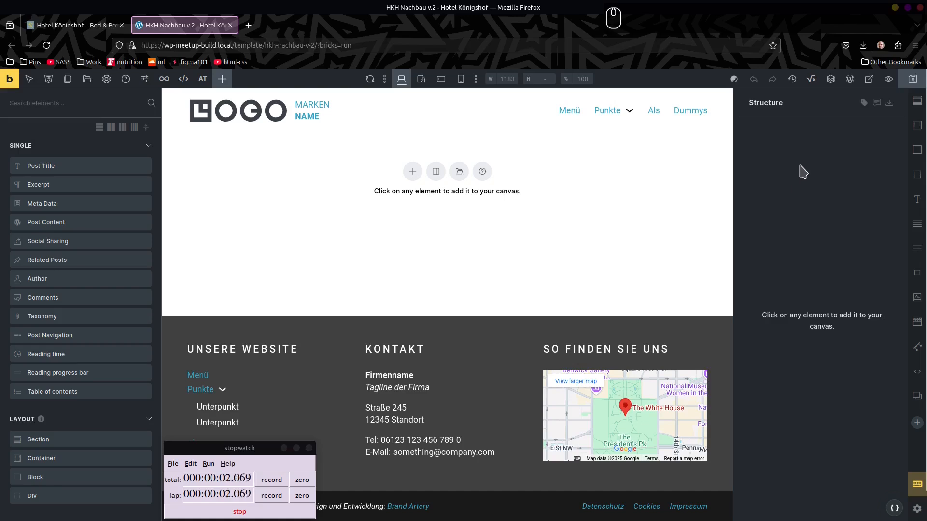
Step: Add four sections, each with its own container, at the root of the empty HKH Nachbau v.2 template
key(s)
click(799, 263)
text(s)
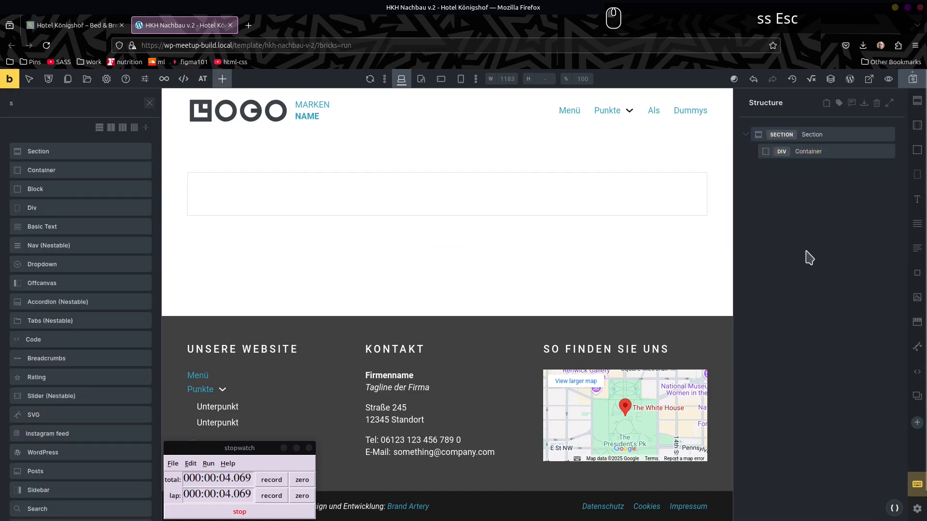
text(s)
key(Escape)
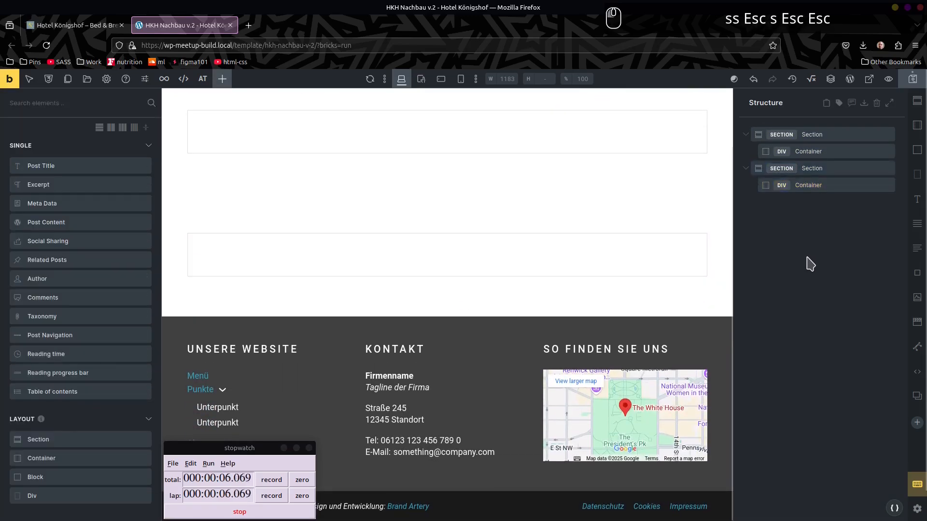
key(s)
key(Escape)
key(s)
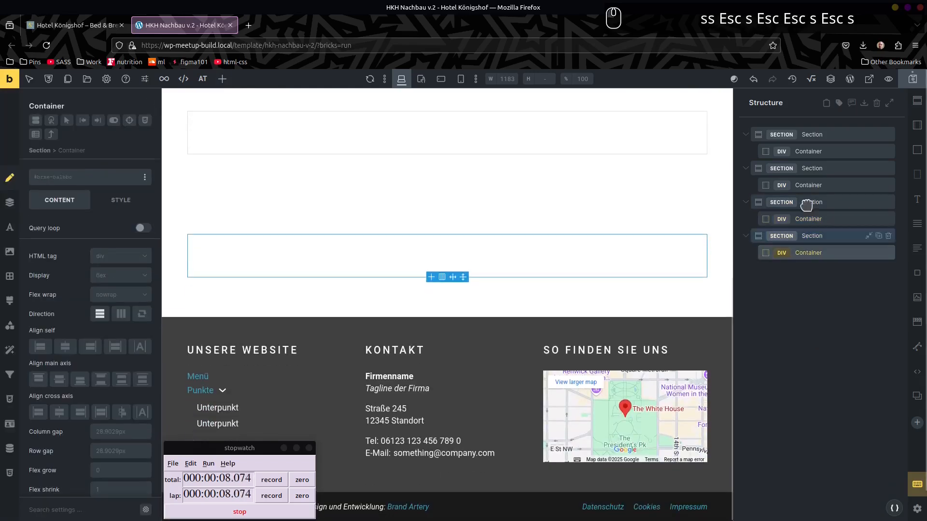
Step: Rename the four sections in order as Hero, About, Features and Testimonials
double_click(815, 135)
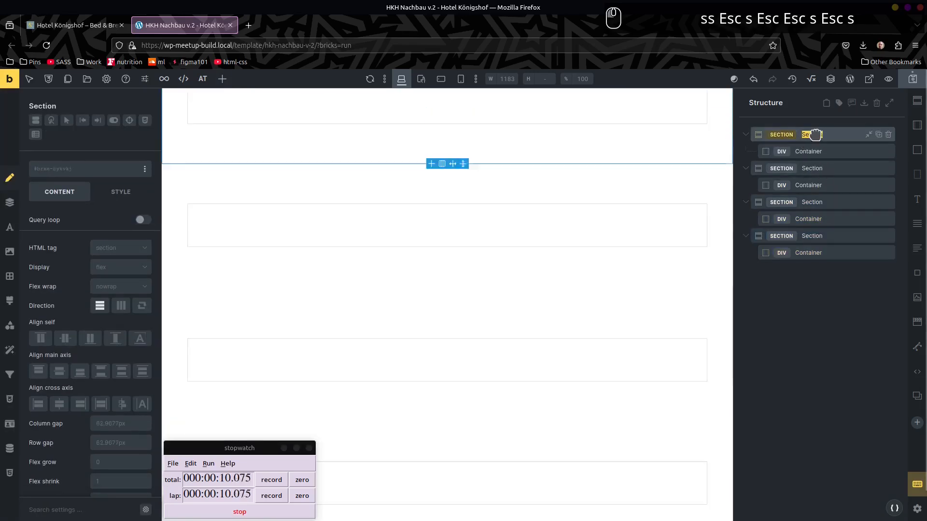
text(Hero)
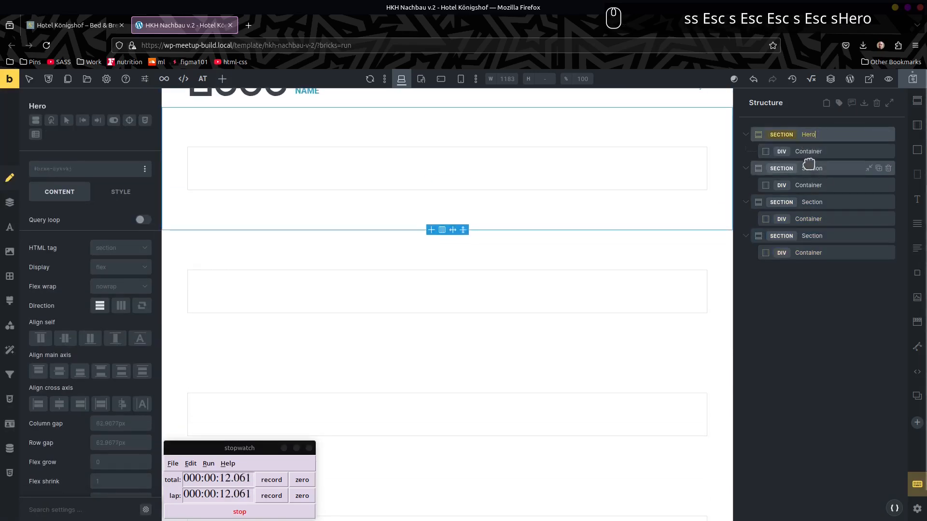
double_click(807, 169)
text(About)
key(Return)
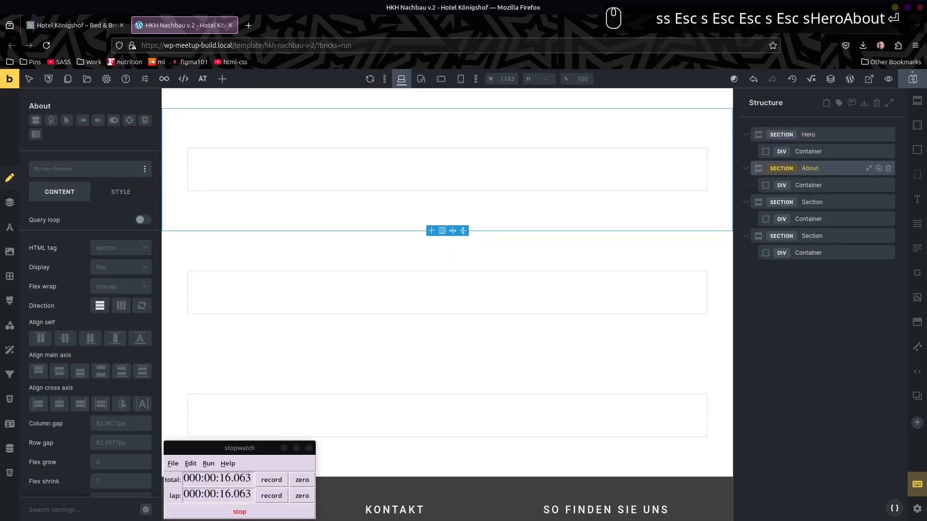
double_click(811, 203)
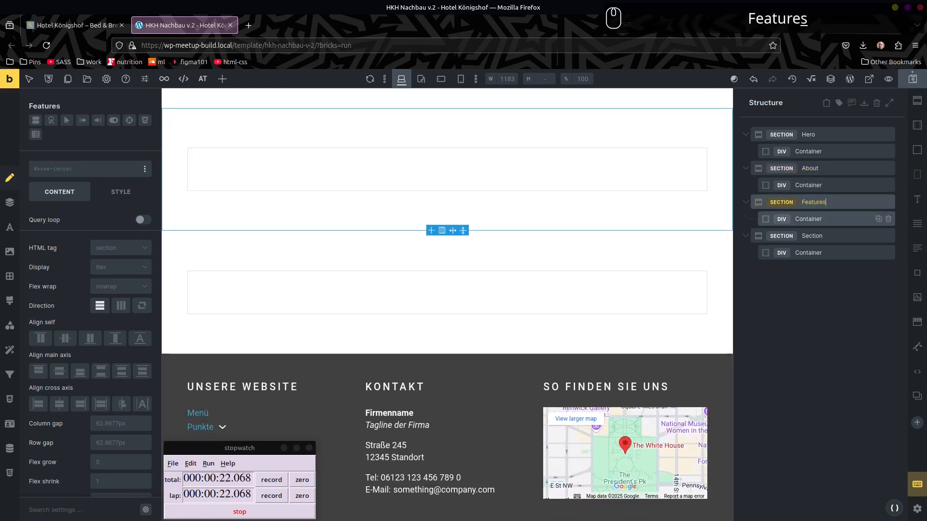
double_click(806, 236)
text(T)
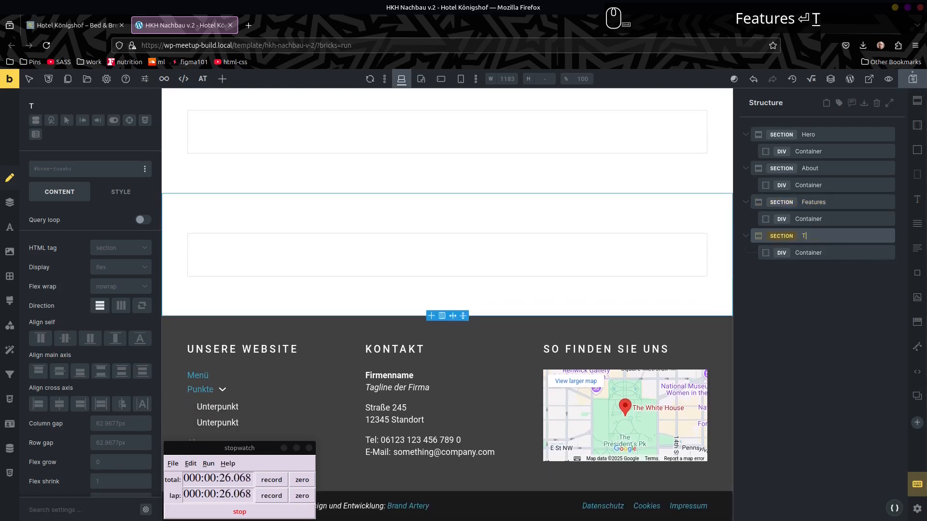
text(estimonalls)
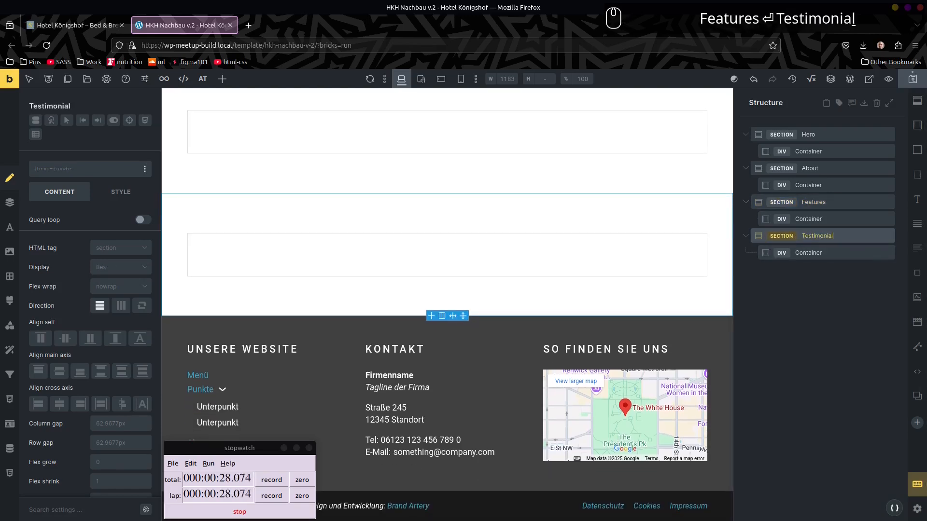
key(Return)
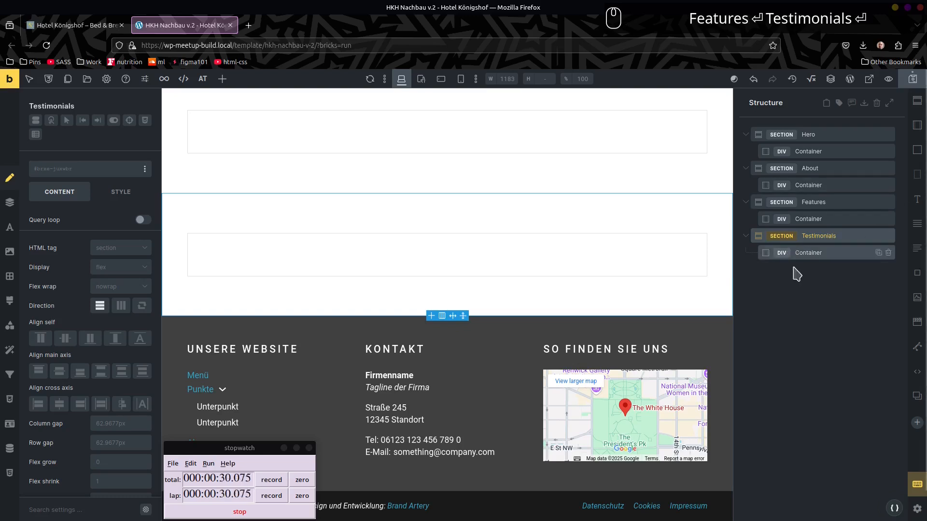
Step: Examine the background of each section on the original hotel home page, from the hero to the reviews
click(802, 135)
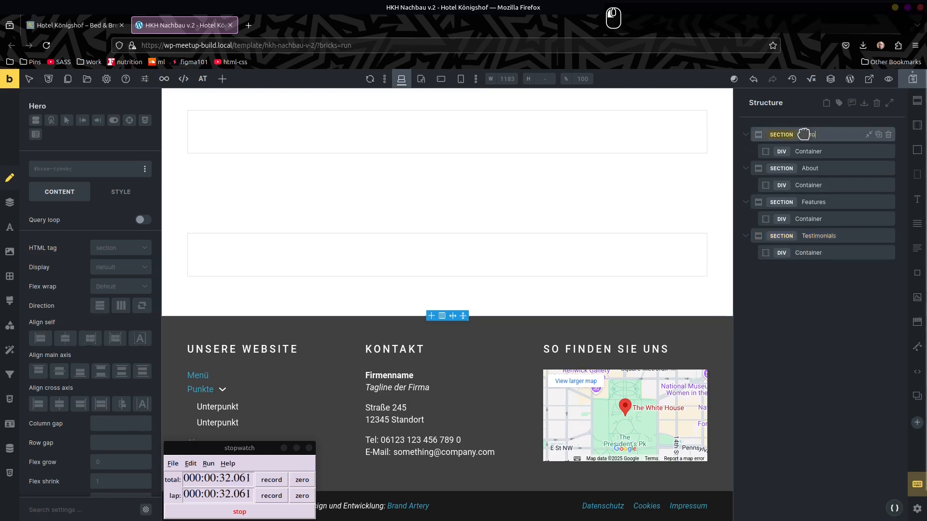
click(95, 26)
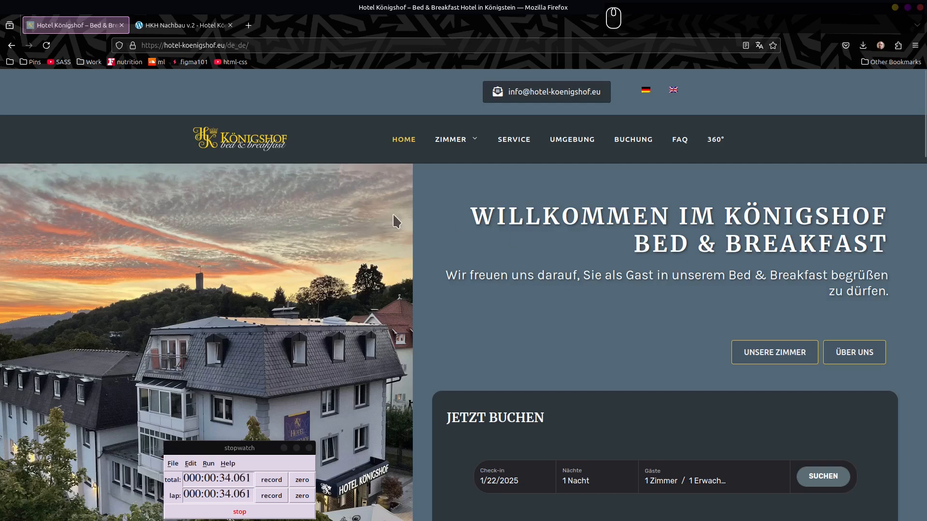
scroll(451, 193, down, 3)
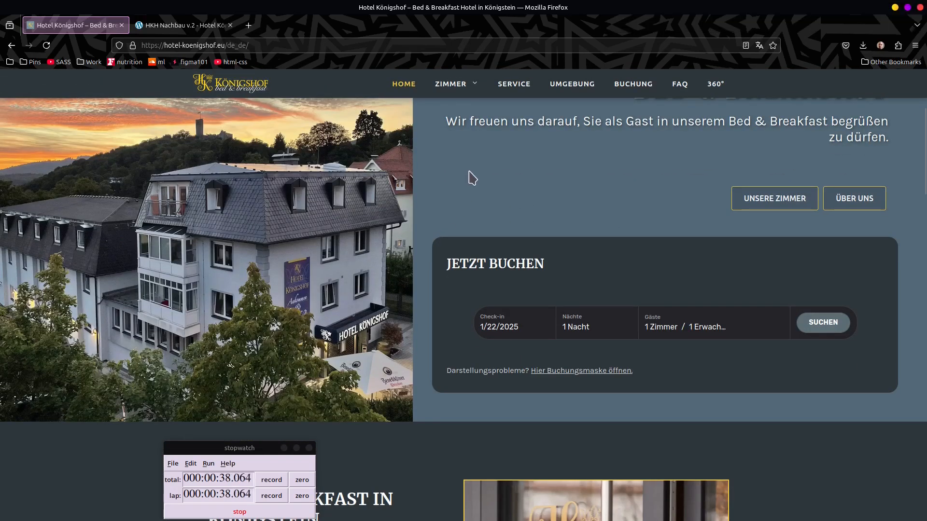
scroll(420, 317, down, 3)
scroll(423, 302, down, 8)
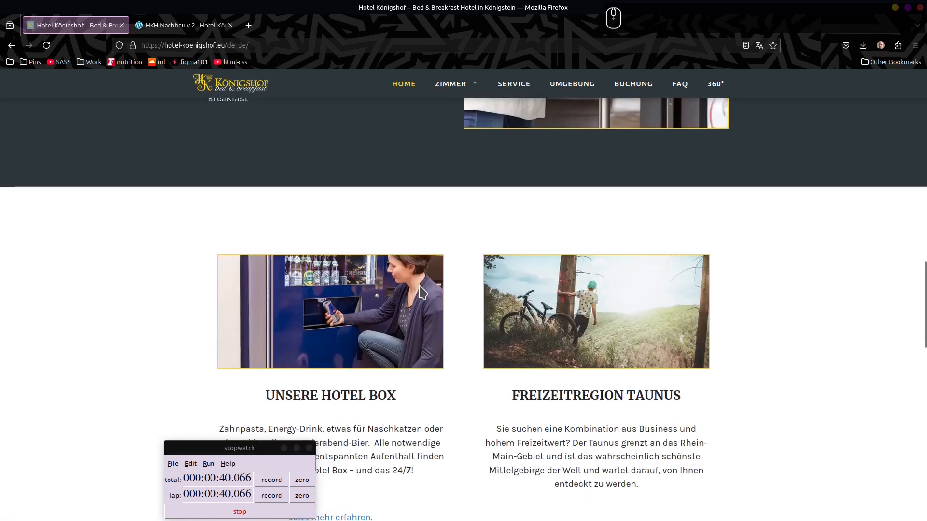
scroll(169, 233, down, 5)
scroll(169, 230, down, 3)
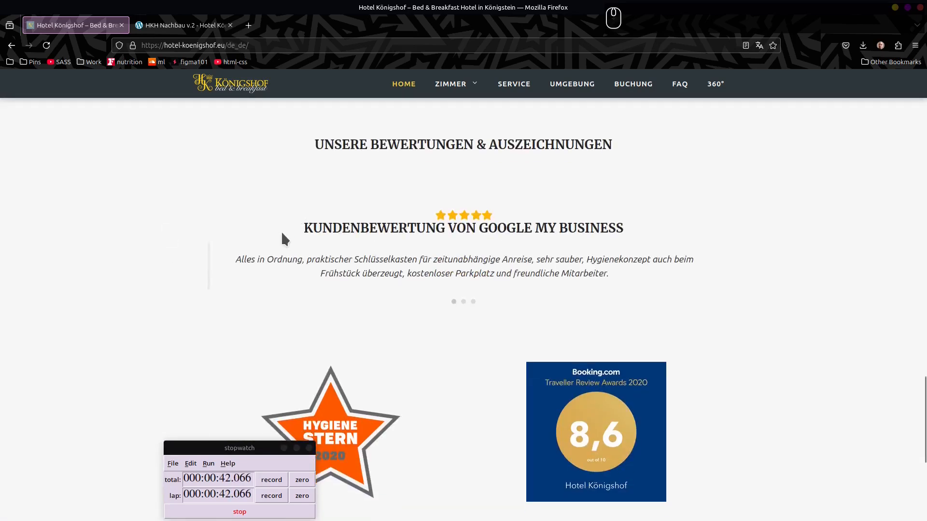
Step: Return to the HKH Nachbau v.2 template and give the Hero section the dark grey contextual background colour
click(179, 25)
double_click(809, 135)
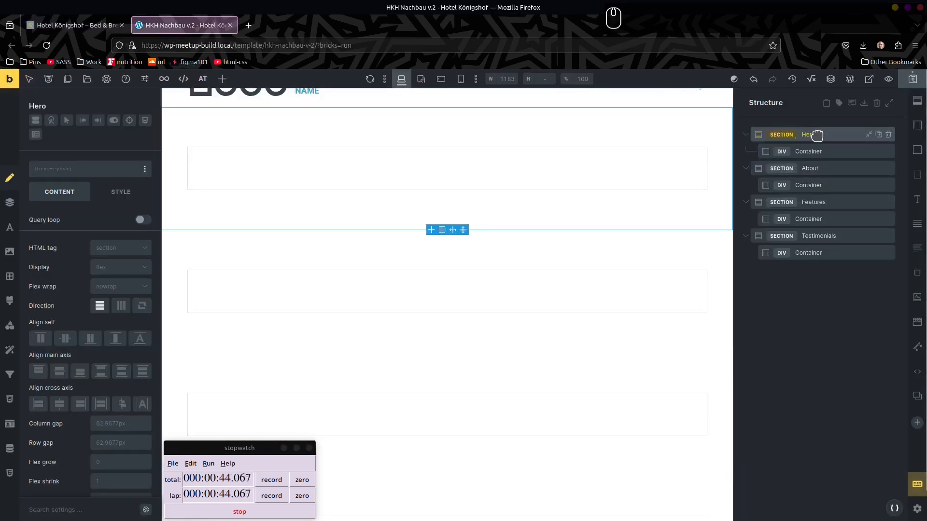
click(72, 168)
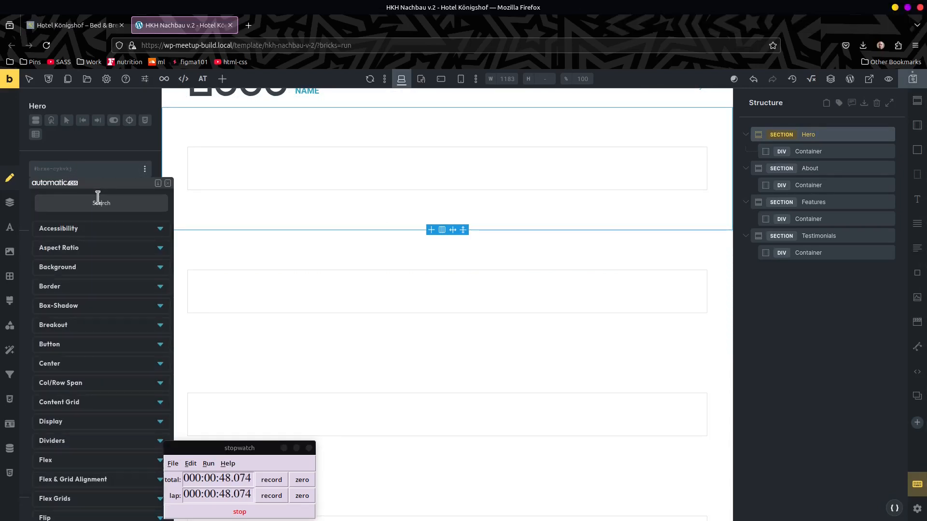
text(bg)
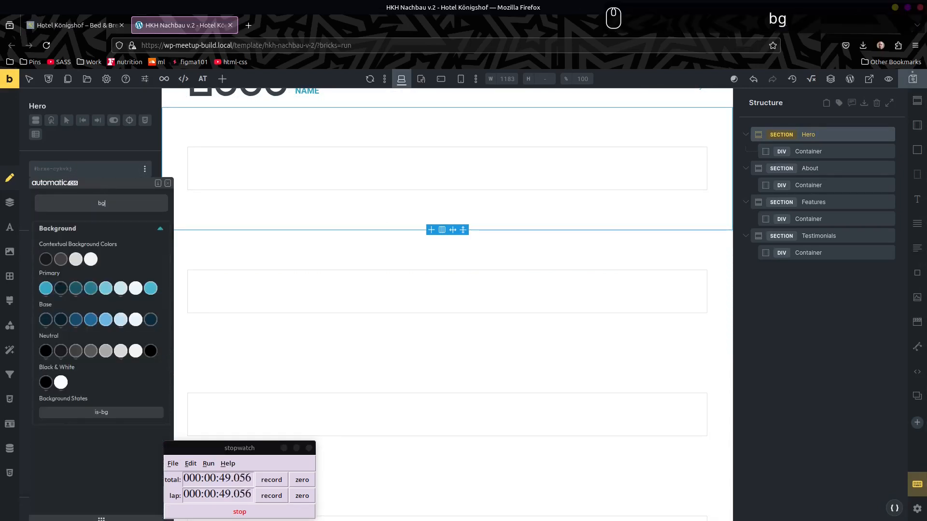
click(61, 259)
Step: Give the About section the darkest, near-black contextual background colour
double_click(811, 168)
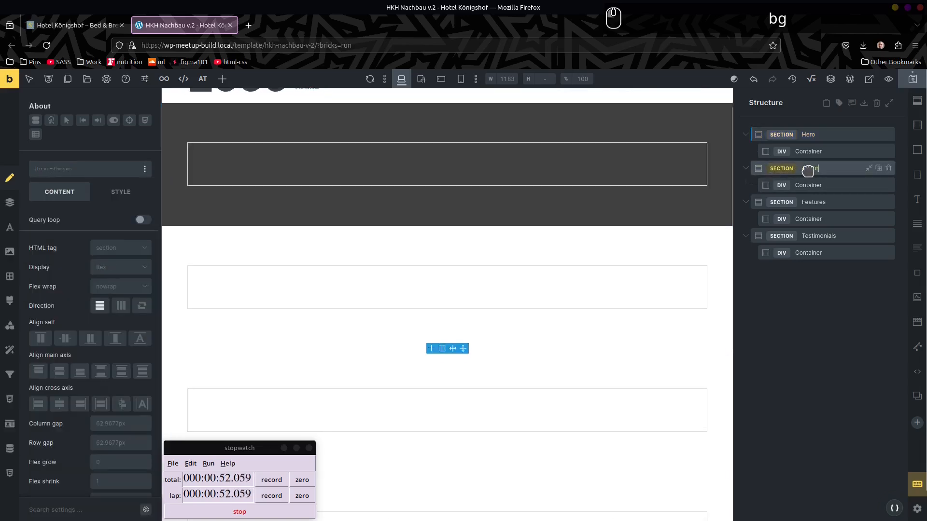
right_click(57, 170)
text(bg)
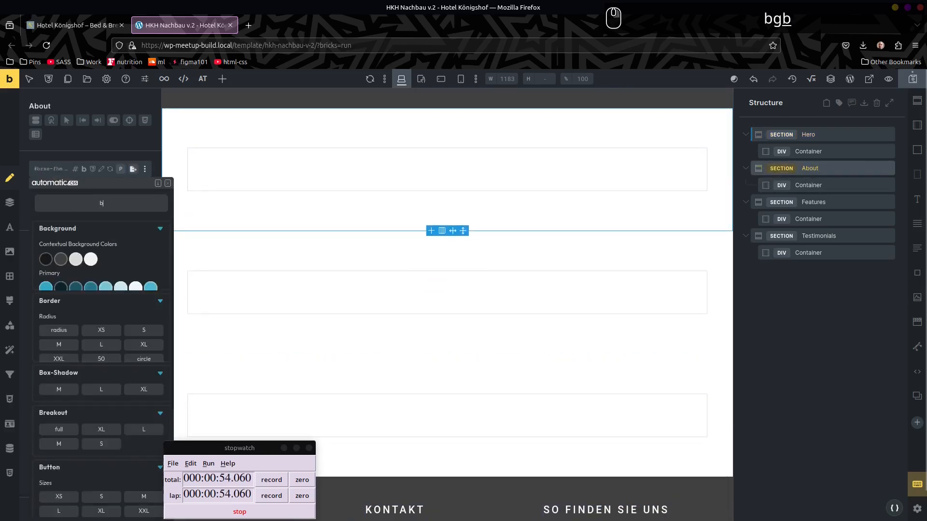
click(47, 261)
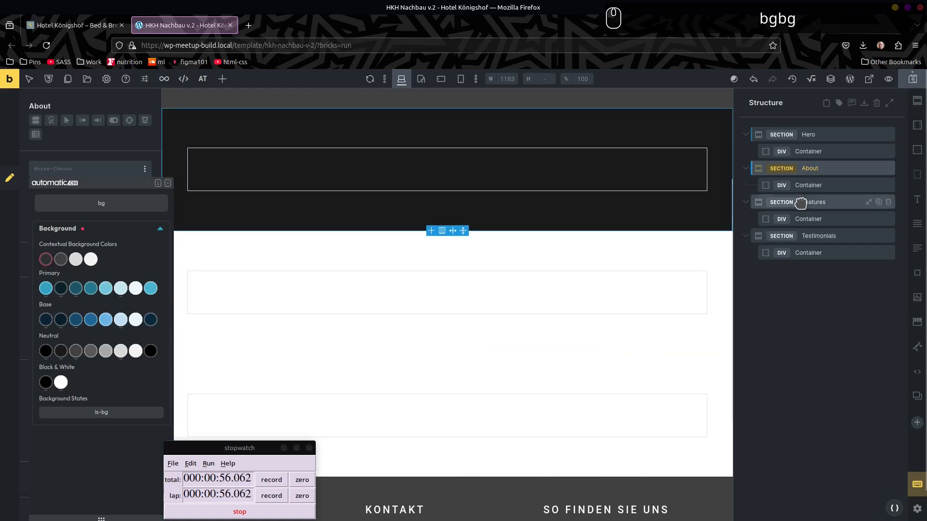
Step: Give the Testimonials section the lightest contextual background colour
click(815, 237)
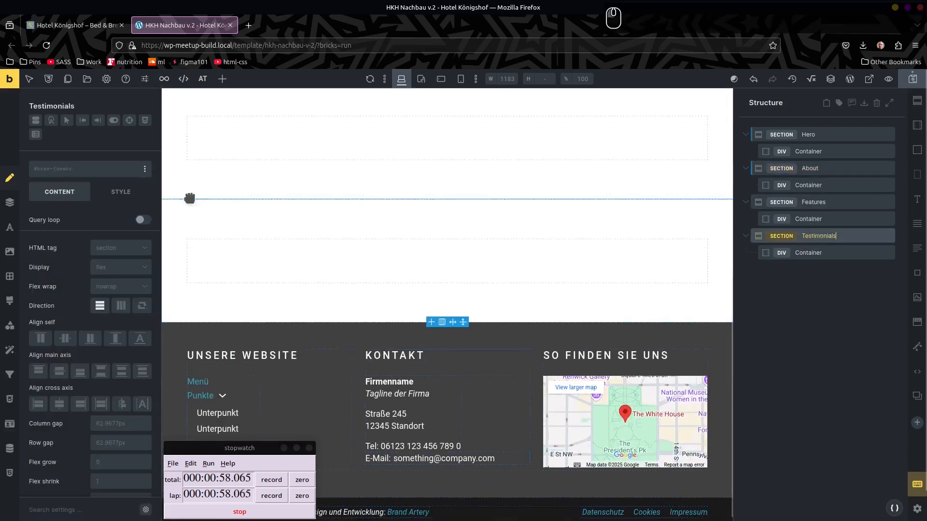
right_click(50, 170)
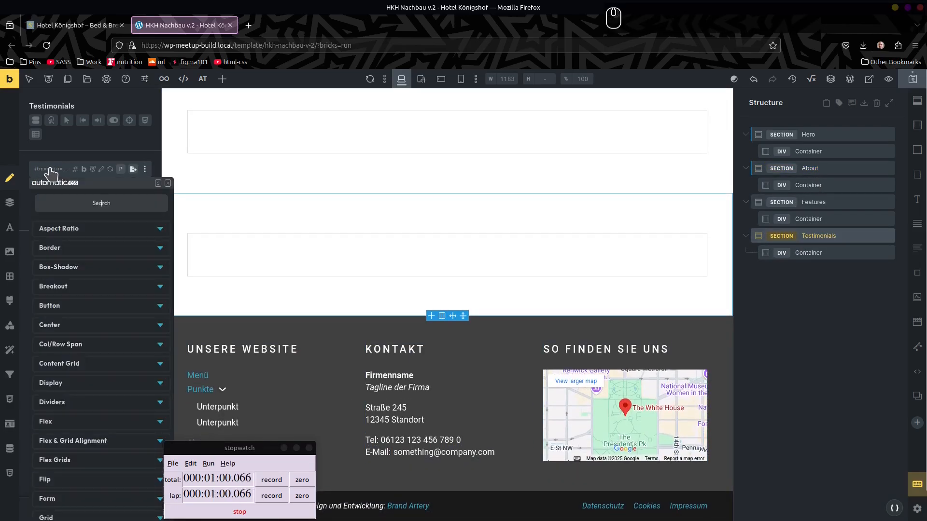
text(bg)
click(90, 259)
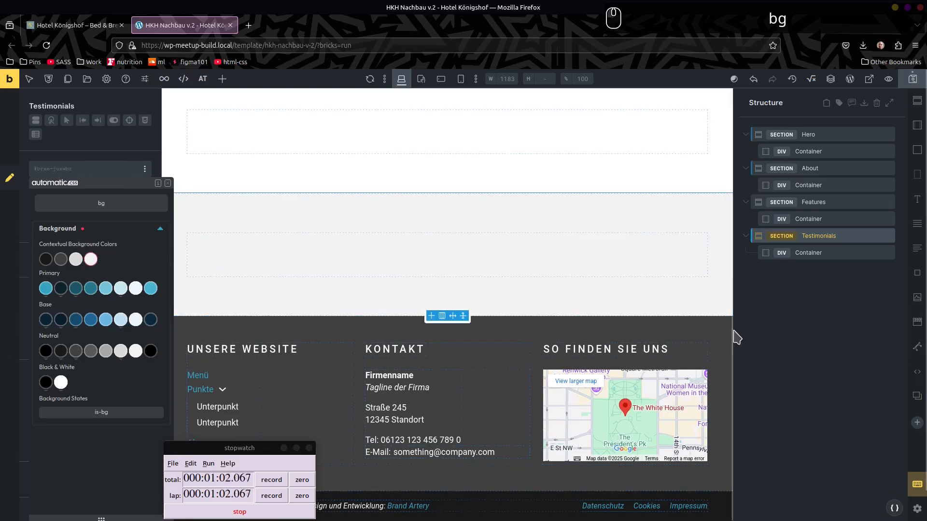
Step: Add two blocks inside each of the containers of the Hero, About and Features sections
double_click(813, 151)
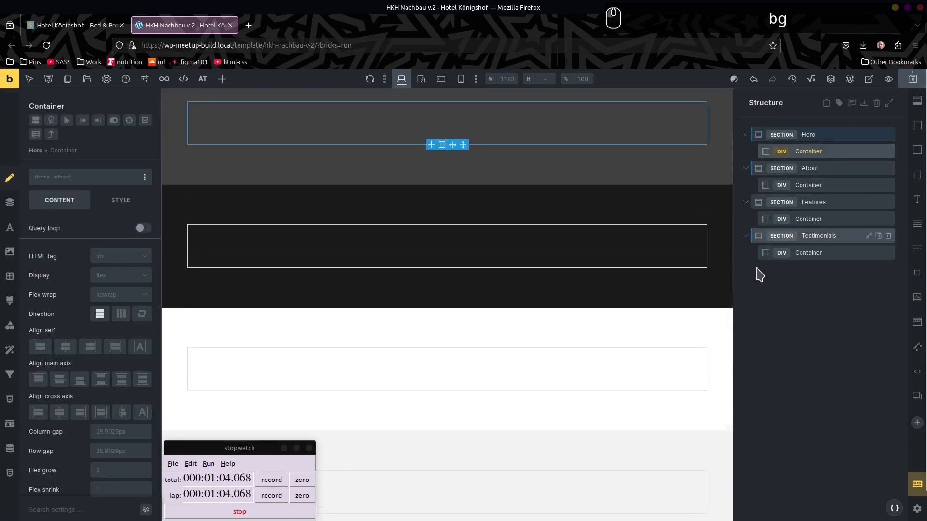
key(b)
key(b)
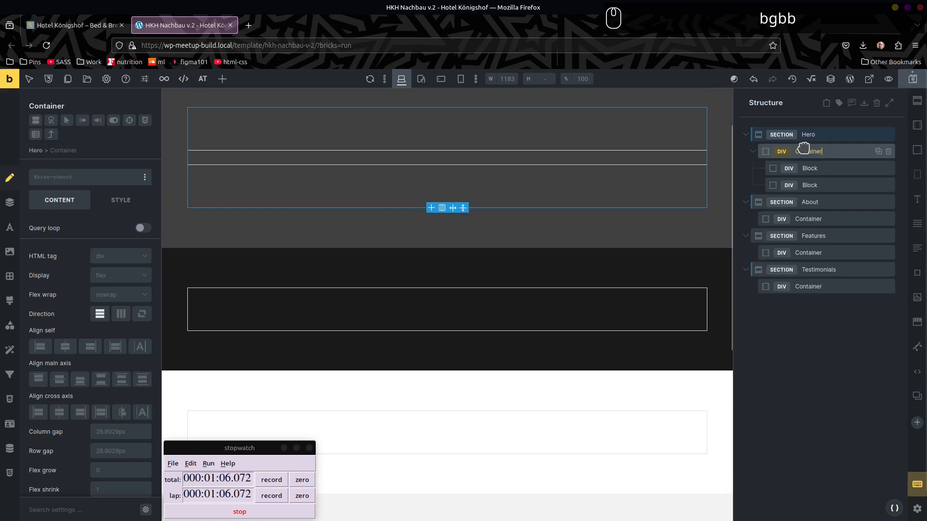
click(823, 220)
key(b)
key(b)
double_click(821, 220)
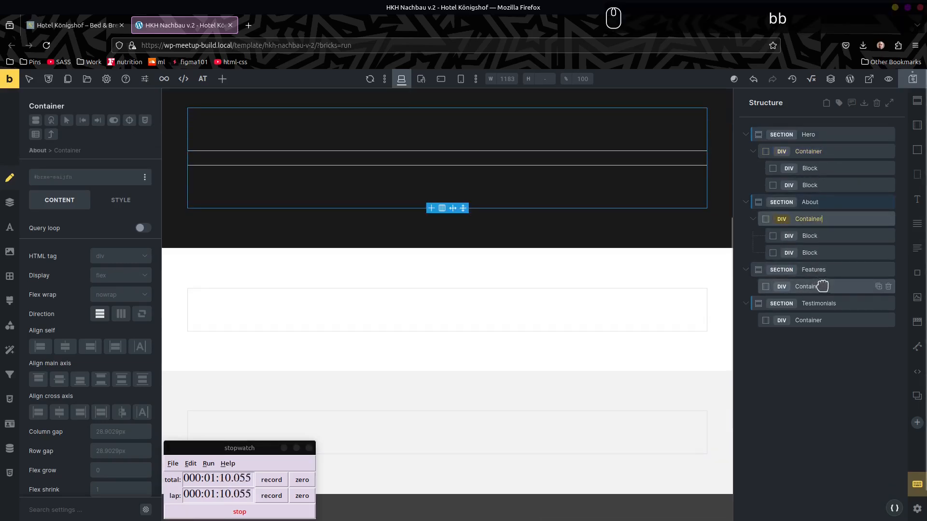
click(823, 287)
key(b)
key(b)
Step: Review the original hotel page down to its reviews, and add one block named Testimonial Card to the Testimonials container in the template
click(64, 28)
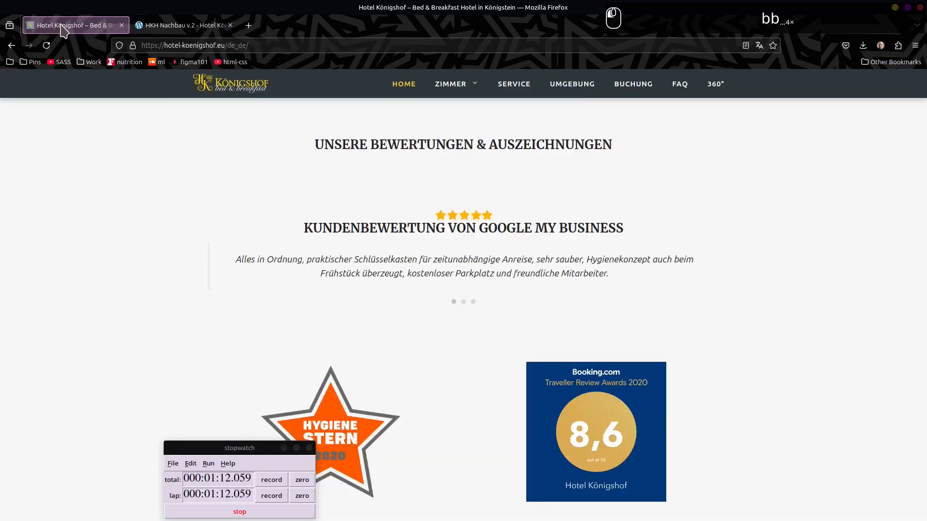
scroll(414, 228, up, 15)
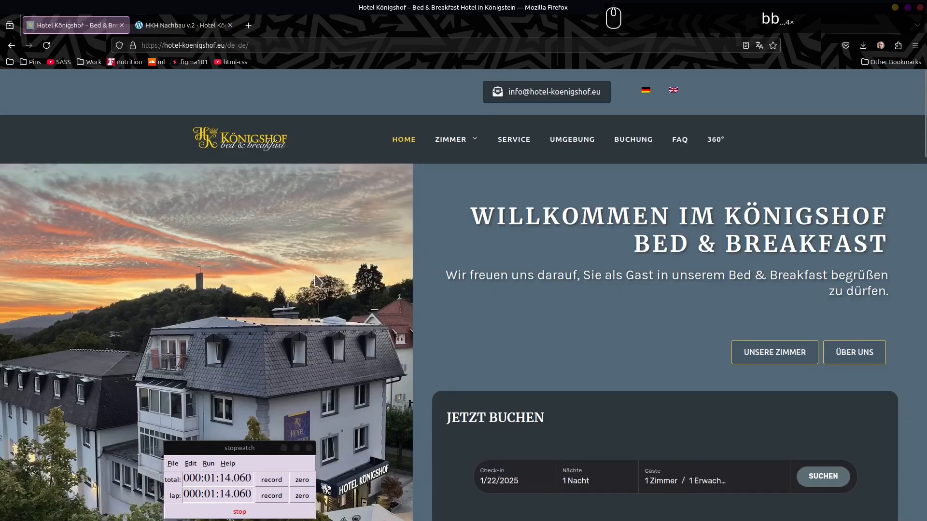
scroll(317, 280, down, 10)
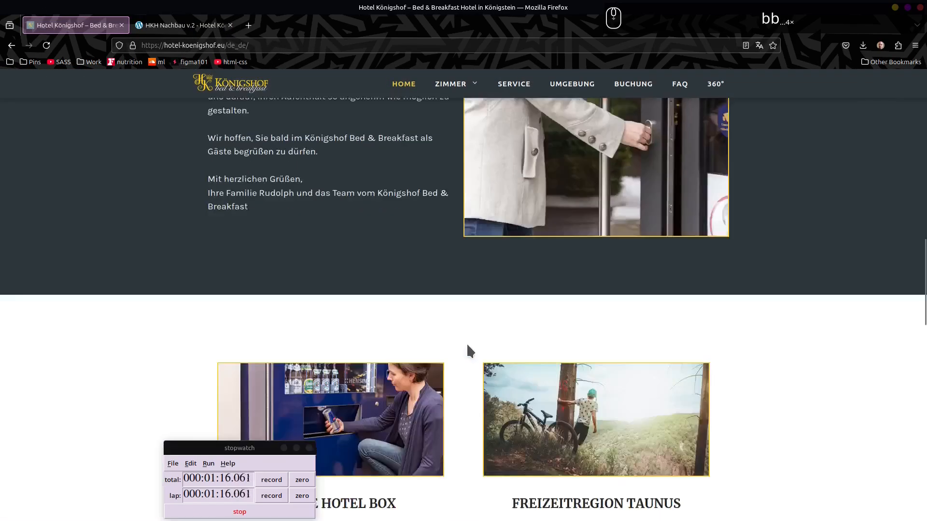
scroll(470, 351, down, 12)
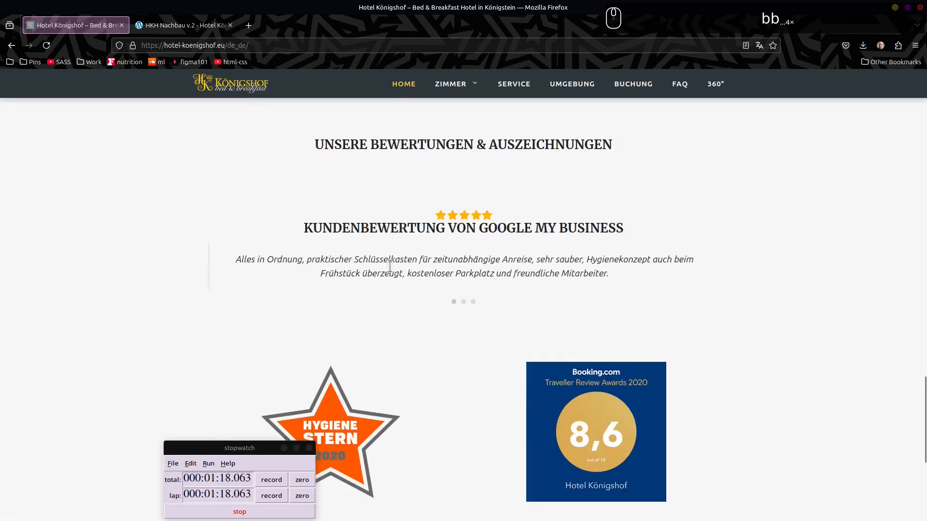
click(184, 25)
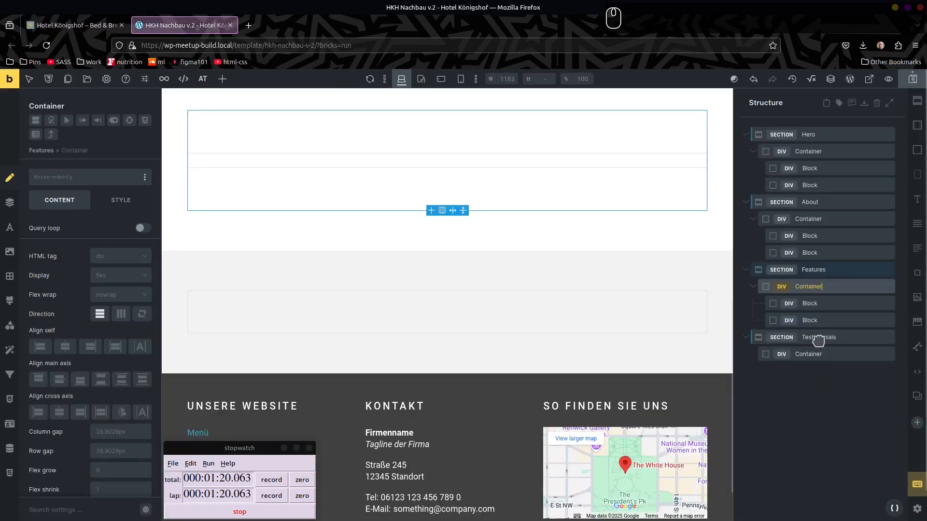
click(808, 354)
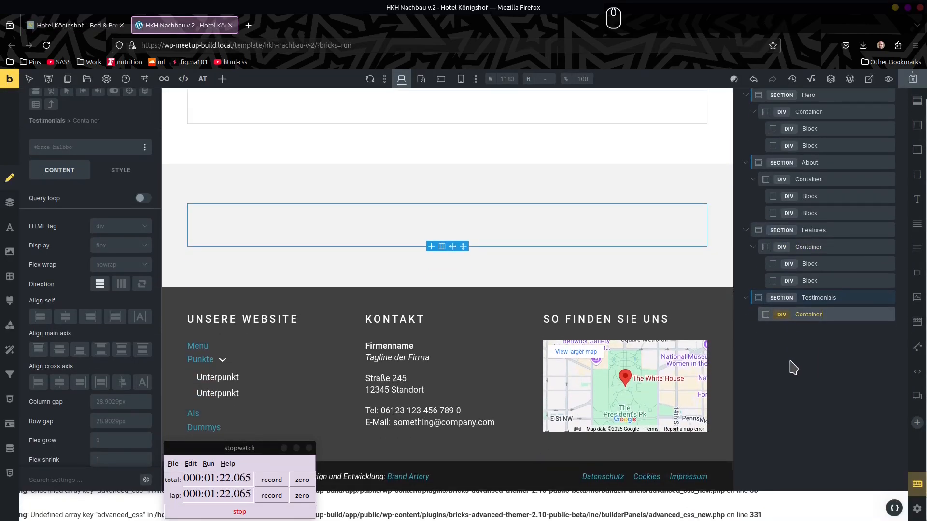
key(b)
double_click(807, 331)
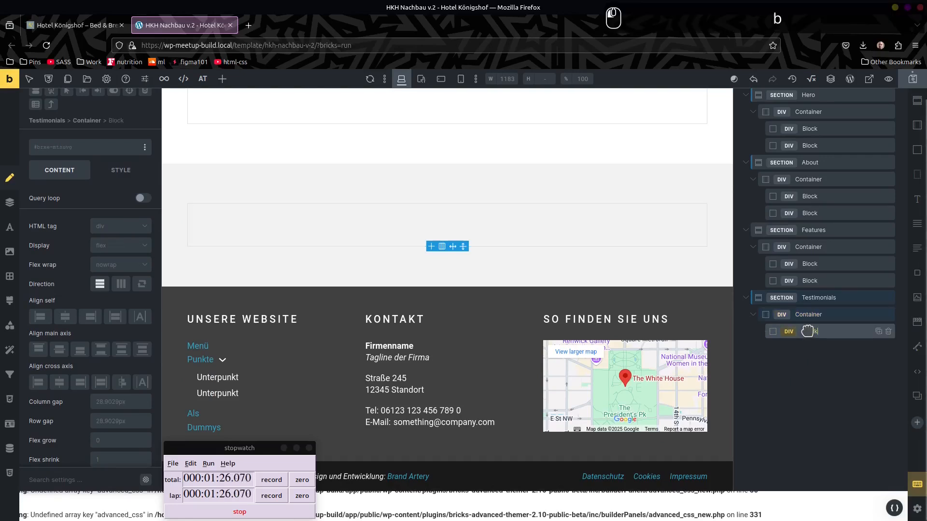
text(Testimonial Card)
key(Return)
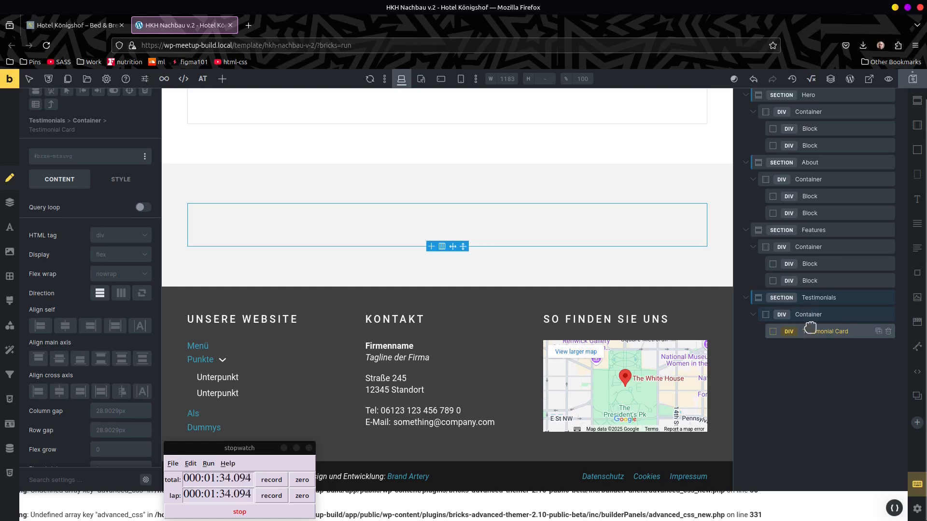
Step: Set the Hero section's padding to 0 on all sides
scroll(821, 330, up, 1)
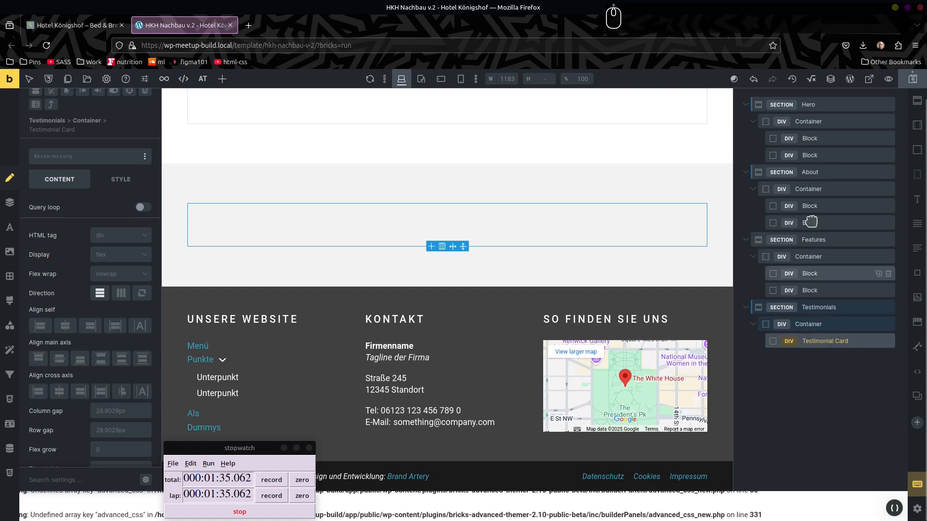
double_click(808, 121)
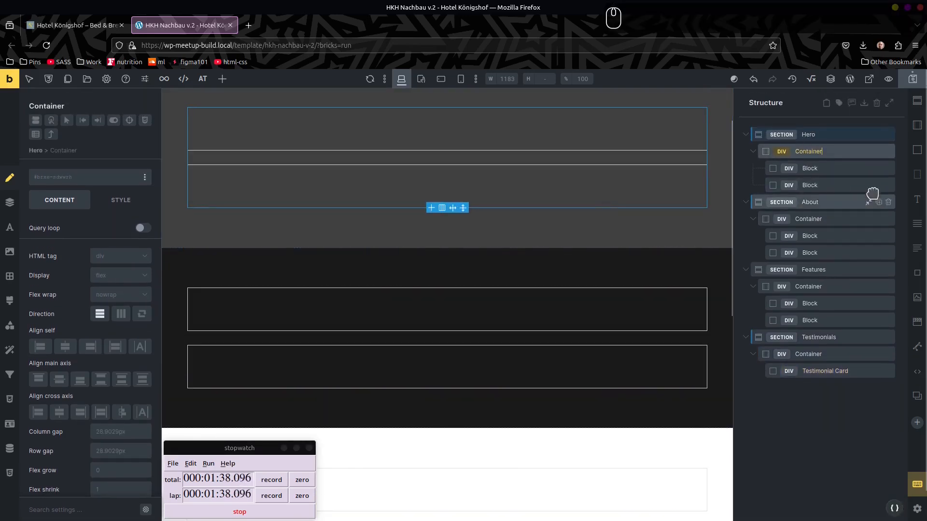
click(810, 138)
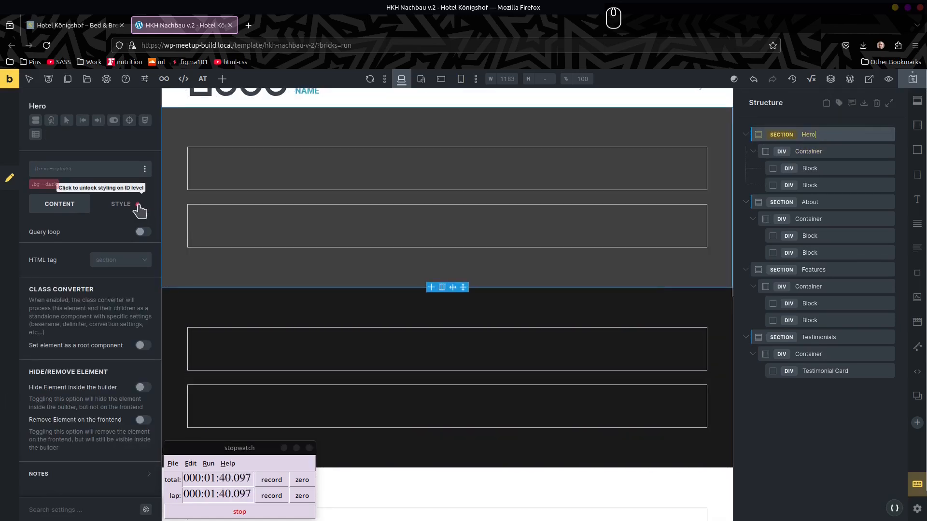
click(125, 205)
click(12, 205)
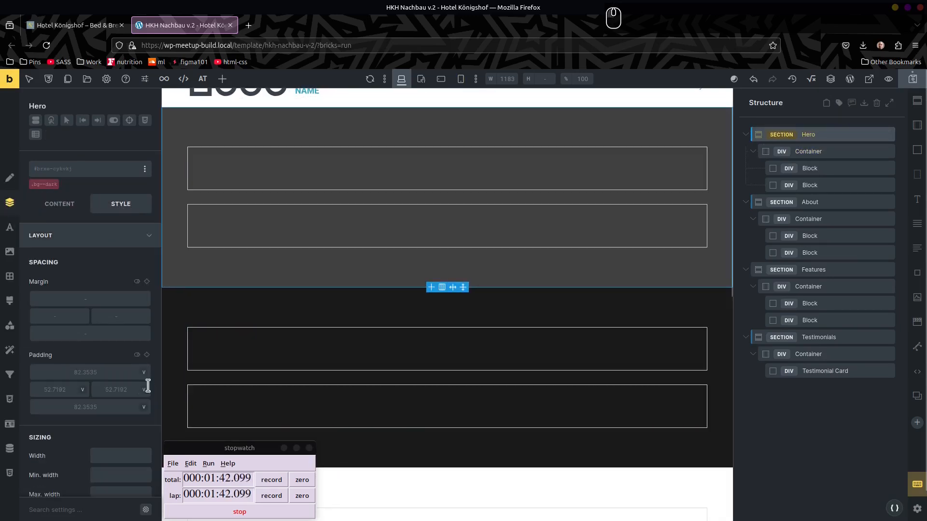
click(69, 376)
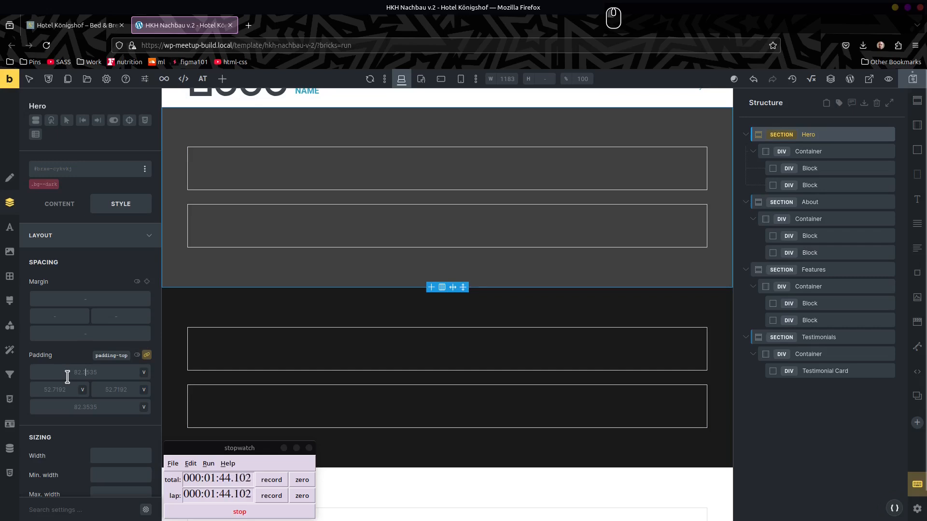
text(0)
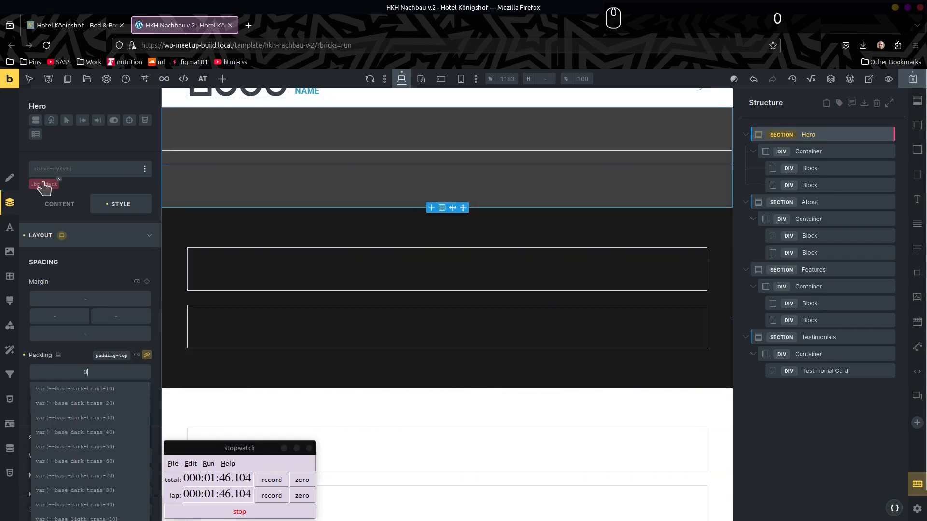
Step: Try the two-column class grid--2 with a column gap of 0 on the Hero section, and remove the class again
click(59, 204)
click(43, 169)
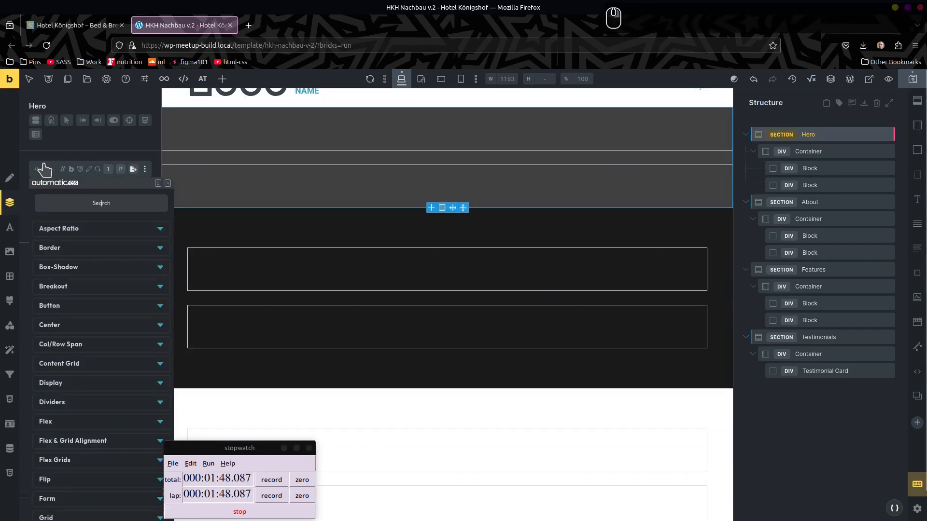
text(grid)
click(101, 259)
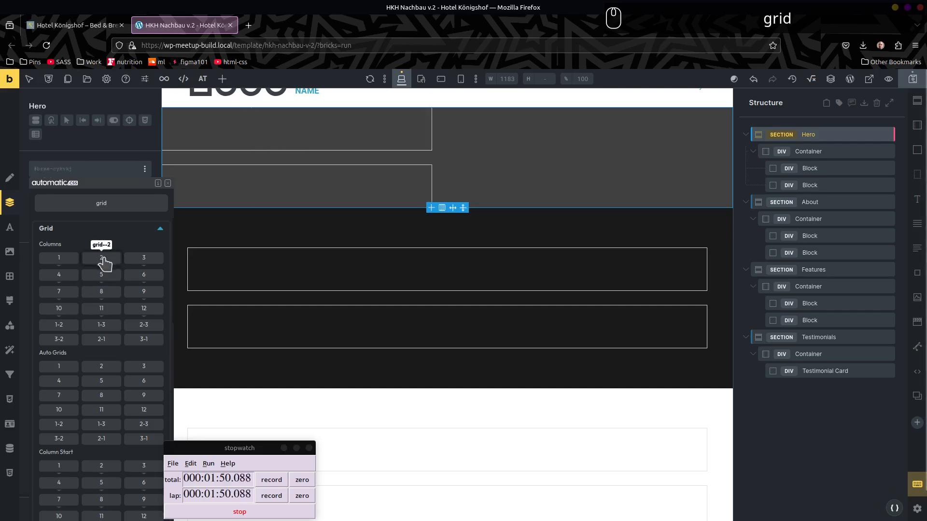
click(51, 170)
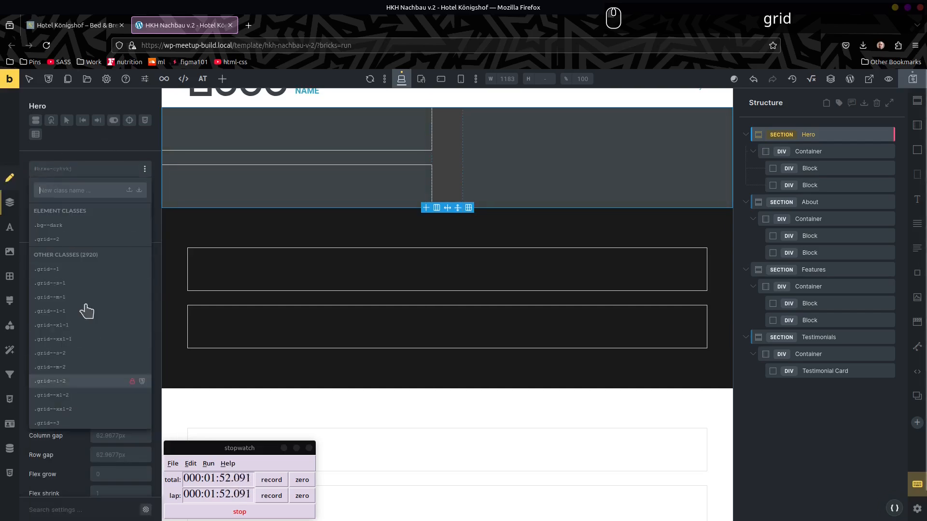
click(68, 158)
click(116, 435)
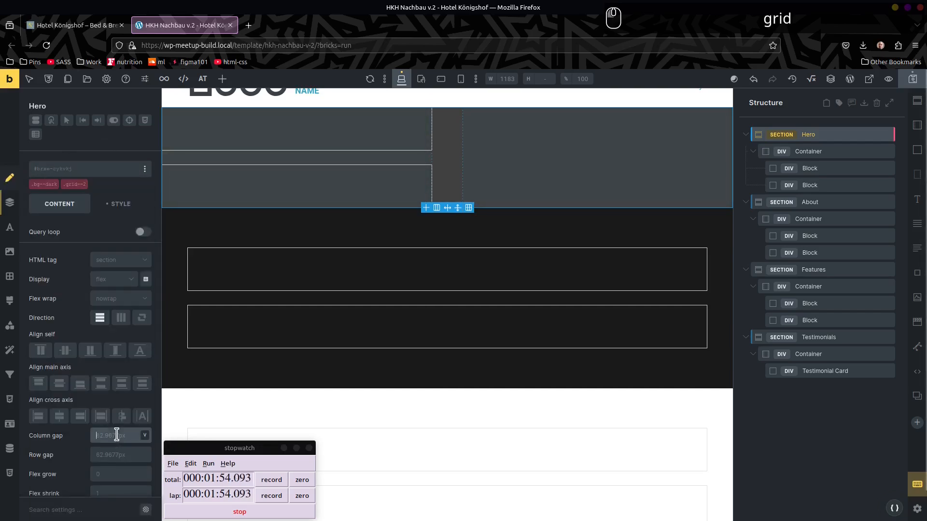
text(0)
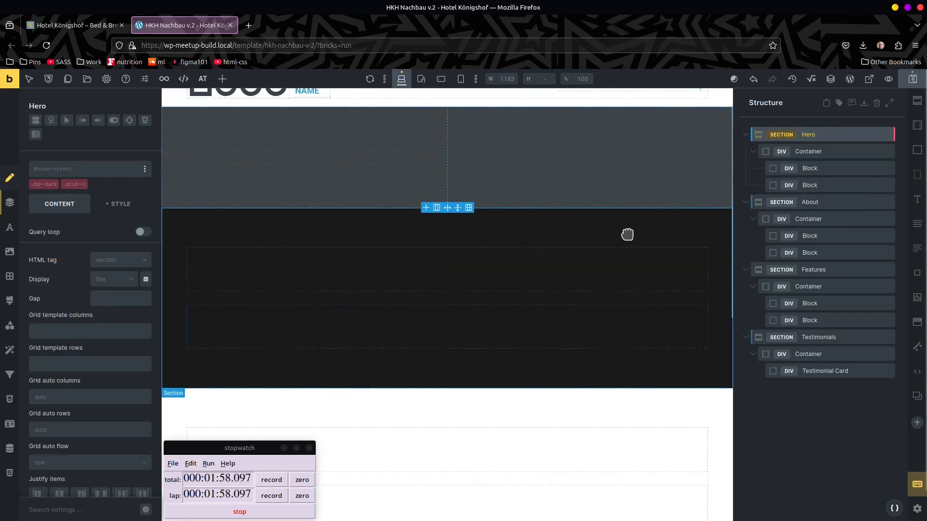
click(90, 184)
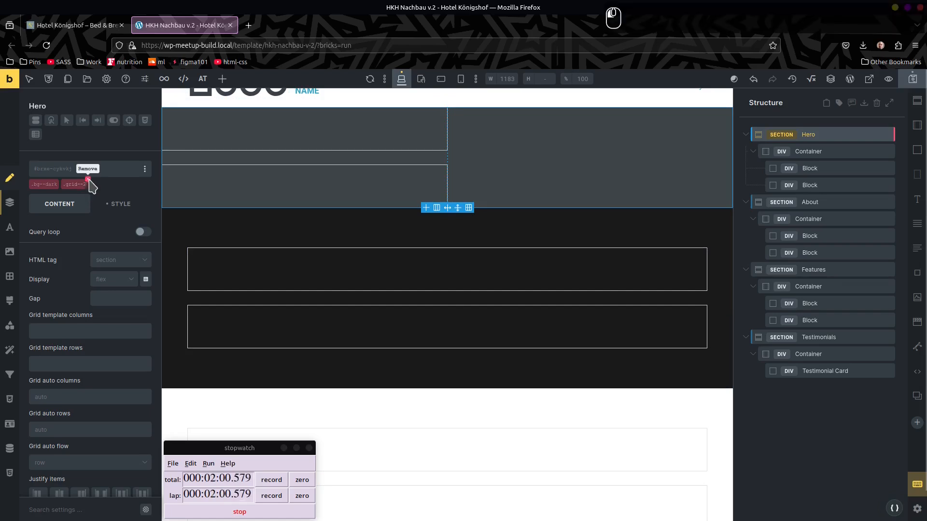
Step: Apply the two-column grid class grid--2 to the container inside the Hero section
click(834, 154)
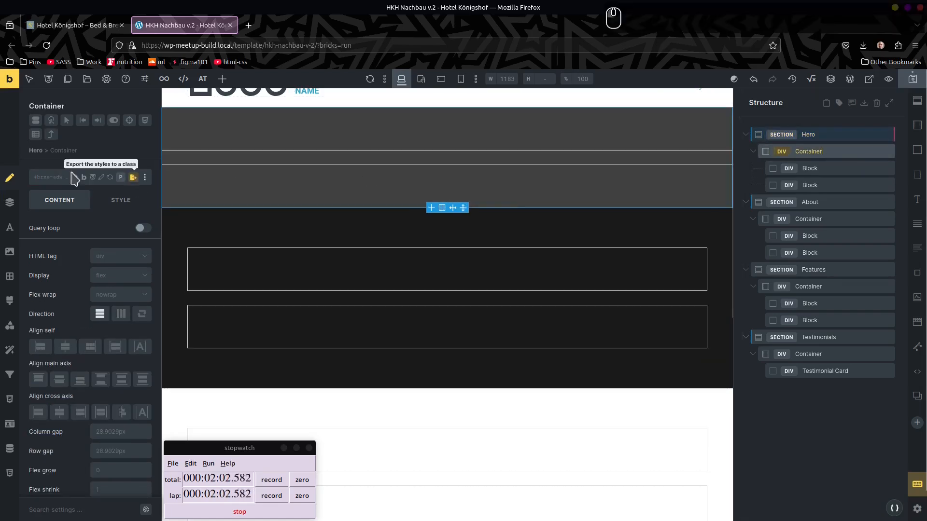
click(802, 136)
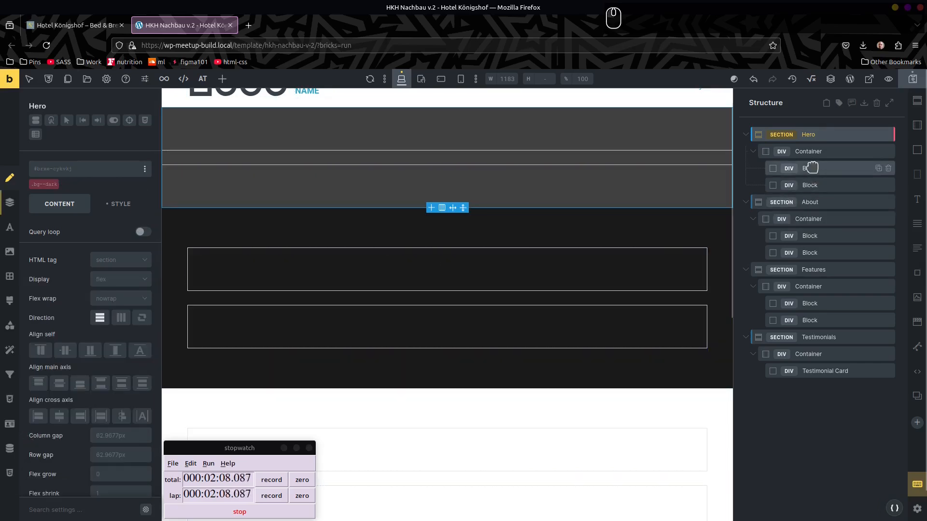
double_click(805, 151)
click(54, 178)
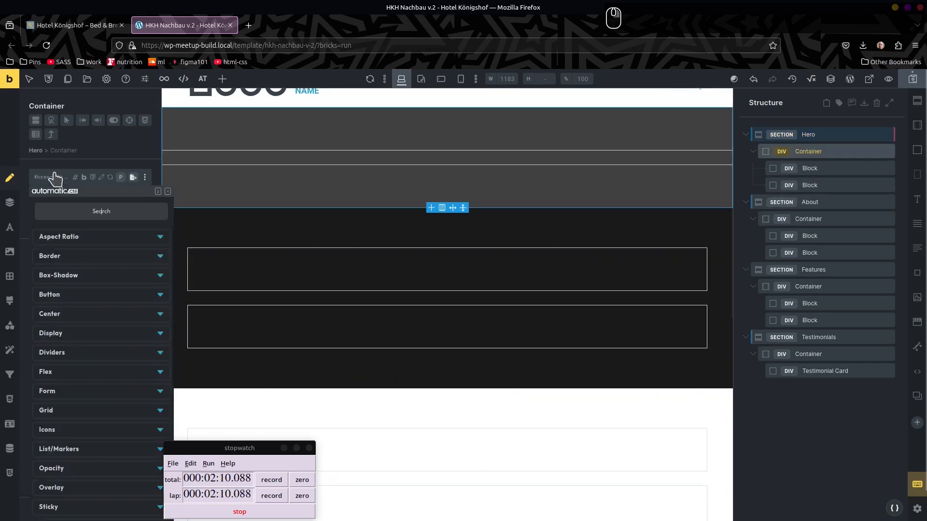
text(grid)
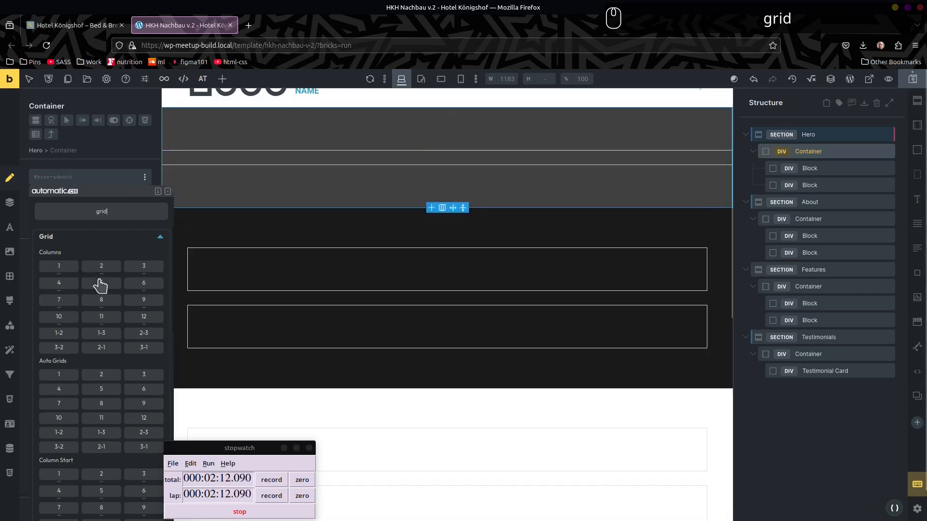
click(99, 270)
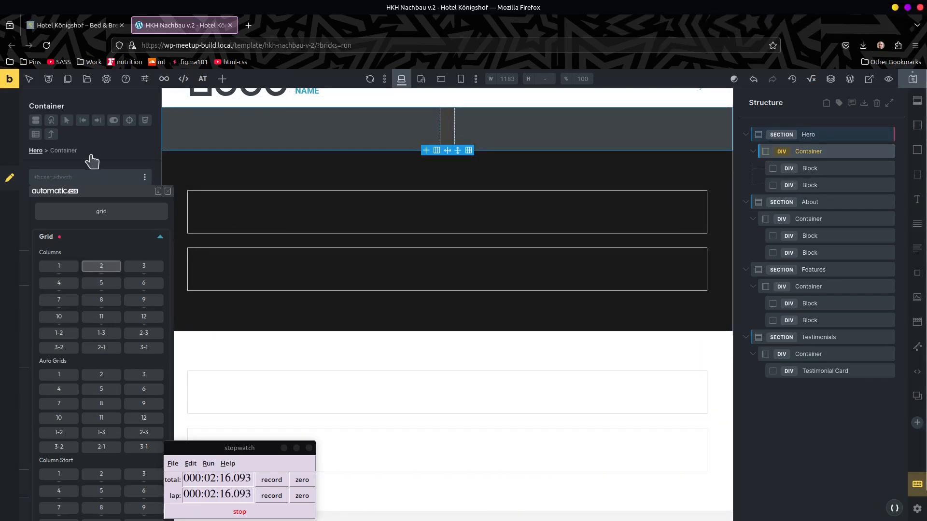
Step: Set the Hero container's column gap to 0 and its item alignment to stretch
click(96, 156)
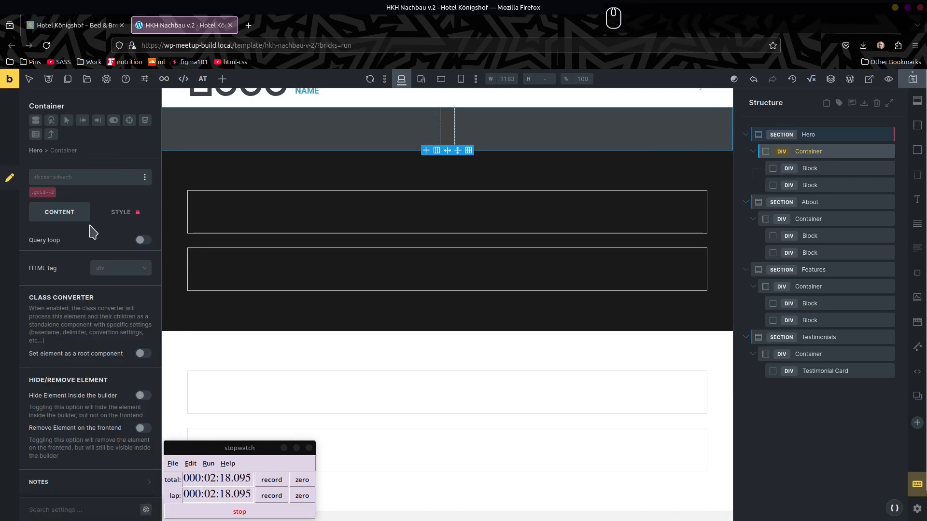
click(138, 213)
click(118, 444)
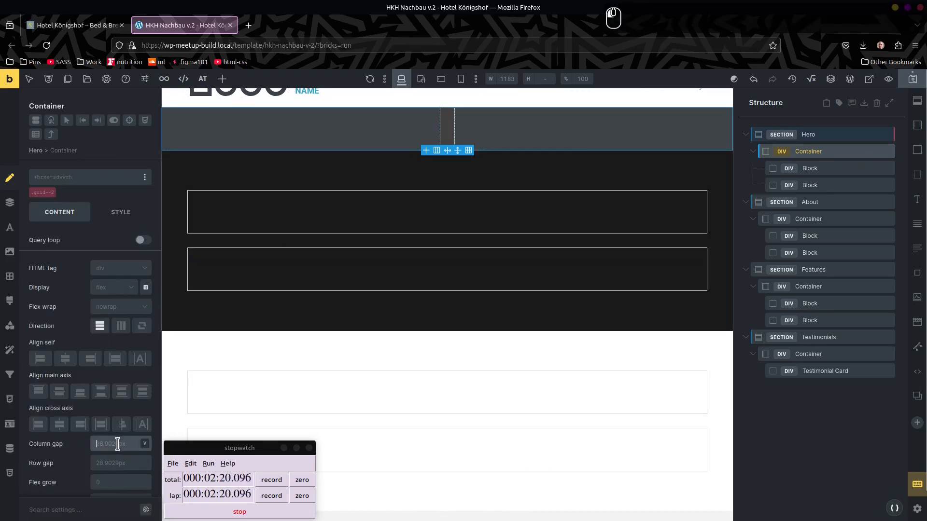
text(0)
scroll(379, 302, up, 2)
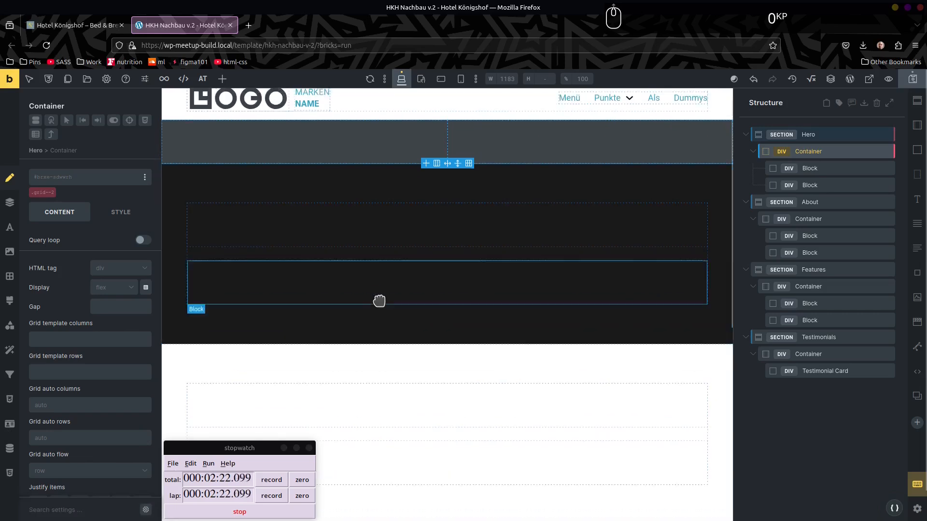
scroll(58, 416, down, 3)
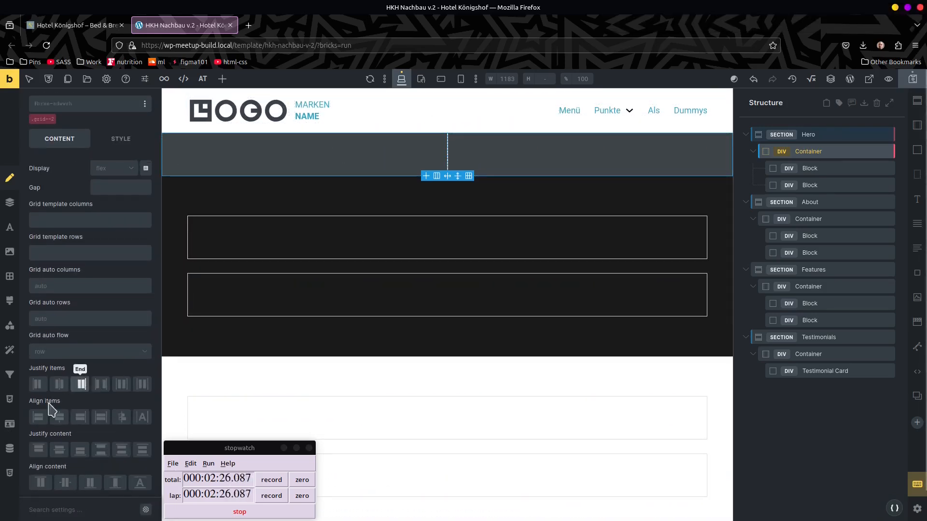
click(100, 417)
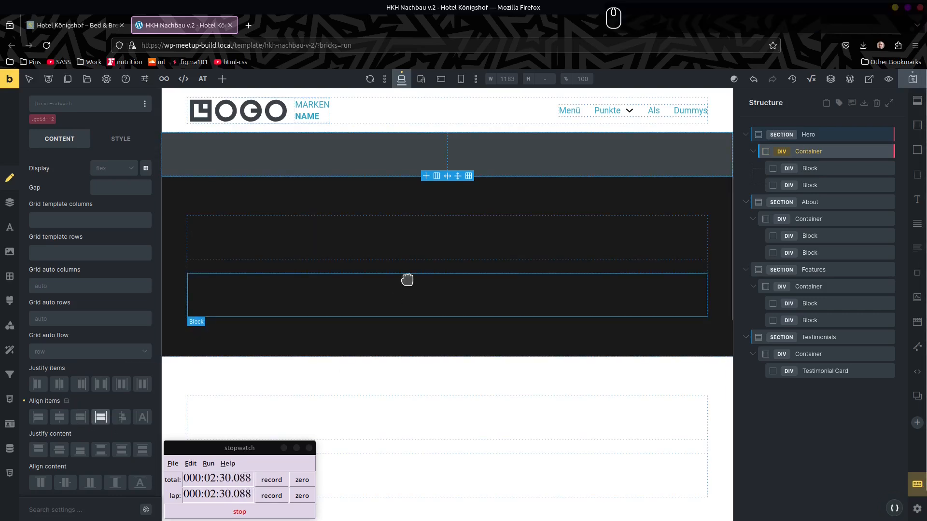
Step: Rename the Hero container's first block Image and its second block Content
click(816, 170)
text(Image)
key(Return)
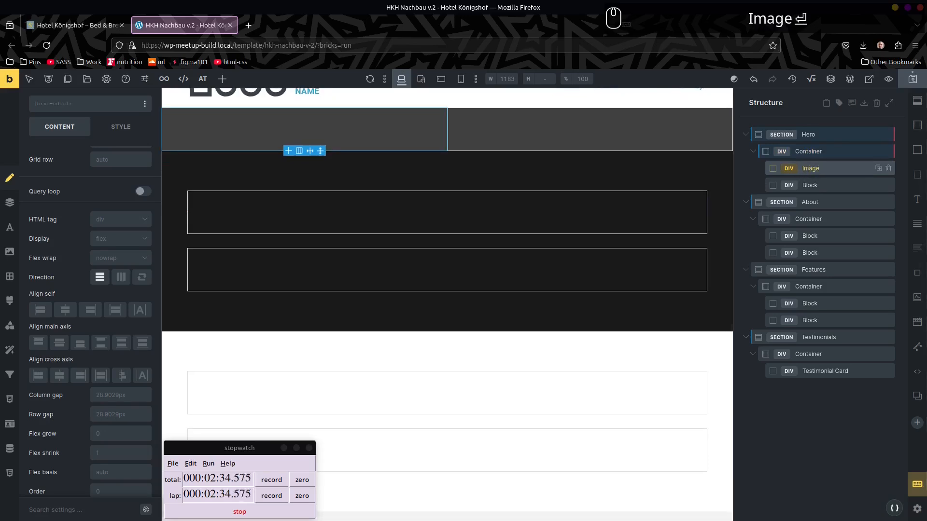
double_click(806, 185)
text(Content)
key(Return)
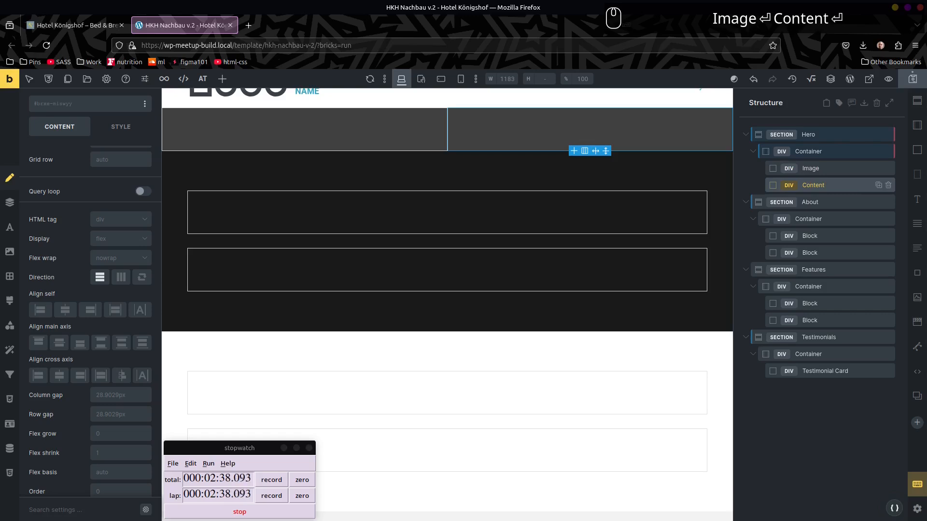
Step: Apply the class img-obj-fit to the Image block in the Hero container
double_click(815, 170)
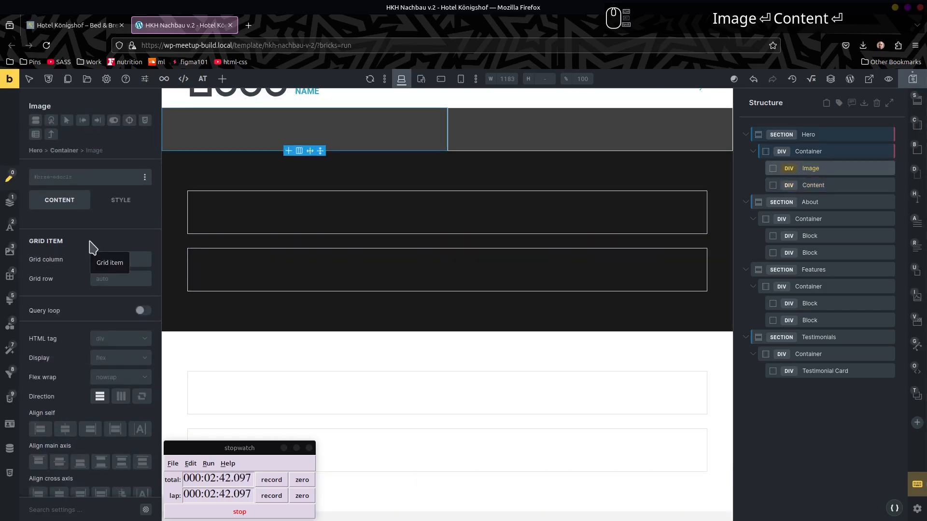
key(ctrl+shift+slash)
text(img-b)
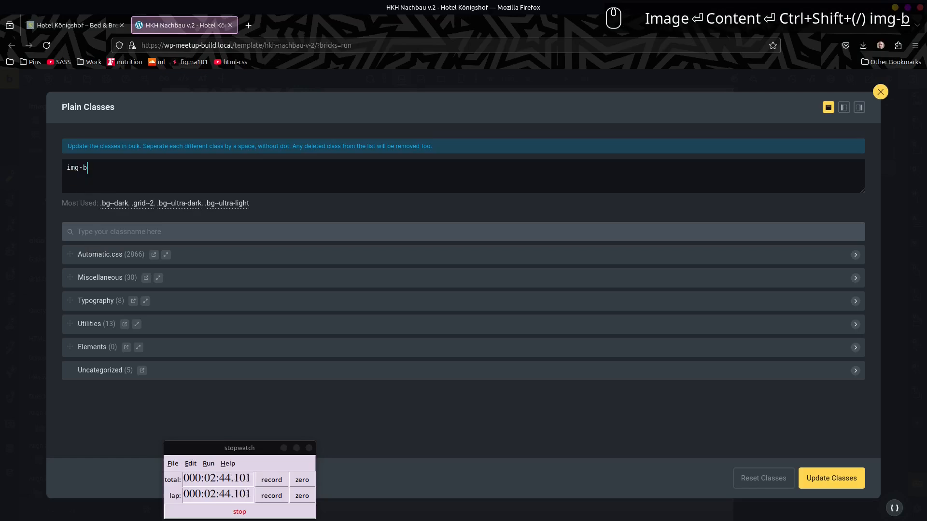
key(BackSpace)
key(Return)
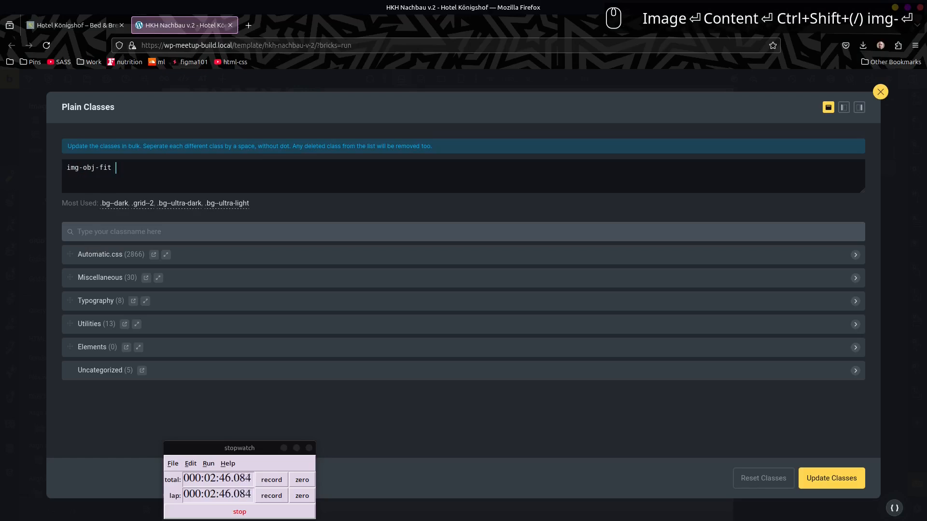
key(Return)
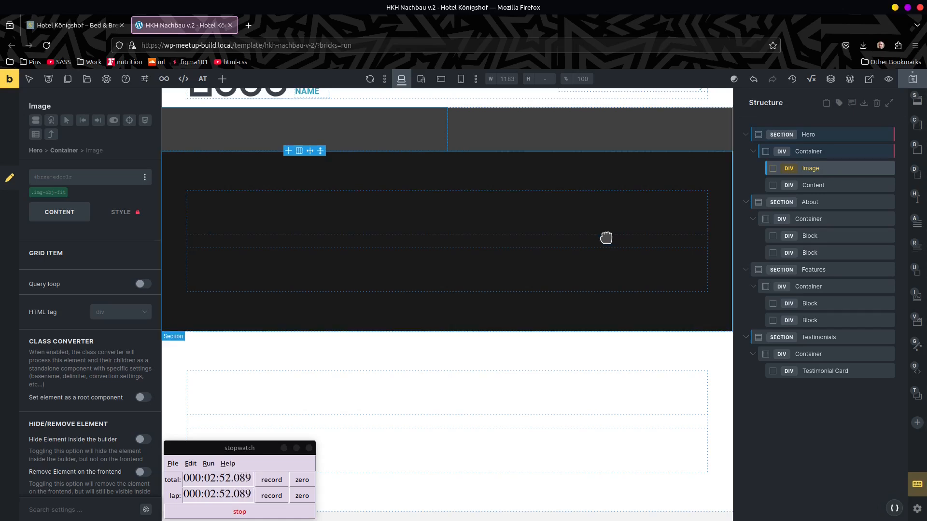
Step: Add an image element inside the Hero's Image block and insert the placeholder platzhalter-bild_hell.jpg from the media library
scroll(606, 237, up, 1)
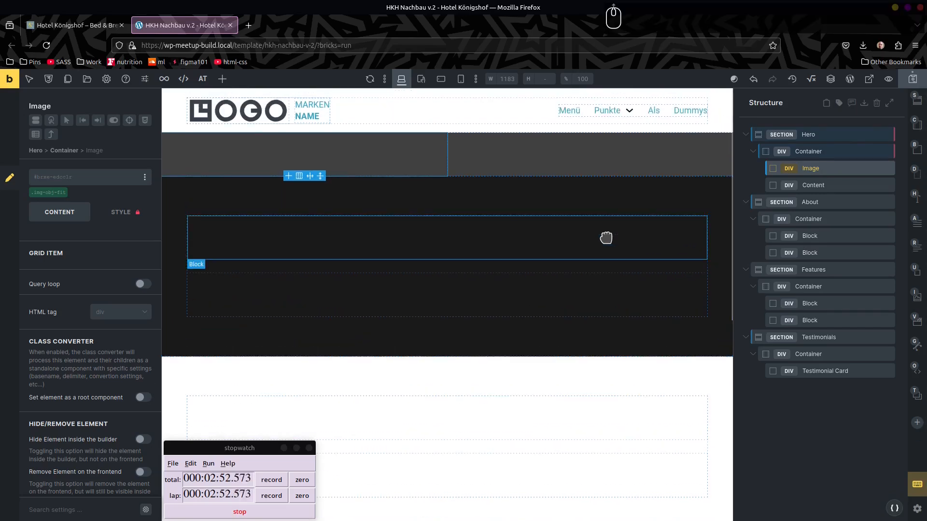
double_click(816, 168)
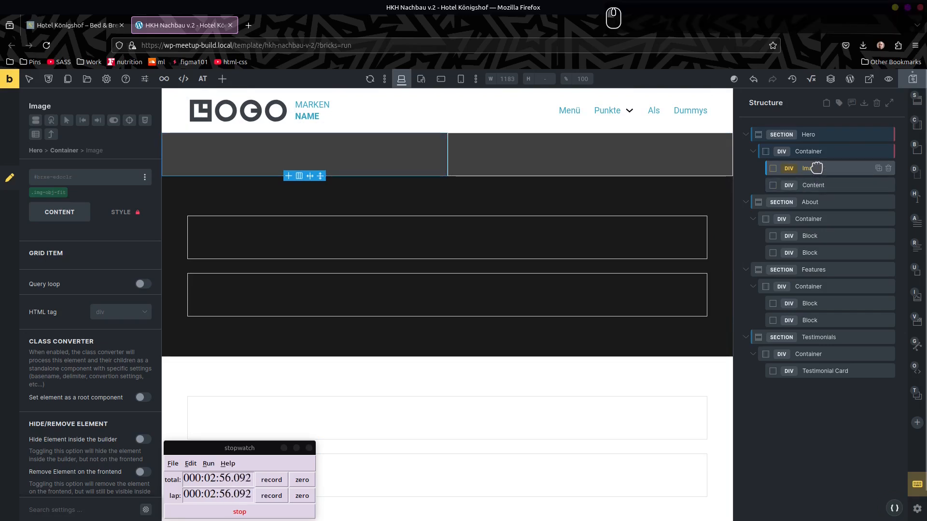
click(841, 186)
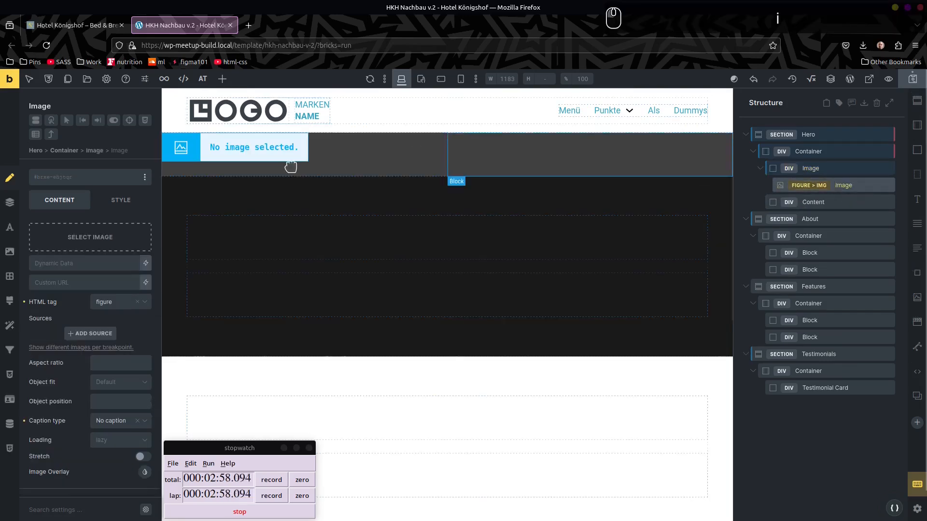
click(81, 241)
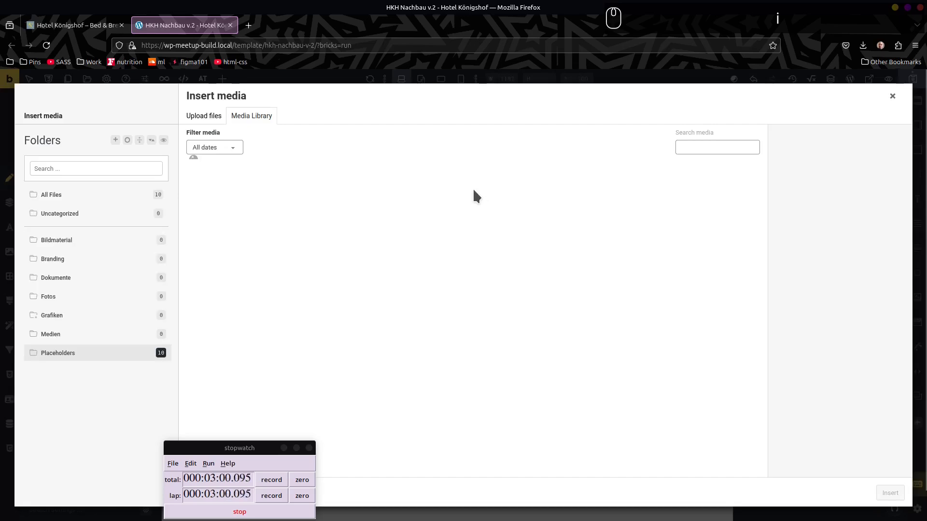
click(602, 214)
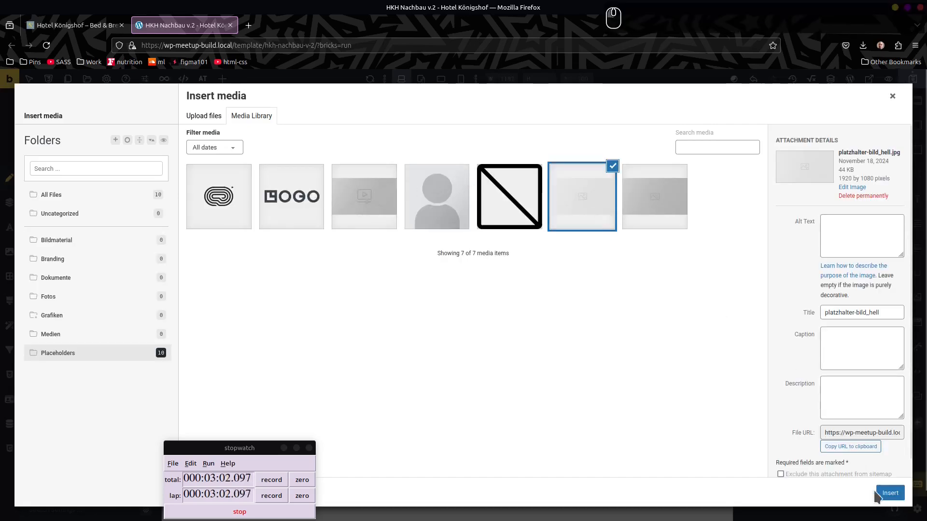
click(890, 493)
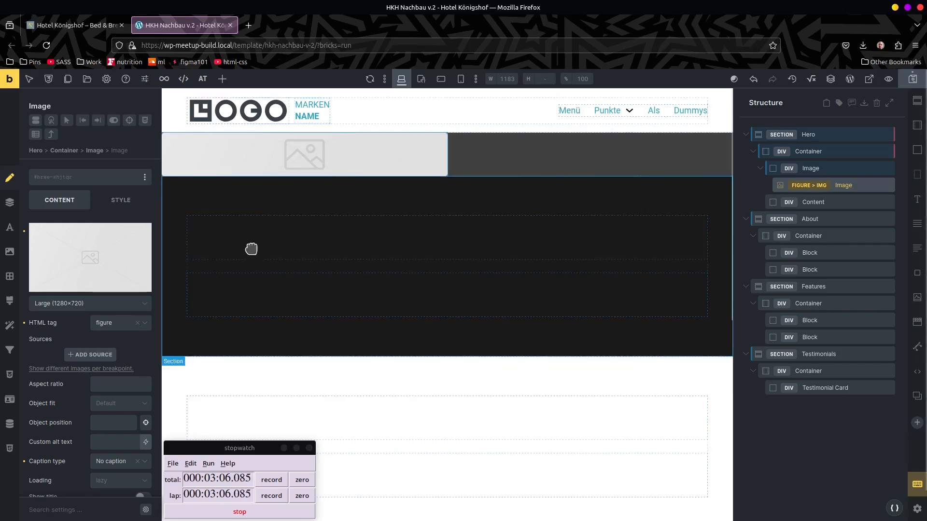
Step: Write an empty custom CSS rule for the Hero image element with the selector %root% img
click(11, 378)
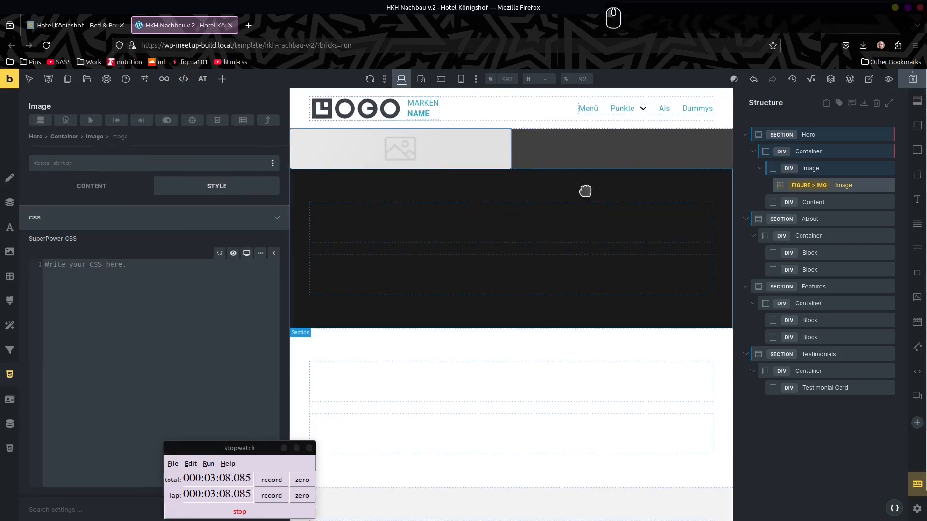
click(147, 335)
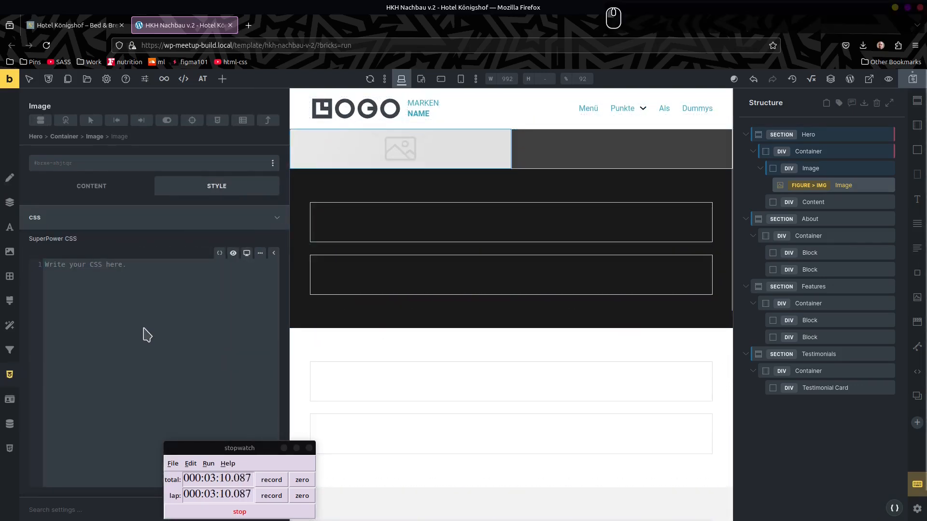
text(r)
key(Tab)
text(figure iimg)
key(ctrl+Left)
key(ctrl+Left)
key(ctrl+shift+Left)
key(ctrl+Right)
key(ctrl+shift+Right)
key(shift+Right)
key(shift+Right)
key(Delete)
key(End)
text({})
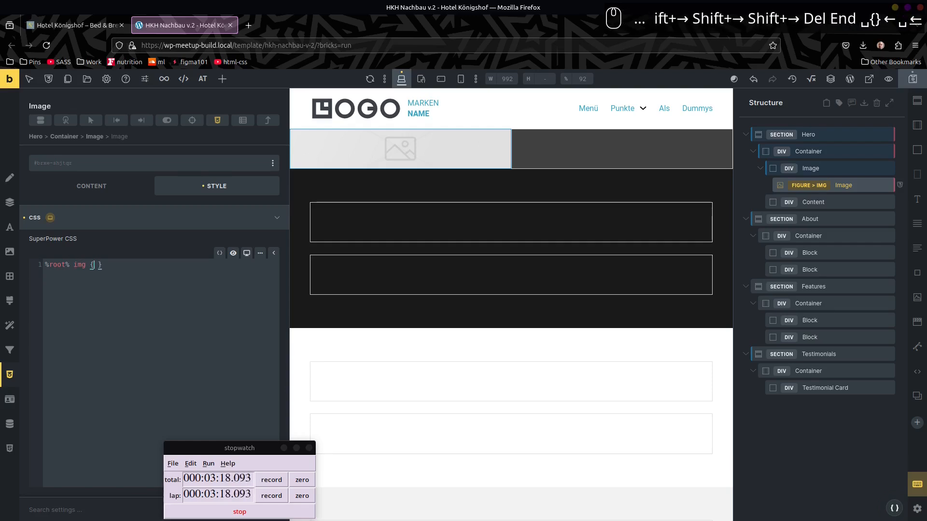
Step: Fill the %root% img rule with border-radius: 0; and save the template
key(Left)
key(Left)
text(border-%root%::a)
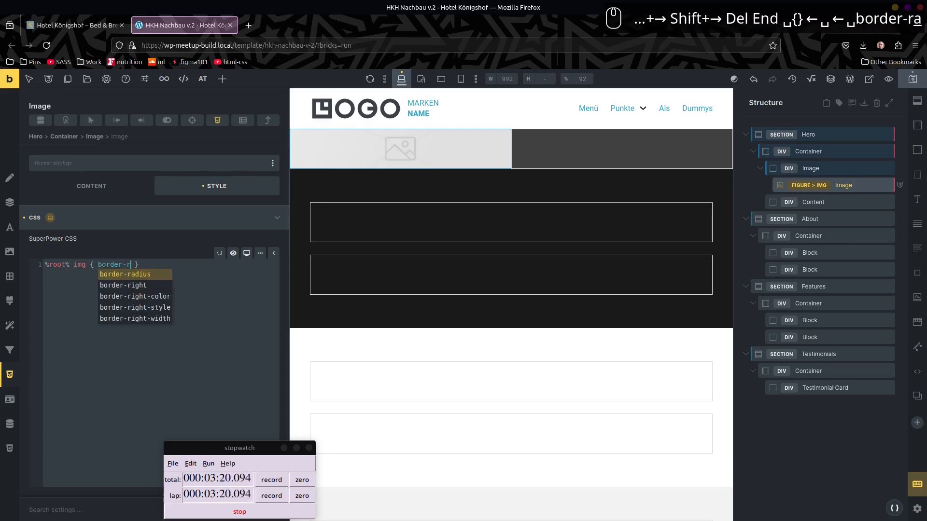
key(Tab)
key(BackSpace)
key(BackSpace)
key(BackSpace)
key(BackSpace)
key(BackSpace)
key(BackSpace)
key(BackSpace)
key(BackSpace)
key(BackSpace)
key(BackSpace)
key(BackSpace)
key(BackSpace)
key(BackSpace)
key(BackSpace)
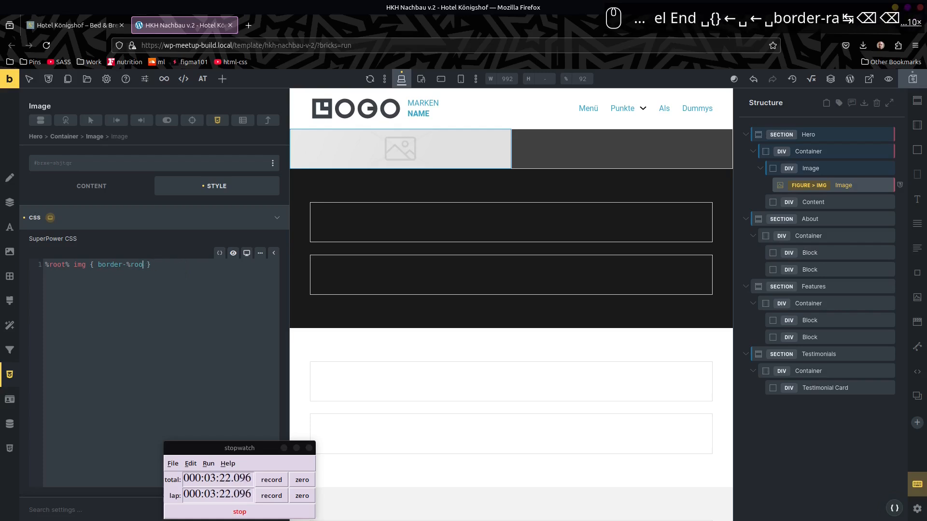
text(rad)
key(Return)
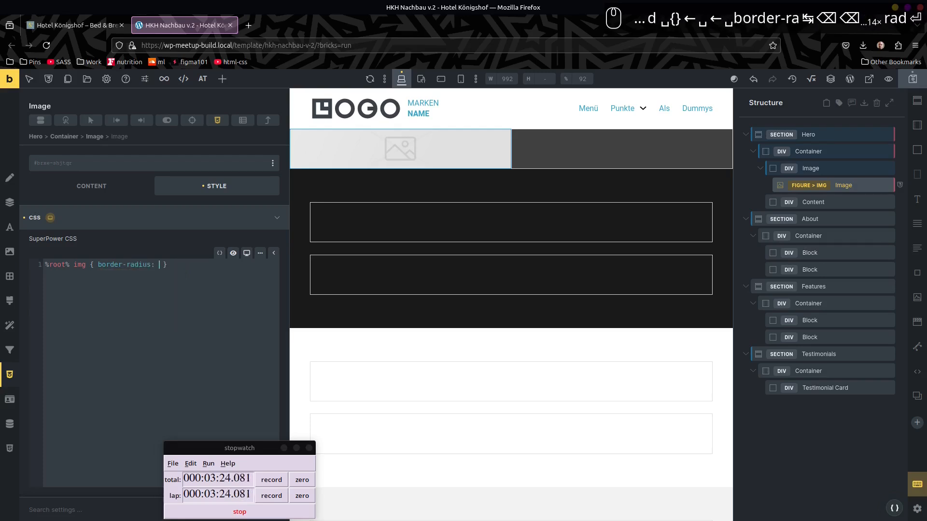
text(0;)
key(ctrl+s)
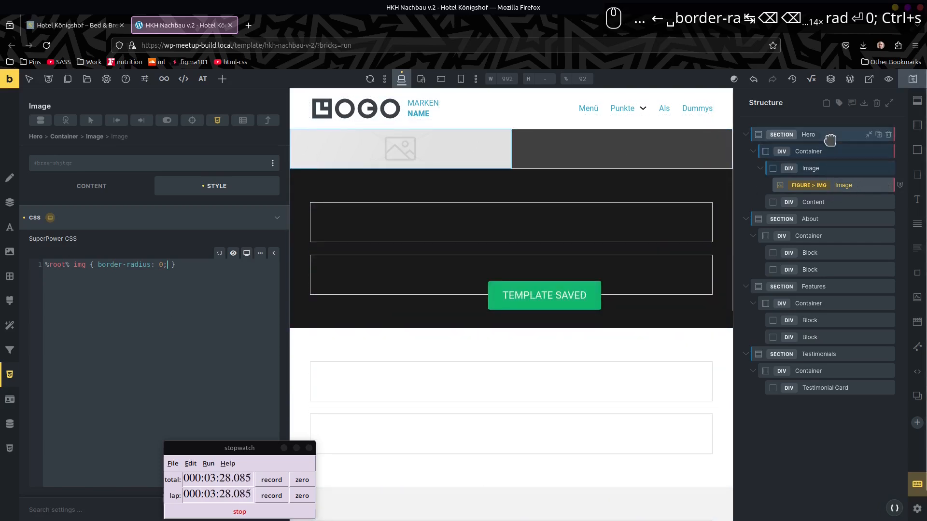
Step: Examine the hero's heading, buttons and booking widget on the original Hotel Königshof website, and return to the Bricks template
double_click(824, 202)
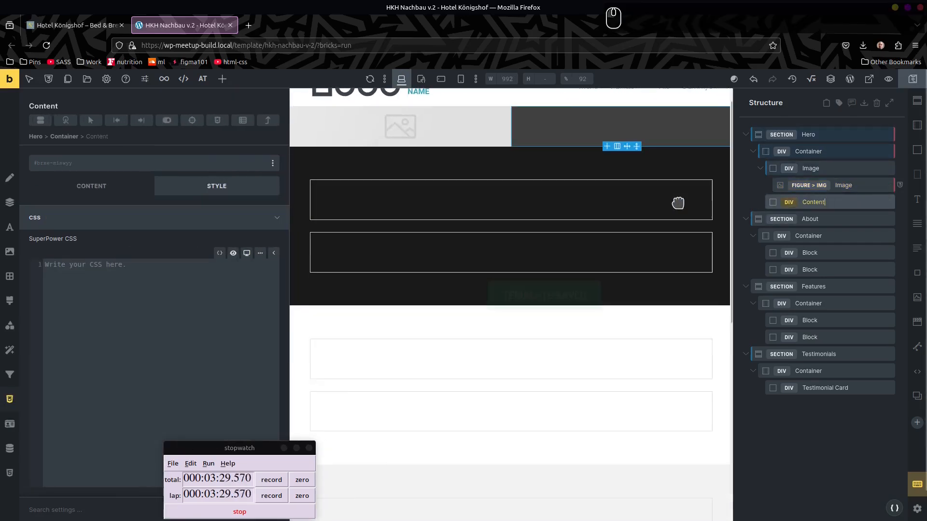
click(110, 27)
scroll(510, 269, up, 15)
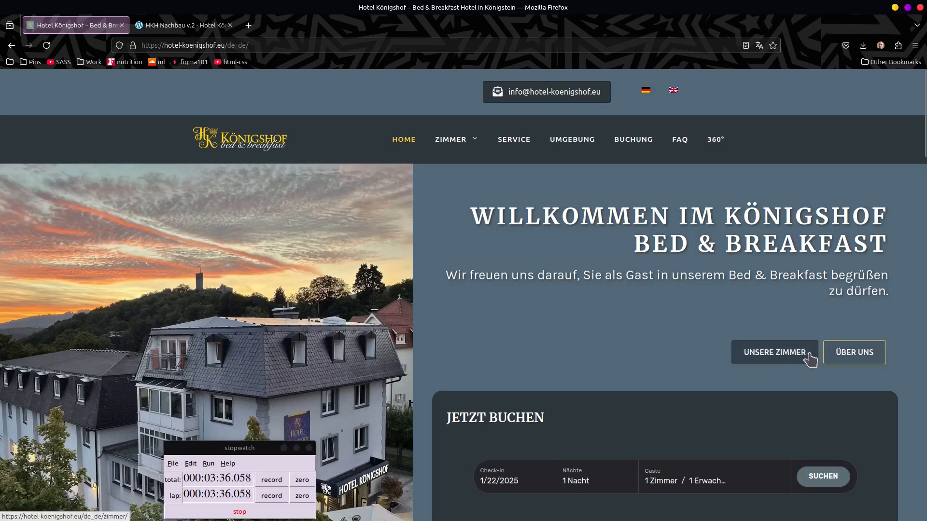
scroll(556, 297, down, 3)
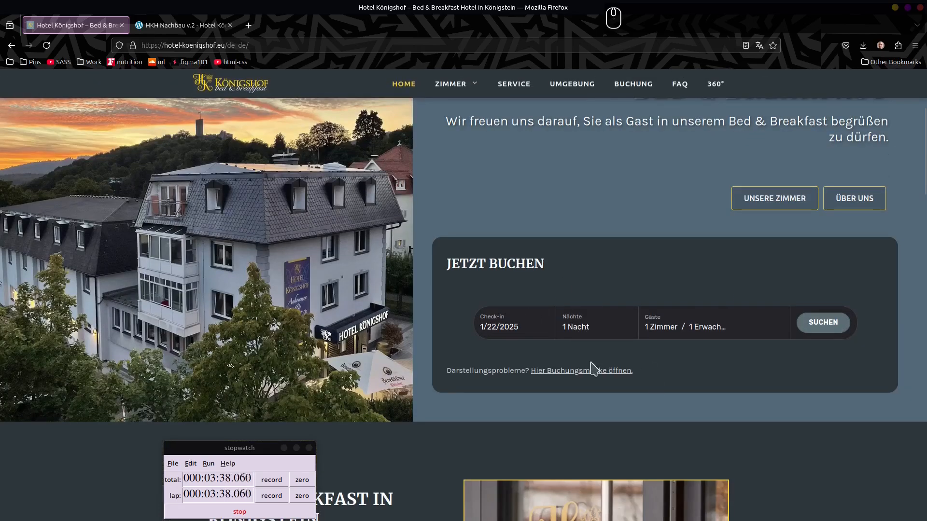
click(182, 26)
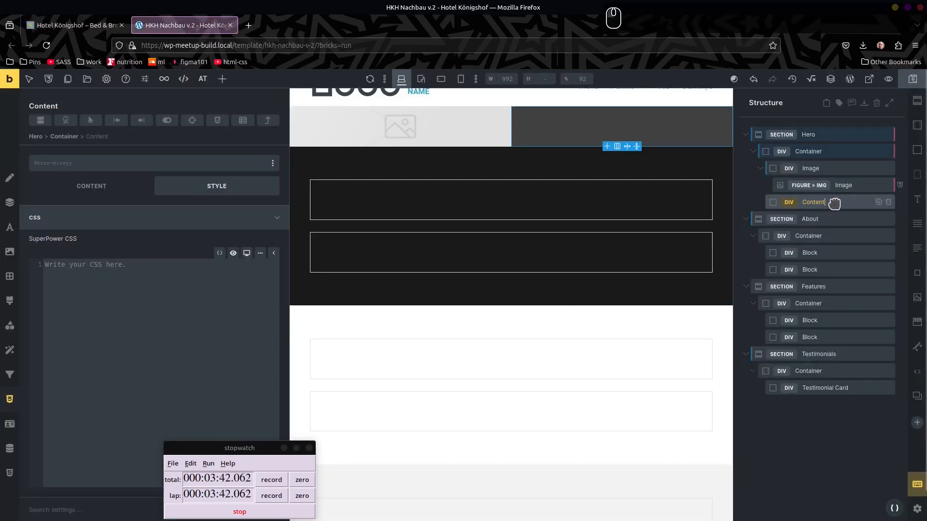
key(Escape)
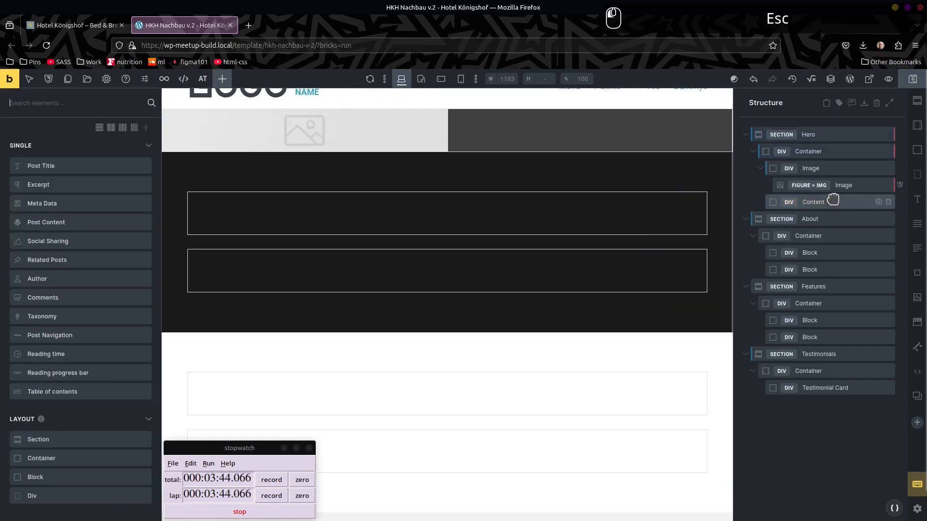
click(833, 201)
key(h)
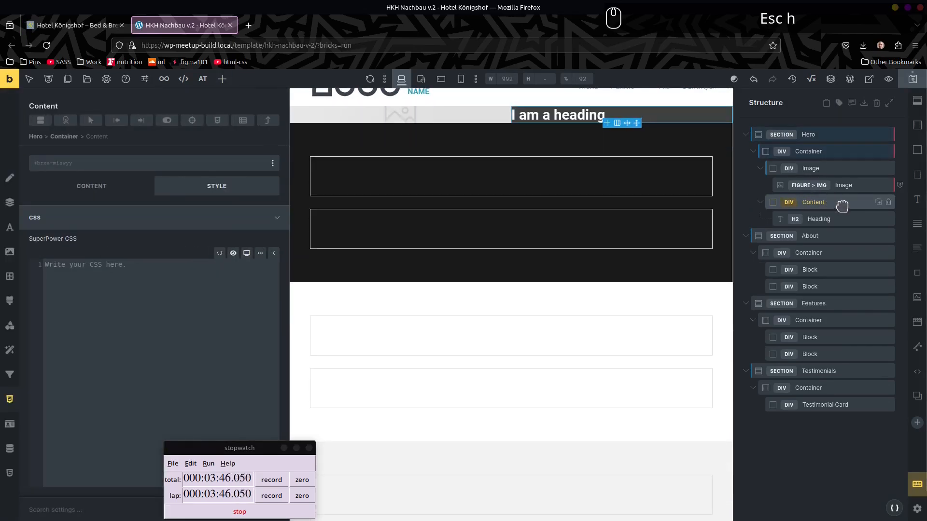
click(885, 218)
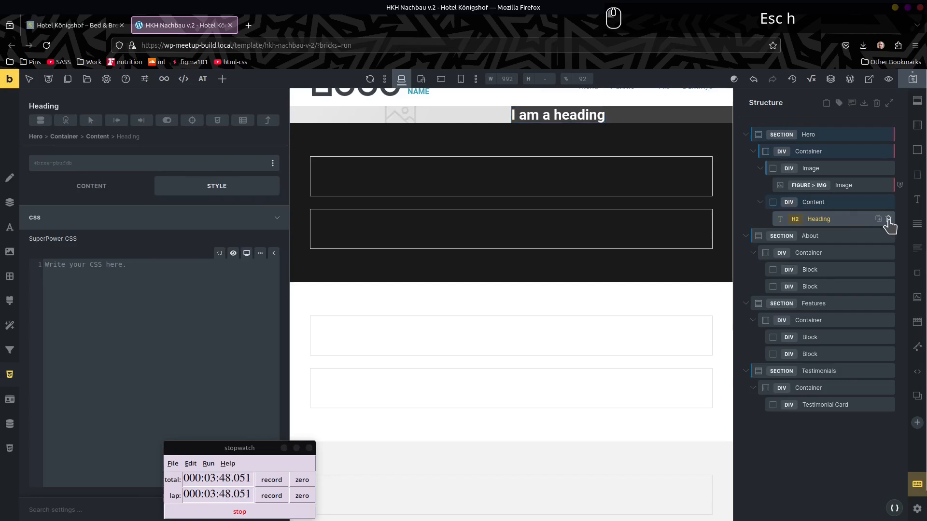
click(889, 219)
Step: Add three blocks inside the Hero's Content block
key(b)
key(b)
key(b)
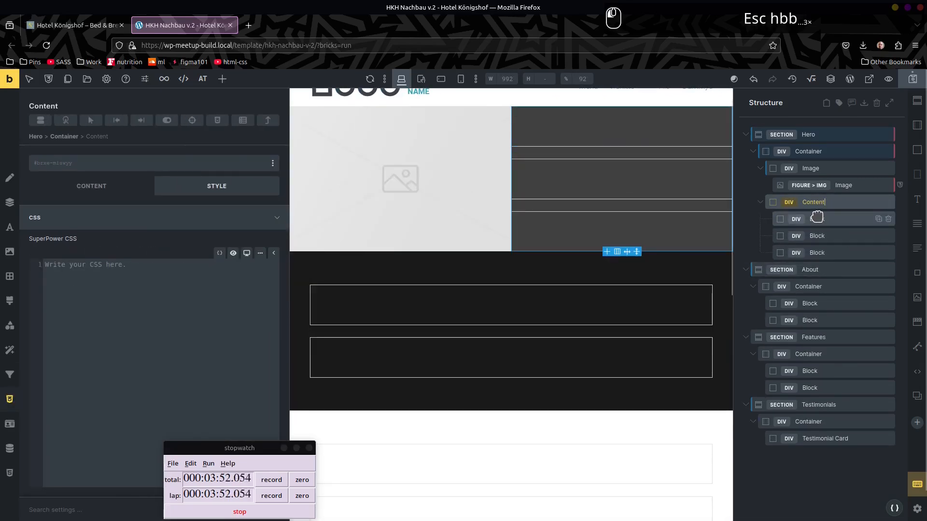
Step: Rename the three blocks inside the Hero's Content block Head, Buttons and Widget, in that order
click(820, 218)
text(Head)
key(Return)
double_click(816, 236)
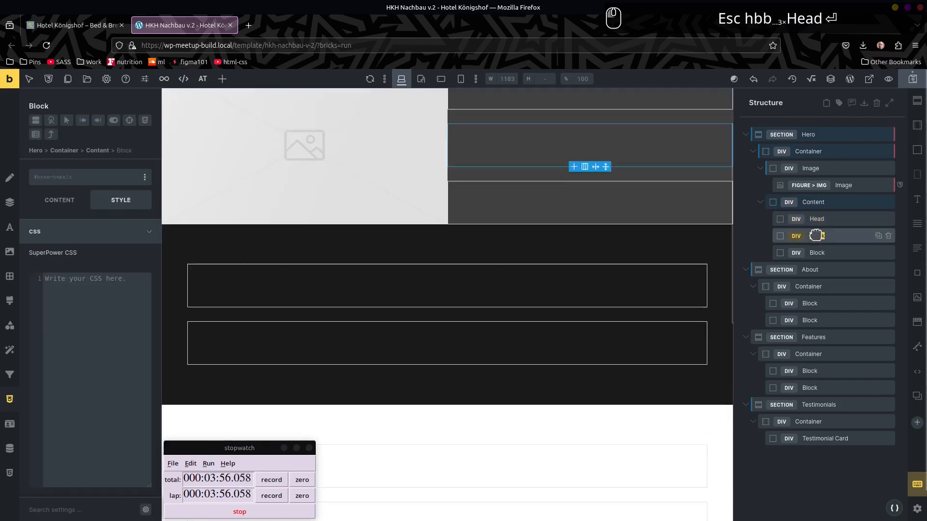
text(Buttons)
key(Return)
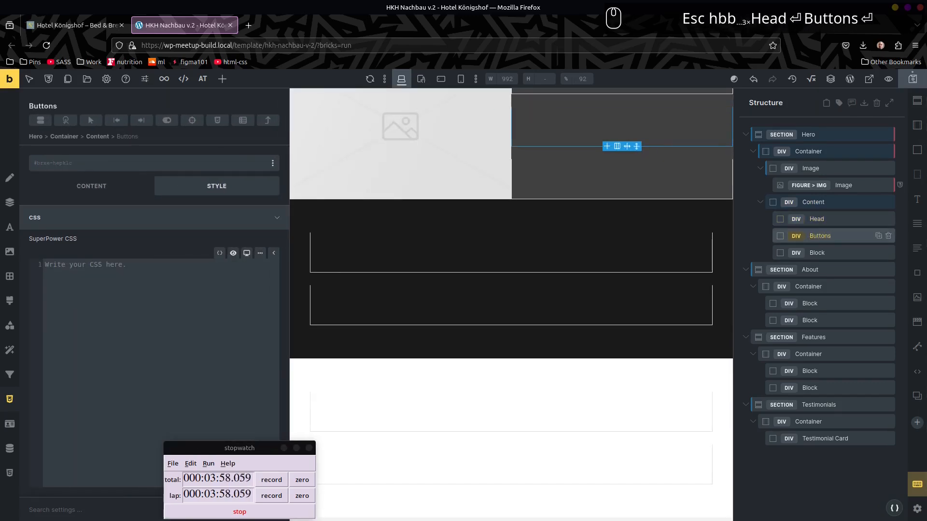
double_click(817, 253)
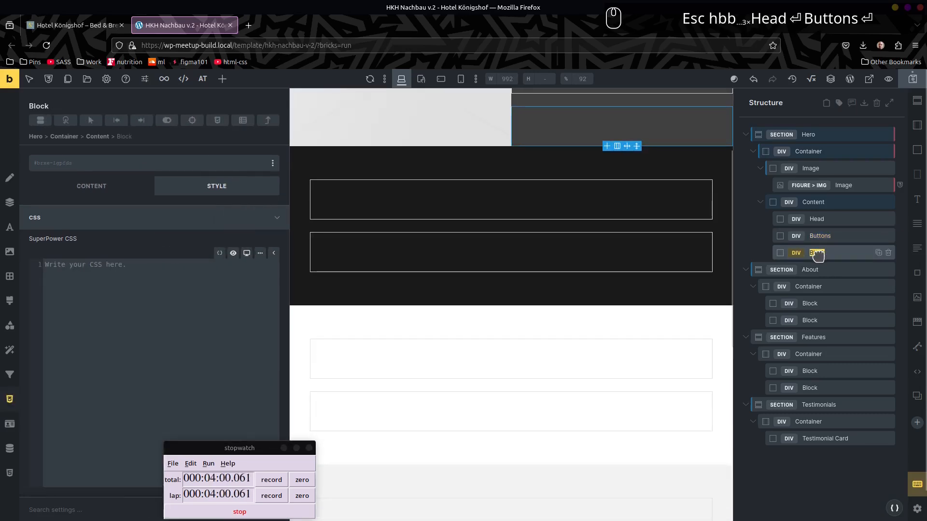
text(Widget)
key(Return)
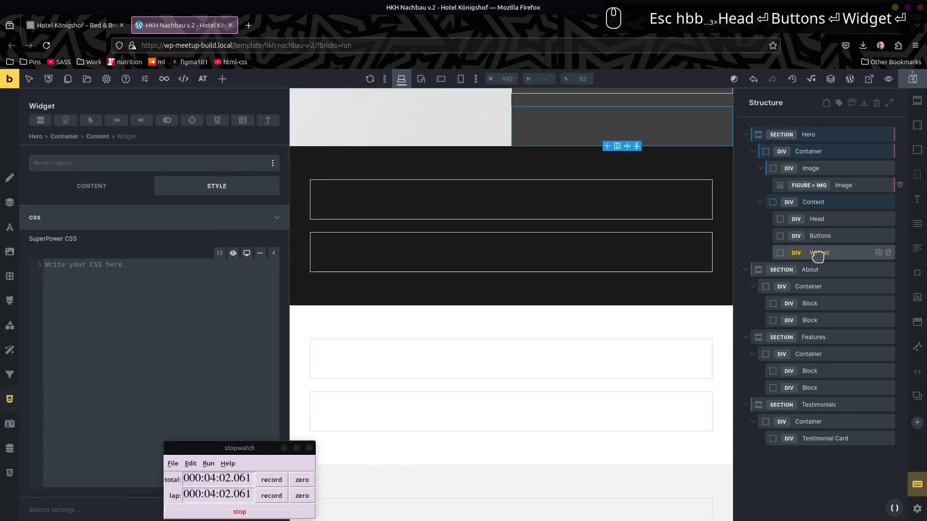
Step: Nest the Buttons block inside the Head block
click(777, 237)
drag(780, 240, 795, 220)
click(817, 220)
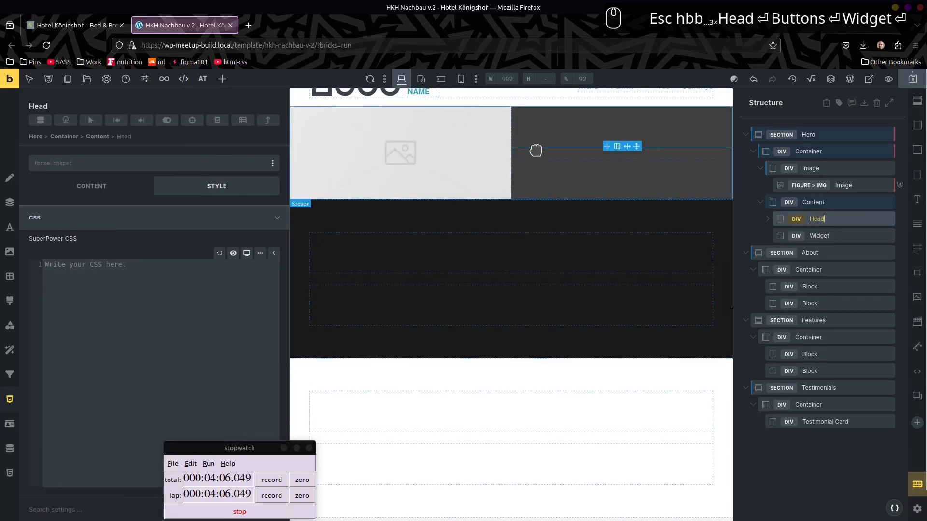
Step: Set the padding of the Hero's Content block to var(--space-m) on all four sides
click(829, 204)
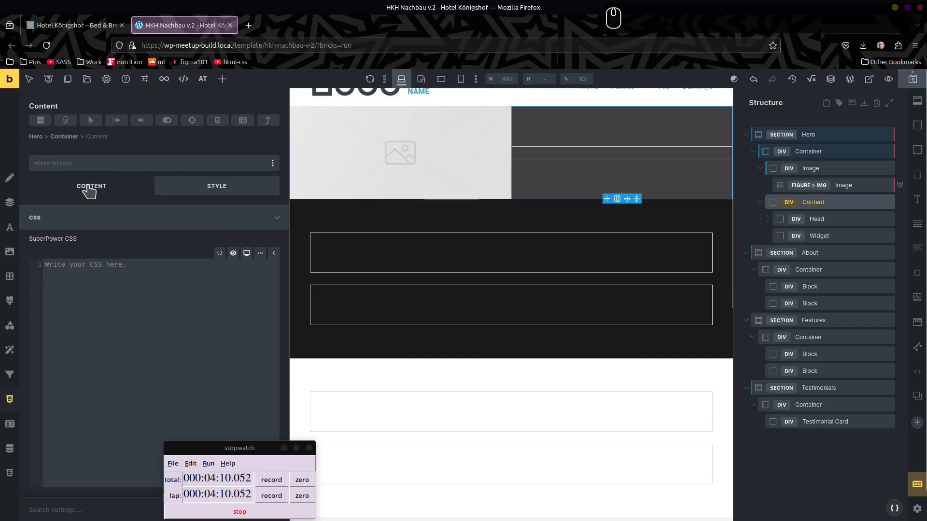
click(90, 189)
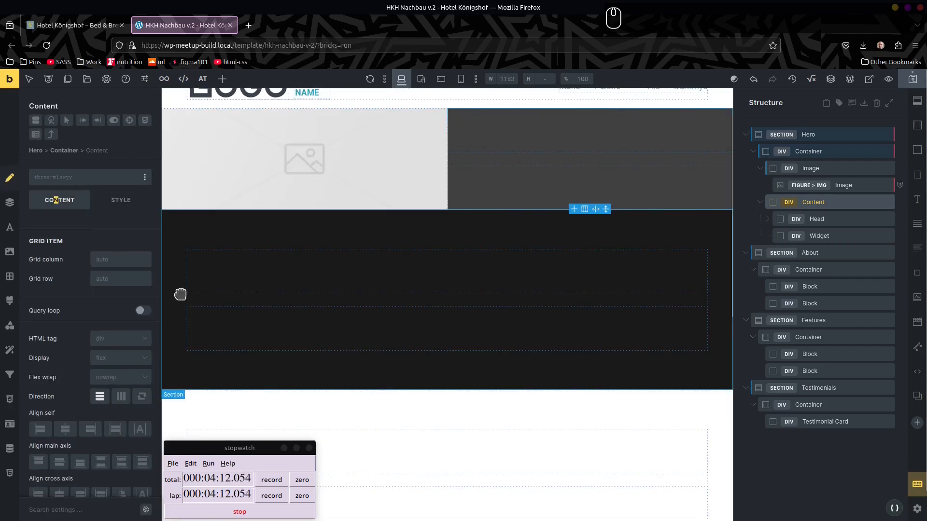
click(120, 202)
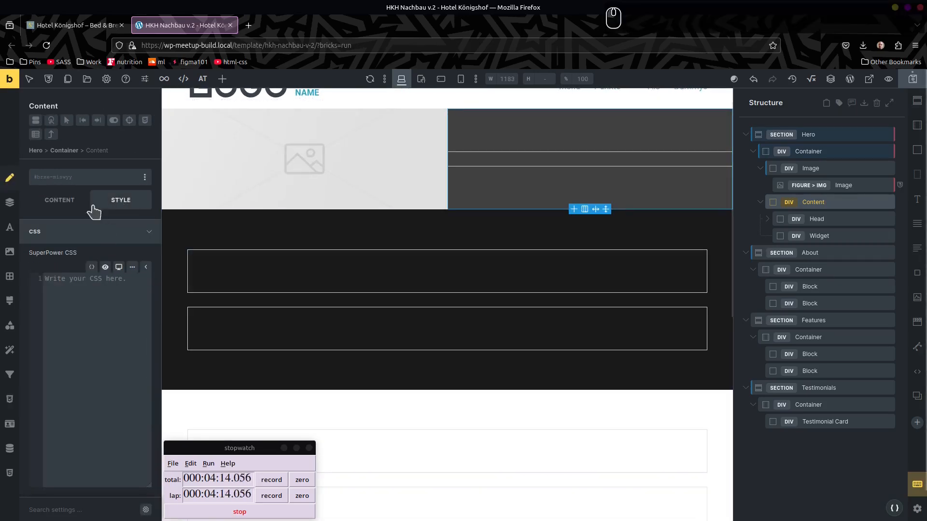
click(9, 201)
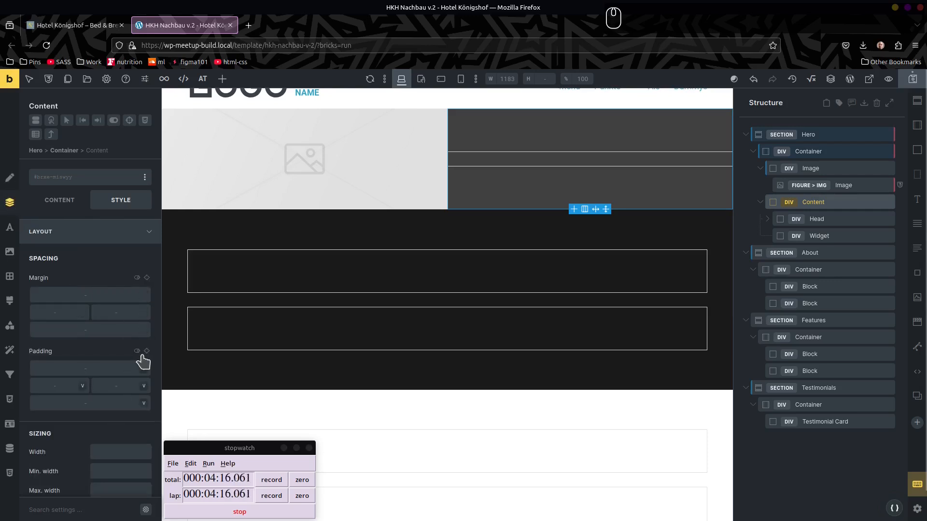
right_click(98, 368)
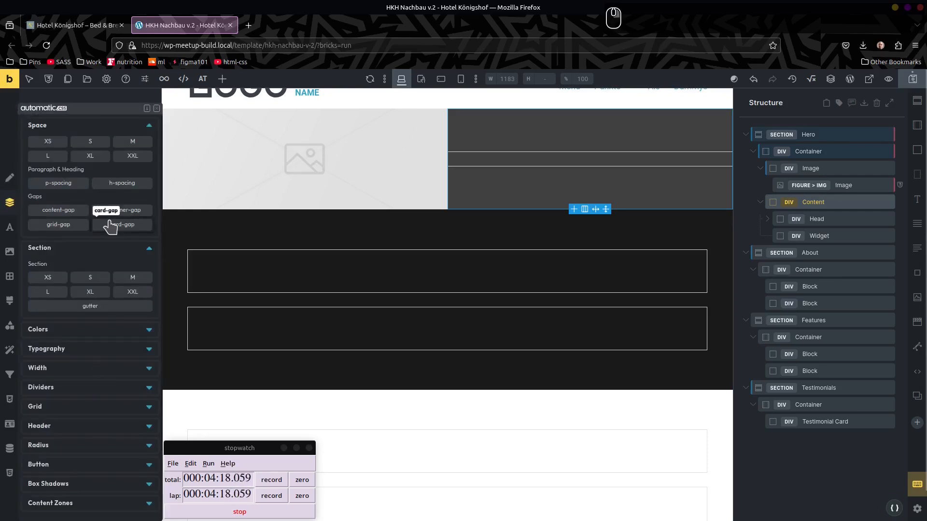
click(135, 145)
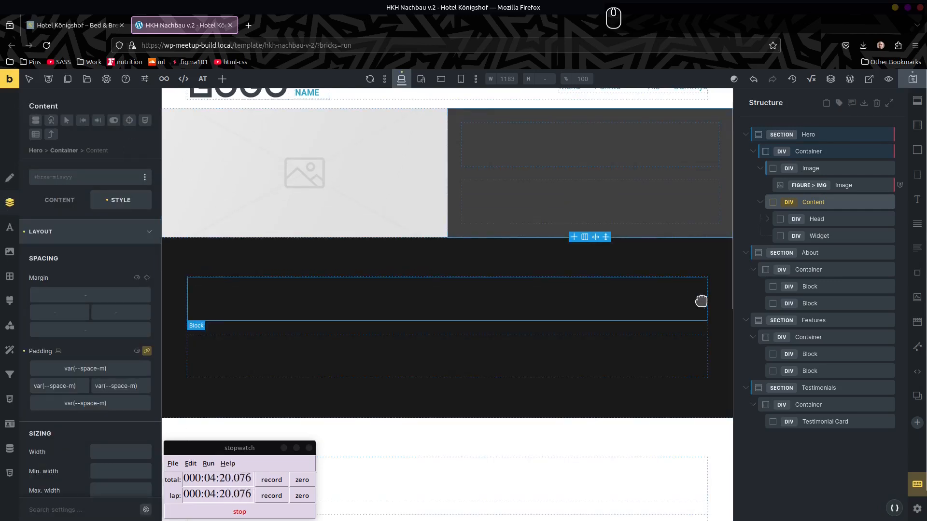
Step: Add a heading and a basic text element inside the Hero's Head block
double_click(823, 218)
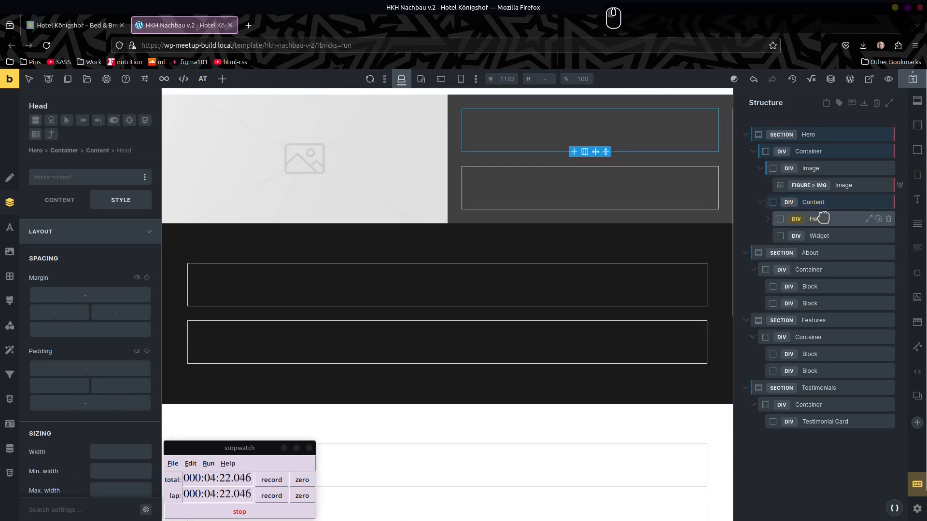
click(768, 219)
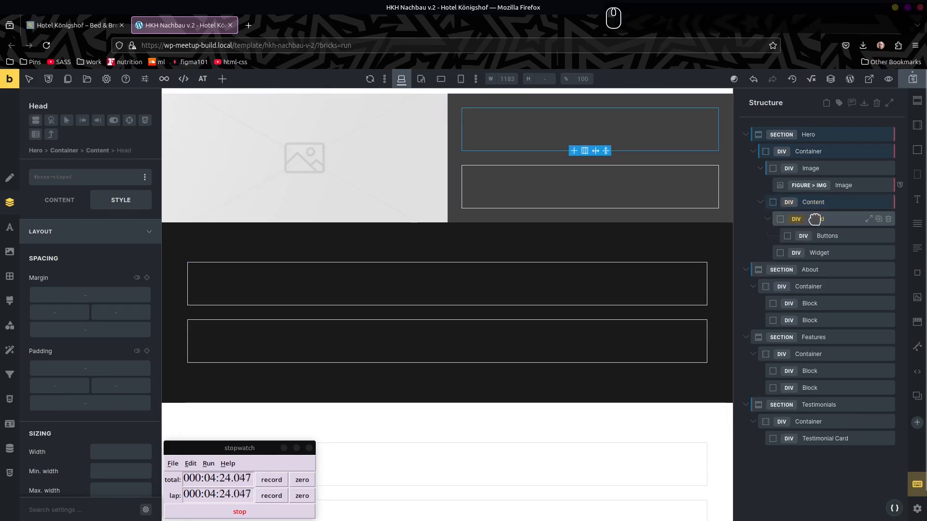
key(h)
key(a)
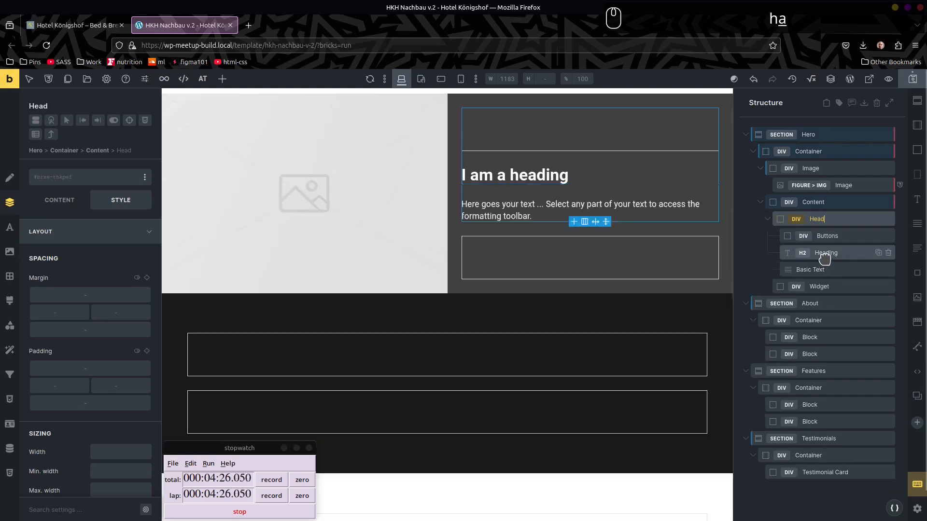
Step: Move the Buttons block below the Basic Text in the Head block and add two buttons inside it
drag(804, 240, 815, 282)
click(829, 272)
key(u)
key(u)
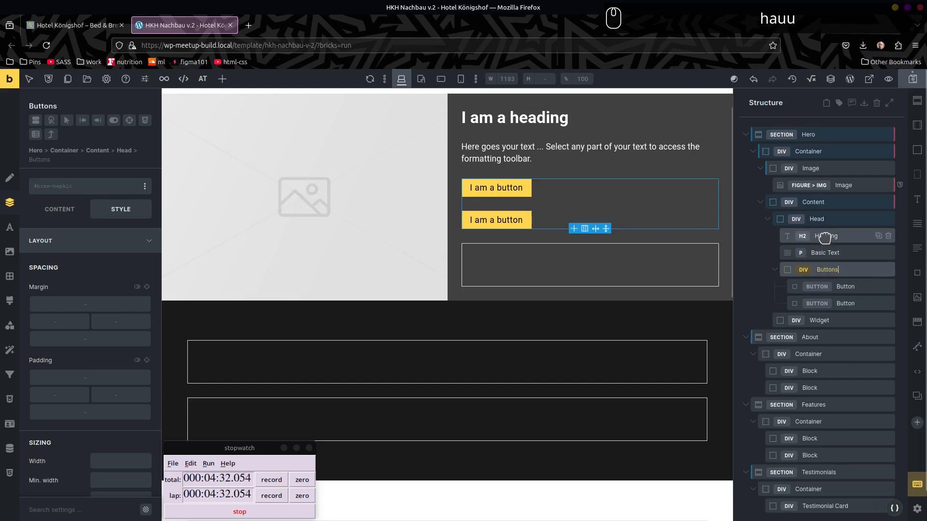
Step: Rename the Basic Text element in the Head block as Blurb
double_click(825, 253)
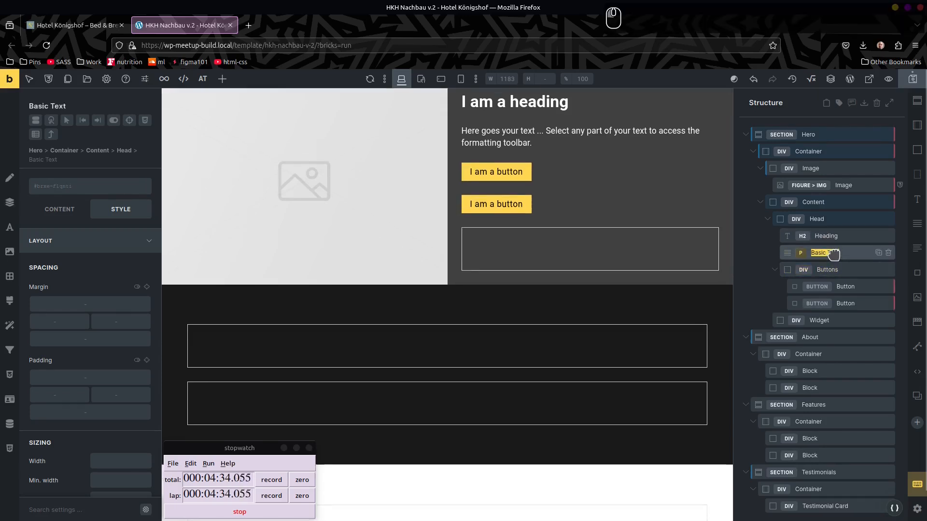
text(Blurb)
key(Return)
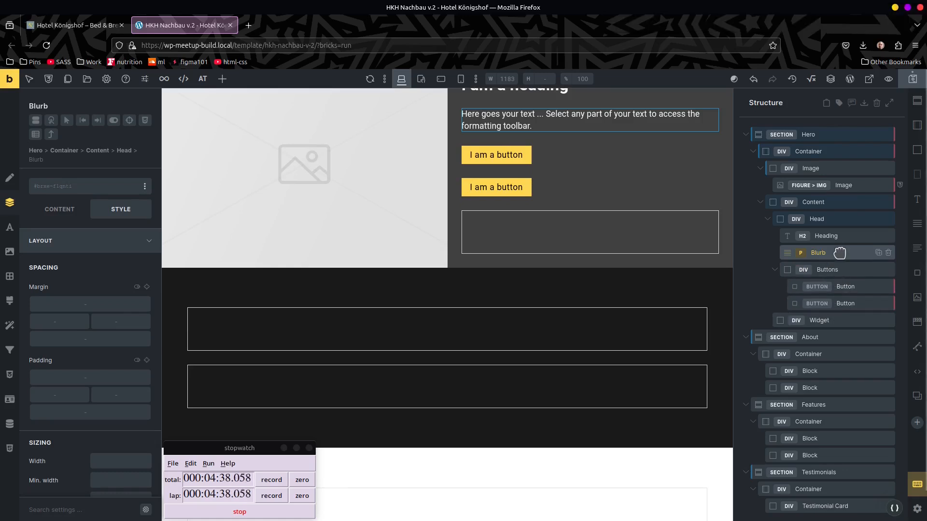
Step: Replace the hero heading's text with "Willkommen im Königshof Bed & Breakfast", copied from the original Hotel Königshof website
double_click(826, 235)
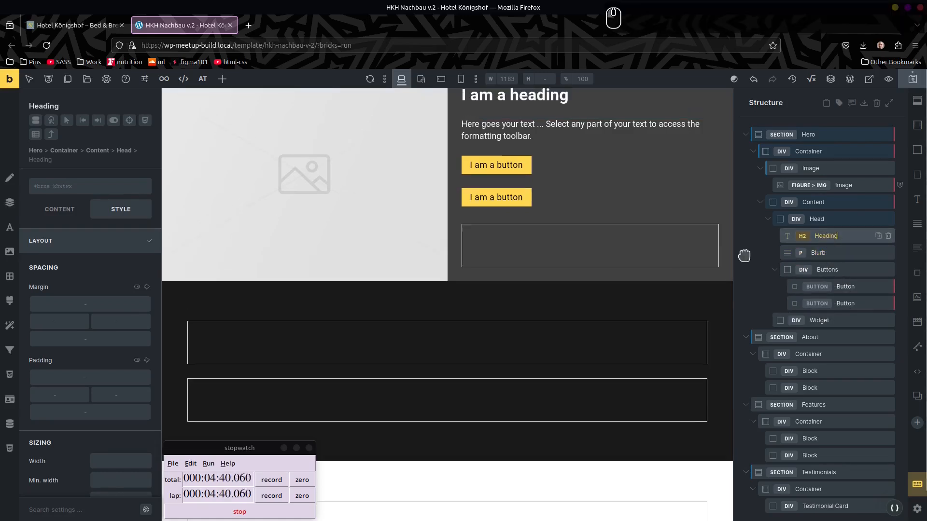
click(58, 27)
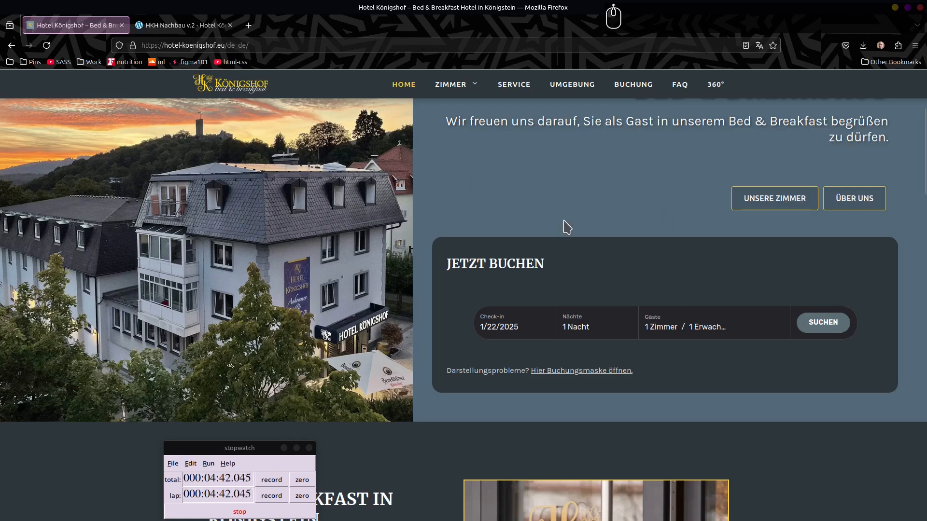
scroll(568, 226, up, 3)
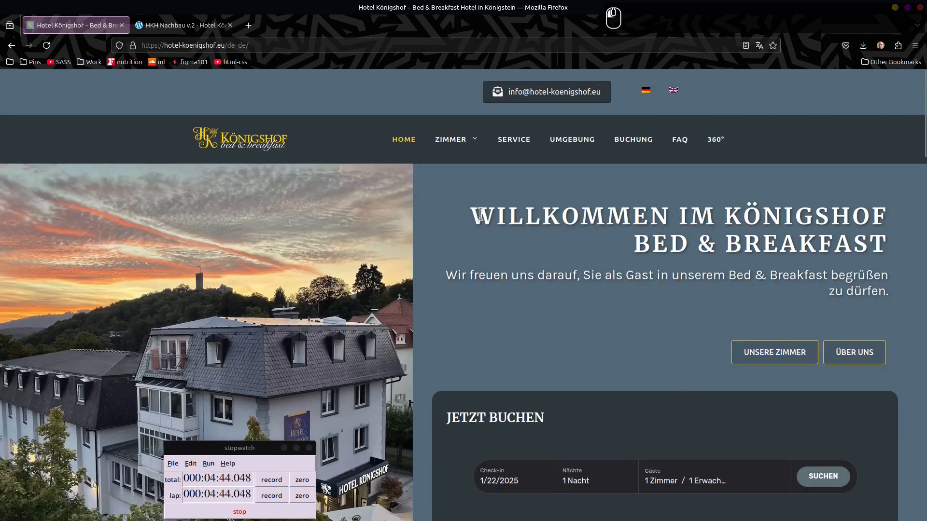
drag(480, 215, 882, 249)
key(Scroll_Lock)
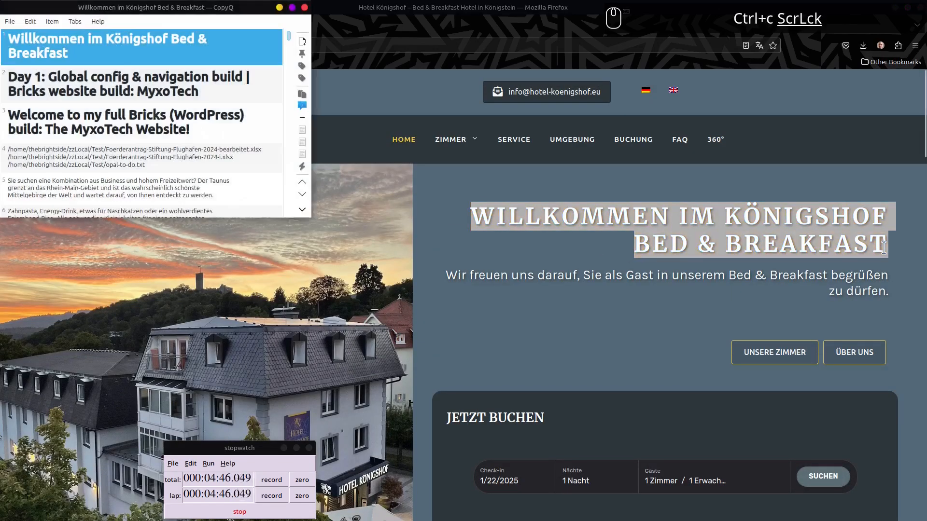
key(Scroll_Lock)
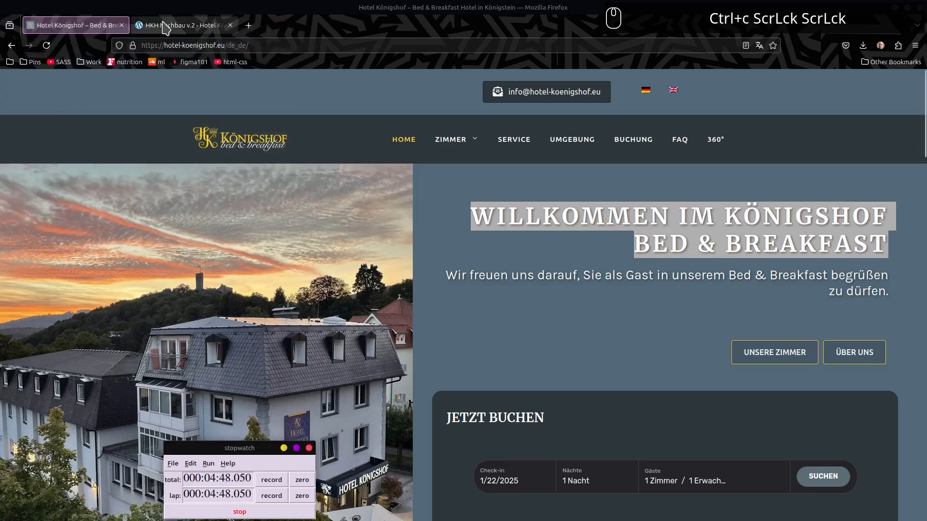
click(166, 25)
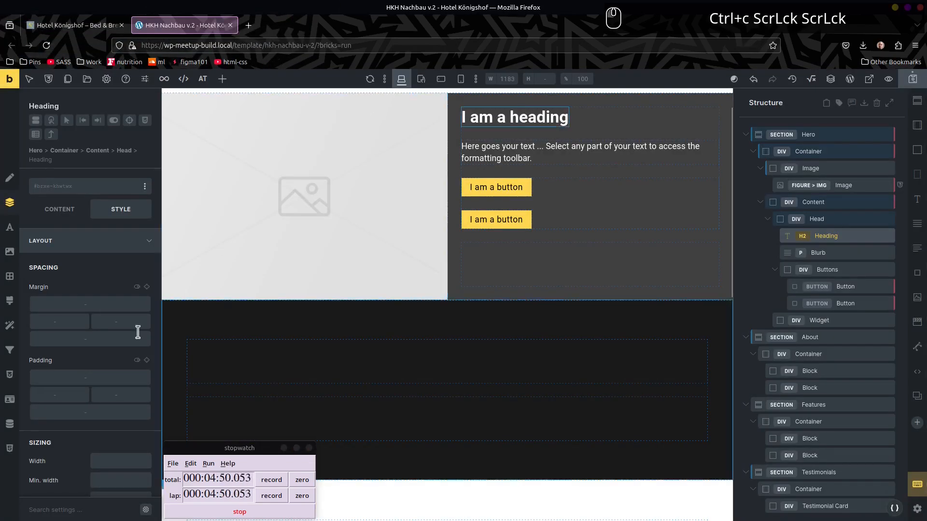
click(61, 218)
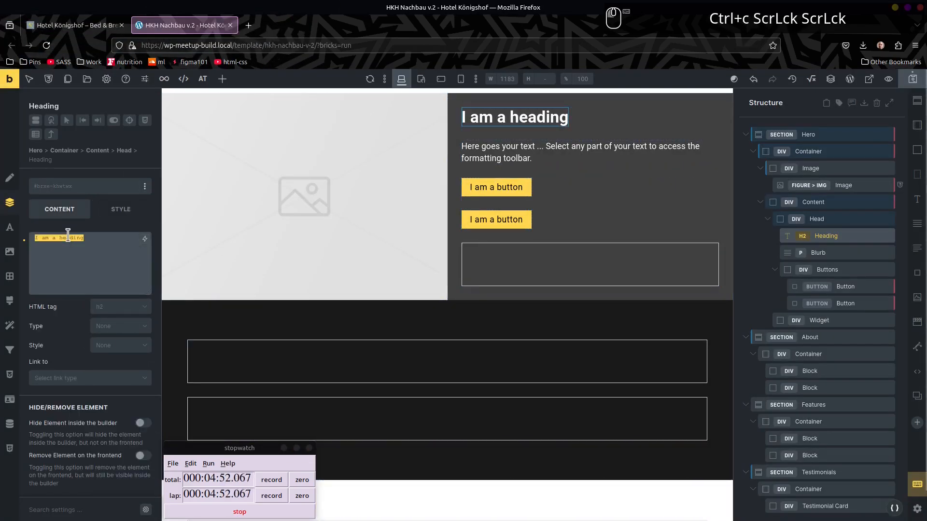
text(Willkommen im Königshof Bed & Breakfast)
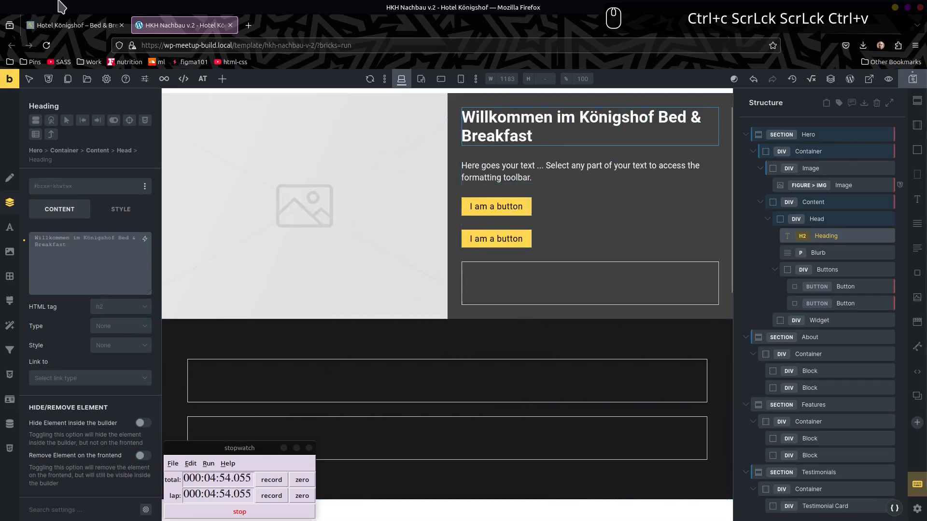
Step: Replace the Blurb text with the original site's "Wir freuen uns darauf, Sie als Gast in unserem Bed & Breakfast begrüßen zu dürfen.", without blank lines
click(72, 25)
triple_click(627, 275)
key(ctrl+c)
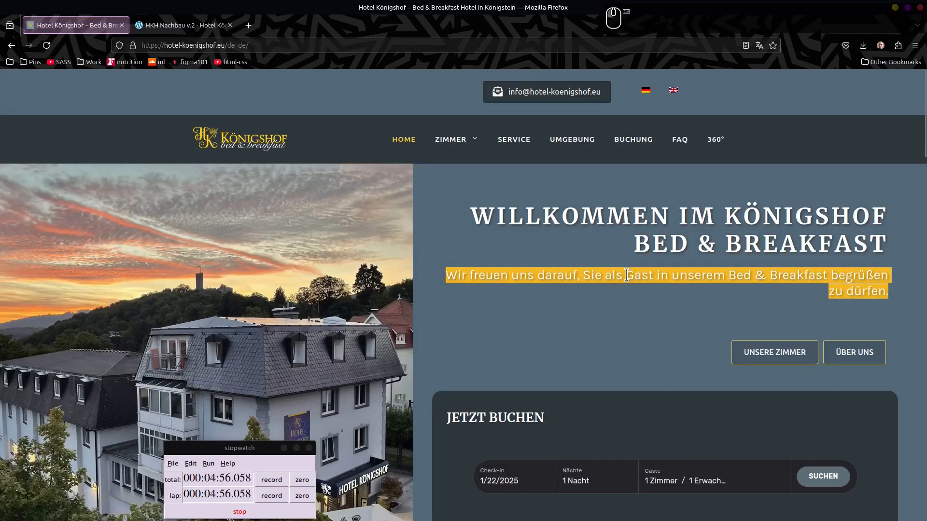
click(184, 25)
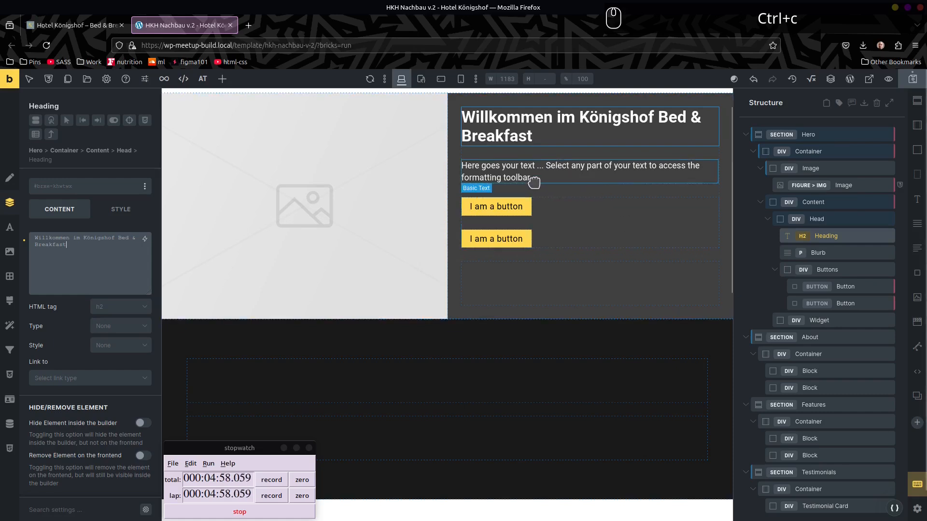
click(466, 161)
click(93, 264)
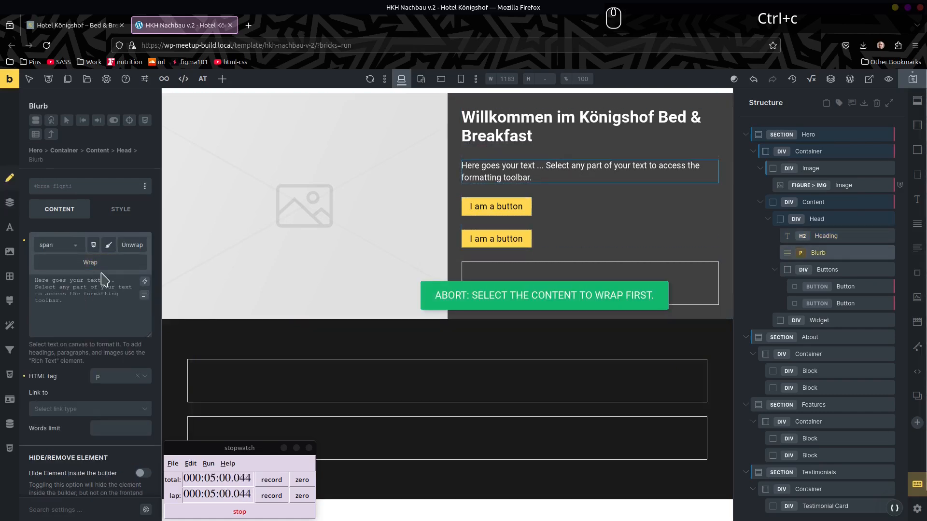
triple_click(77, 295)
key(ctrl+v)
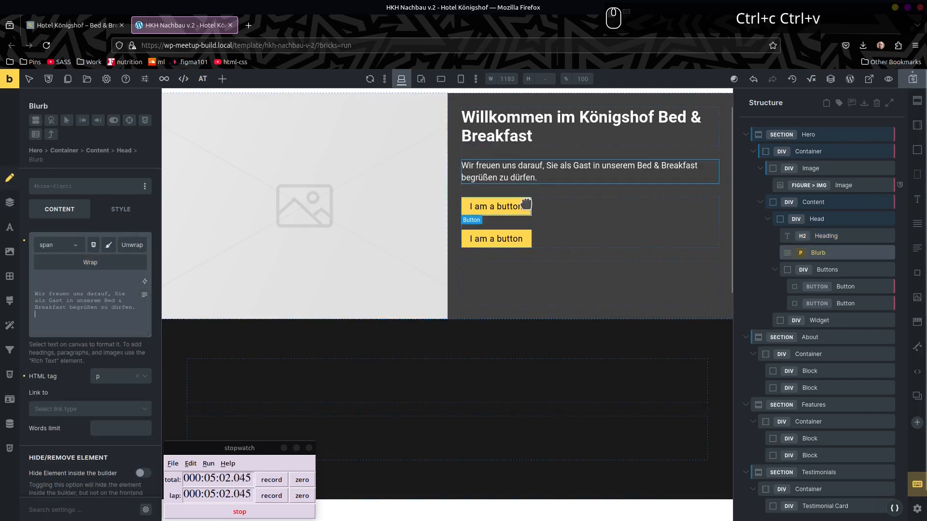
key(BackSpace)
key(ctrl+Home)
key(Delete)
key(Delete)
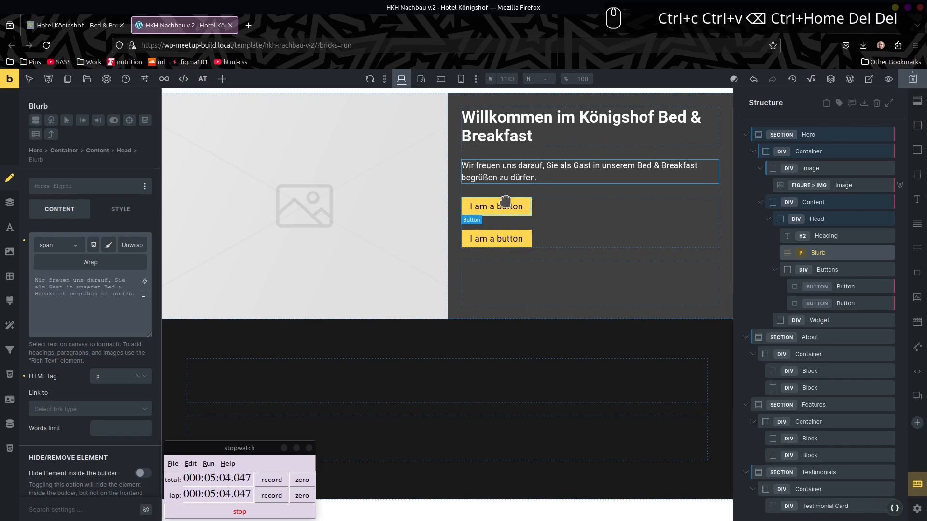
Step: Set the Buttons block to a horizontal direction with its main axis aligned to the end
click(587, 222)
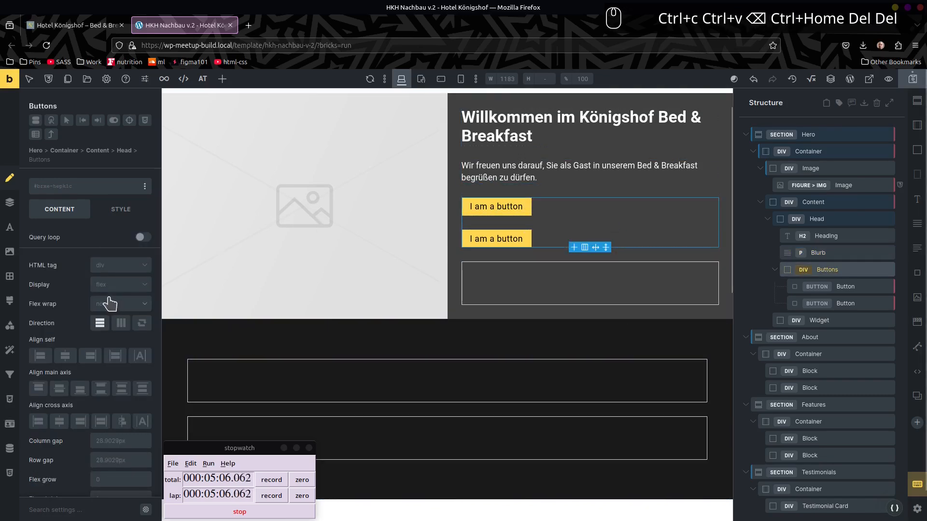
click(120, 323)
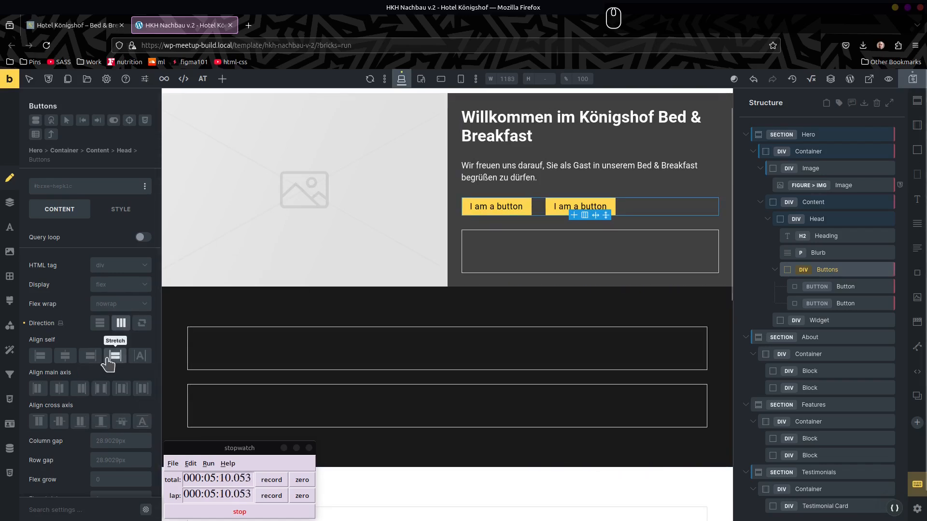
click(82, 390)
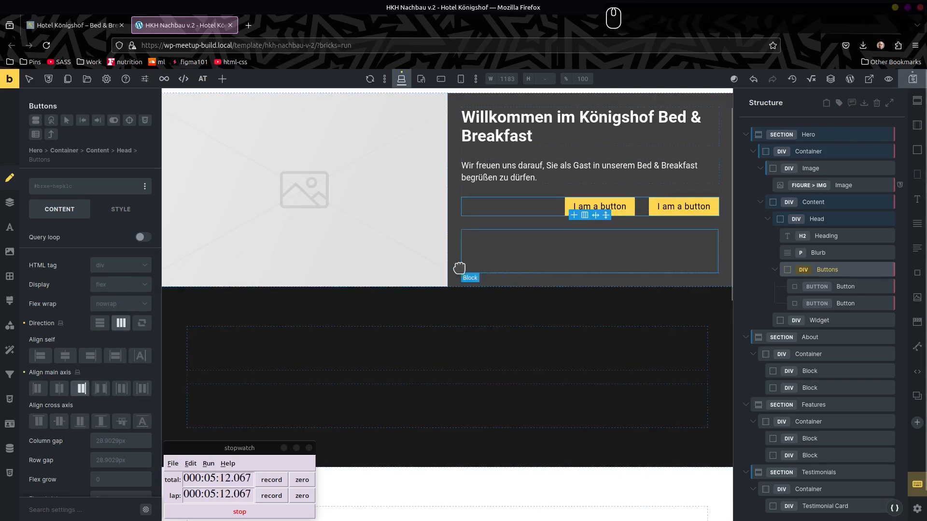
Step: Assign the class btn--primary to the first button in the Buttons block
click(621, 206)
key(ctrl+shift+slash)
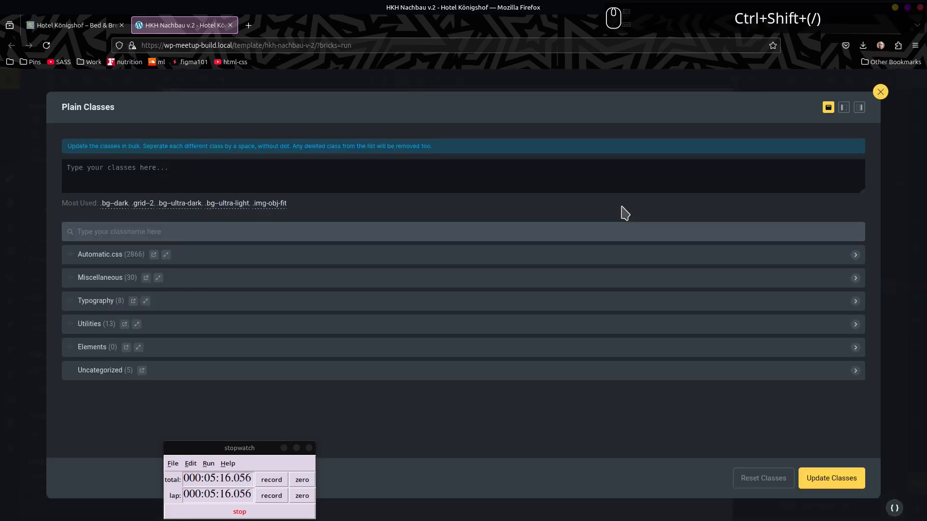
text(btn--primar)
key(Return)
key(Return)
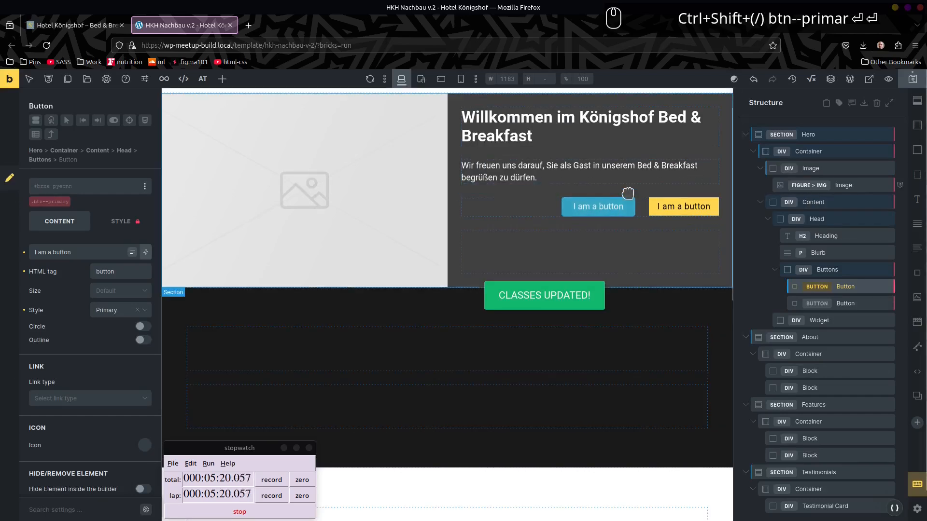
Step: Assign the classes btn--primary and btn--outline to the second button in the Buttons block as plain classes
key(ctrl+shift+slash)
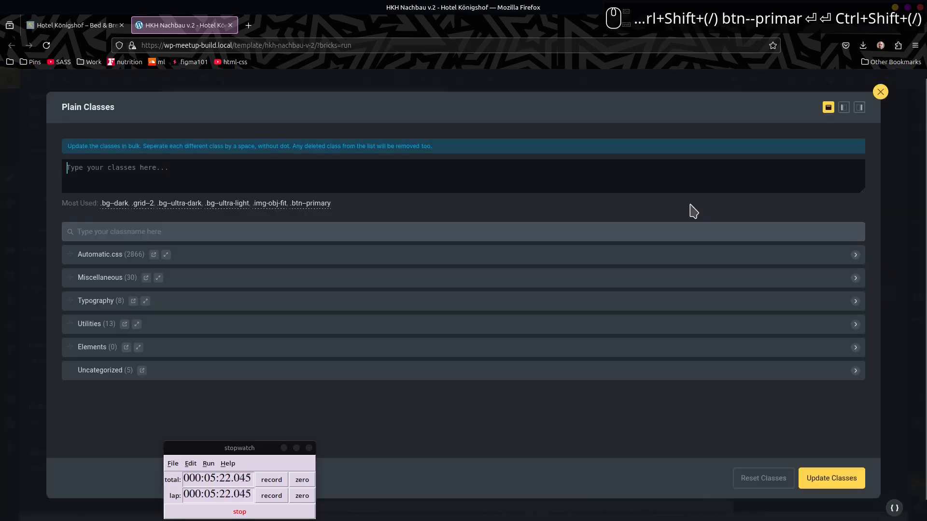
text(btn-p)
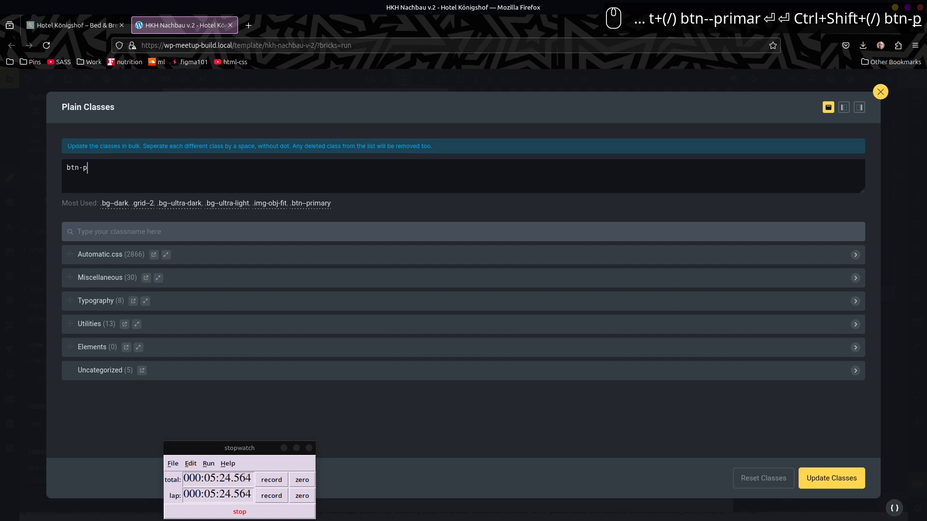
key(BackSpace)
text(-primar)
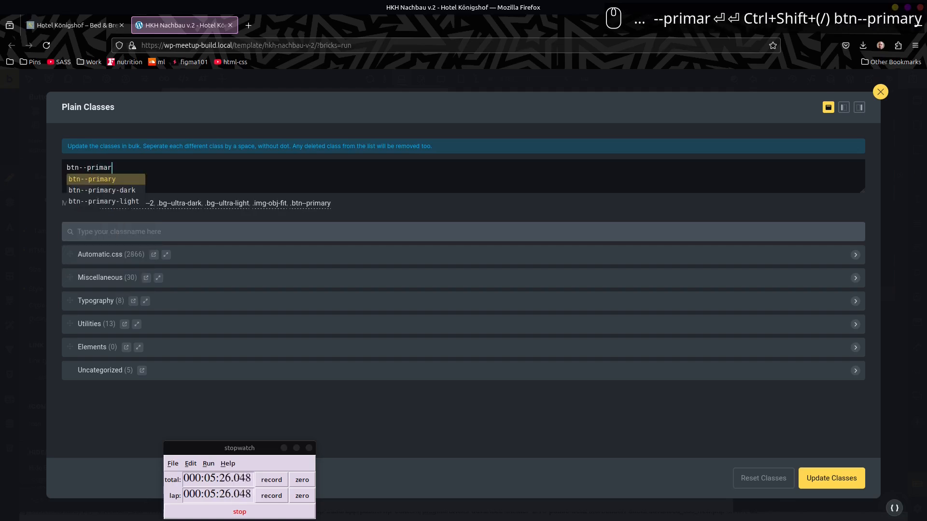
key(BackSpace)
key(BackSpace)
key(BackSpace)
key(BackSpace)
key(BackSpace)
text(prim)
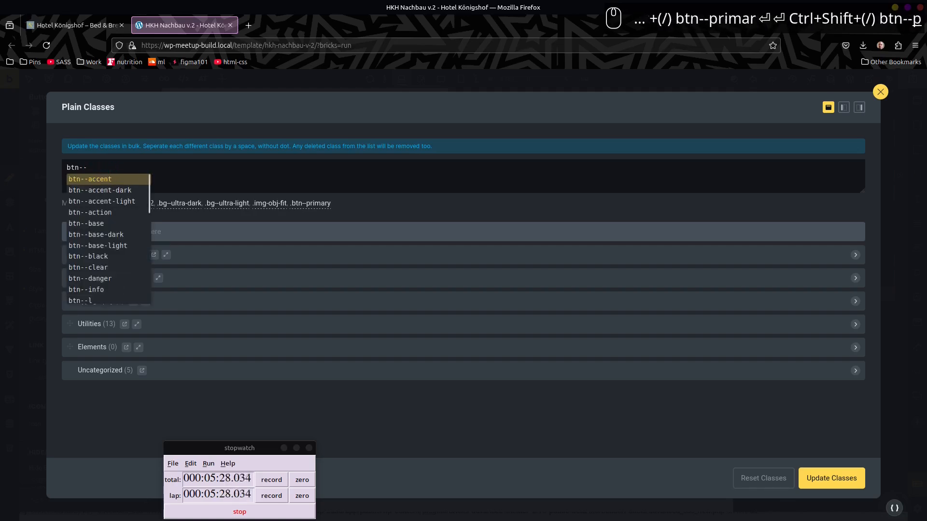
key(Return)
text(btn--o)
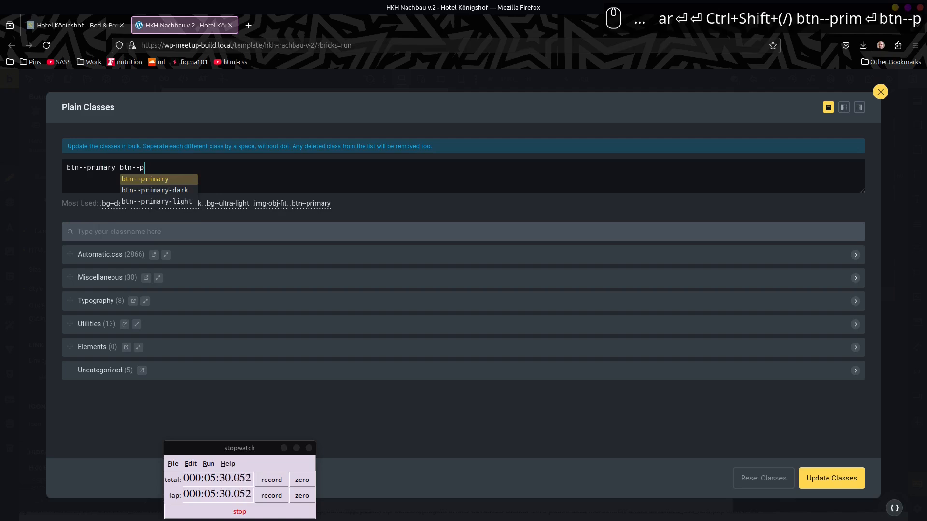
text(ut)
key(Return)
key(Return)
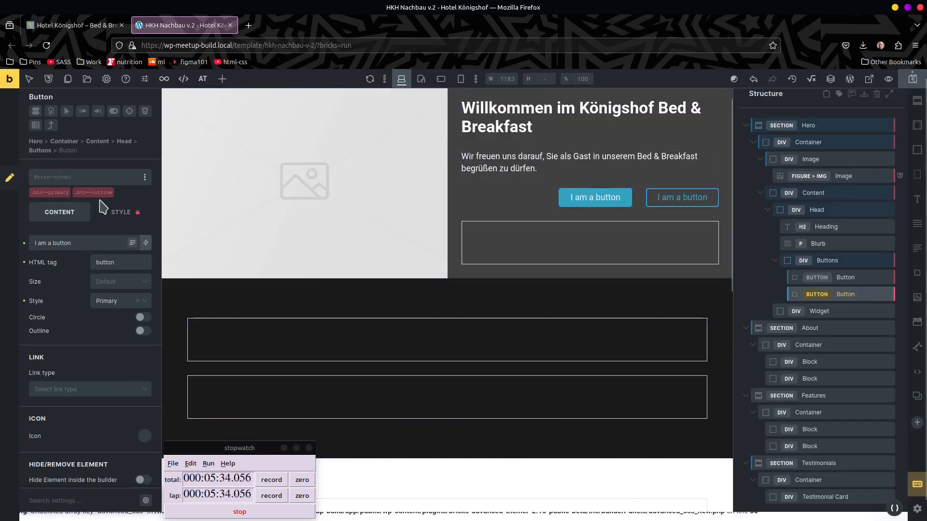
Step: Remove the btn--primary and btn--outline classes from the second button
click(114, 188)
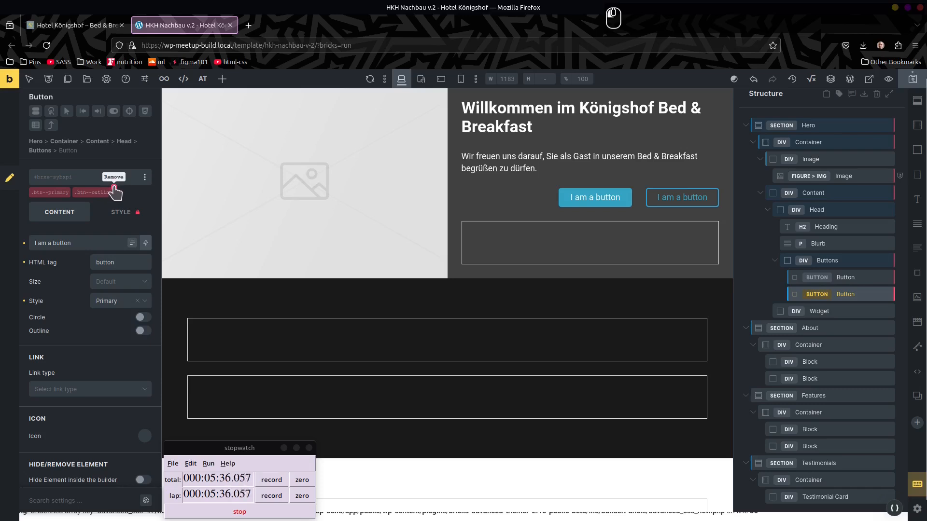
click(115, 191)
click(71, 189)
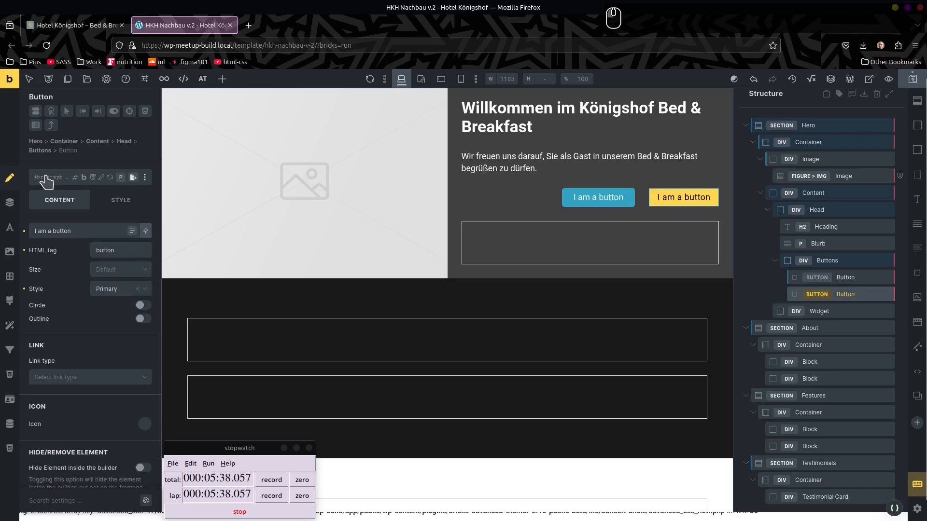
Step: Find the Automatic.css button classes with "btn" and apply the outline type to the second button
click(46, 179)
text(btn)
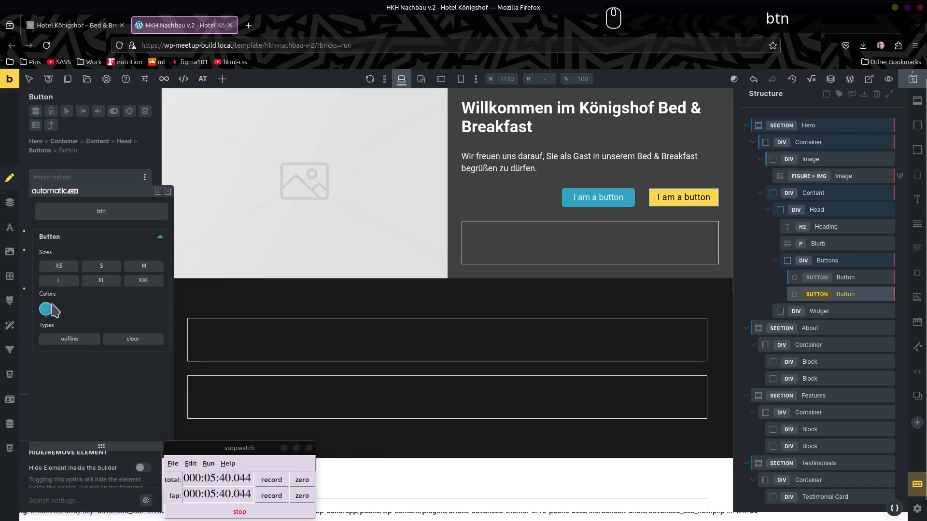
click(71, 339)
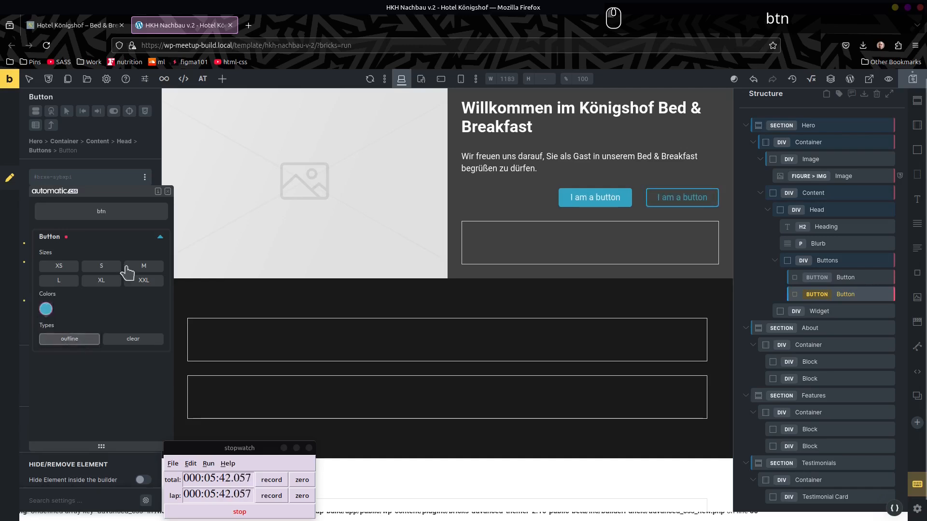
Step: Copy the booking note "Darstellungsprobleme? Hier Buchungsmaske öffnen." from the original Hotel Königshof website and return to the Bricks template
click(564, 236)
click(83, 29)
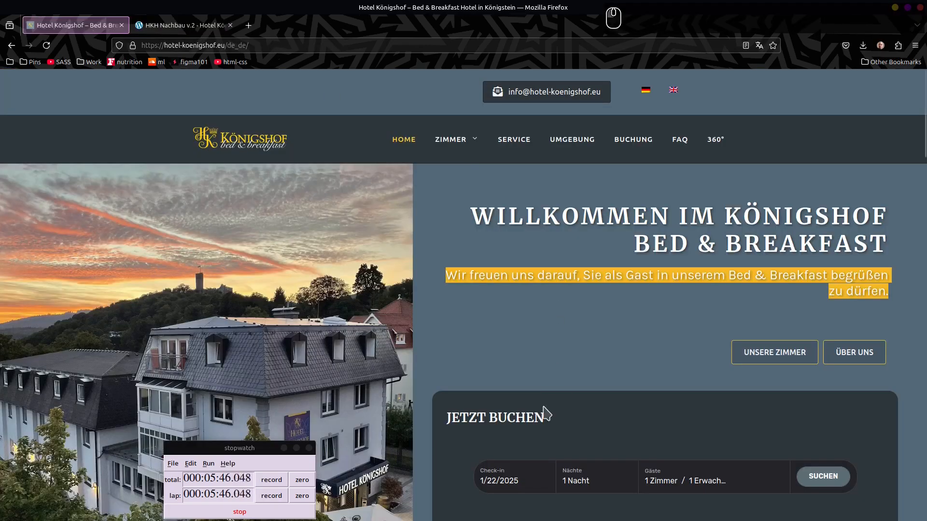
scroll(546, 414, down, 3)
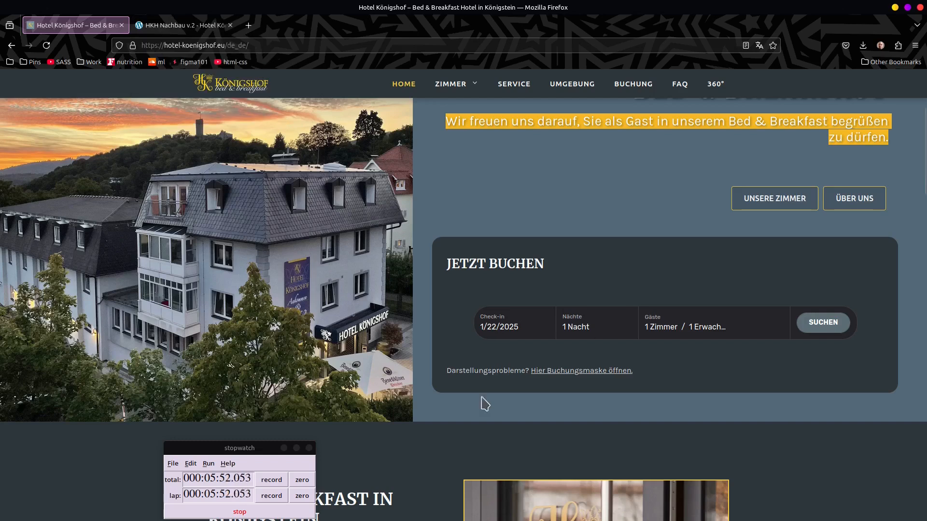
triple_click(478, 368)
key(ctrl+c)
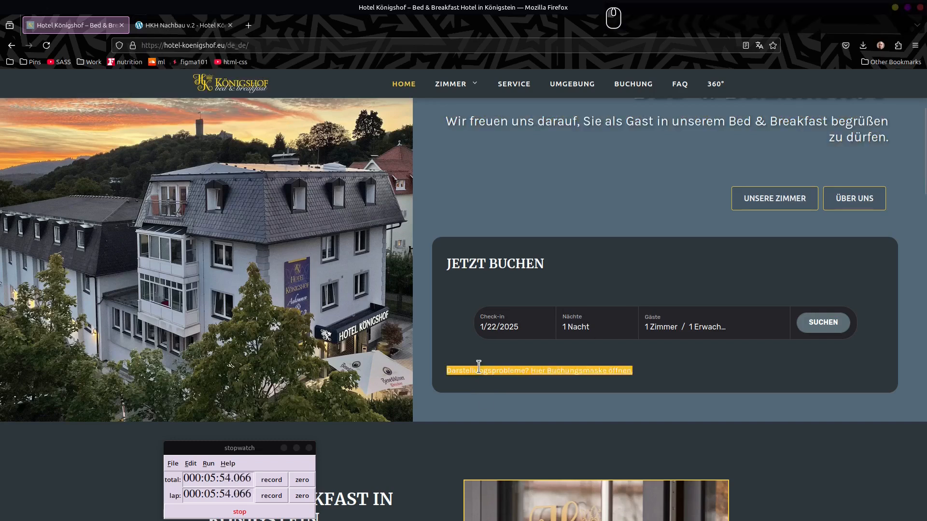
click(186, 25)
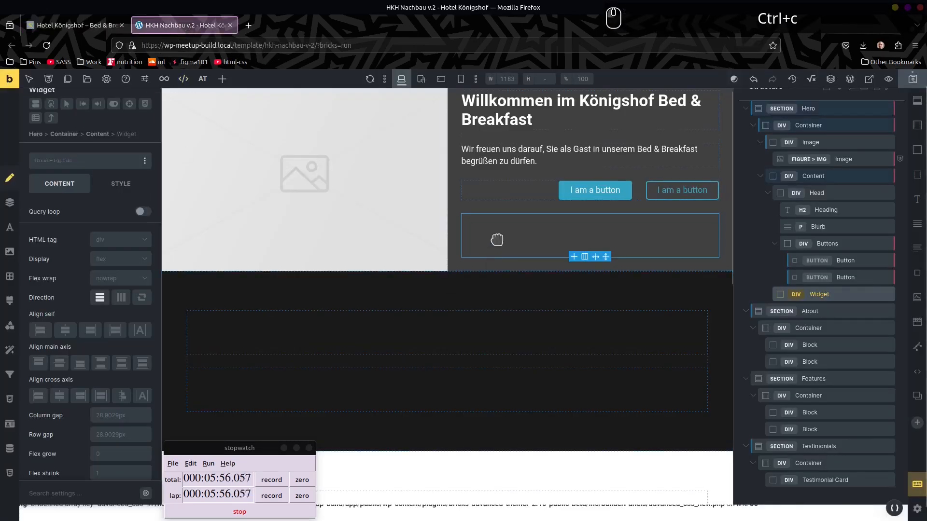
Step: Add a heading, a block and a basic text inside the Widget, and rename the basic text Reference
click(546, 236)
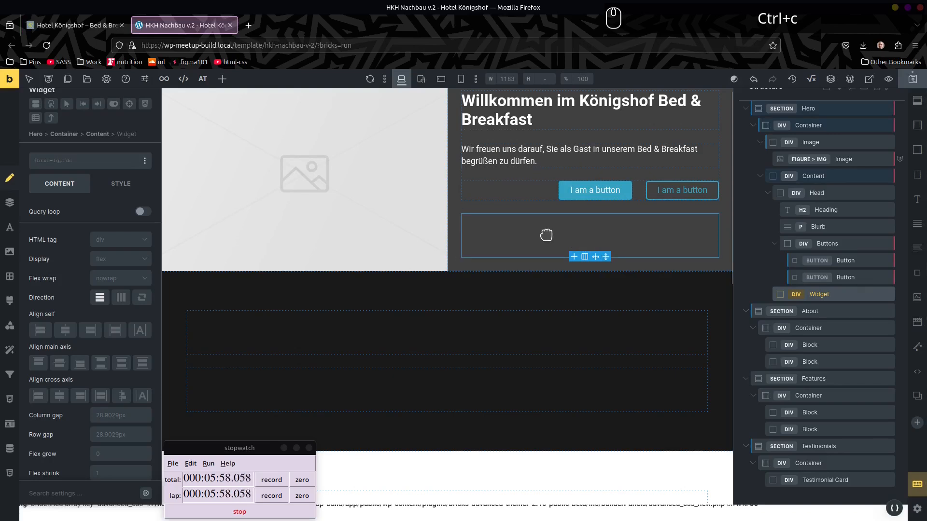
key(h)
key(b)
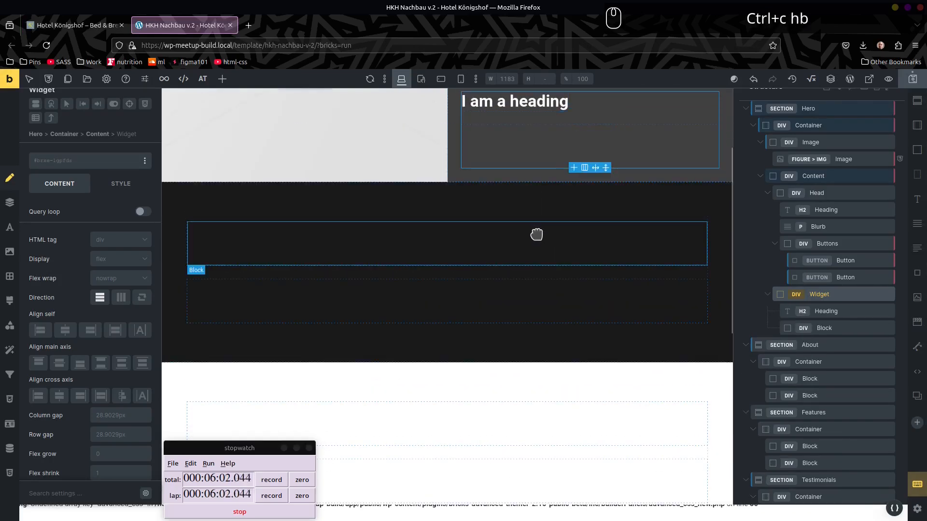
key(a)
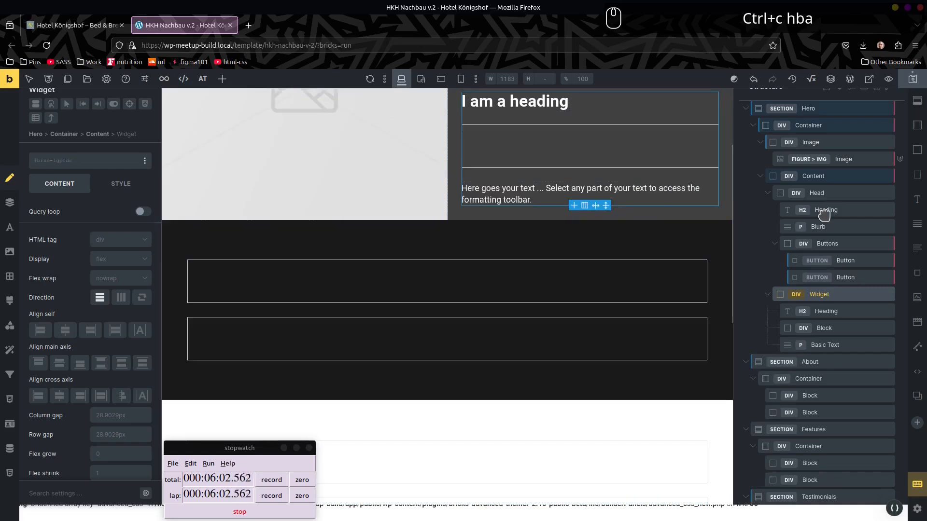
double_click(826, 346)
text(Reference)
key(Return)
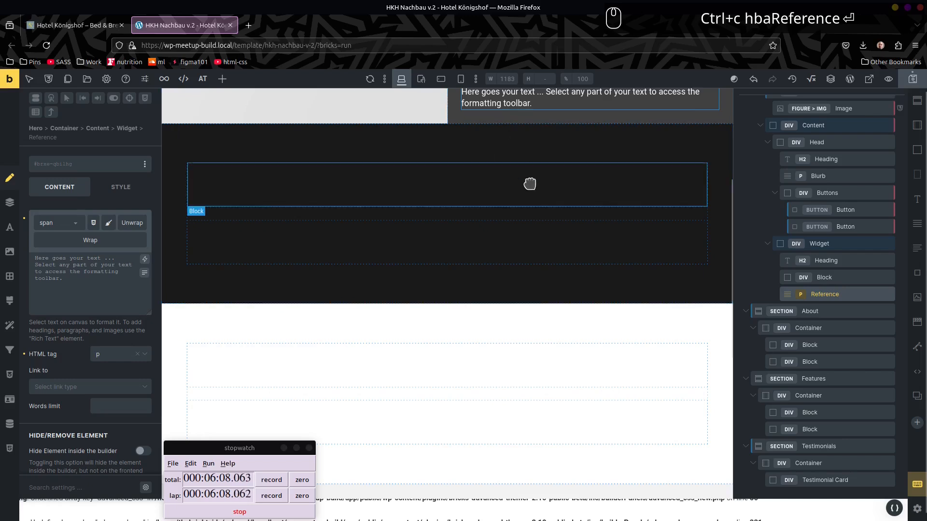
Step: Replace the Reference text with the copied "Darstellungsprobleme? Hier Buchungsmaske öffnen.", without blank lines
scroll(529, 184, up, 5)
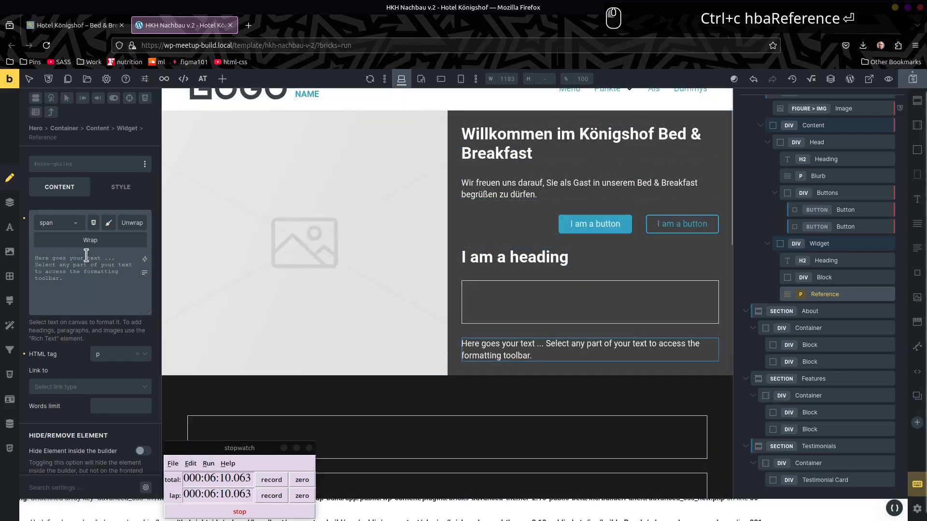
key(ctrl+v)
key(BackSpace)
key(ctrl+Home)
key(Delete)
key(Delete)
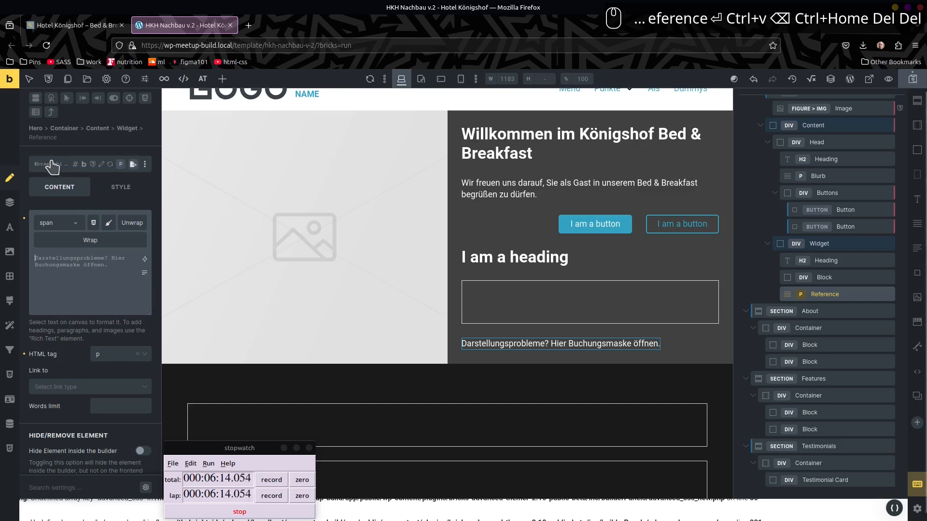
Step: Check the Typography category in the Class Manager and assign the class reference to the Reference text
key(ctrl+shift+asterisk)
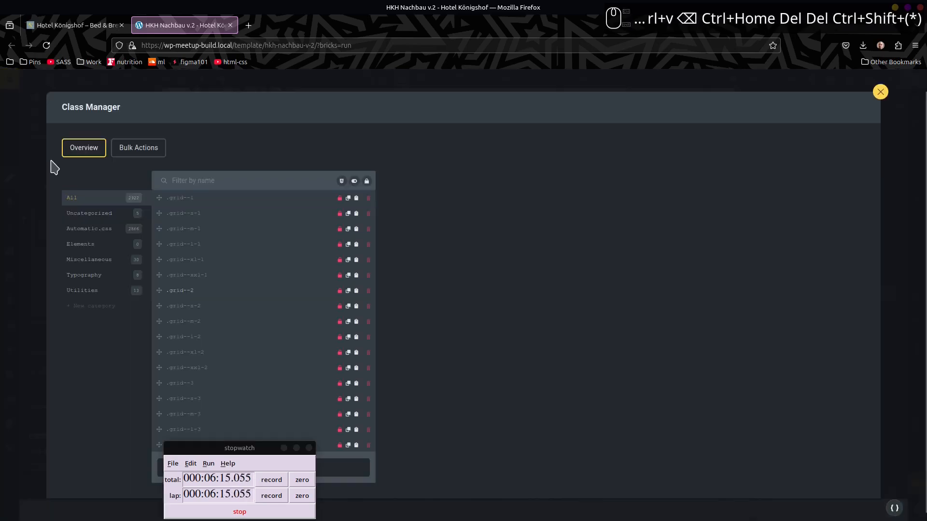
click(76, 275)
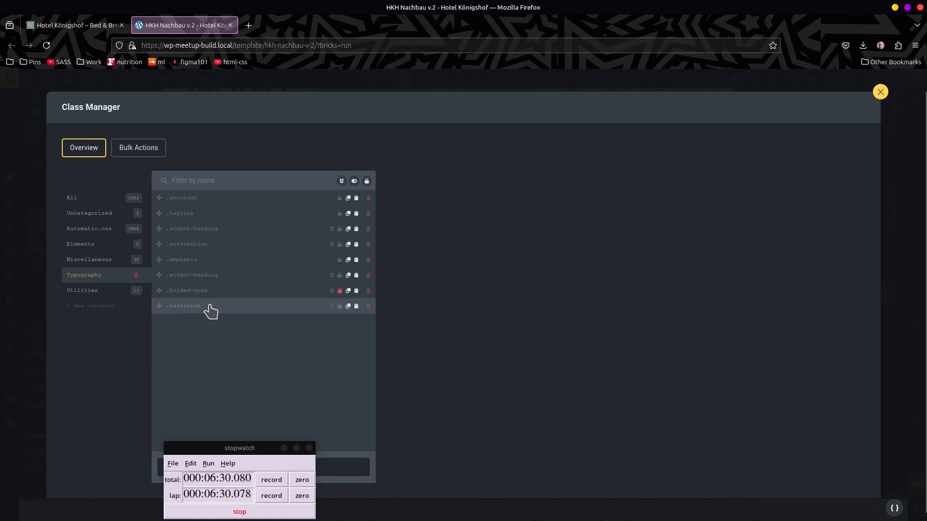
click(881, 91)
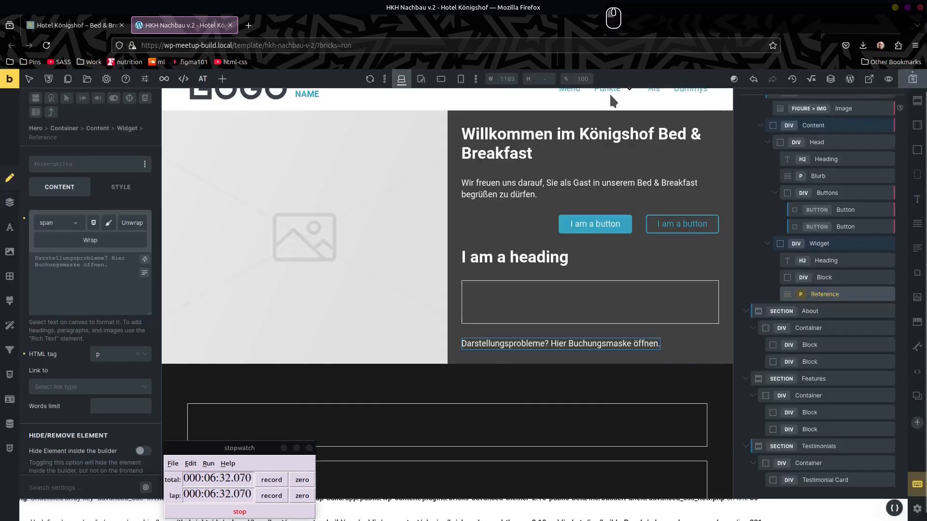
key(ctrl+shift+slash)
text(refe)
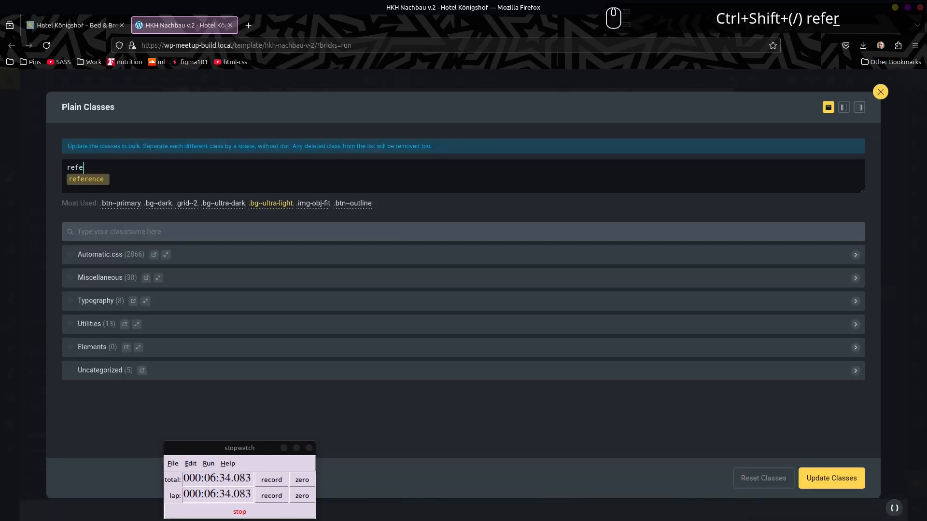
text(r)
key(Return)
key(Return)
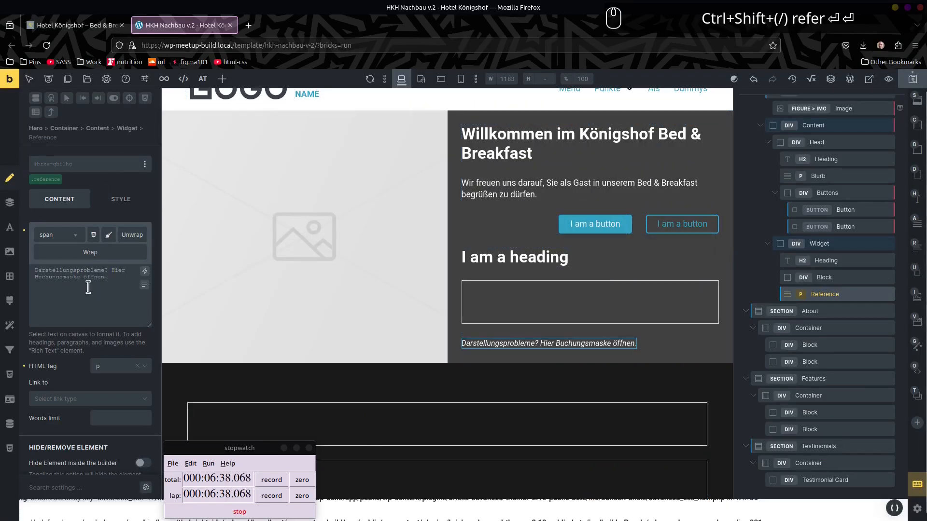
Step: Set the reference class's typography to a font size of .9em and the Italic font style
click(40, 179)
click(123, 201)
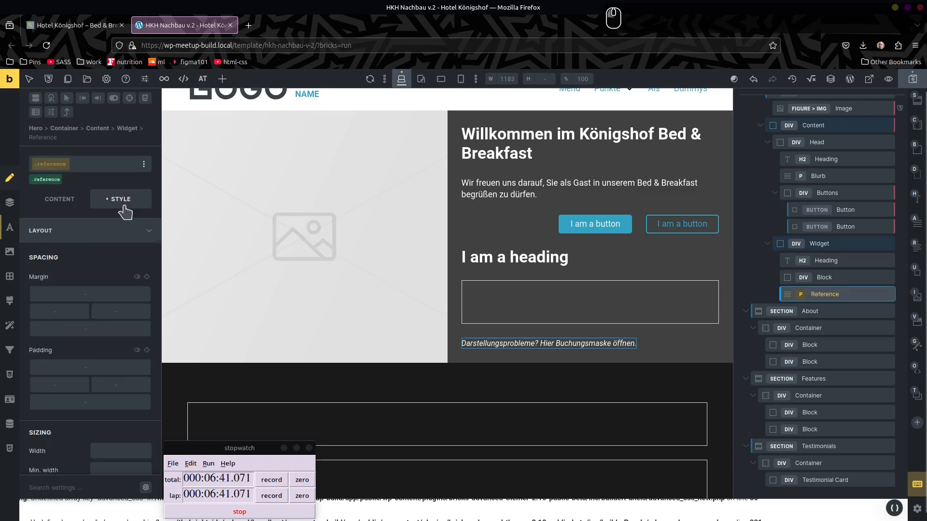
click(10, 225)
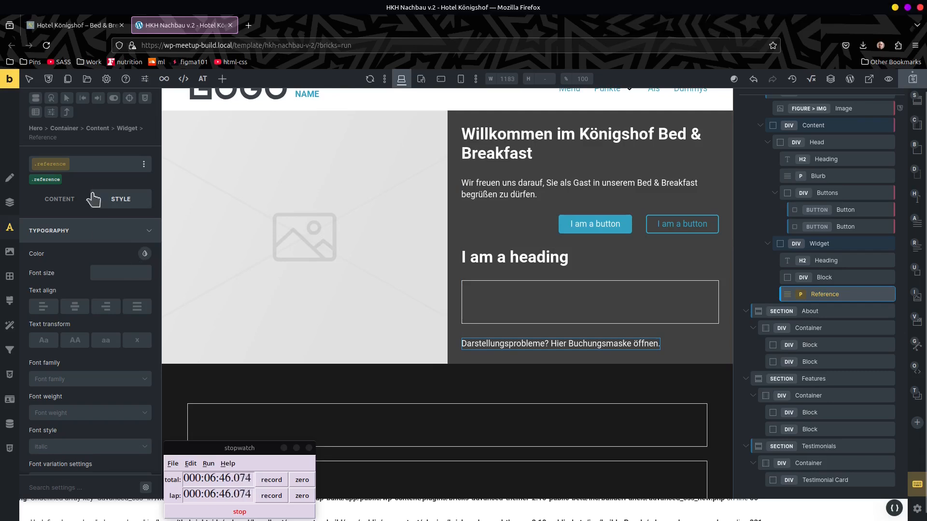
click(113, 273)
text(.9)
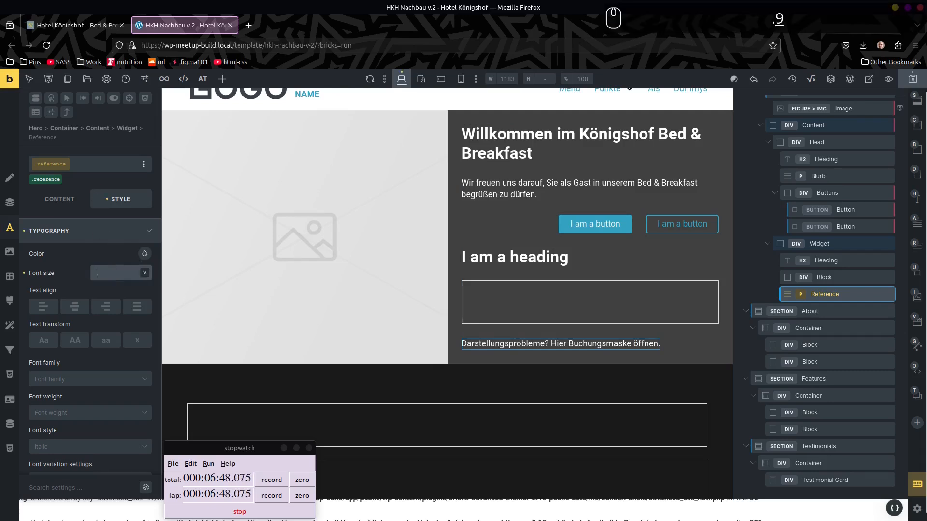
text(em)
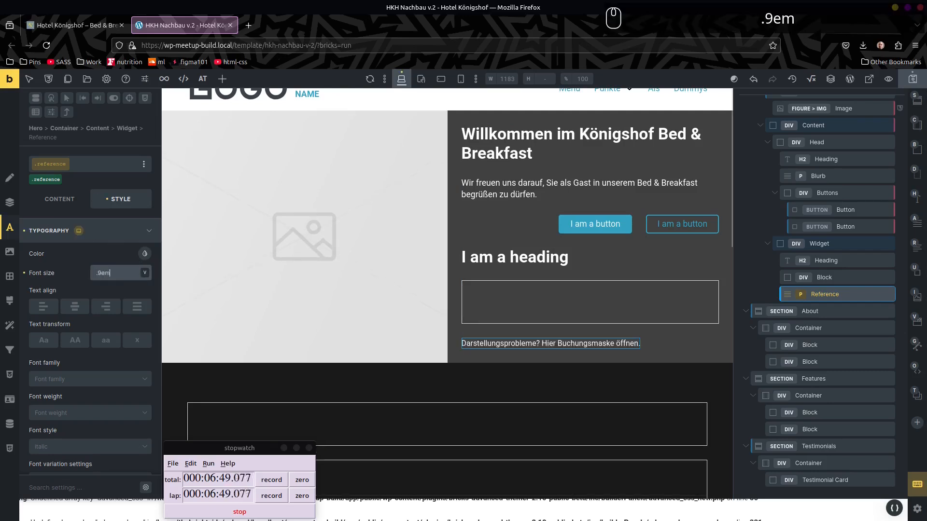
click(90, 449)
click(60, 478)
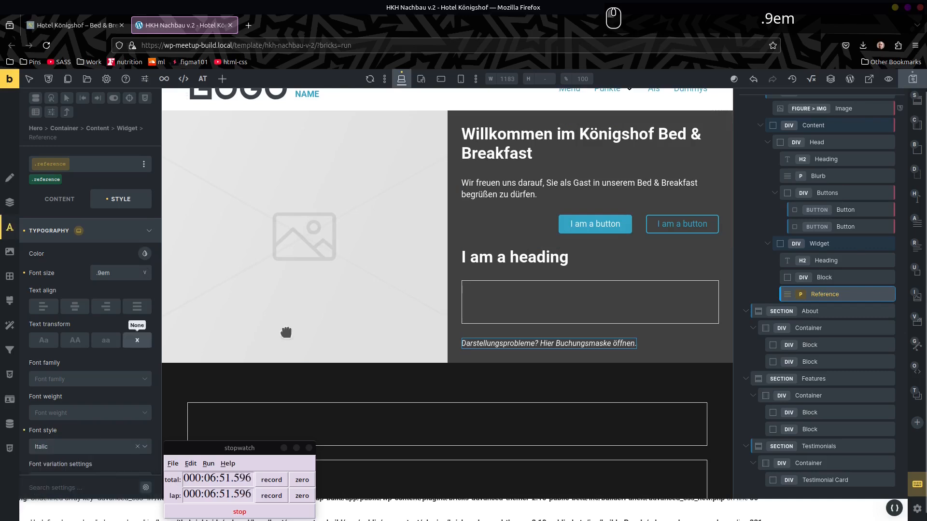
Step: Link the border radius corners of the Widget's inner block and set them all to the --radius variable
click(569, 318)
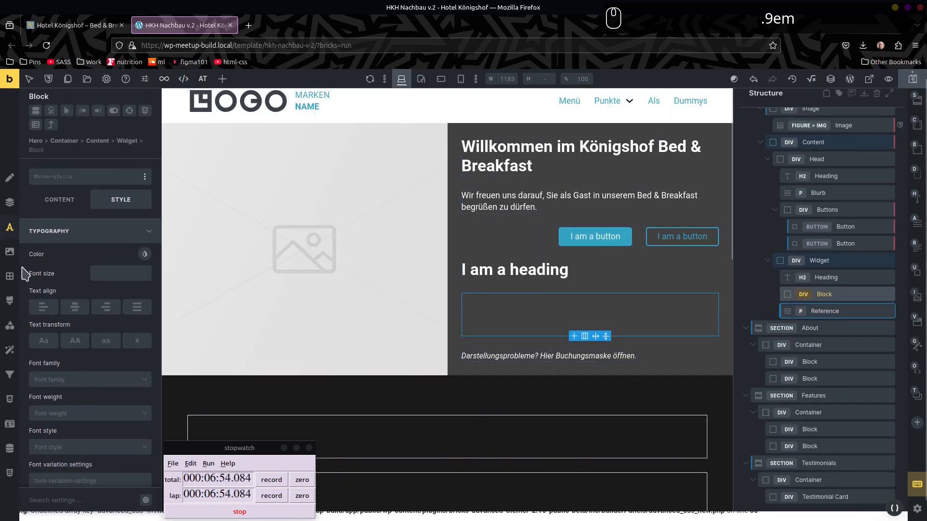
click(9, 276)
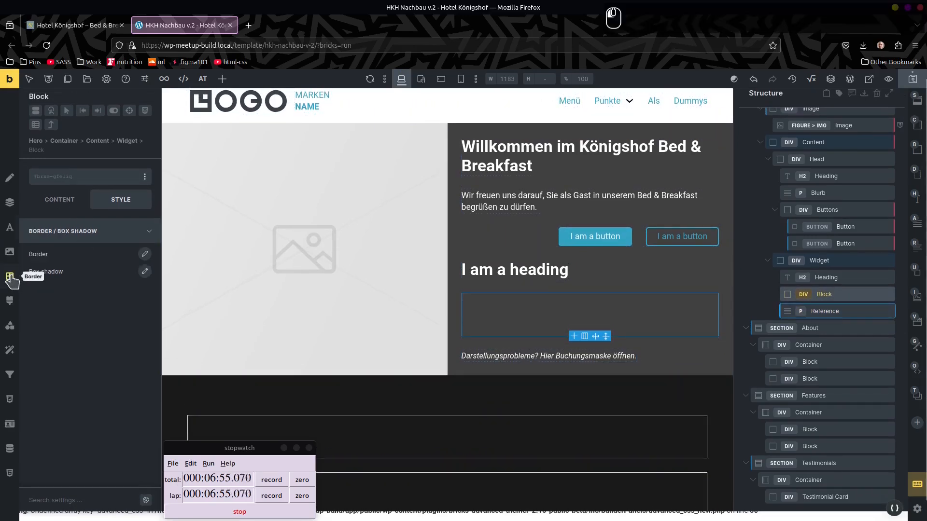
click(144, 254)
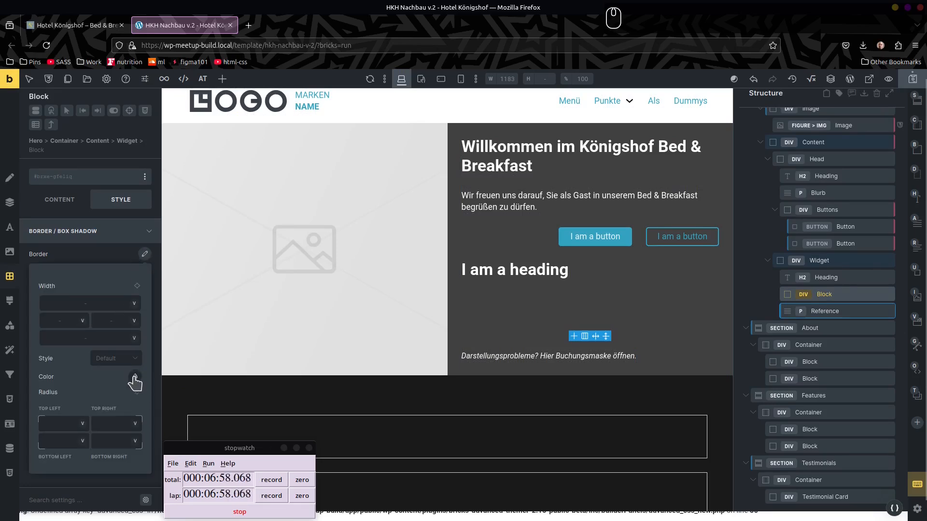
click(137, 392)
right_click(55, 426)
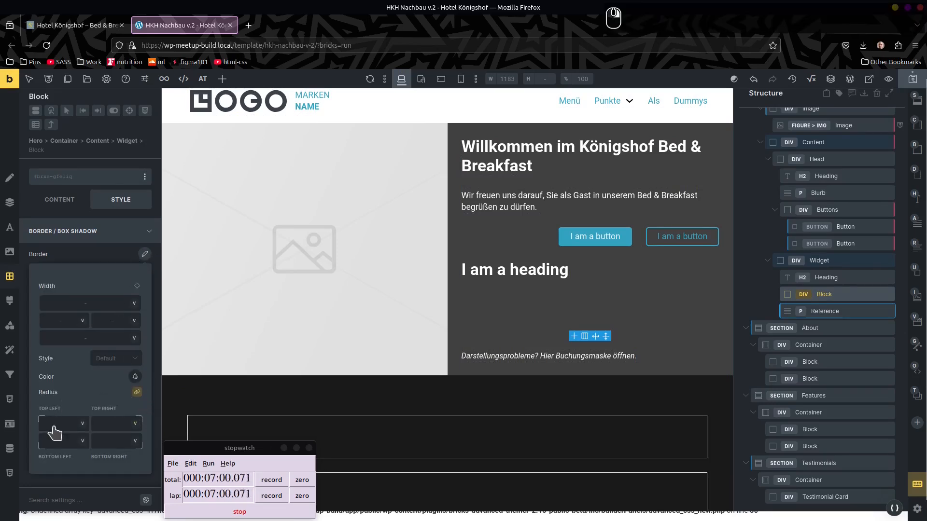
click(27, 203)
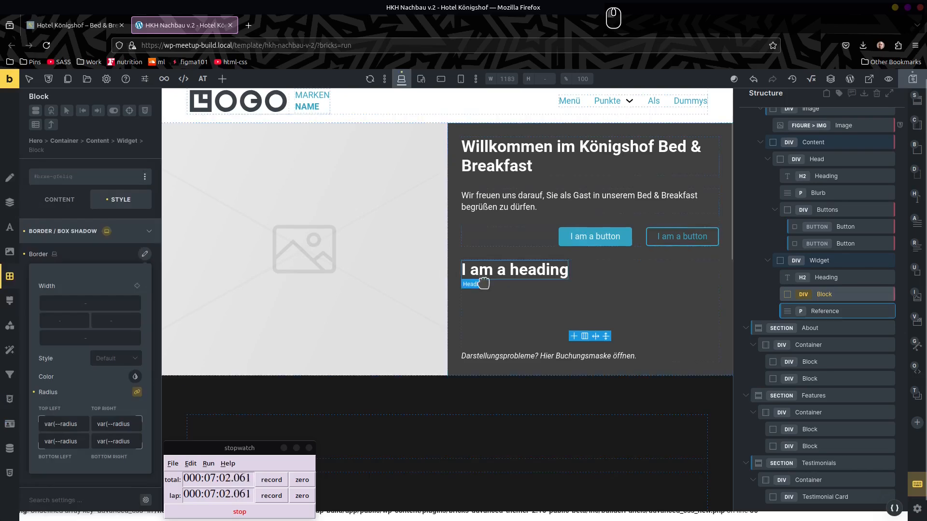
Step: Give the Widget's inner block the second swatch from the Automatic.css Background Colors as its background color
click(9, 251)
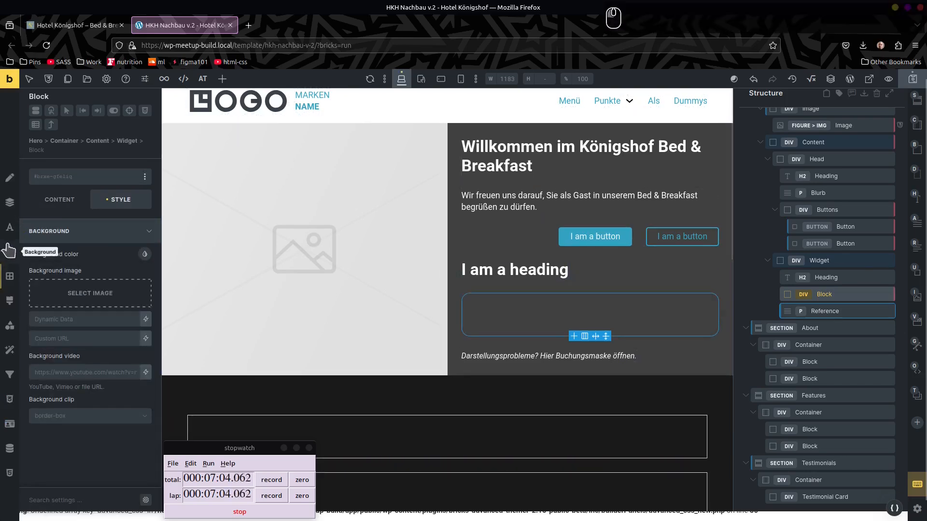
right_click(143, 253)
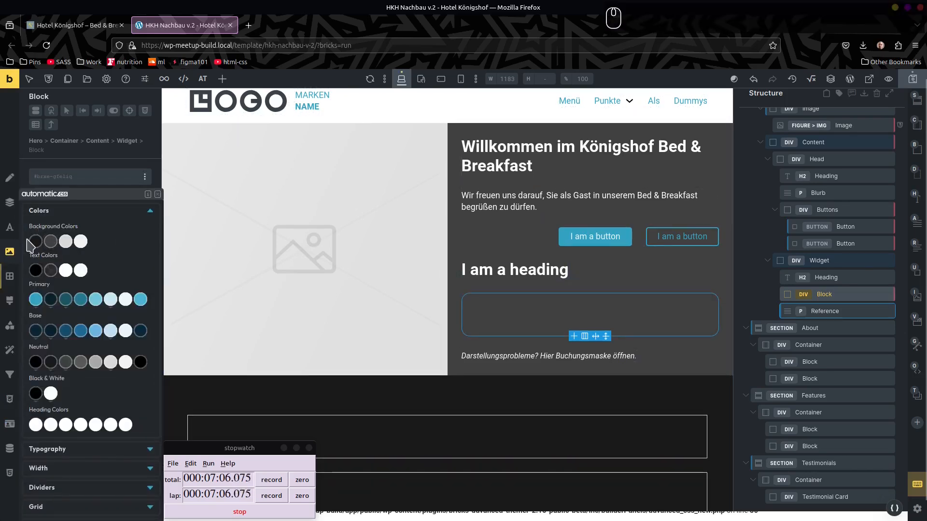
click(50, 243)
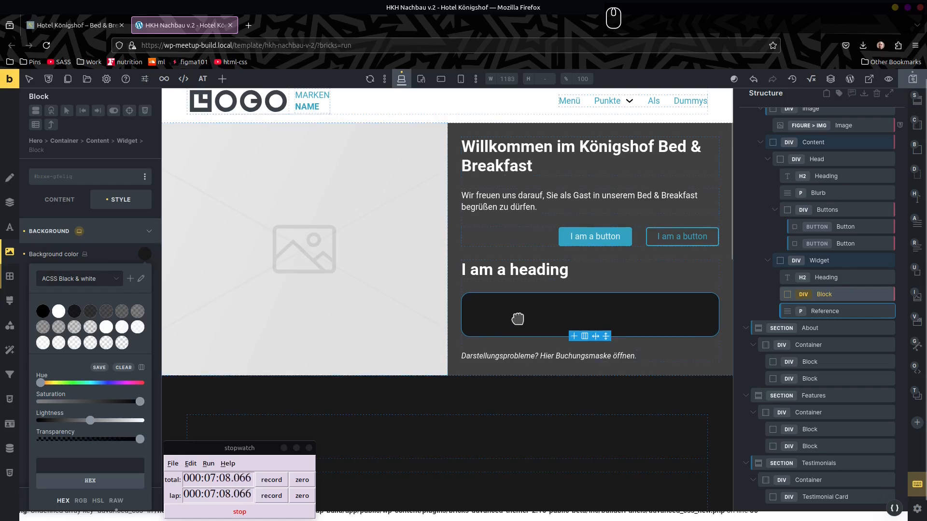
Step: Set the height of the Widget's inner block to 16rem
click(9, 205)
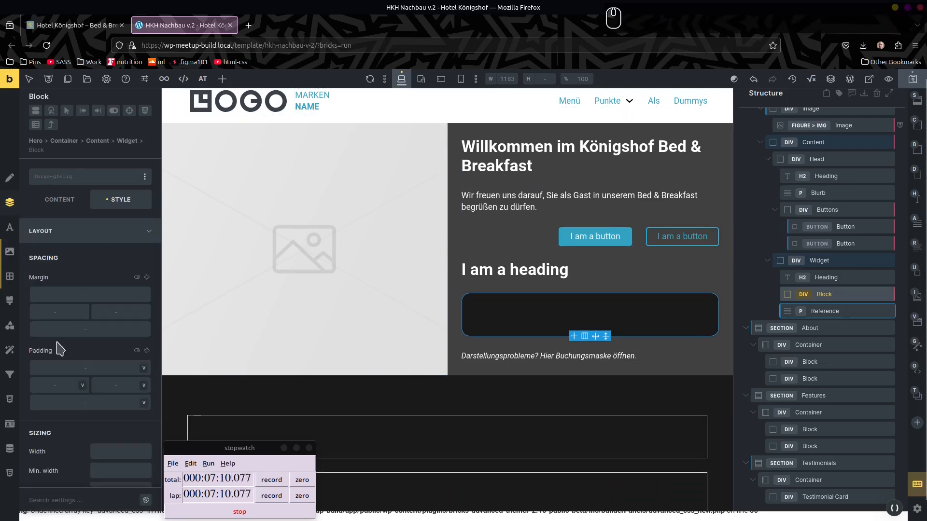
scroll(83, 367, down, 3)
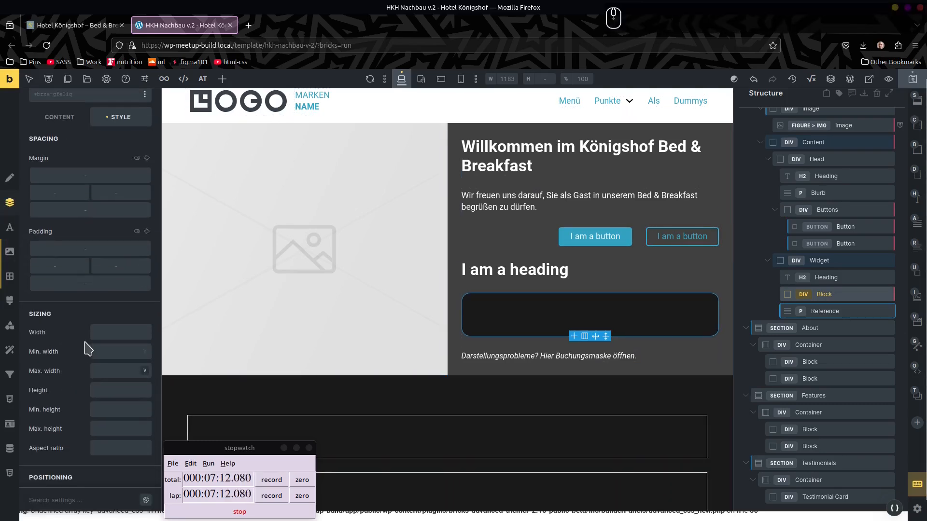
click(104, 390)
text(26rem)
key(Home)
key(shift+Right)
text(1)
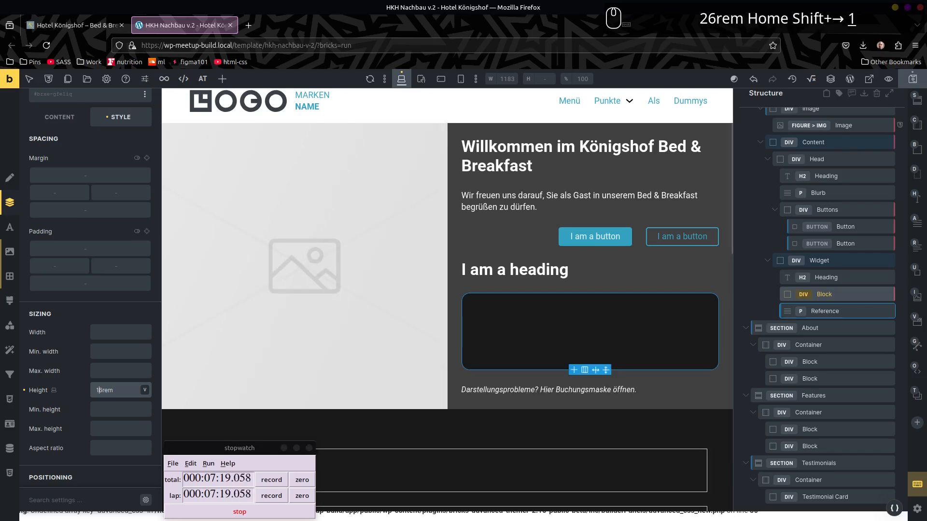
Step: Replace the Widget heading's text with "Jetzt buchen"
click(520, 269)
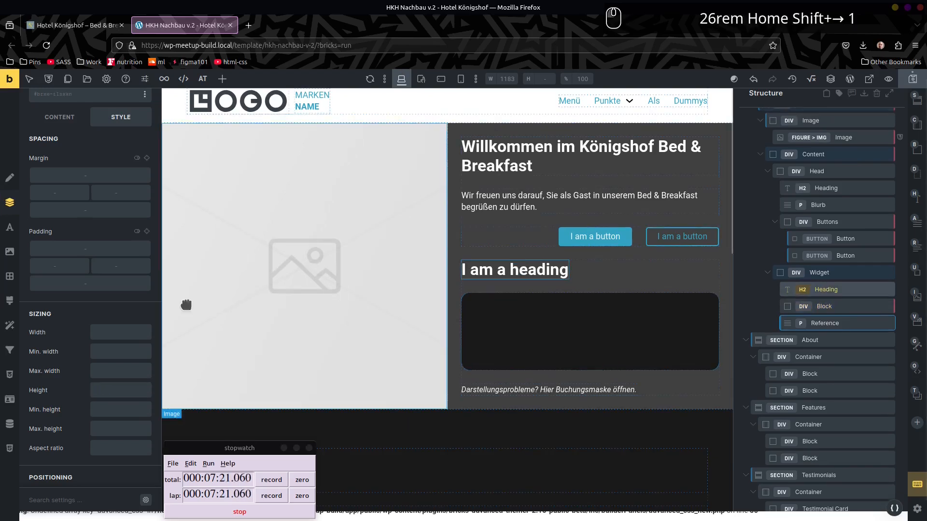
click(48, 117)
text(Jetzt buchen)
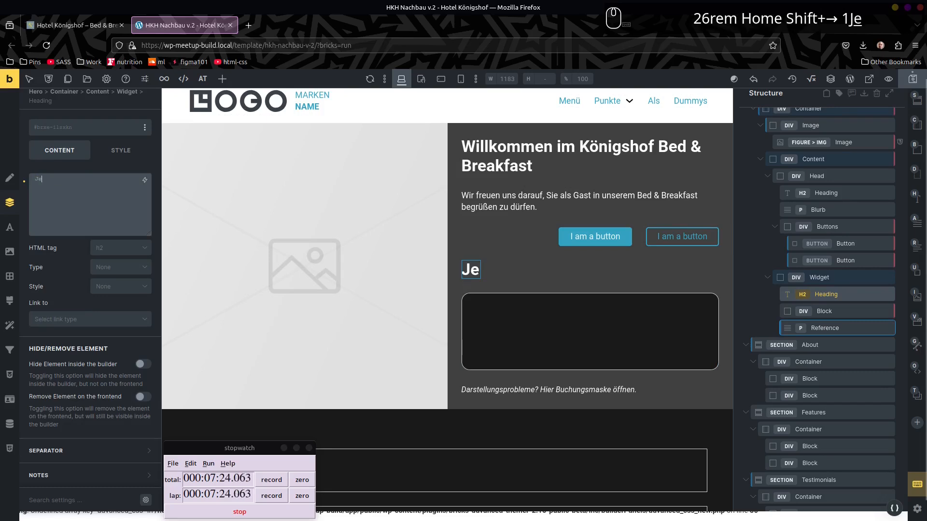
Step: Set the HTML tag of the Hero's "Willkommen im Königshof Bed & Breakfast" heading to h1
click(550, 161)
click(107, 304)
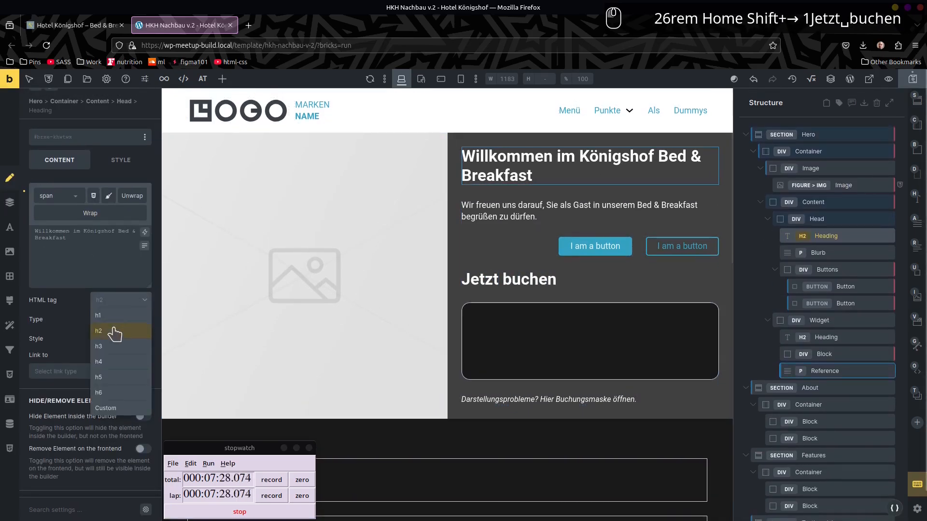
click(112, 320)
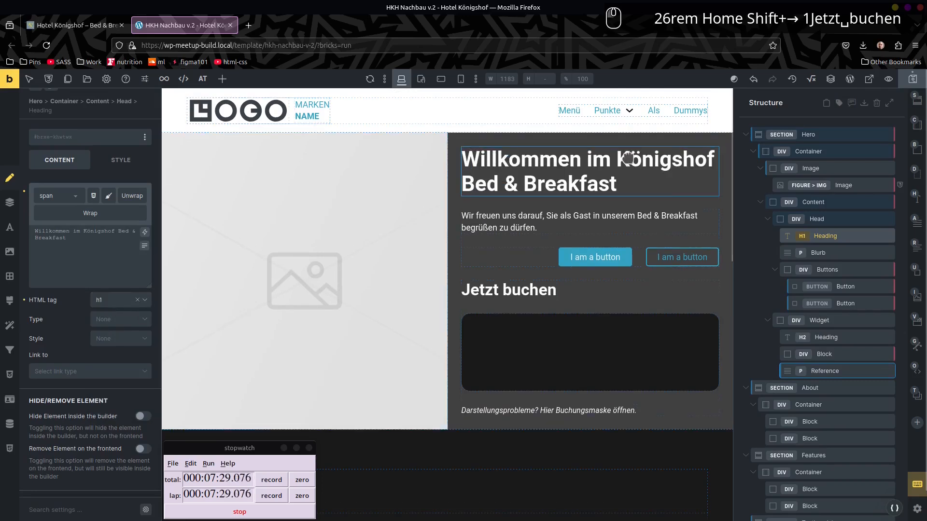
Step: Set the cross-axis alignment of the Hero's Head block to End
click(820, 220)
click(8, 204)
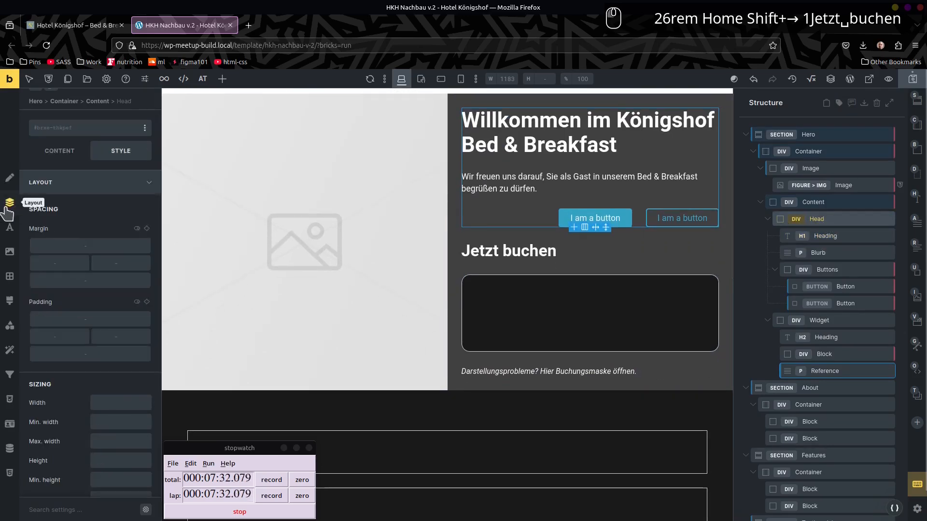
click(51, 151)
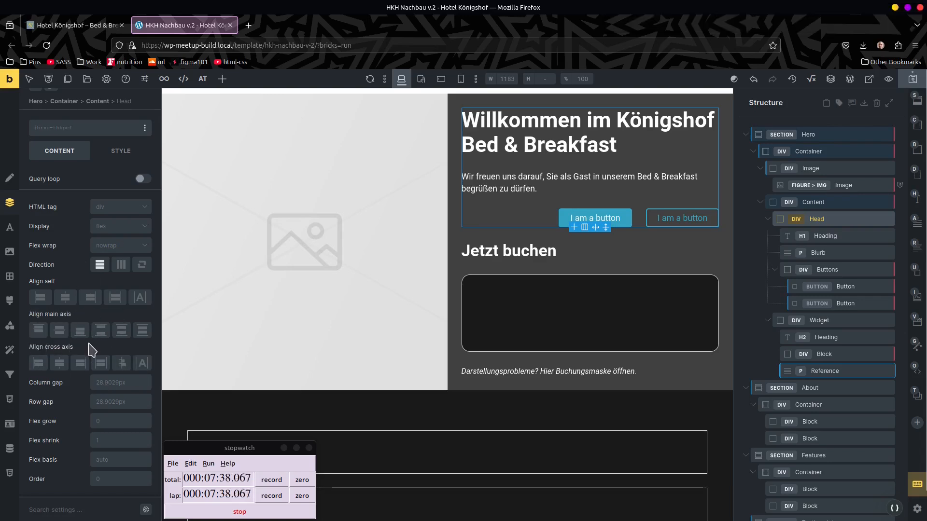
click(81, 363)
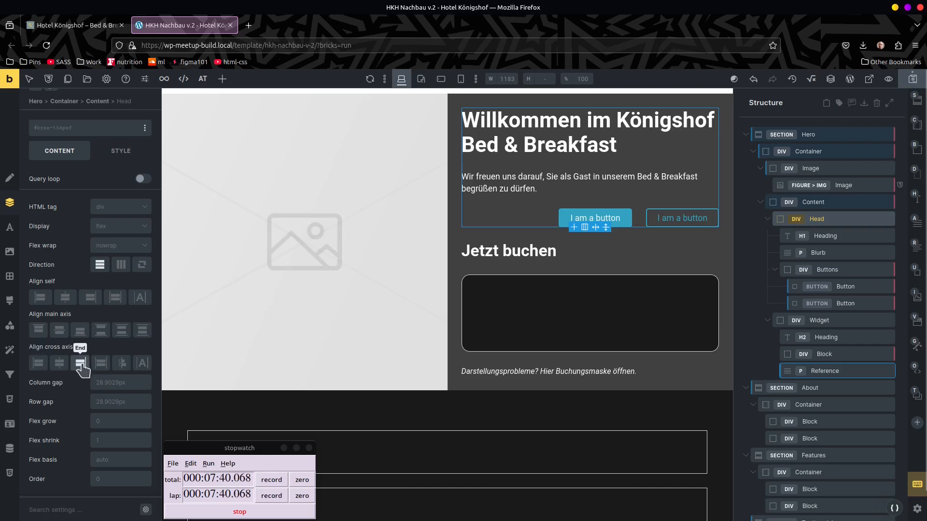
Step: Check the Hero on the original hotel website, and right-align the text of the Head block in the template
click(72, 25)
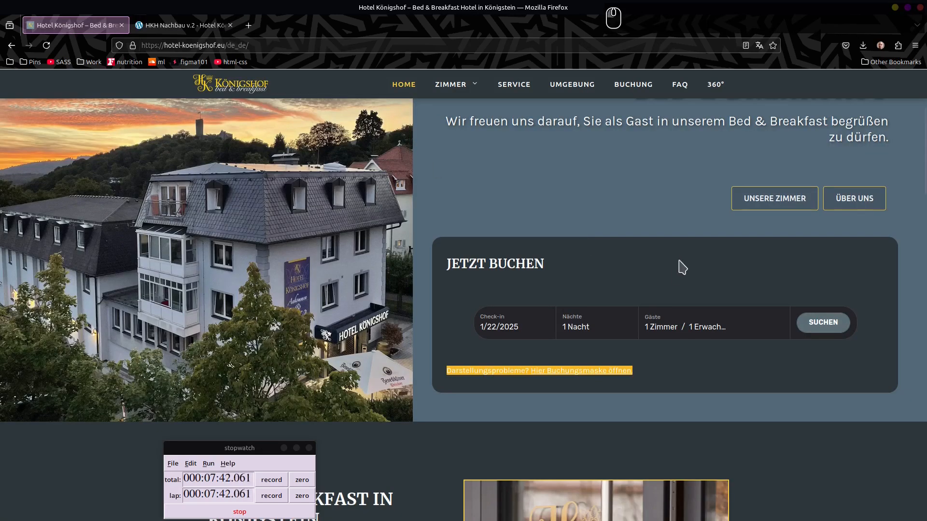
scroll(679, 263, up, 3)
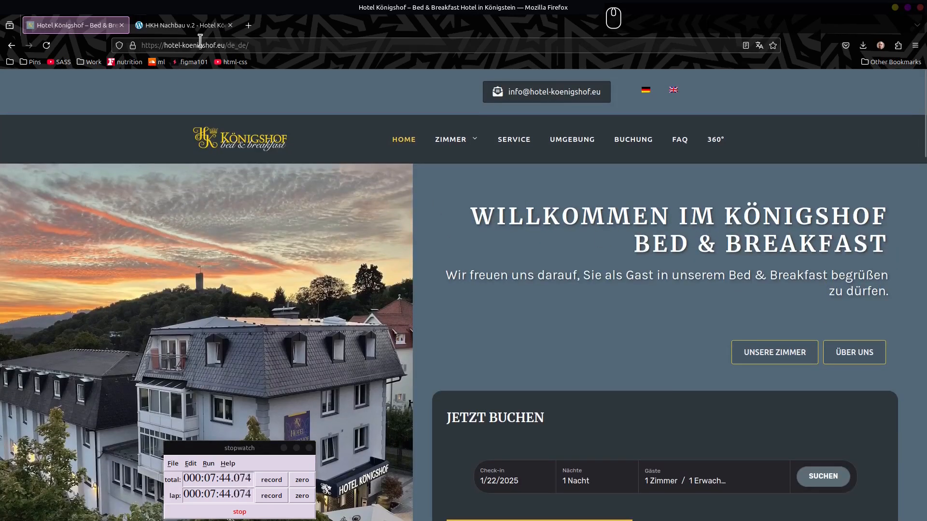
click(183, 25)
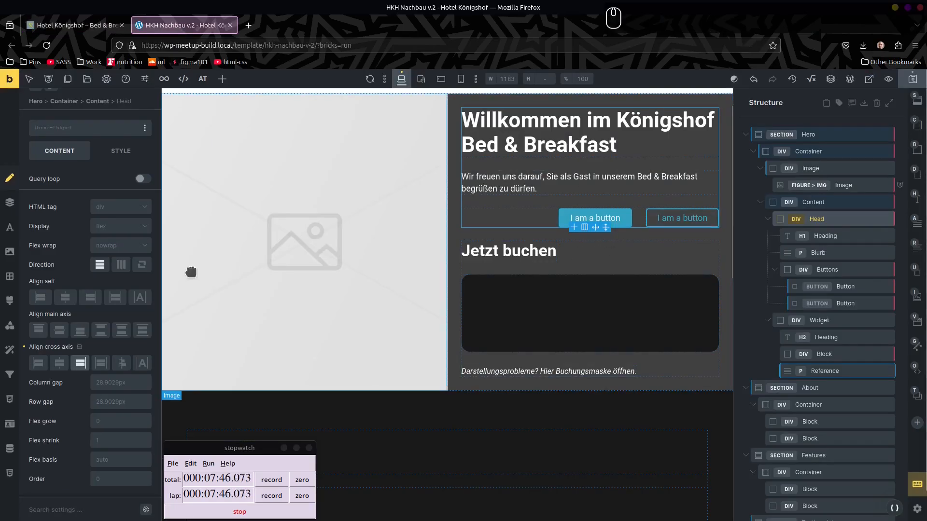
click(10, 227)
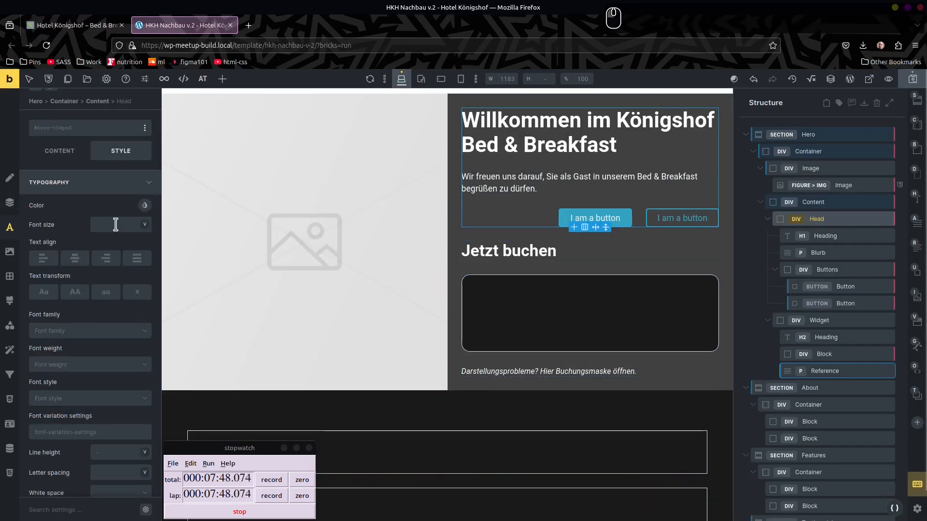
click(105, 259)
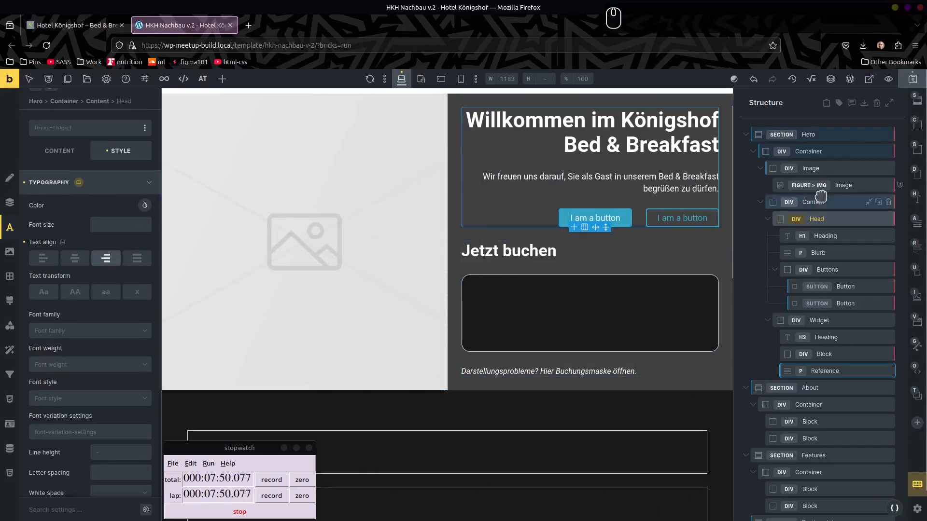
Step: Set the width of the Hero's container to 100%, checking the page in preview mode before and after the change
double_click(835, 239)
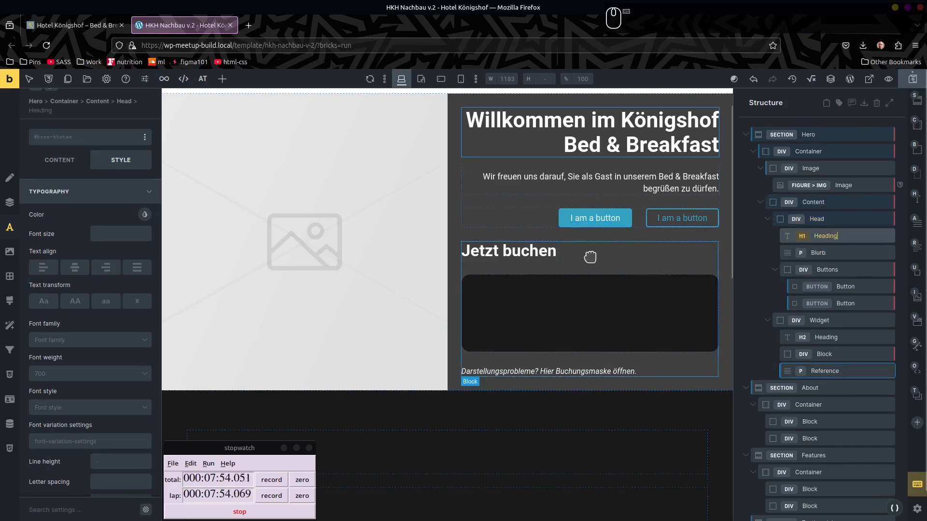
key(ctrl+p)
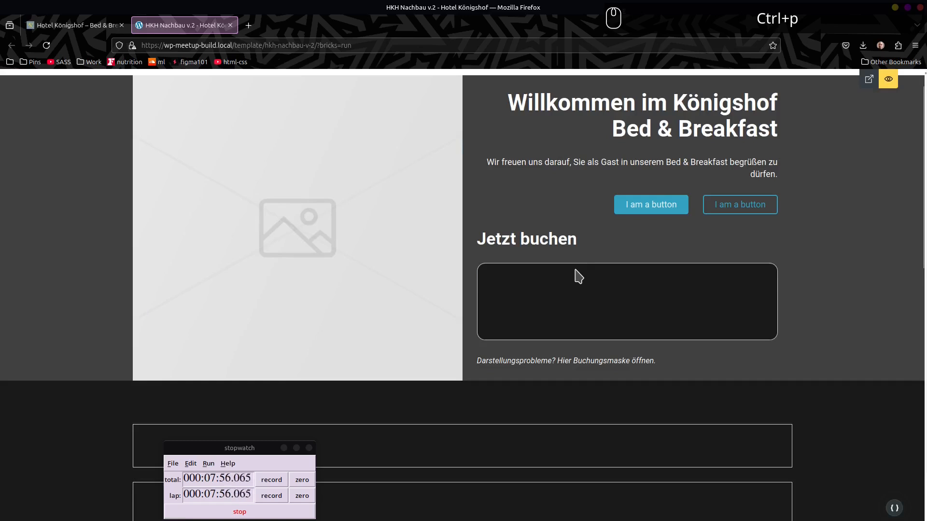
key(ctrl+p)
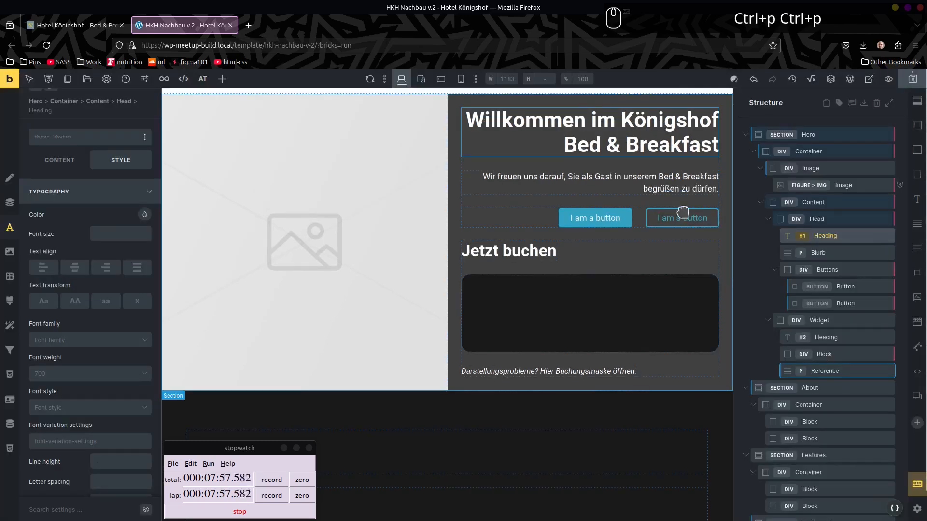
click(834, 156)
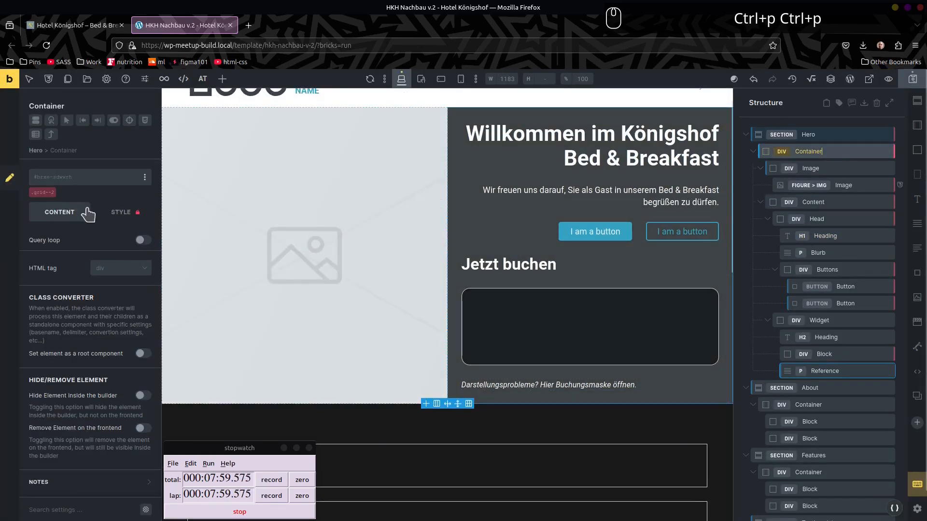
click(127, 210)
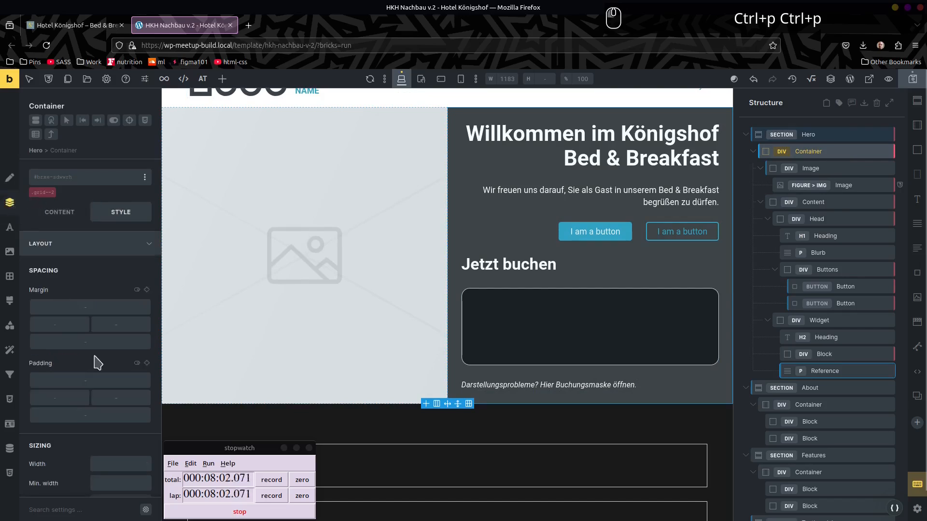
click(108, 456)
text(100%)
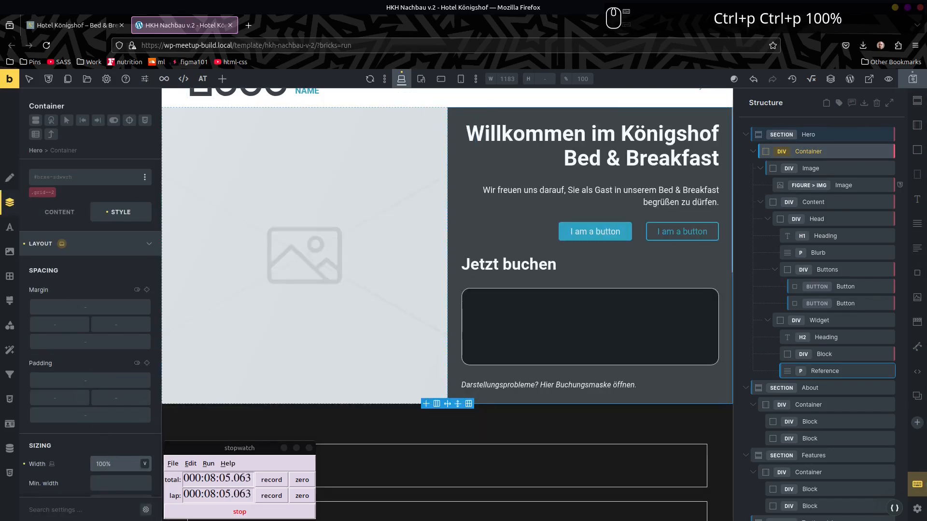
key(ctrl+p)
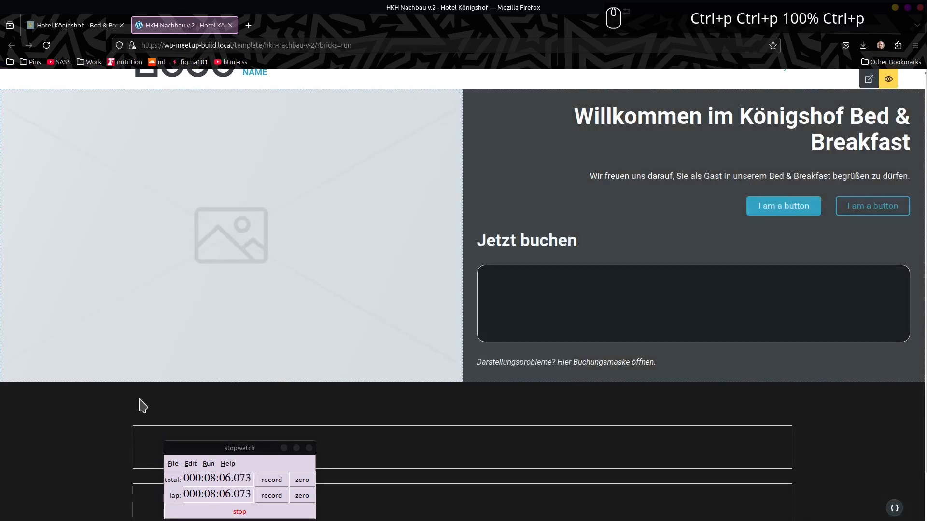
scroll(613, 335, up, 1)
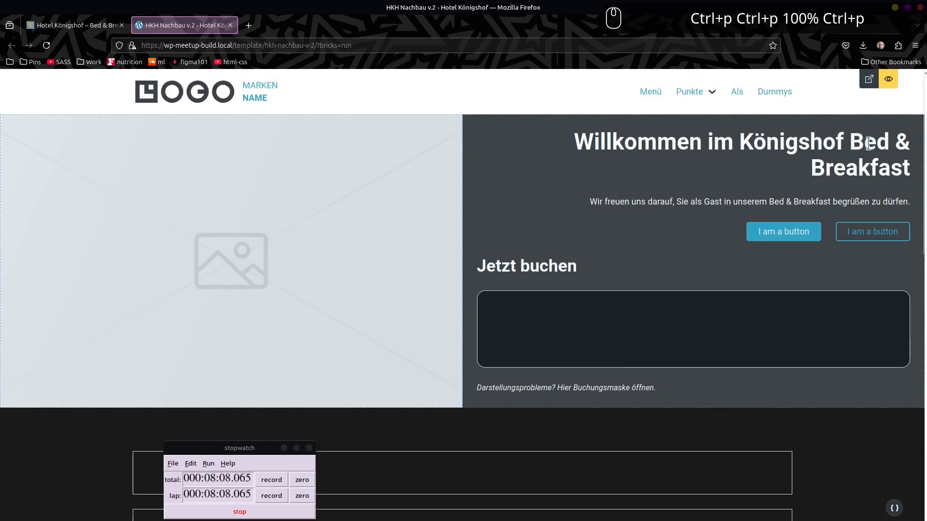
key(ctrl+p)
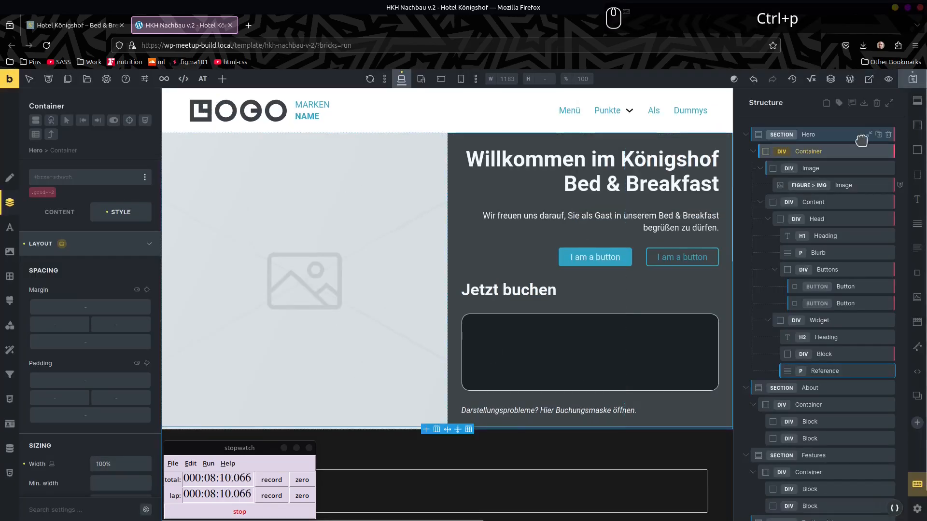
Step: Set the maximum width of the Hero's H1 heading to 26ch and check its line break in preview mode
click(578, 162)
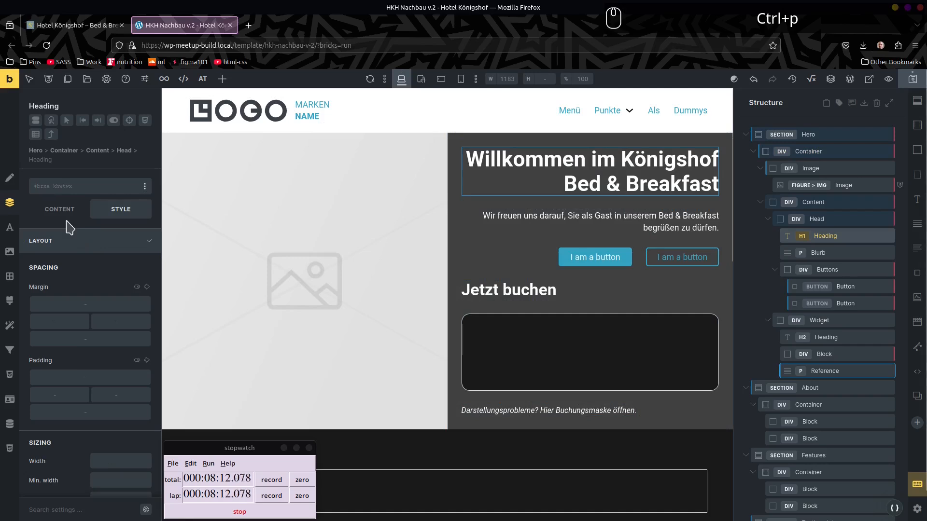
click(68, 242)
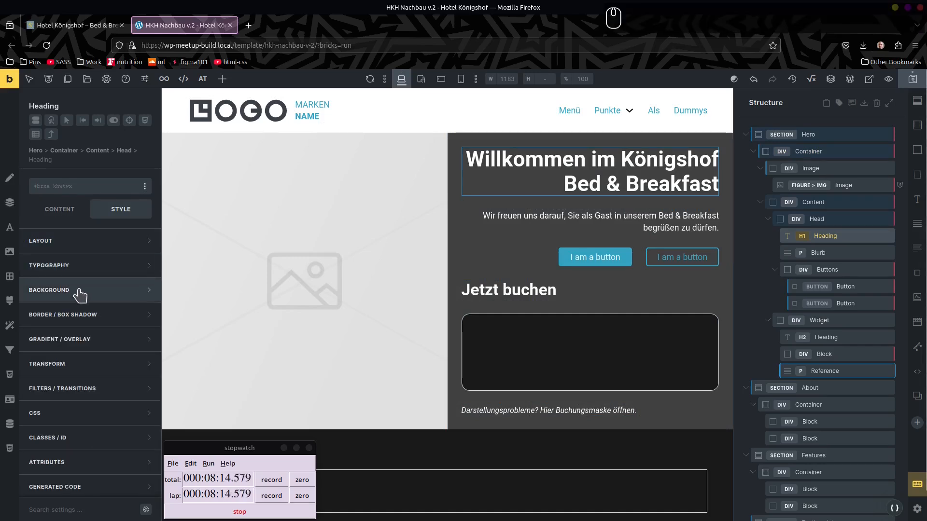
click(74, 242)
scroll(87, 341, down, 3)
scroll(88, 341, down, 3)
click(109, 261)
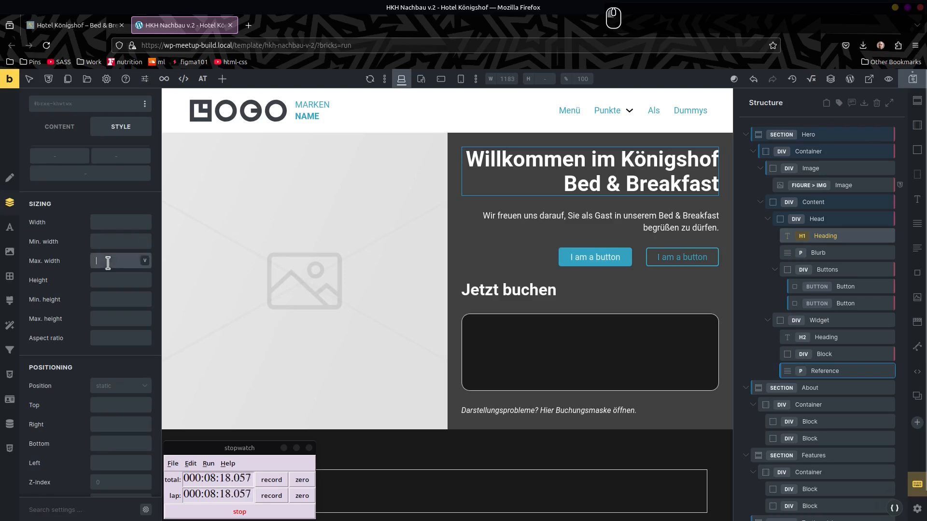
text(26ch)
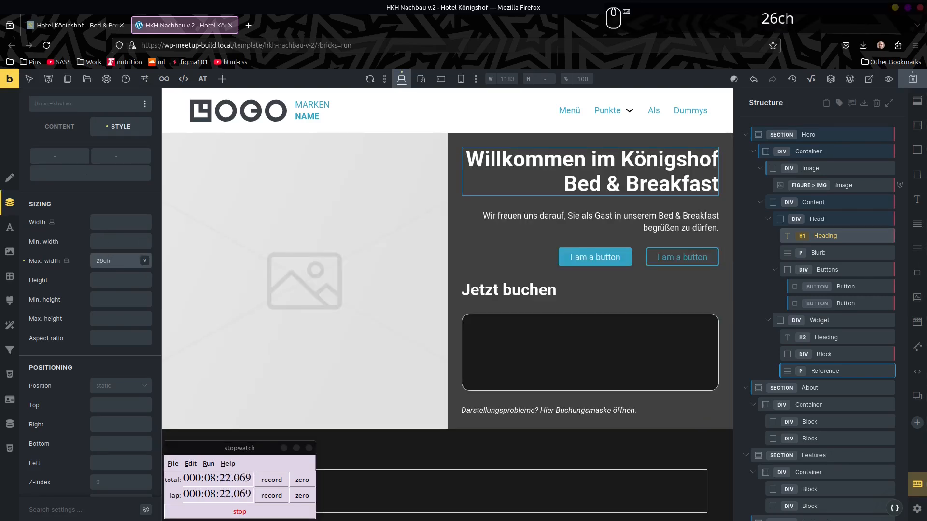
key(ctrl+p)
key(ctrl+p)
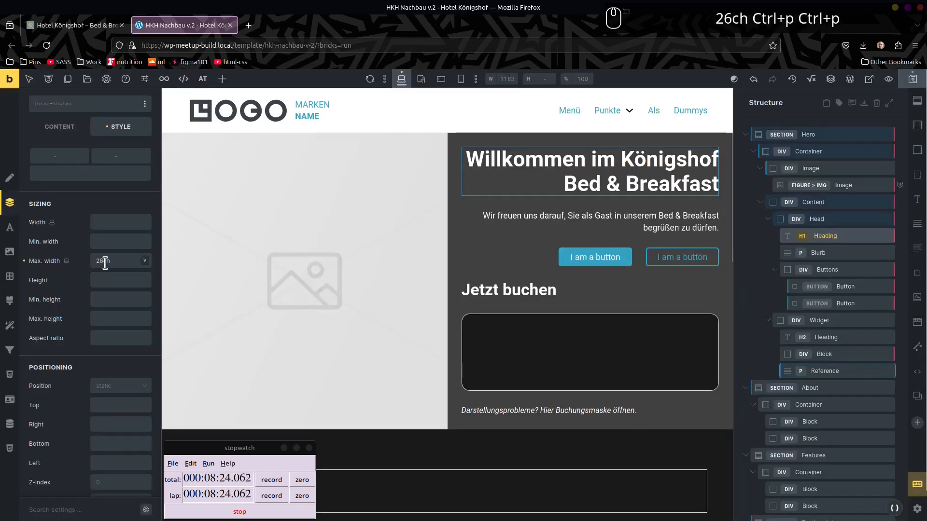
Step: Reduce the H1 heading's maximum width to 23ch and check the Hero in preview mode
click(117, 261)
key(Down)
key(Down)
key(Down)
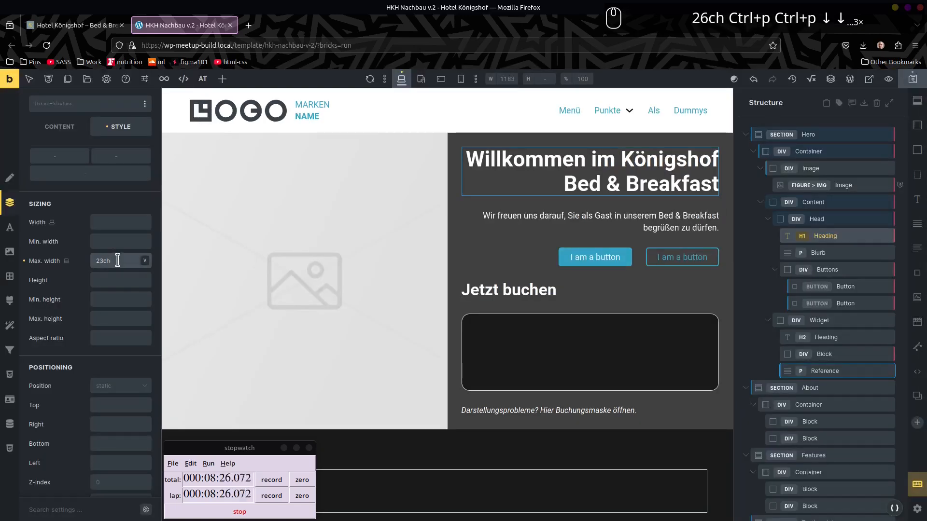
key(ctrl+p)
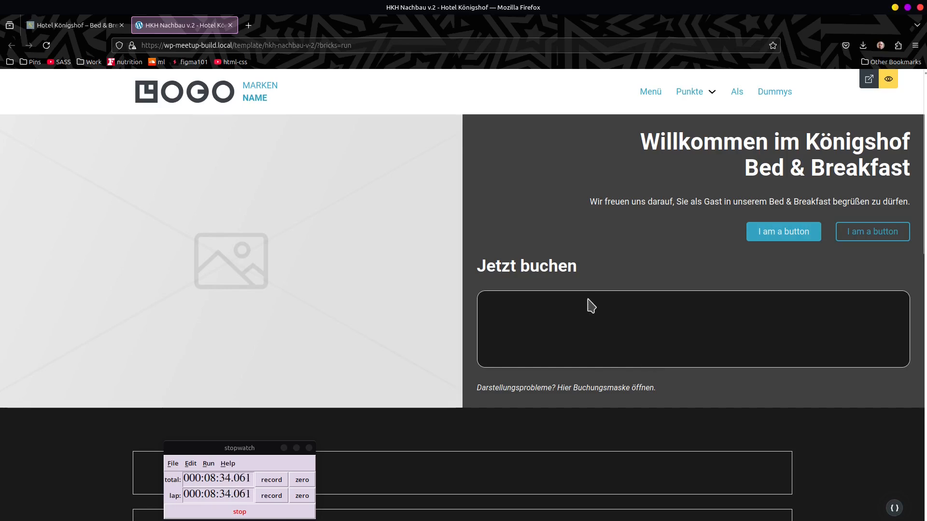
click(600, 241)
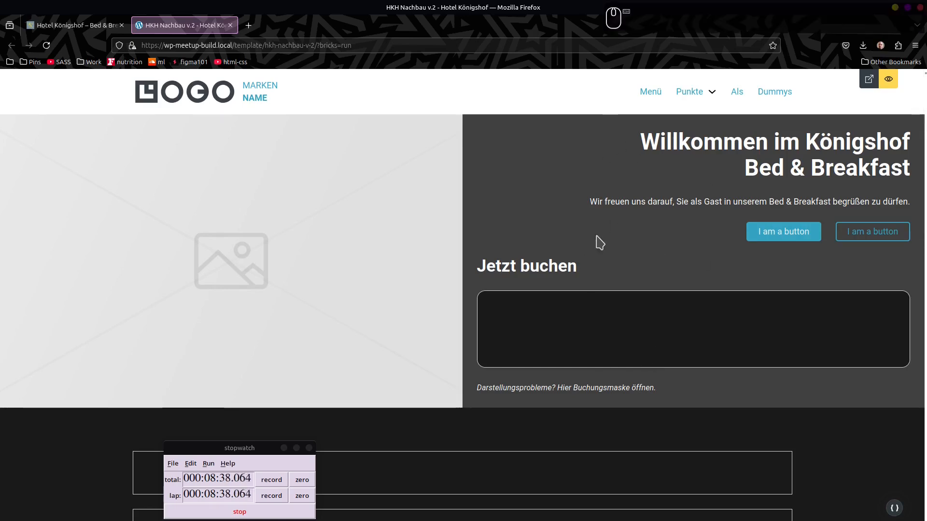
Step: Leave the preview and lay out the About section's container in two columns with the grid--2 class
key(ctrl+p)
scroll(599, 249, down, 5)
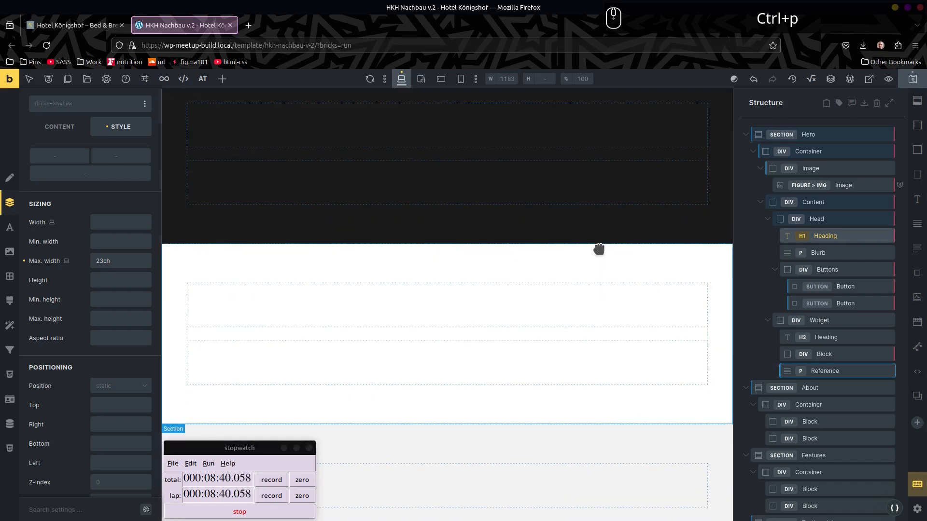
click(357, 120)
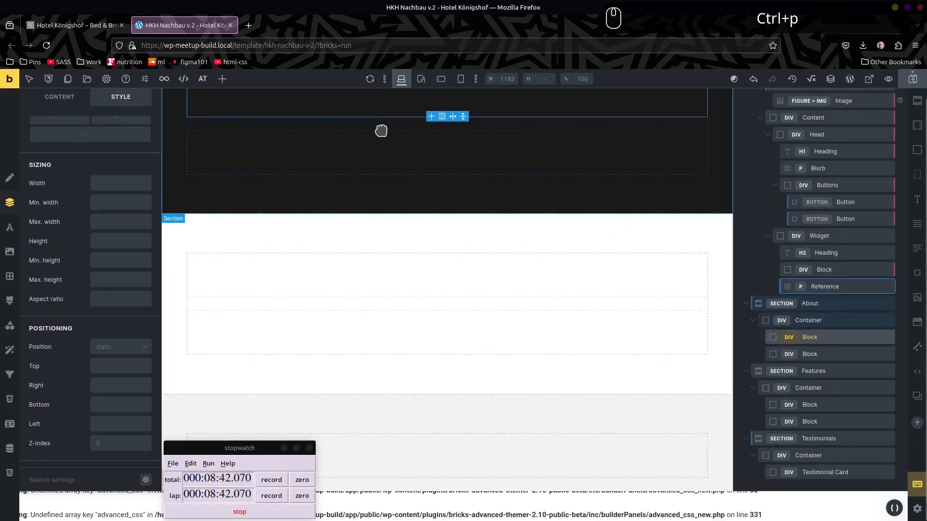
click(380, 123)
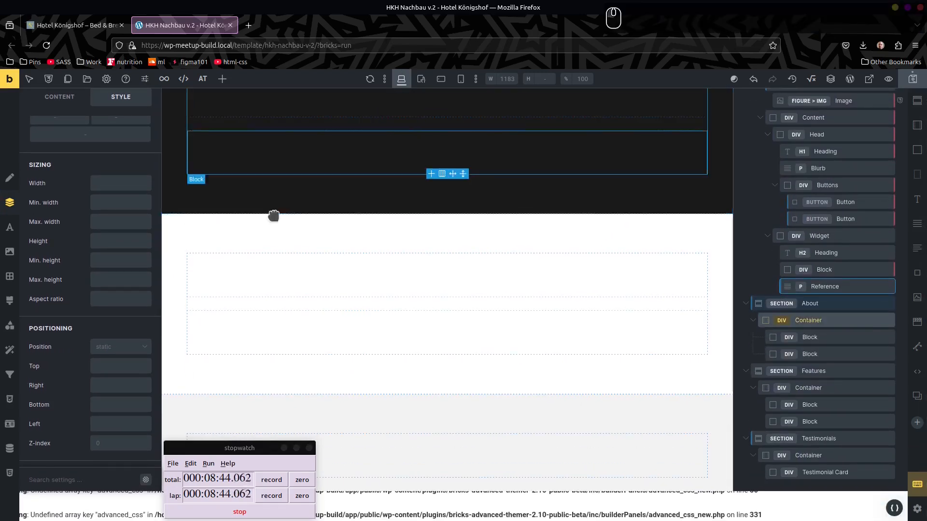
scroll(94, 258, up, 3)
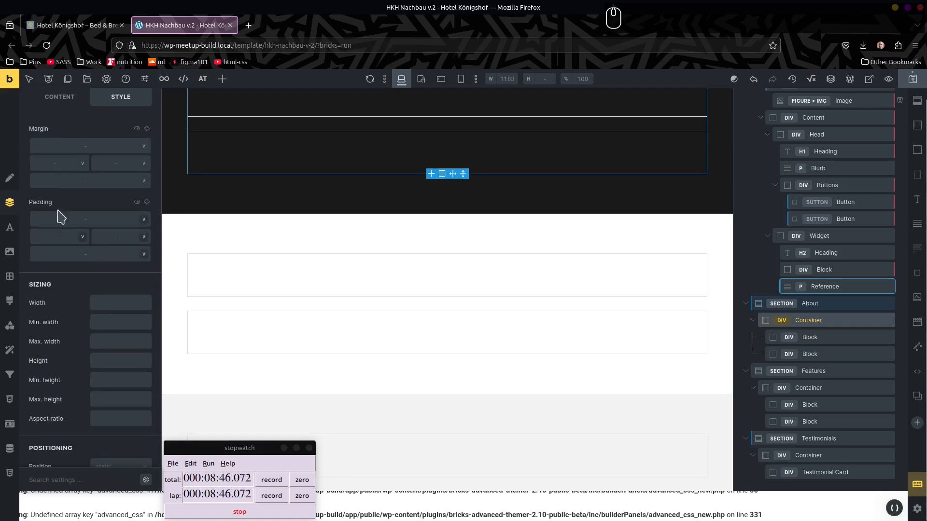
scroll(60, 218, up, 3)
click(48, 147)
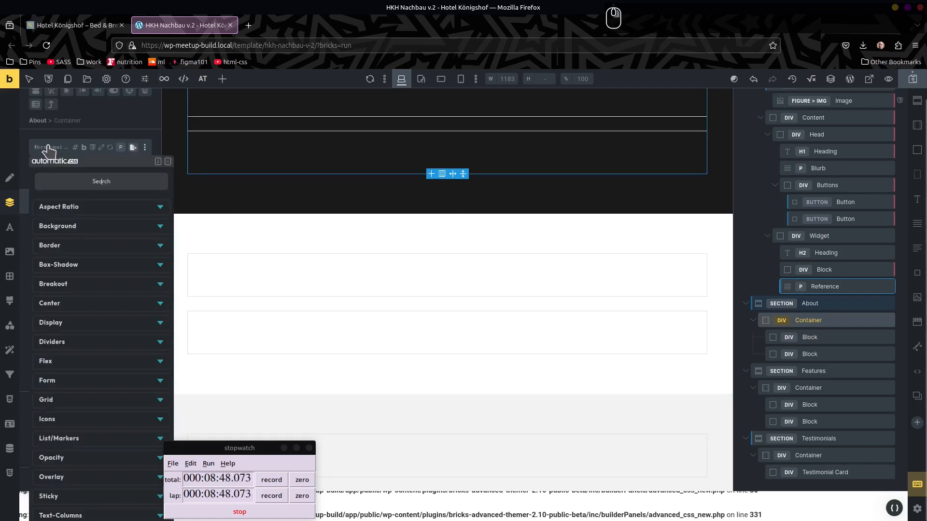
text(grid)
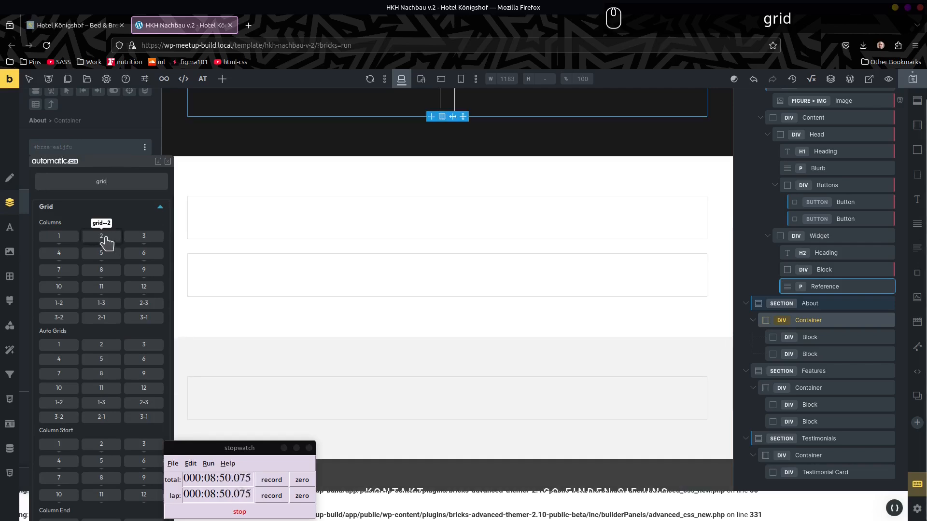
click(102, 236)
scroll(483, 269, up, 3)
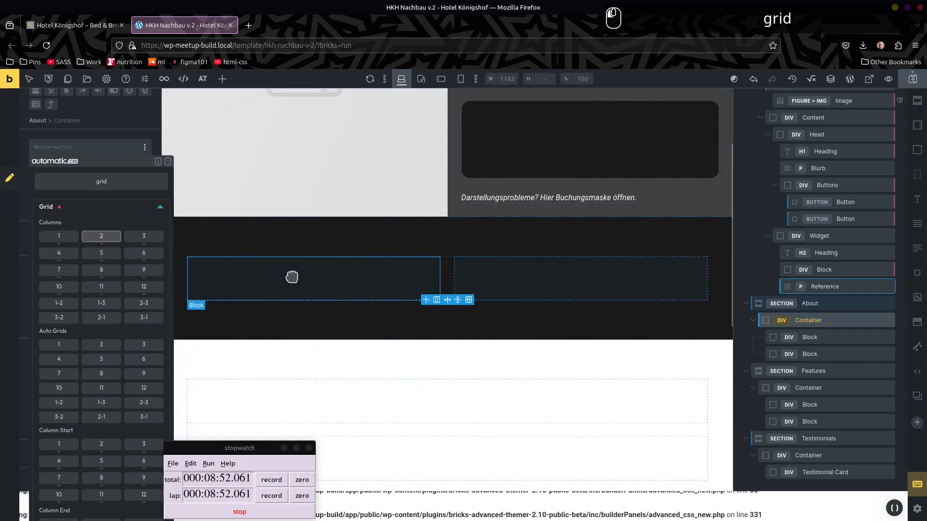
Step: Select the first block in the About container, and copy the "Bed & Breakfast in Königstein" body paragraphs from the original hotel website
click(284, 276)
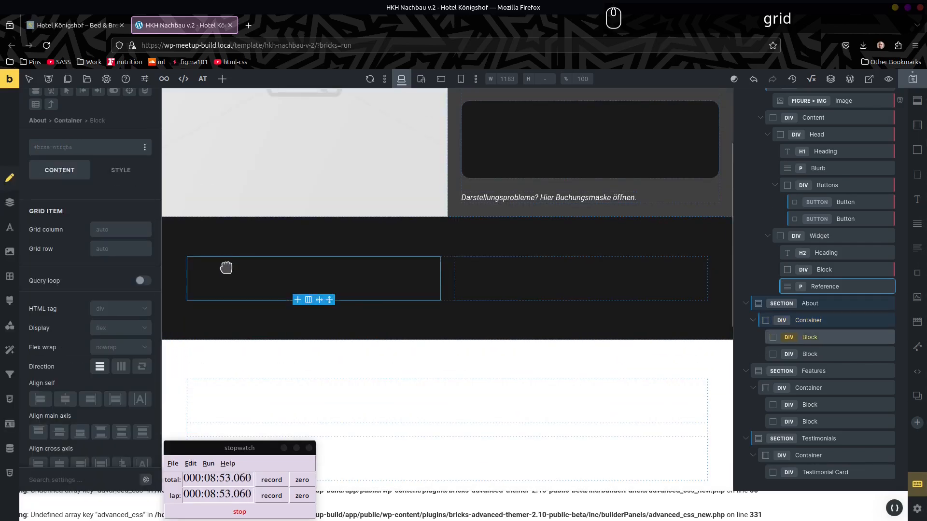
click(73, 25)
scroll(461, 367, down, 5)
scroll(500, 366, down, 4)
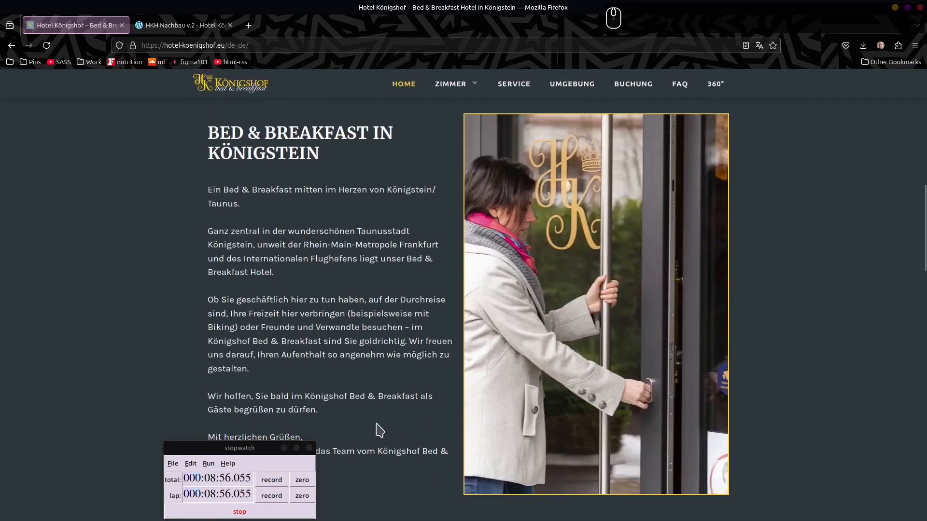
drag(232, 467, 84, 465)
drag(255, 465, 202, 187)
key(ctrl+c)
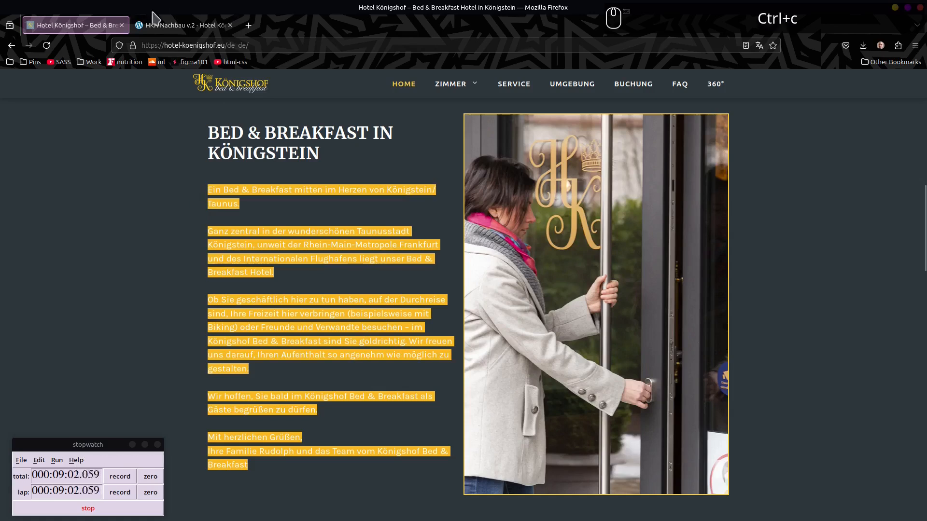
Step: Return to the template and add a heading and a rich text element to the About section's first block
click(170, 25)
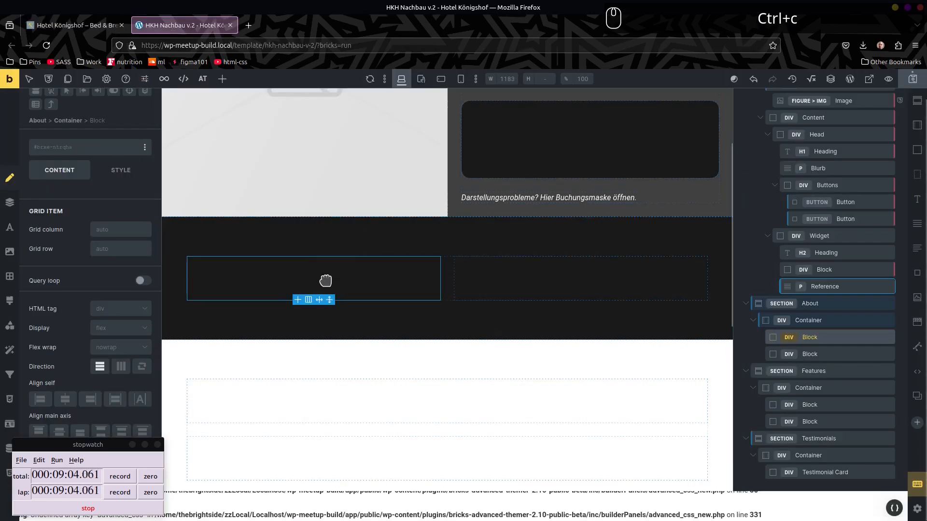
key(h)
key(r)
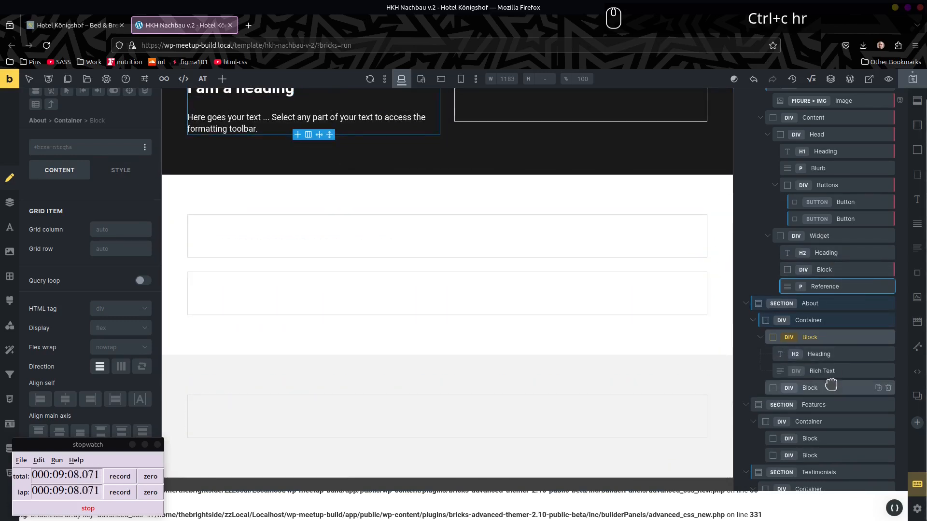
Step: Collapse the structure tree, expand only the About section, and rename its rich text element to Content
scroll(828, 217, up, 2)
scroll(872, 102, up, 2)
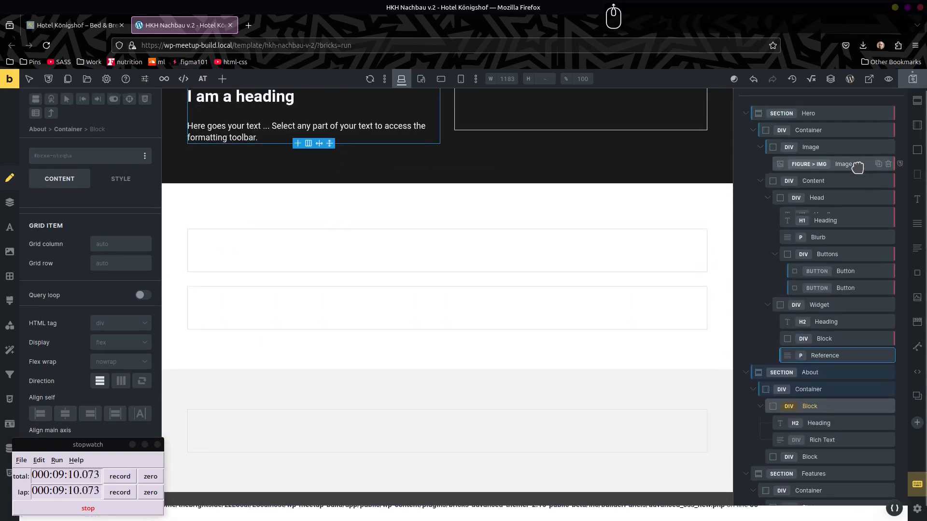
click(889, 105)
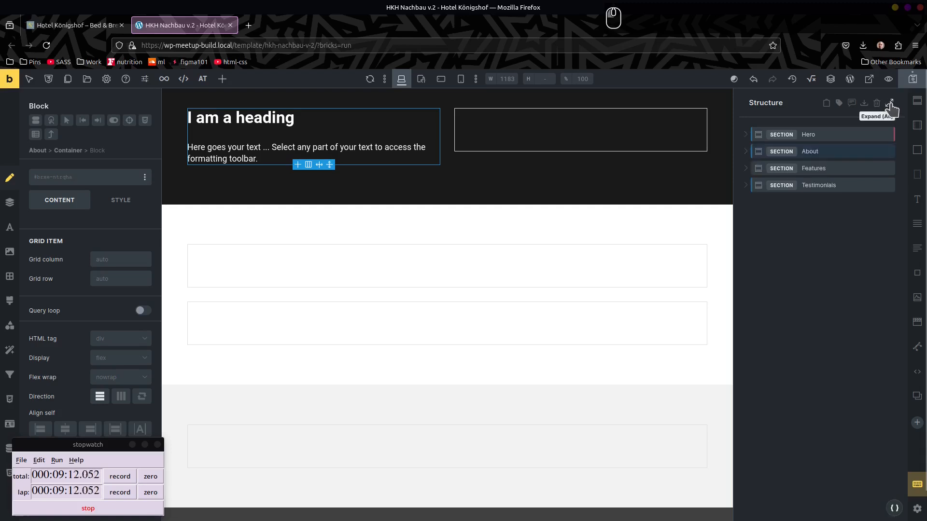
click(866, 152)
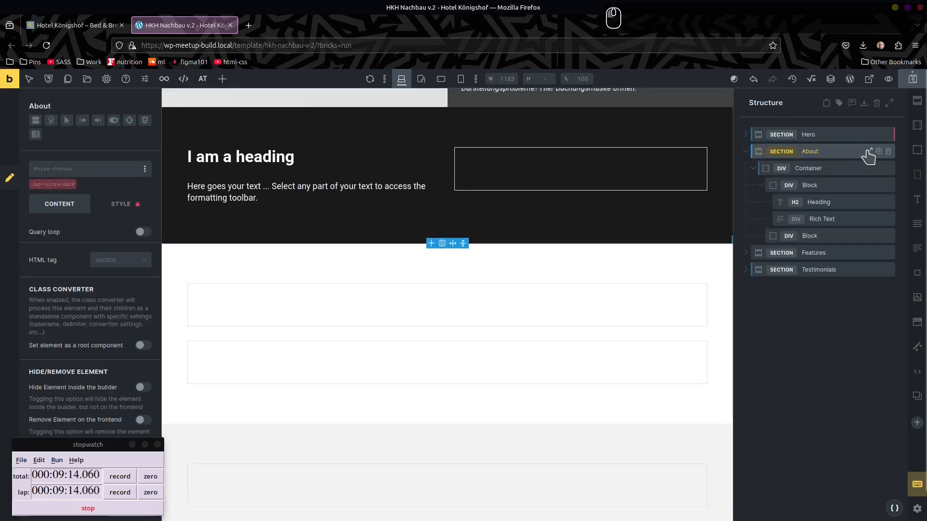
click(825, 219)
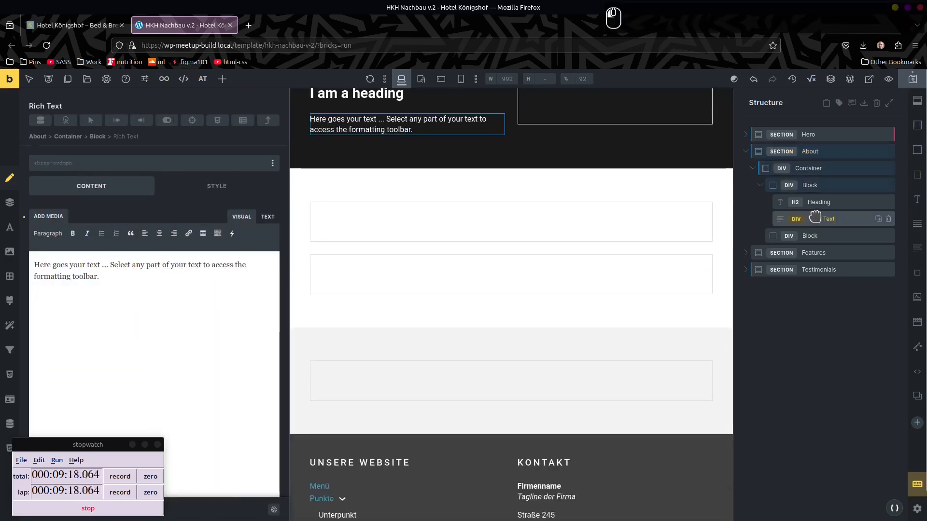
text(Content)
key(Return)
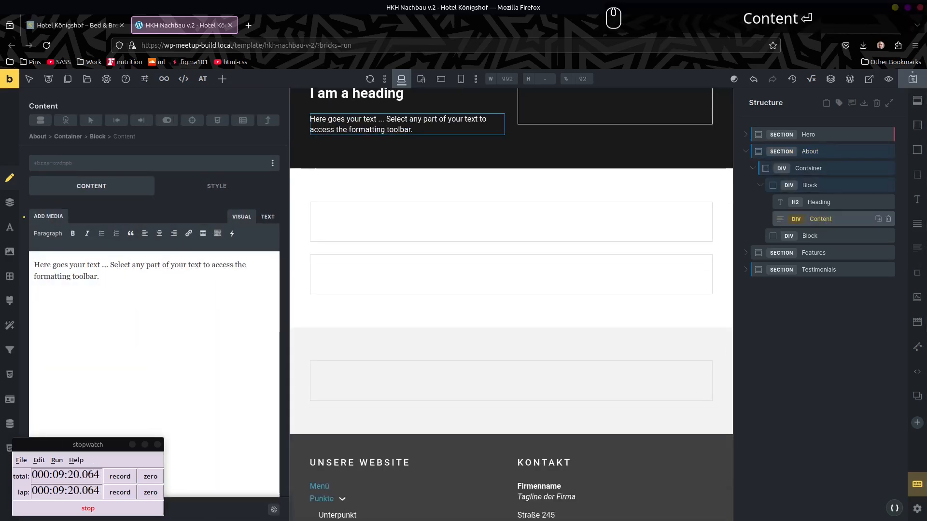
Step: Replace the Content element's placeholder with the copied paragraphs as plain text, and remove the empty line at the start
key(ctrl+a)
key(ctrl+shift+v)
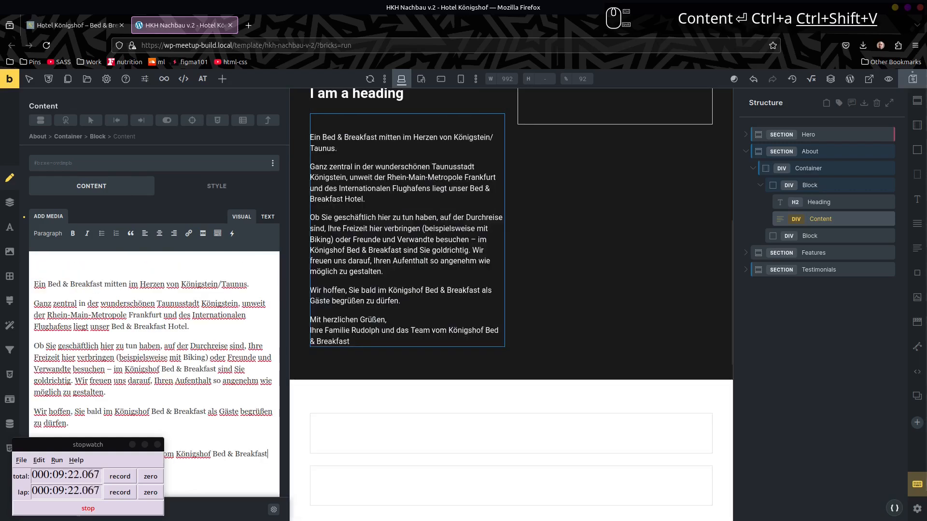
key(ctrl+Home)
key(Delete)
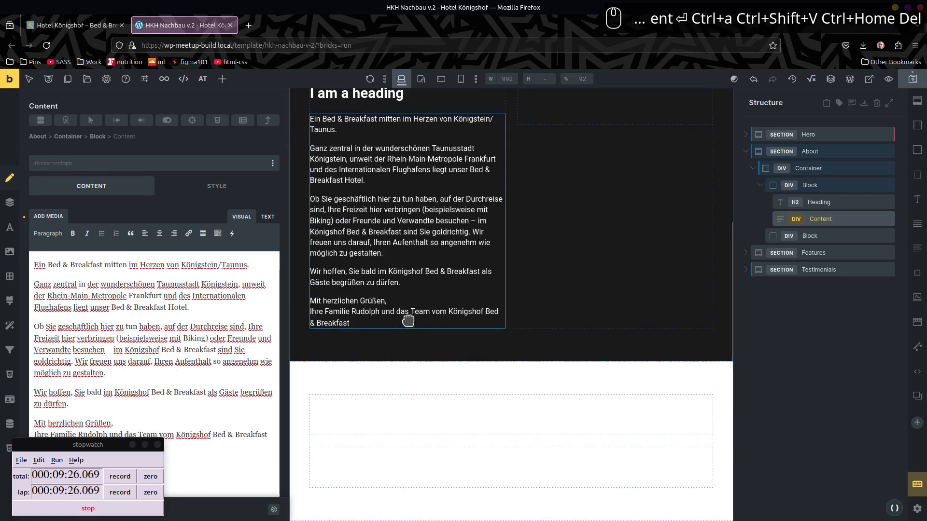
Step: Set the About section's H2 heading text to "Bed & Breakfast in Königstein"
scroll(425, 249, up, 7)
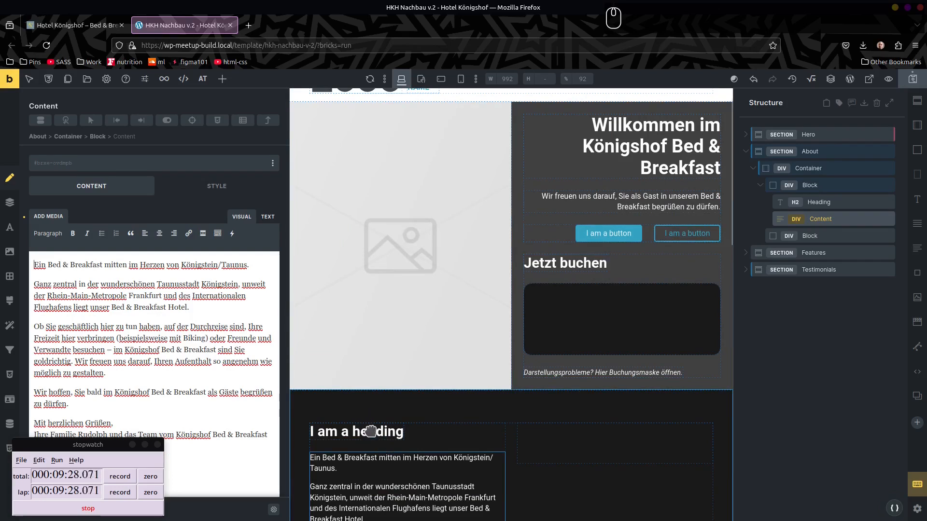
click(371, 431)
triple_click(97, 284)
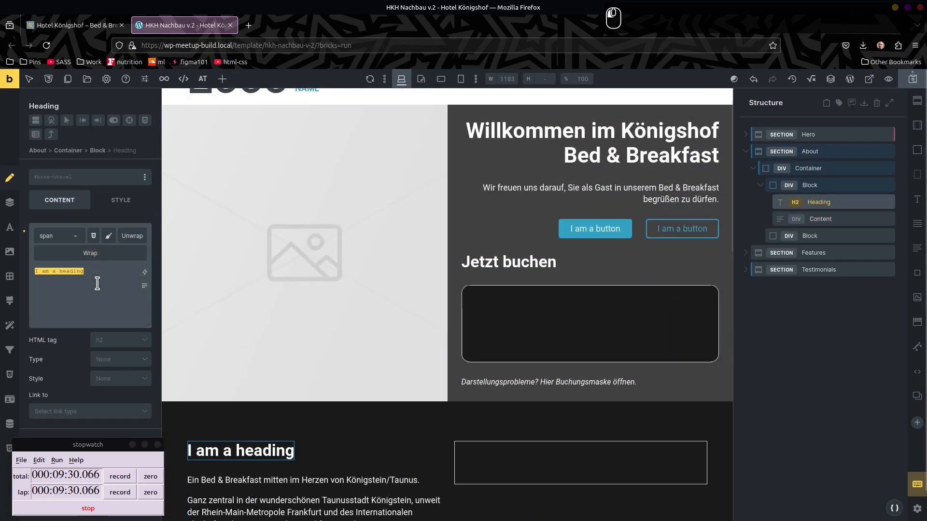
key(ctrl+Prior)
key(ctrl+Next)
text(Bed)
key(shift+space)
key(shift+BackSpace)
text(& Breakfast in )
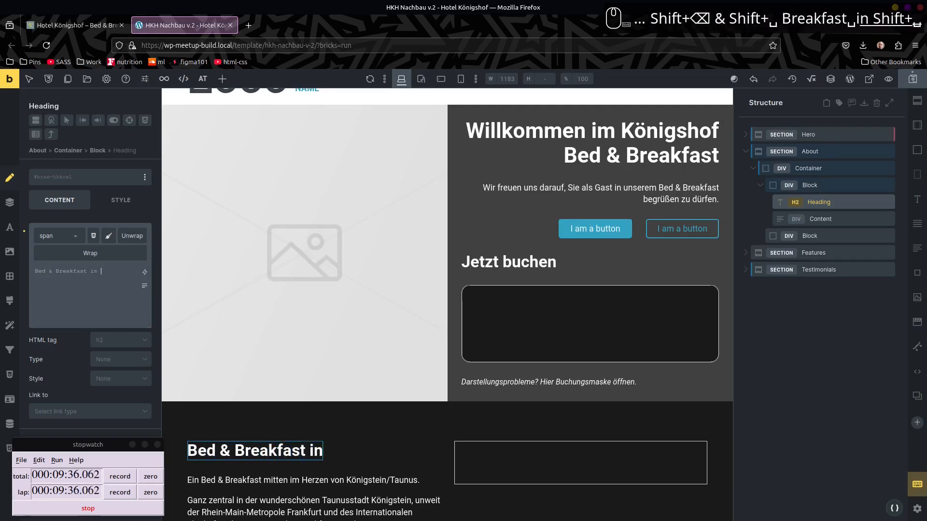
text(Königstein)
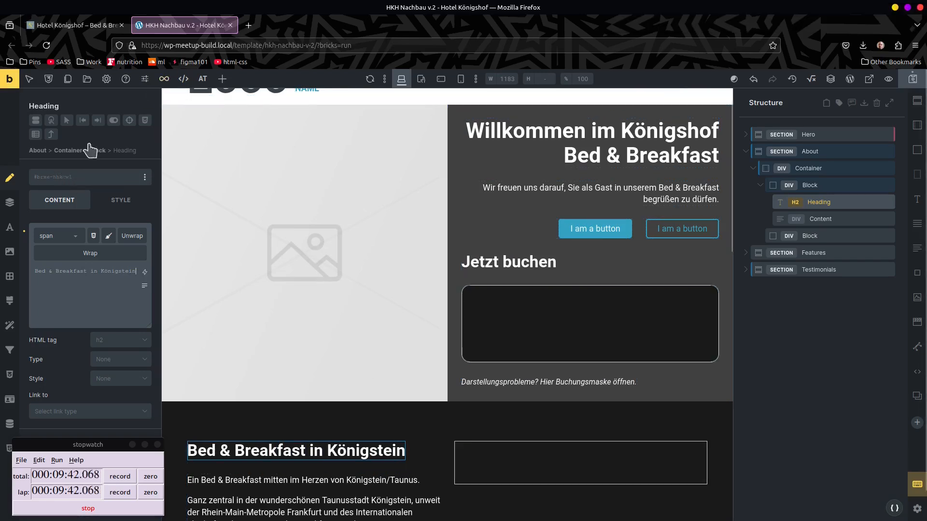
Step: Unlock the About container's layout settings and set its Align items to Stretch
click(68, 151)
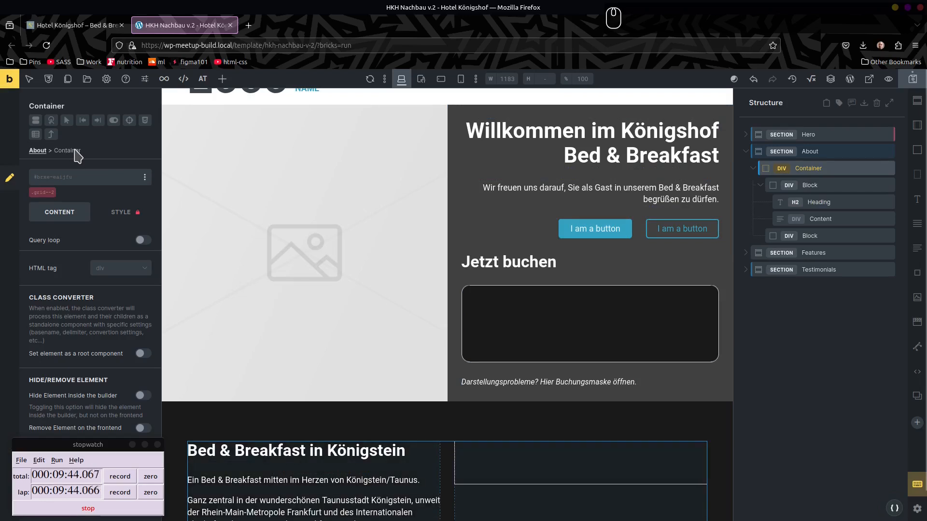
click(138, 213)
drag(95, 493, 813, 498)
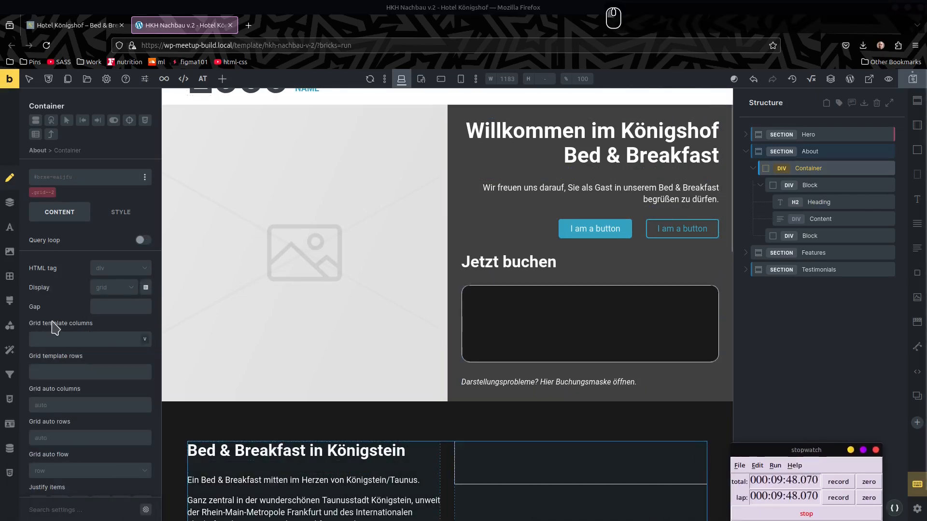
scroll(86, 305, down, 3)
scroll(86, 306, down, 3)
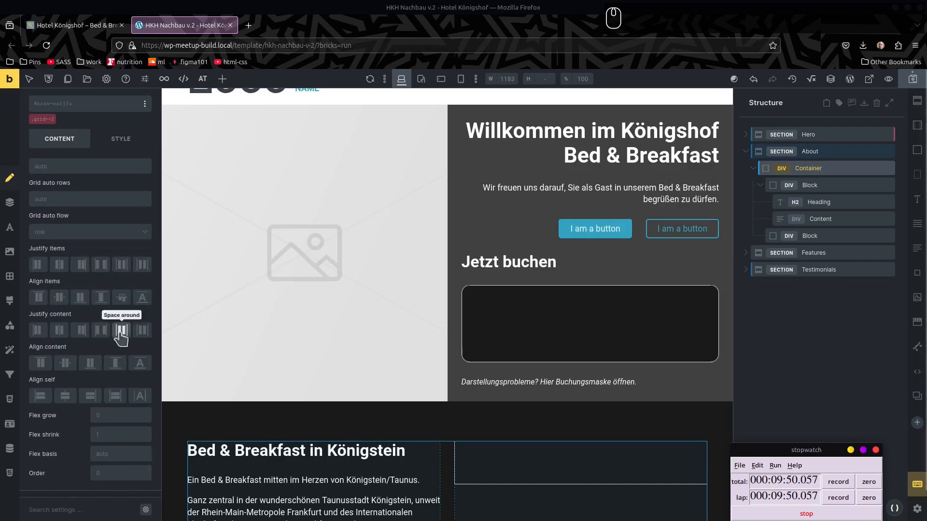
click(115, 370)
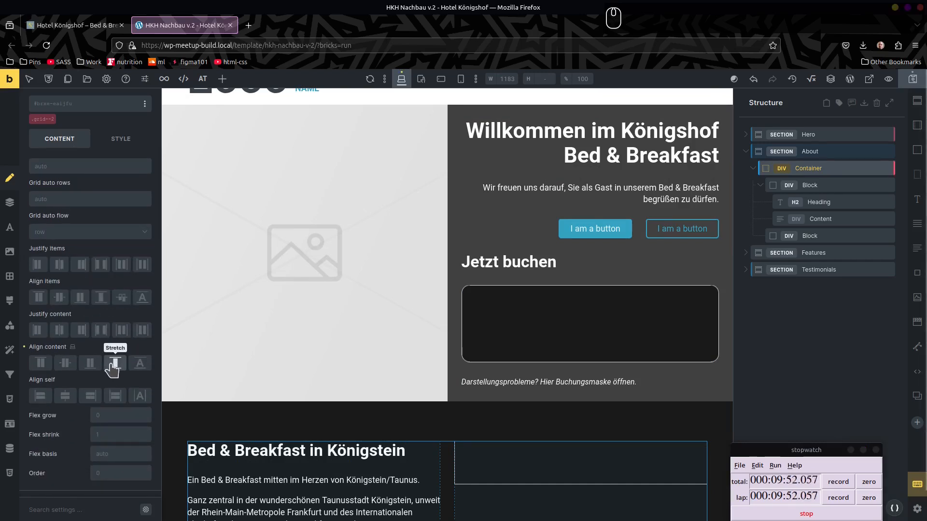
click(113, 370)
click(101, 297)
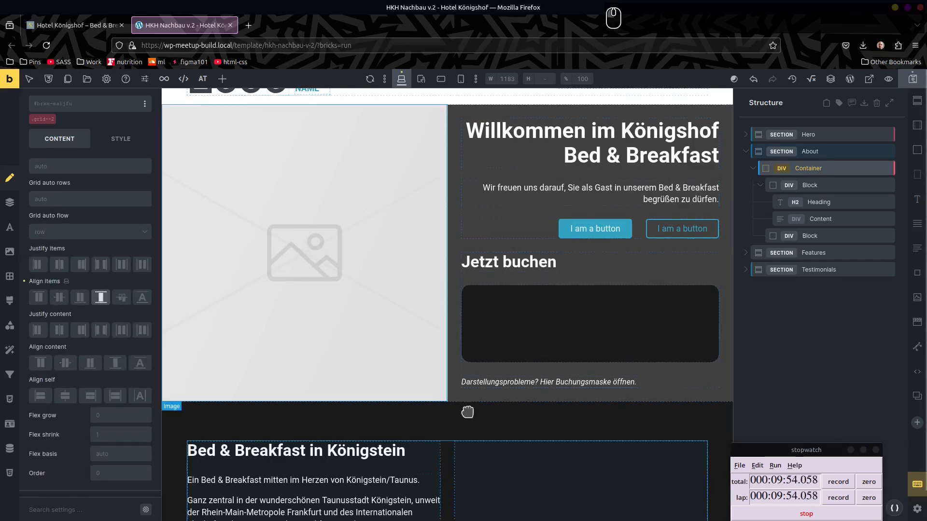
Step: Assign the img-obj-fit class to the empty second block of the About container
scroll(502, 387, down, 4)
click(544, 375)
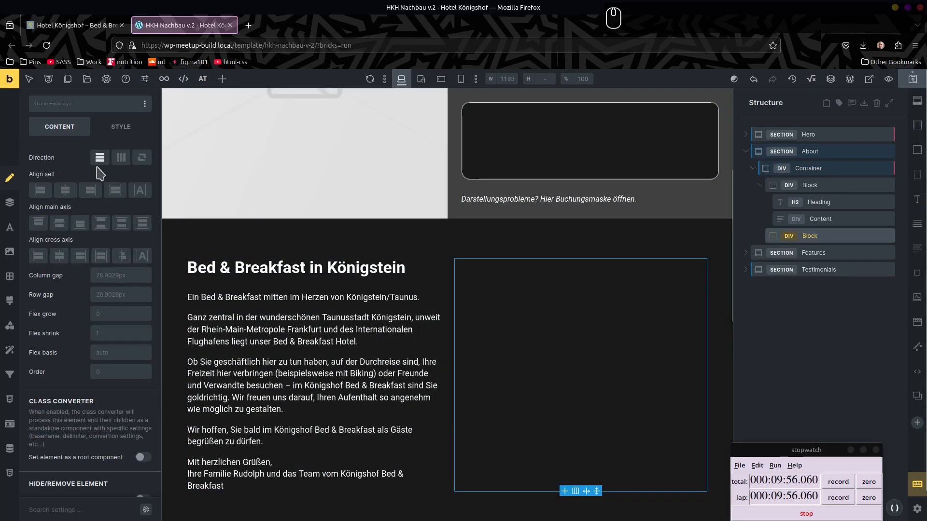
key(ctrl+shift+slash)
text(img-)
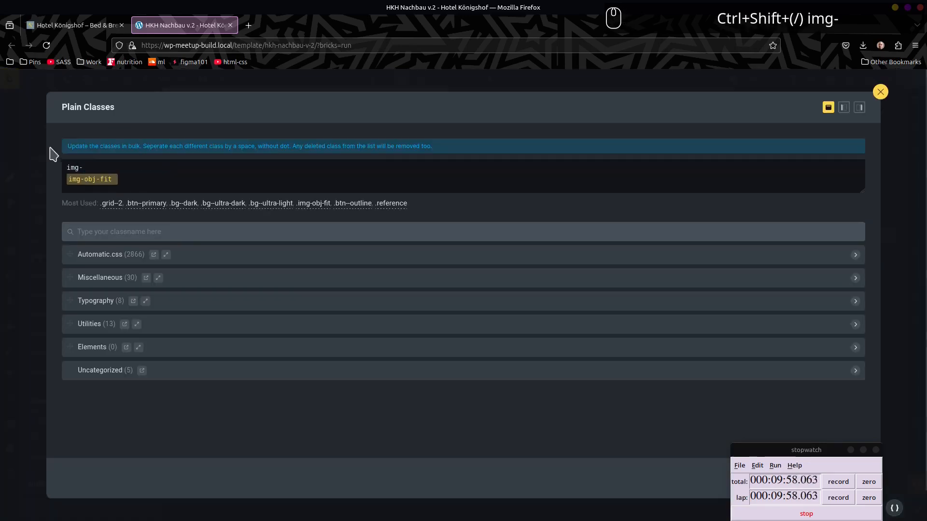
click(104, 187)
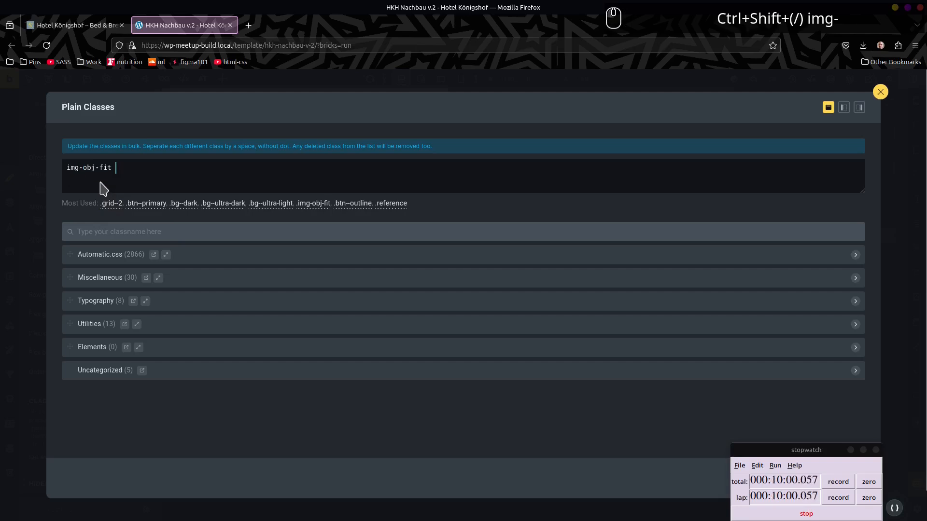
key(Return)
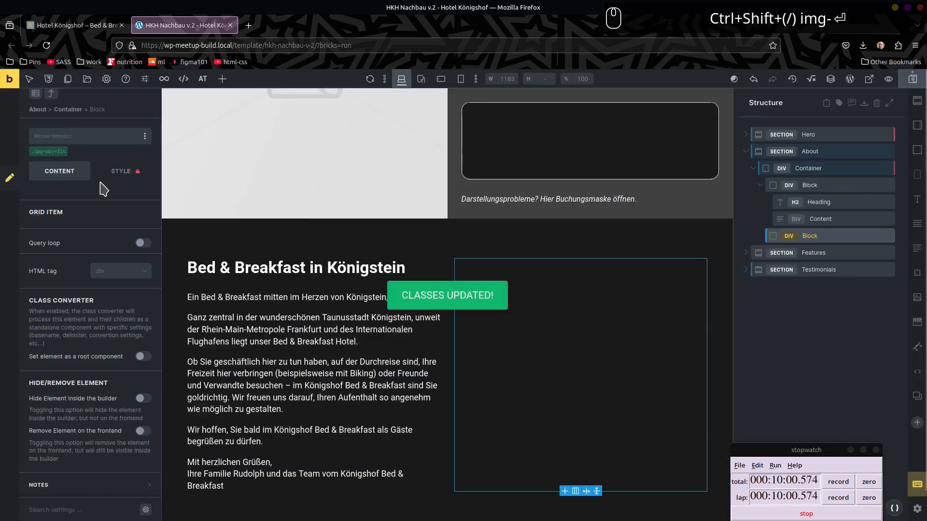
Step: Examine the custom CSS of the img-obj-fit class on the About container's second block, and return to the element's own settings
click(50, 153)
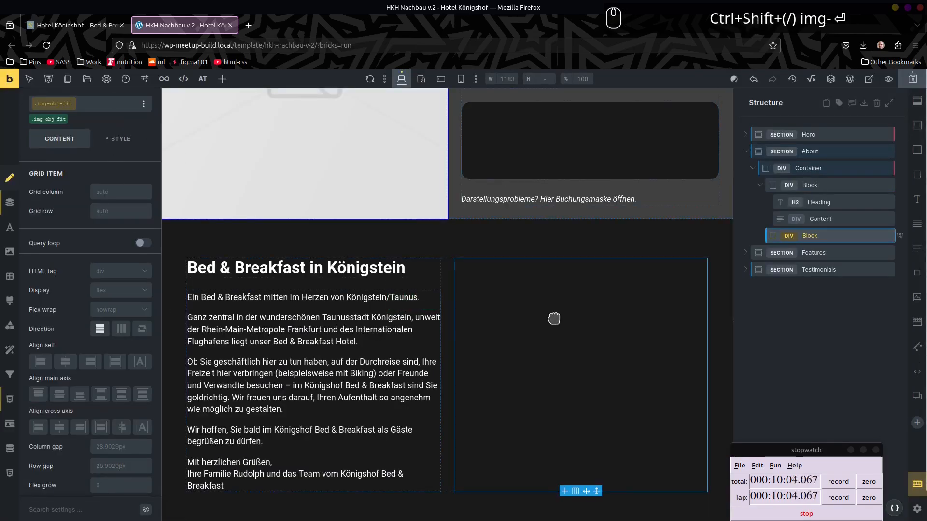
click(9, 398)
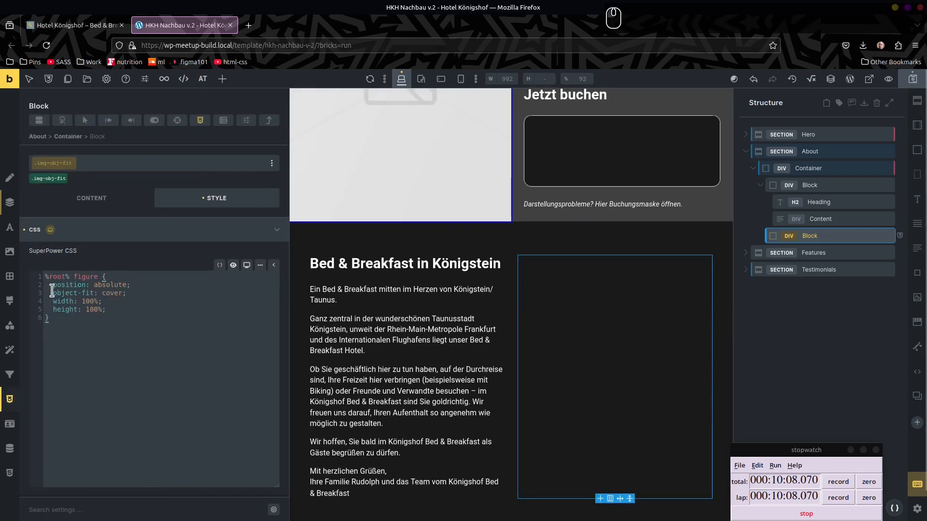
click(121, 294)
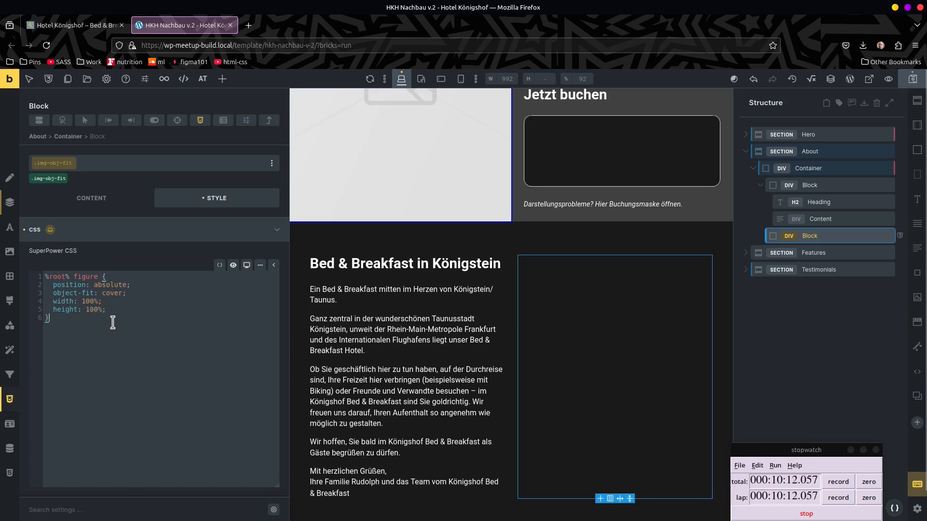
scroll(122, 309, up, 1)
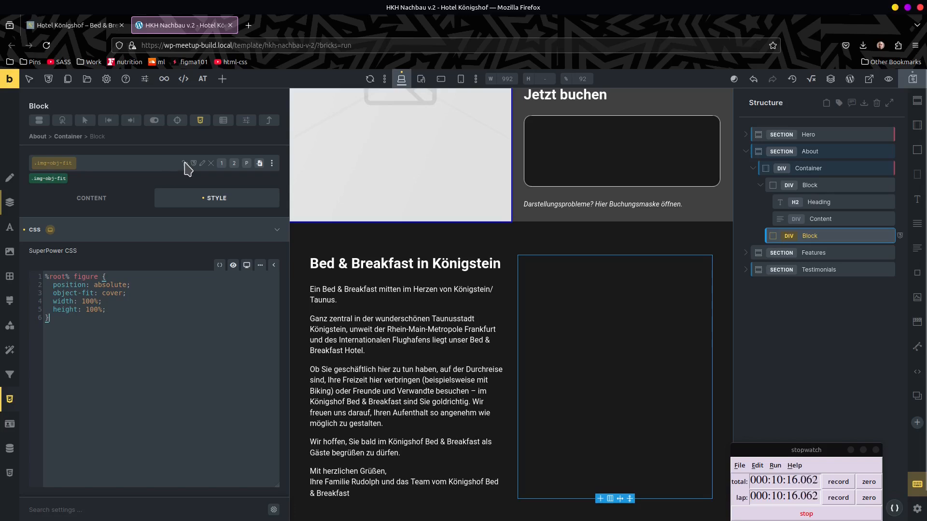
click(184, 163)
click(41, 180)
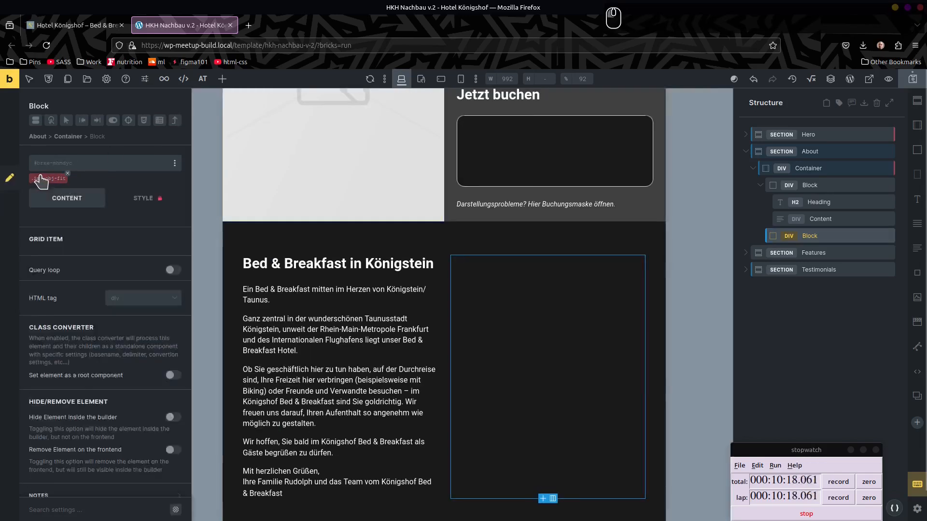
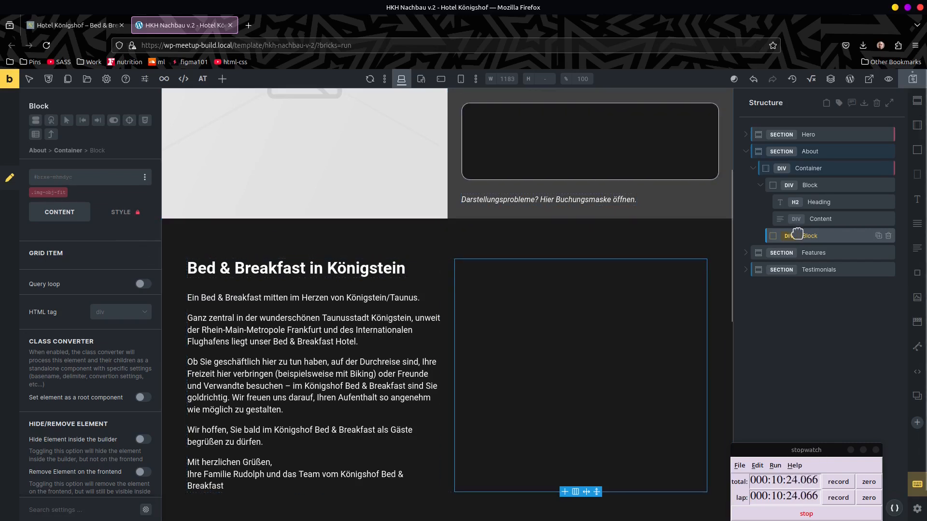
Step: Add an Image element inside the About container's second block and insert platzhalter-bild_dunkel.jpg from the media library
click(819, 235)
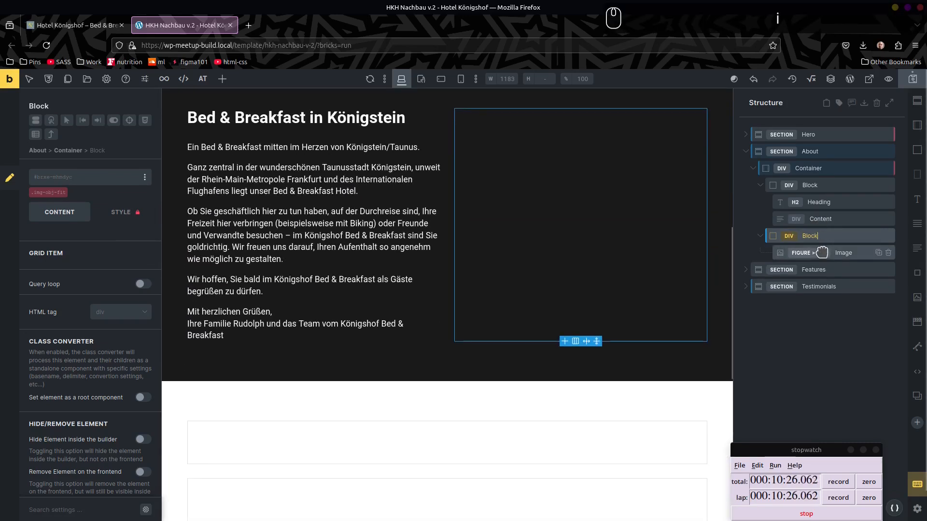
click(826, 253)
click(122, 224)
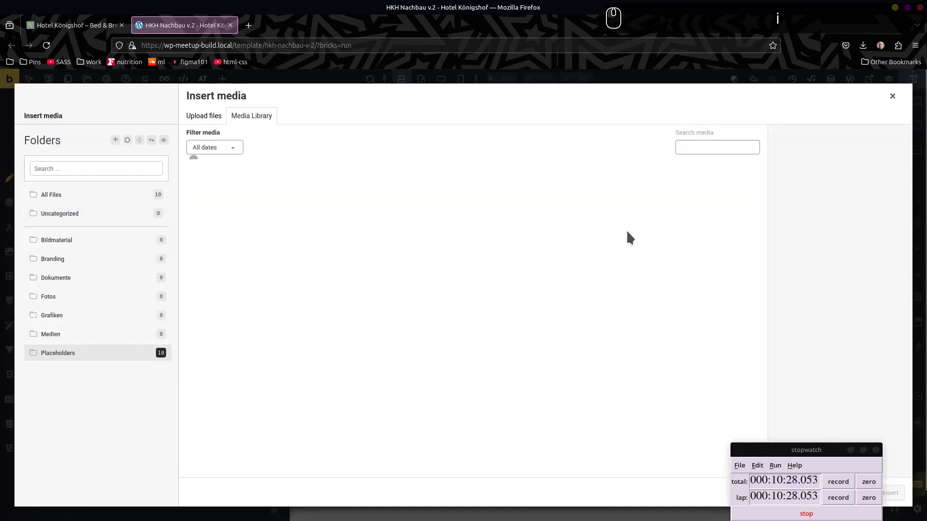
click(677, 209)
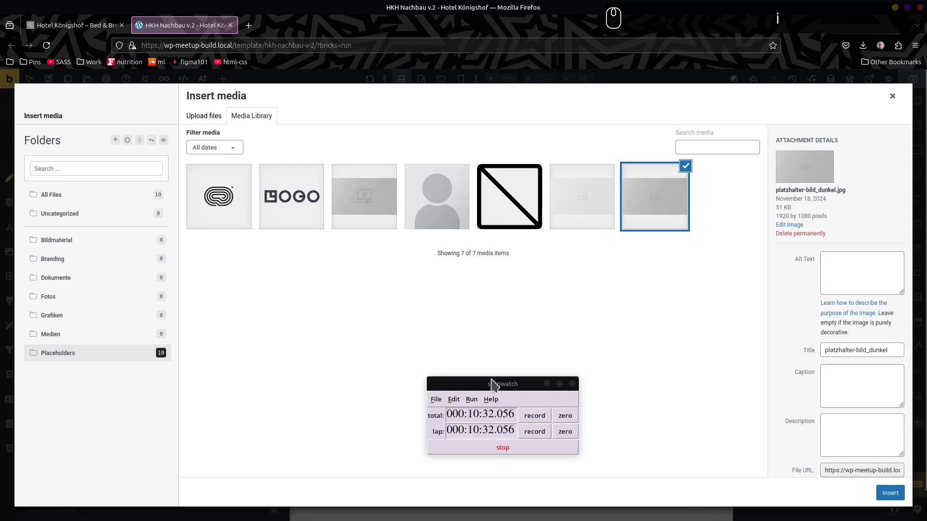
click(890, 493)
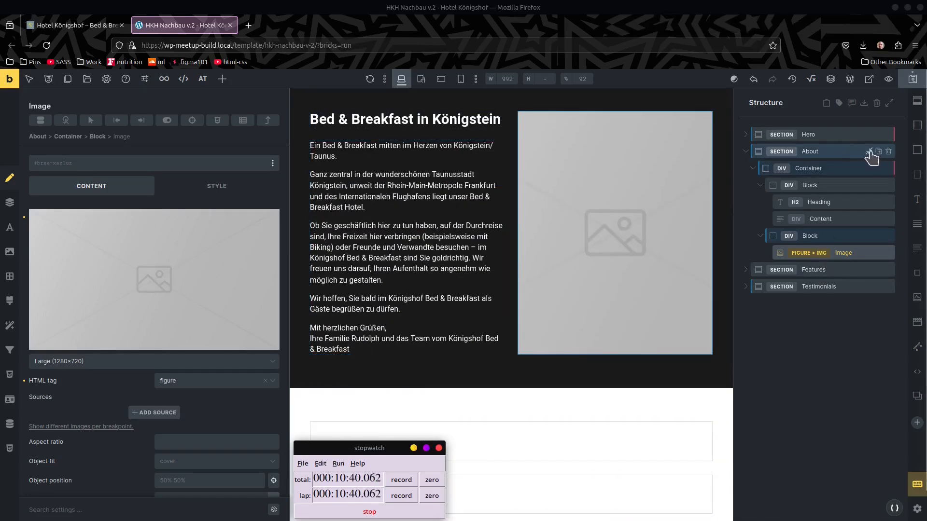
Step: Collapse the About section, expand Features, and assign the two-column grid class grid--2 to its container
click(872, 157)
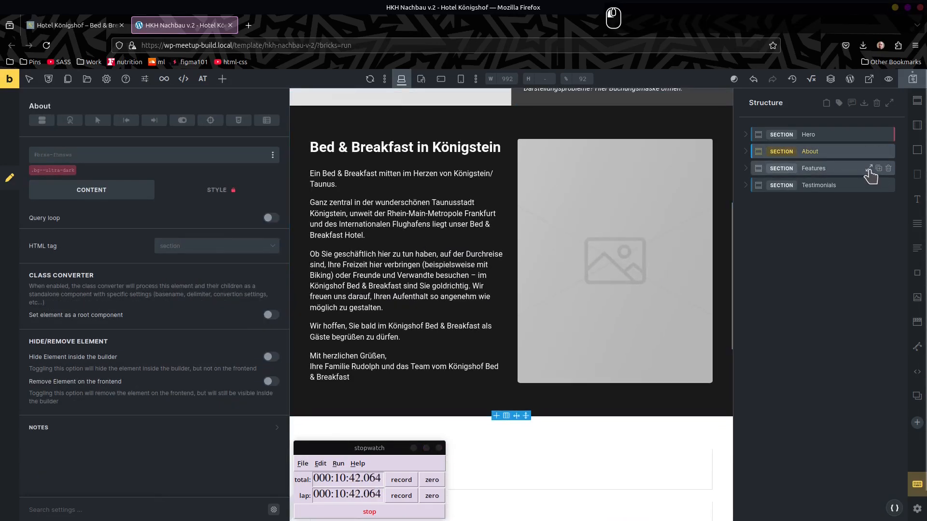
click(869, 172)
double_click(823, 186)
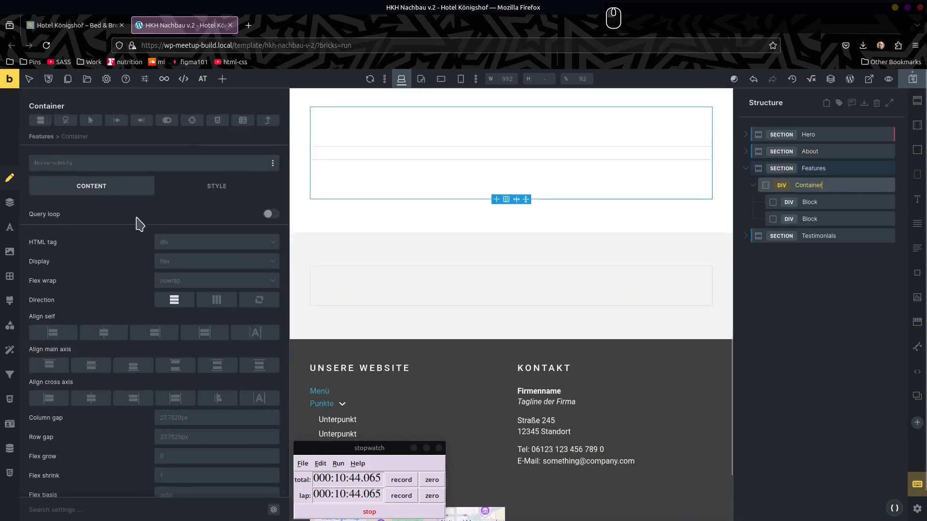
click(68, 163)
text(grid-2)
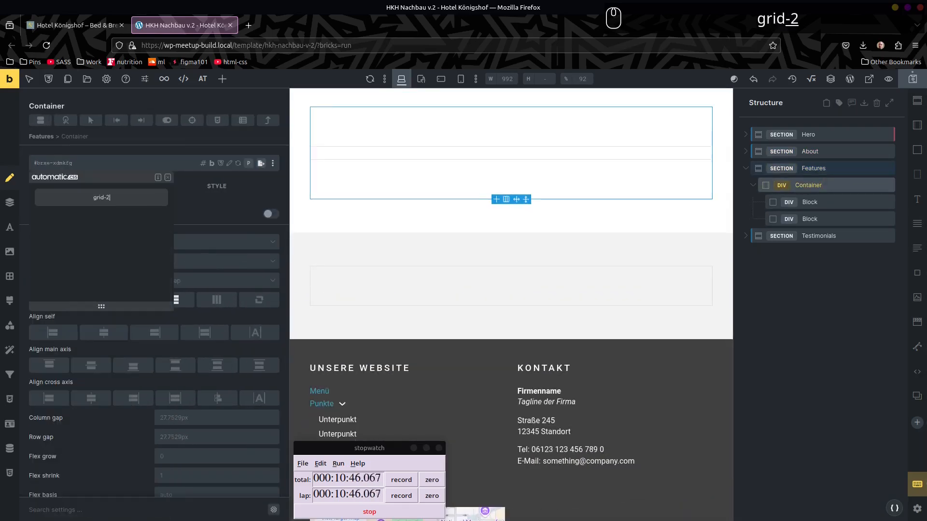
key(BackSpace)
key(BackSpace)
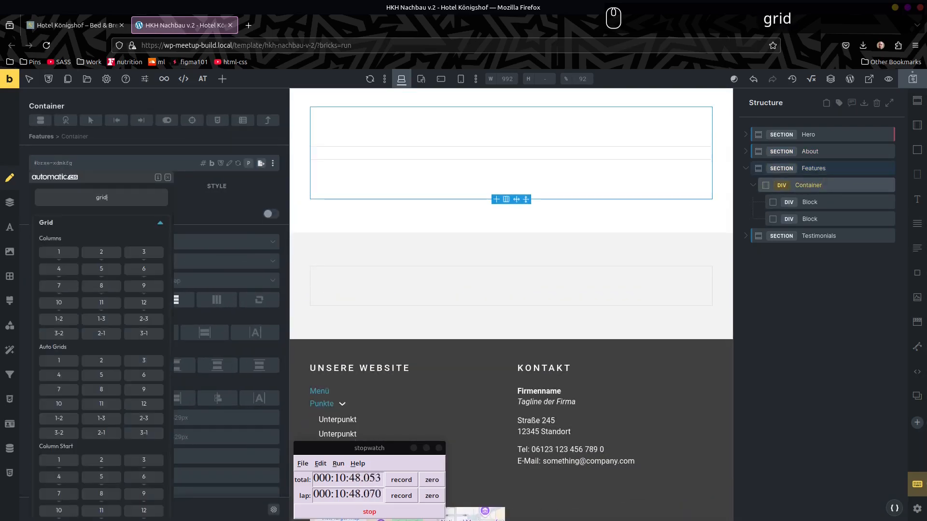
click(102, 253)
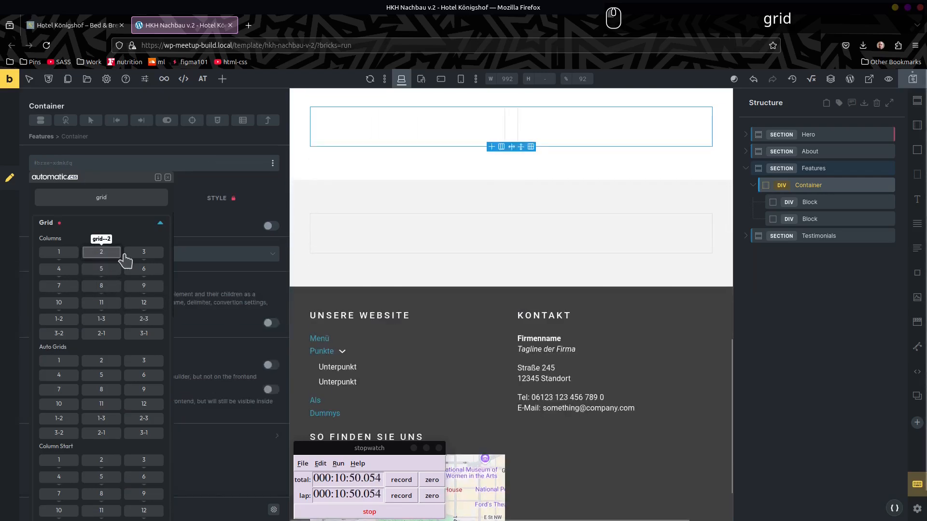
click(234, 204)
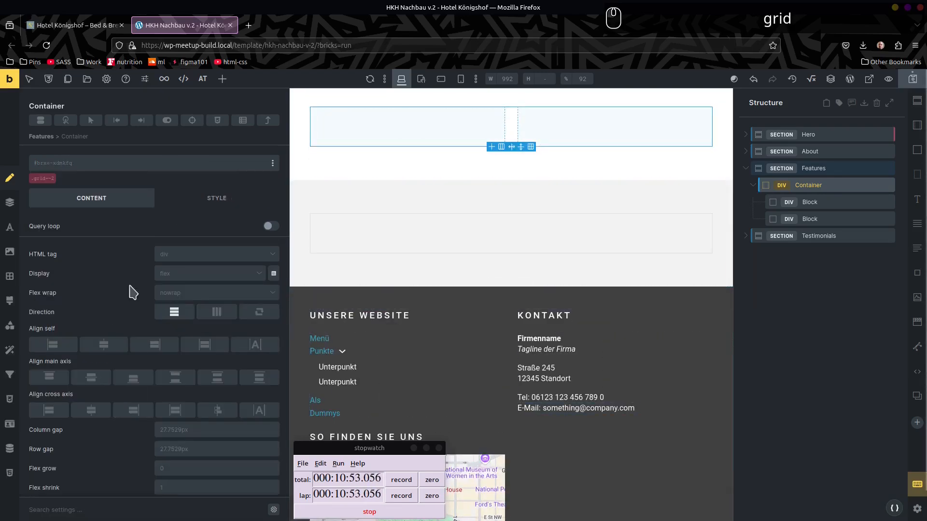
click(10, 399)
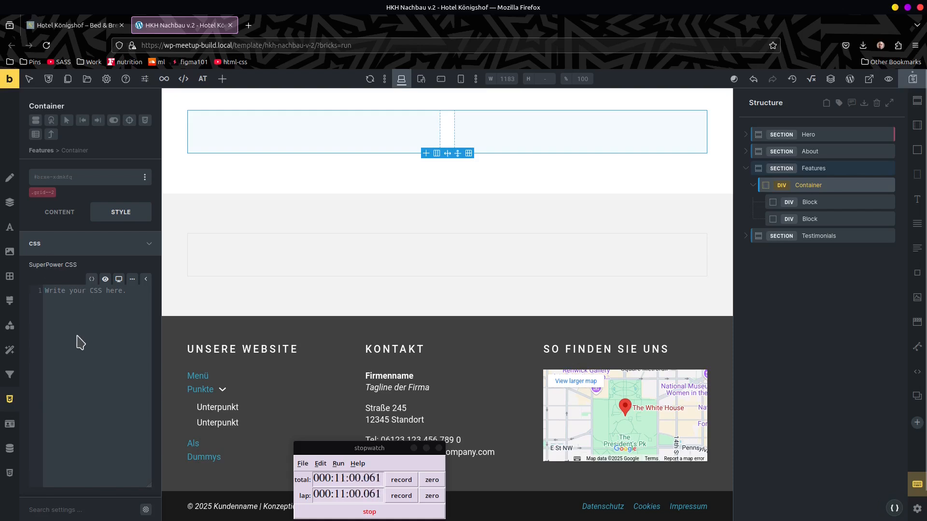
click(146, 279)
click(274, 266)
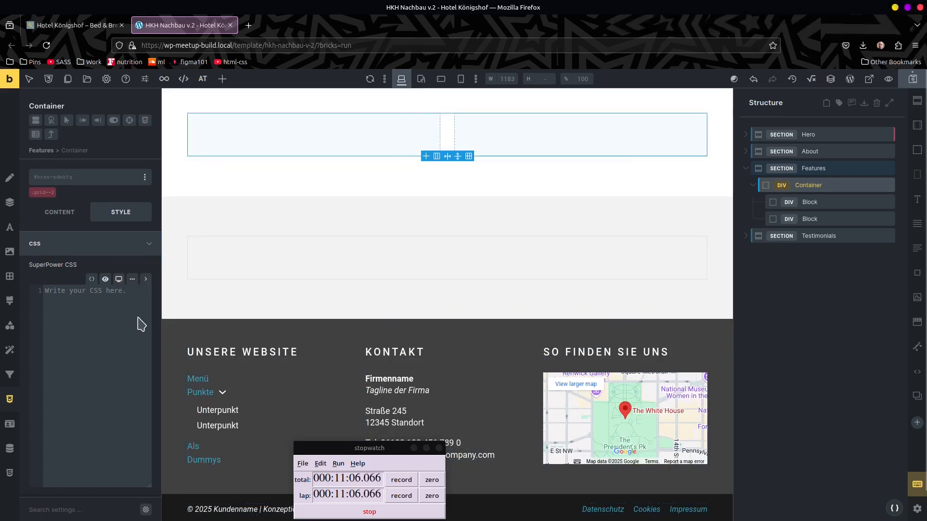
click(81, 259)
click(62, 212)
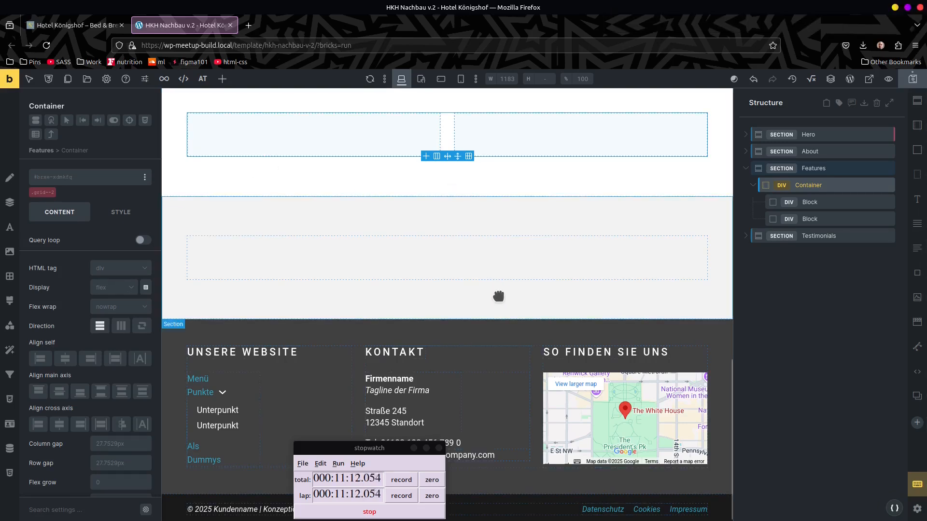
scroll(331, 297, up, 4)
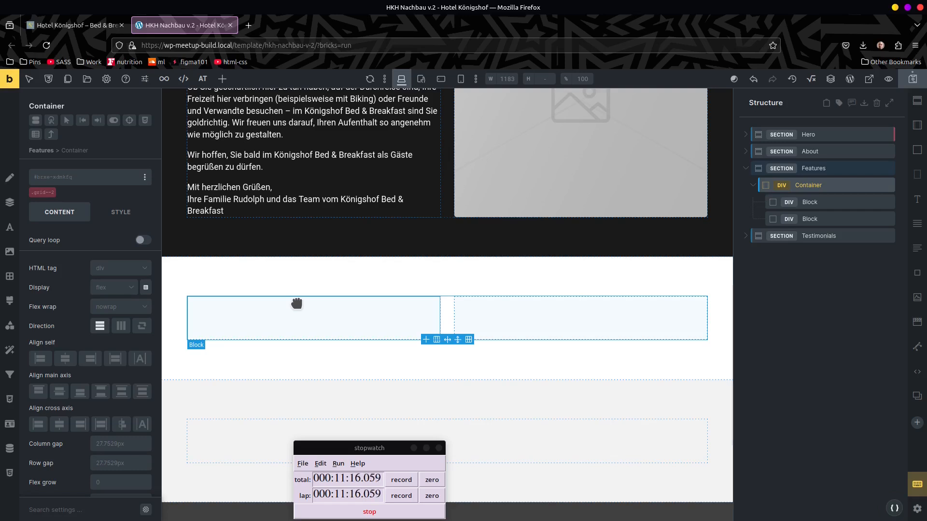
Step: Check the feature cards on the original hotel website, and rename the first block in the template's Features container as "Feature Card"
click(79, 29)
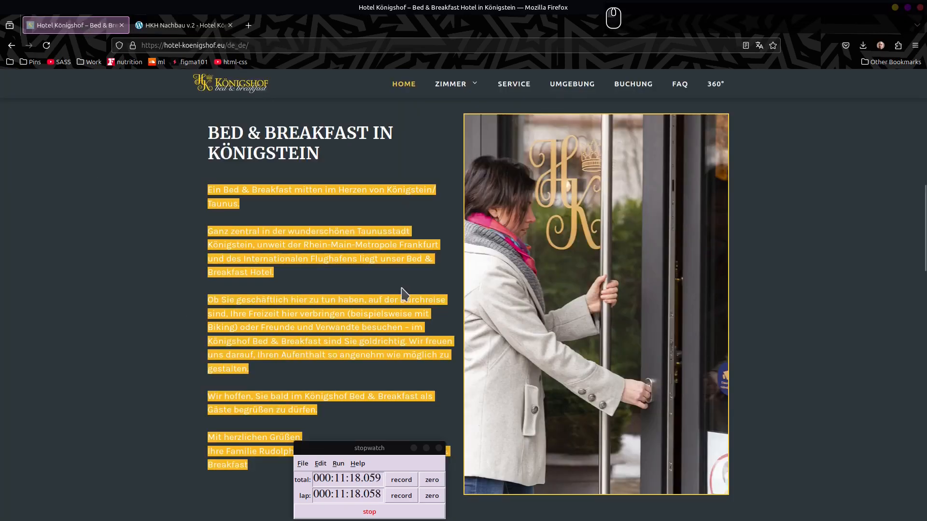
scroll(405, 293, down, 10)
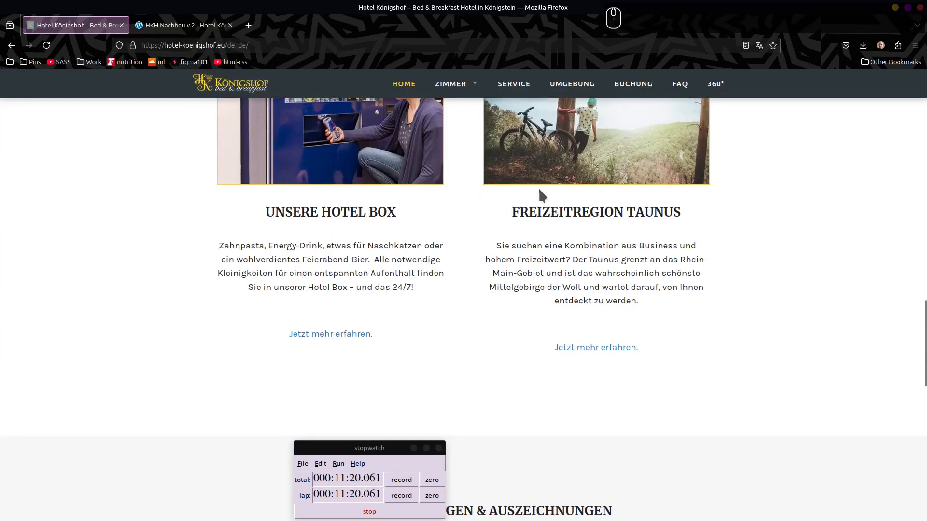
click(181, 27)
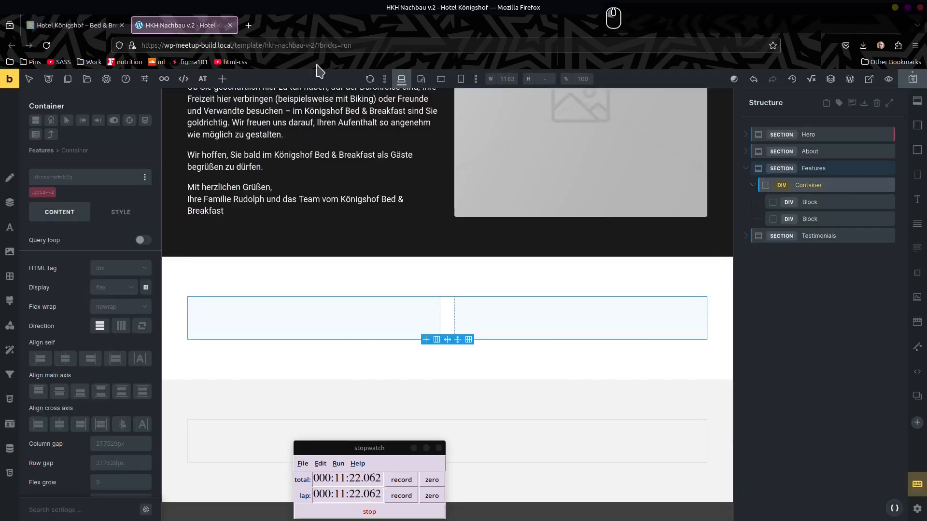
double_click(825, 203)
text(Feature Care)
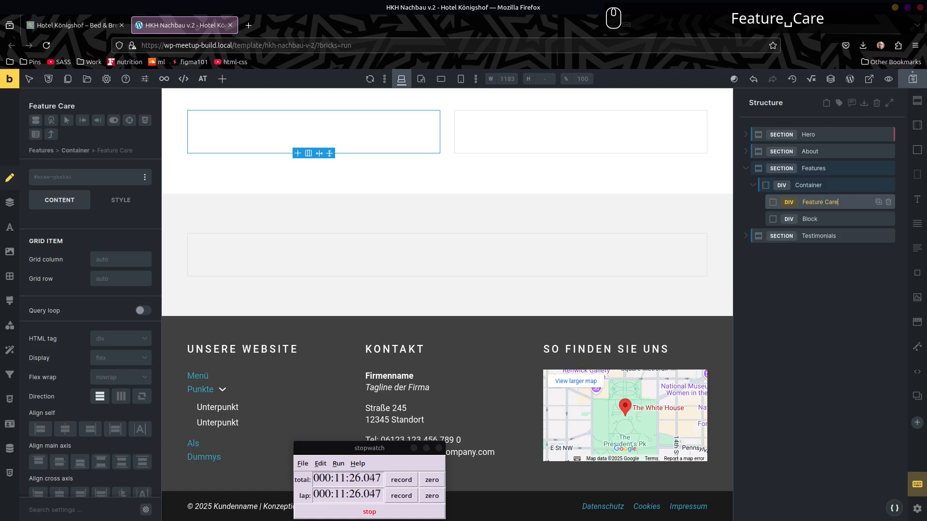
key(Return)
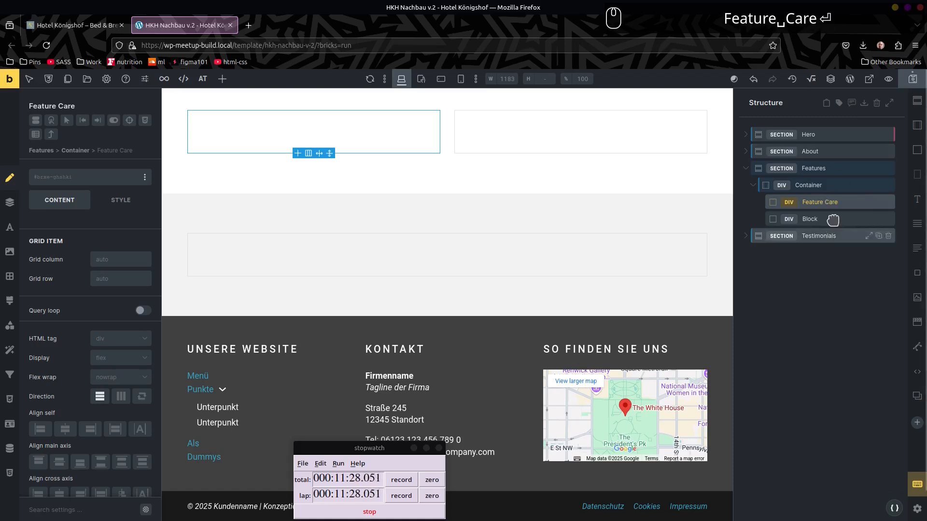
double_click(842, 202)
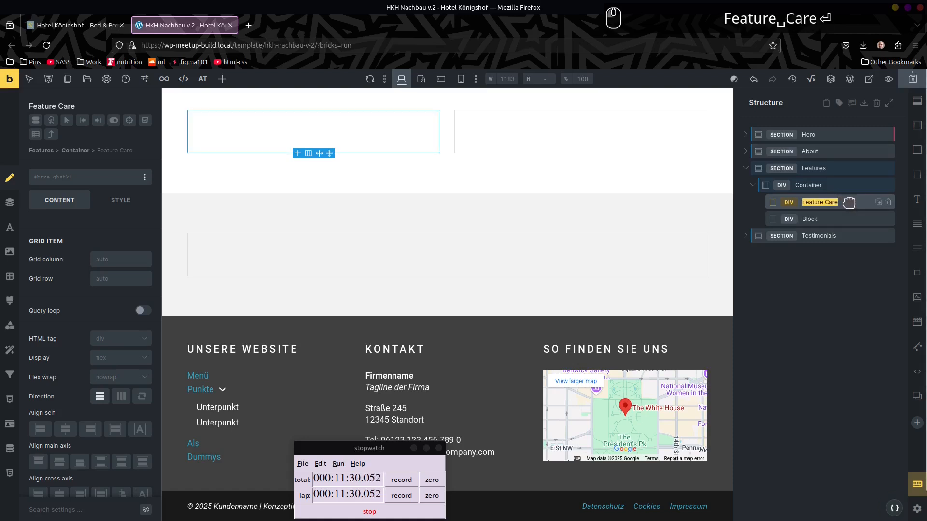
key(Right)
key(BackSpace)
text(d)
key(Return)
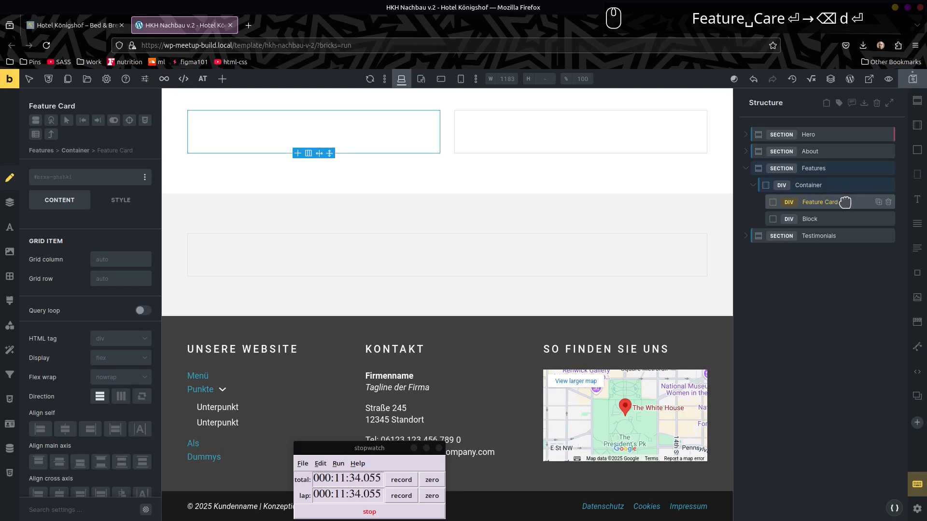
Step: Add an Image, a Heading, a Basic Text and a Text link element inside the Feature Card block
key(i)
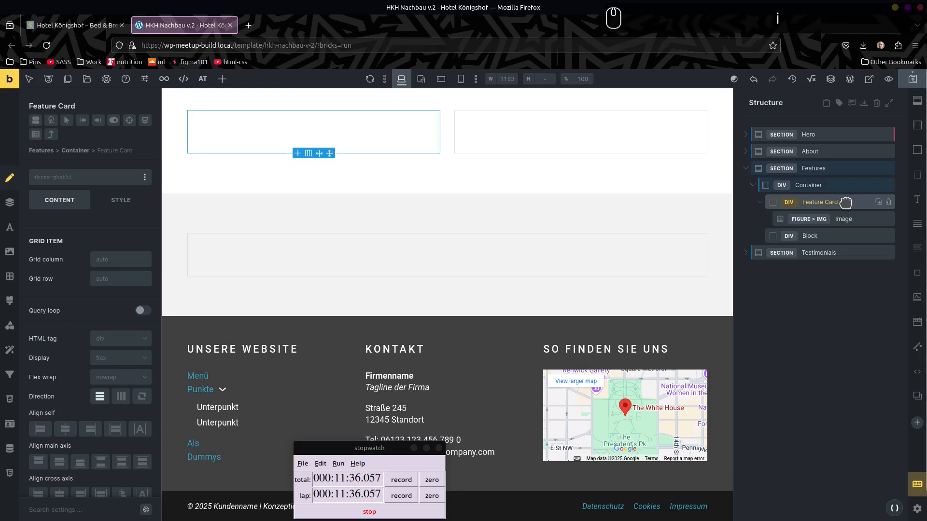
key(h)
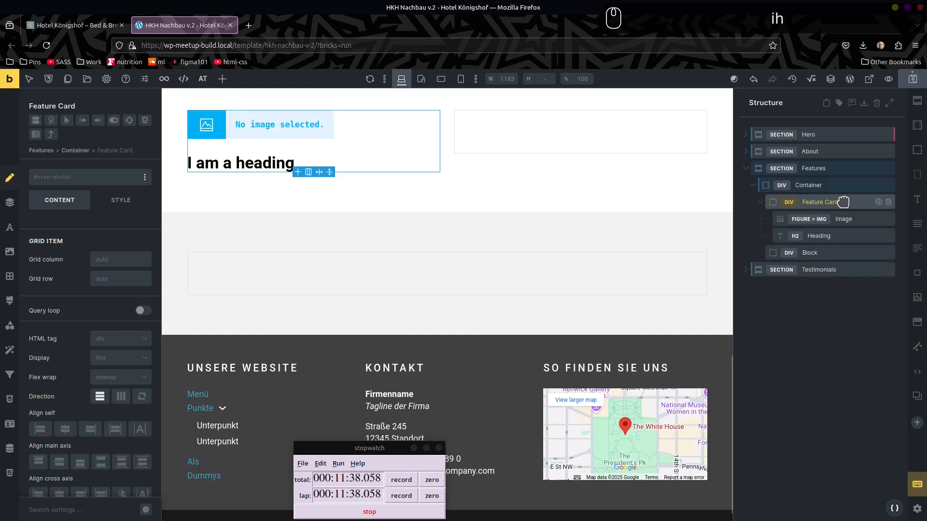
key(a)
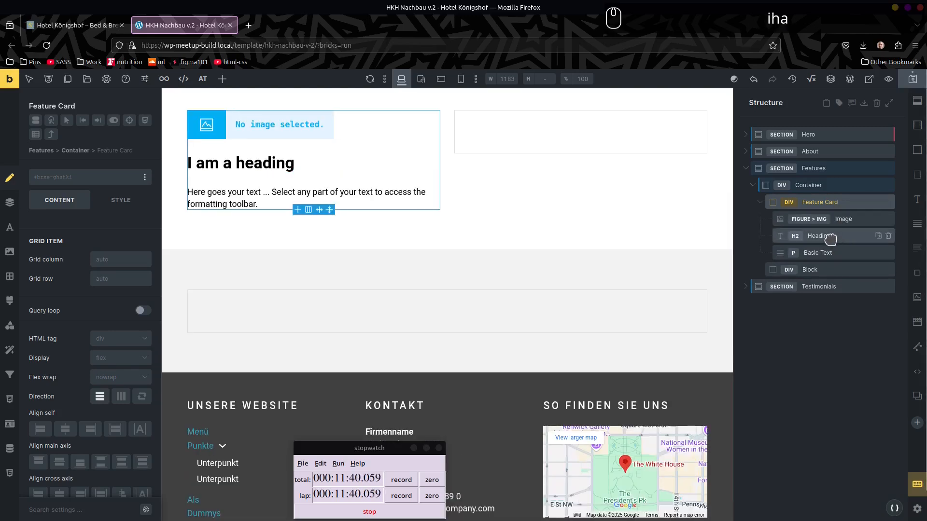
key(ctrl+shift+e)
text(text)
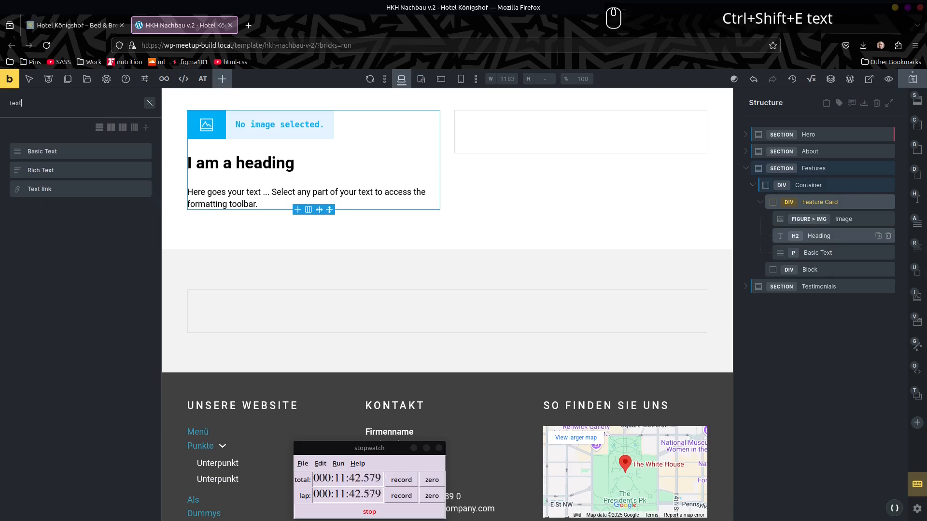
click(63, 190)
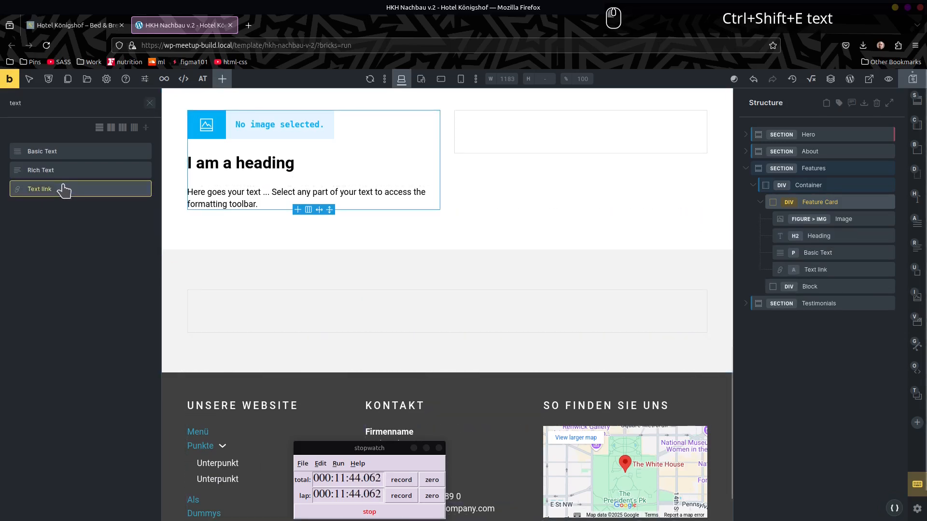
Step: Rename the Feature Card's Text link element in the structure as "Learn More"
double_click(811, 271)
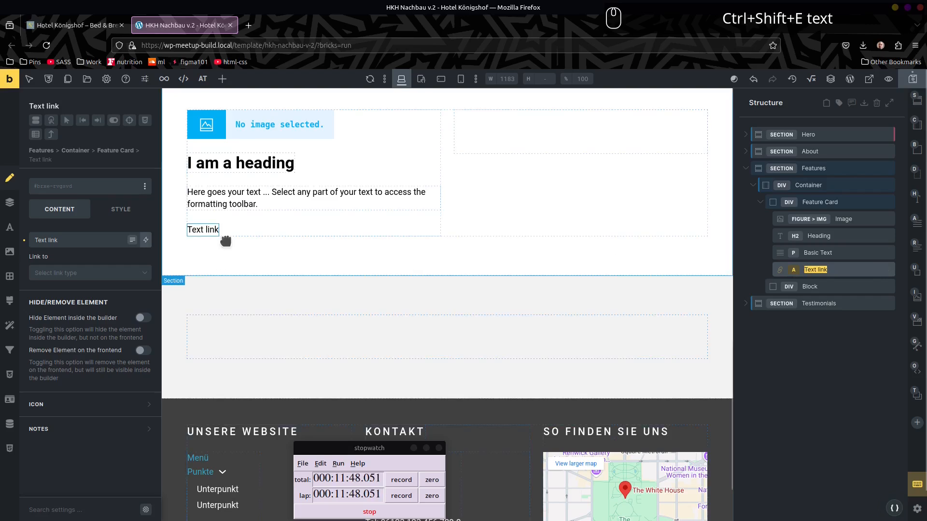
text(Read)
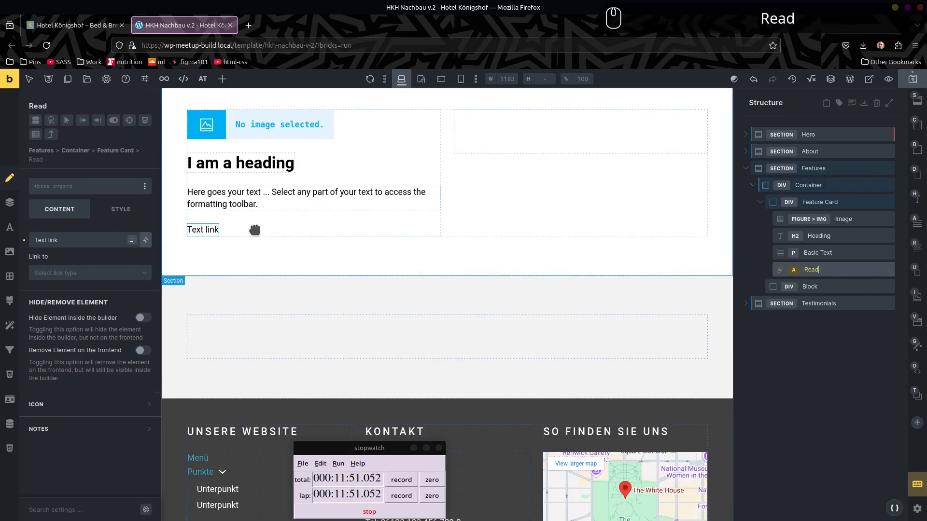
key(shift+Home)
text(Learn More)
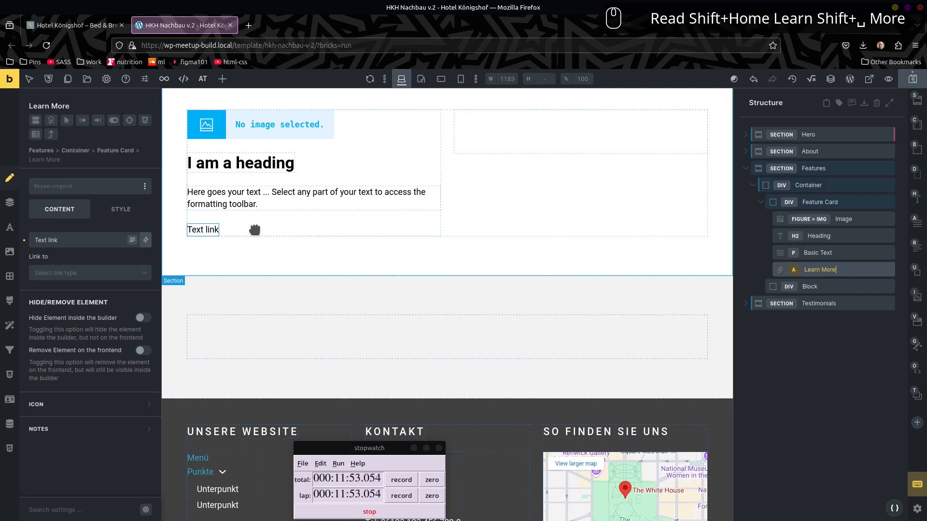
Step: Set the Learn More link's text to "Mehr erfahren" and link it to the custom URL "#"
key(Return)
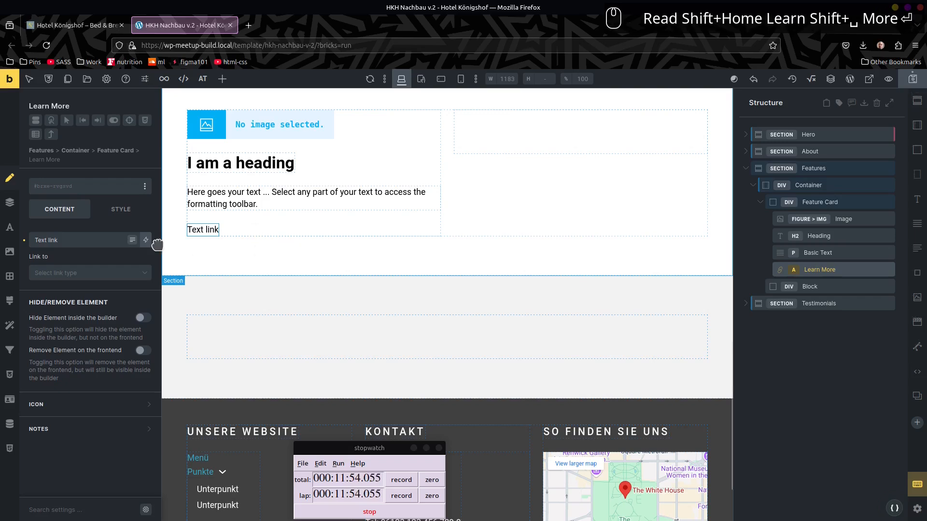
double_click(96, 243)
text(Meh)
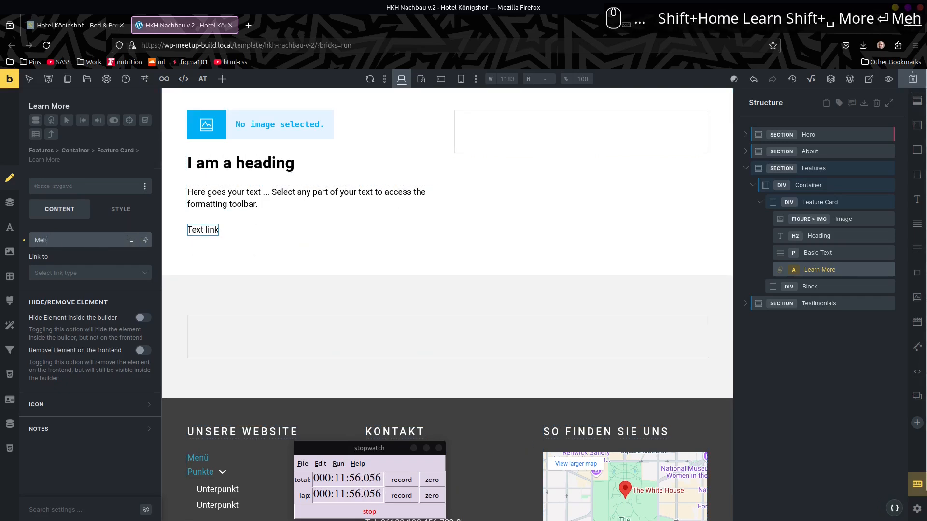
text(r erfahren)
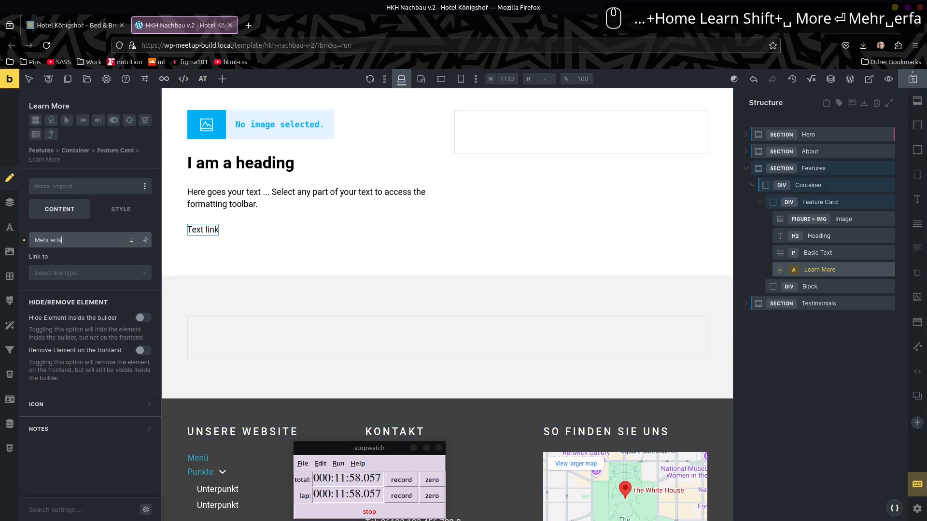
click(86, 273)
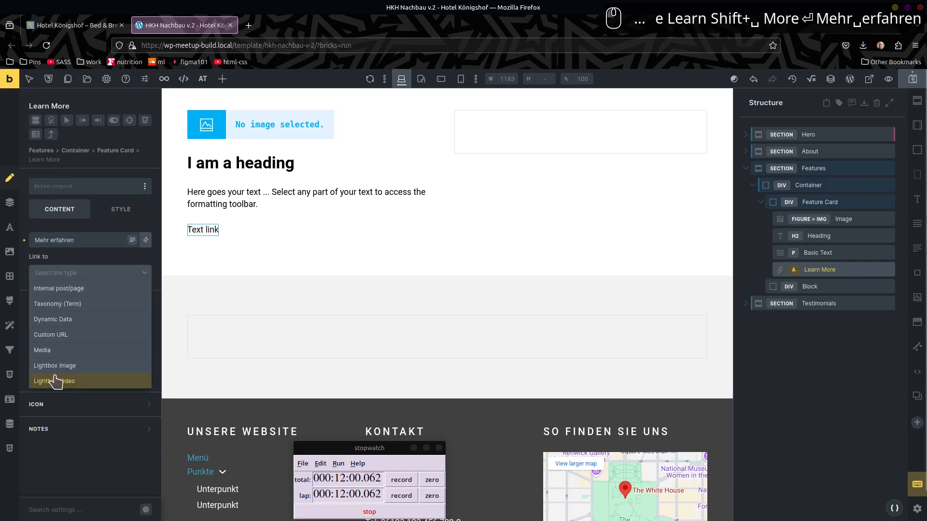
click(68, 345)
click(58, 309)
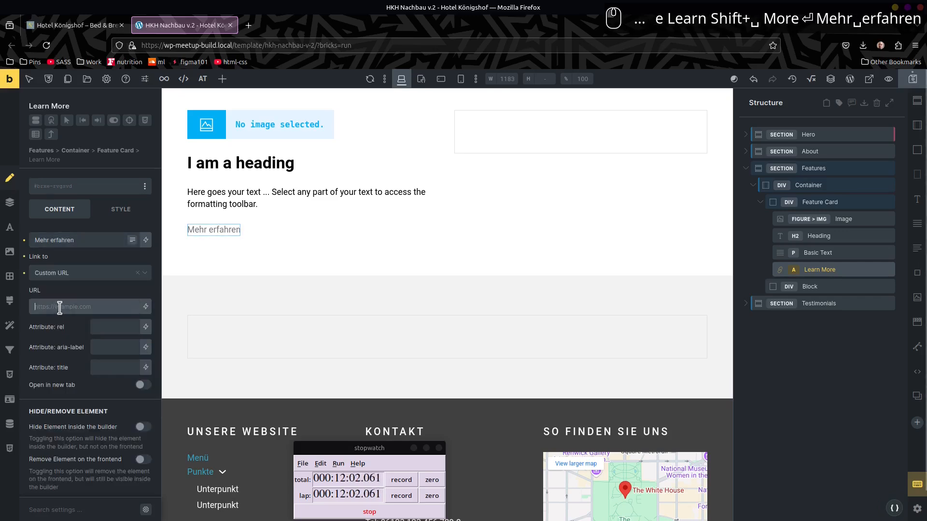
text(#)
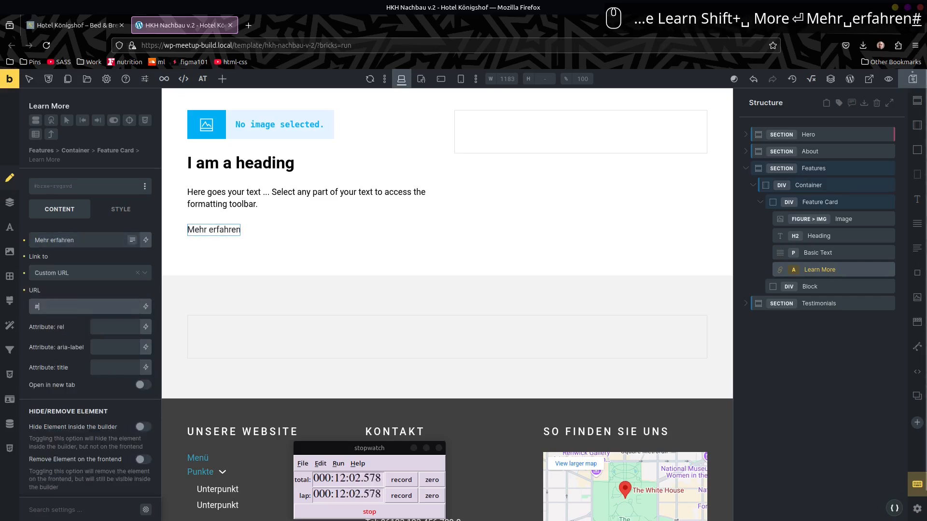
Step: Replace the Feature Card's Basic Text placeholder with the "Unsere Hotel Box" description copied from the original hotel website
click(284, 205)
click(76, 26)
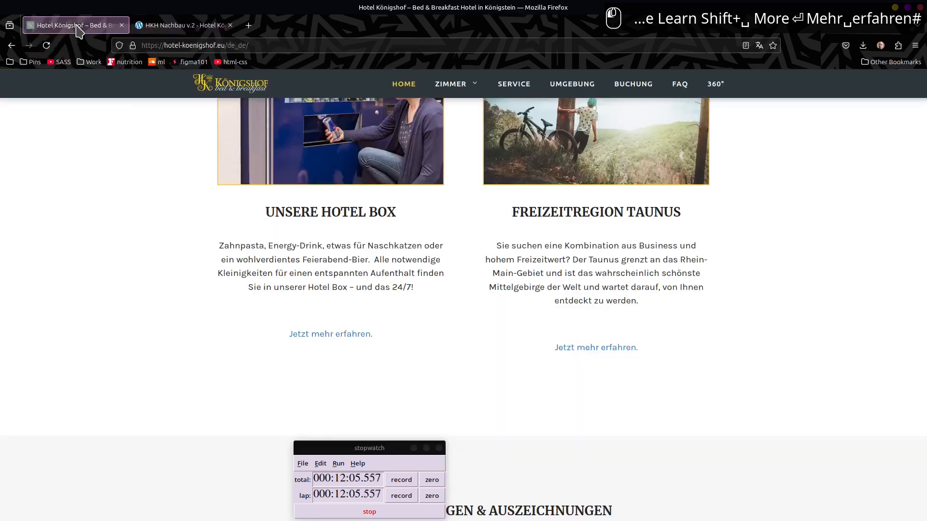
triple_click(313, 285)
key(ctrl+c)
key(ctrl+c)
click(159, 25)
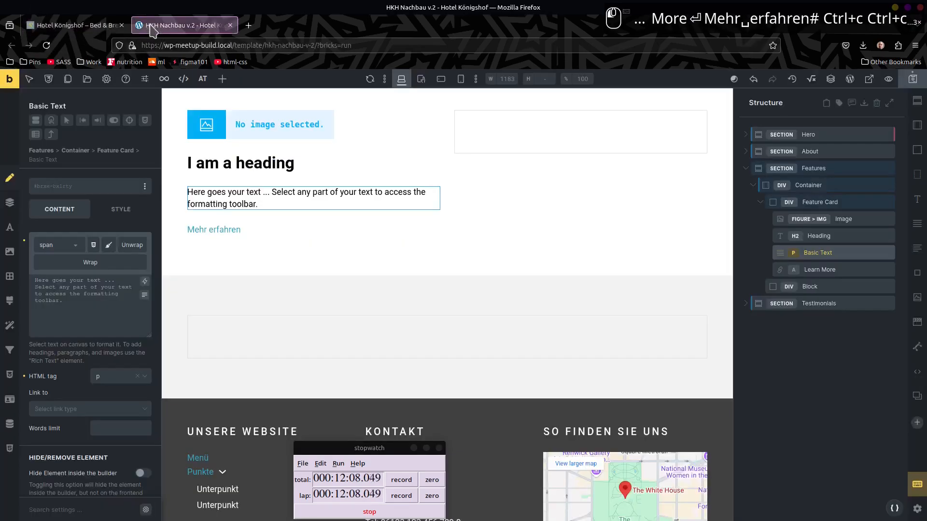
click(95, 295)
key(ctrl+a)
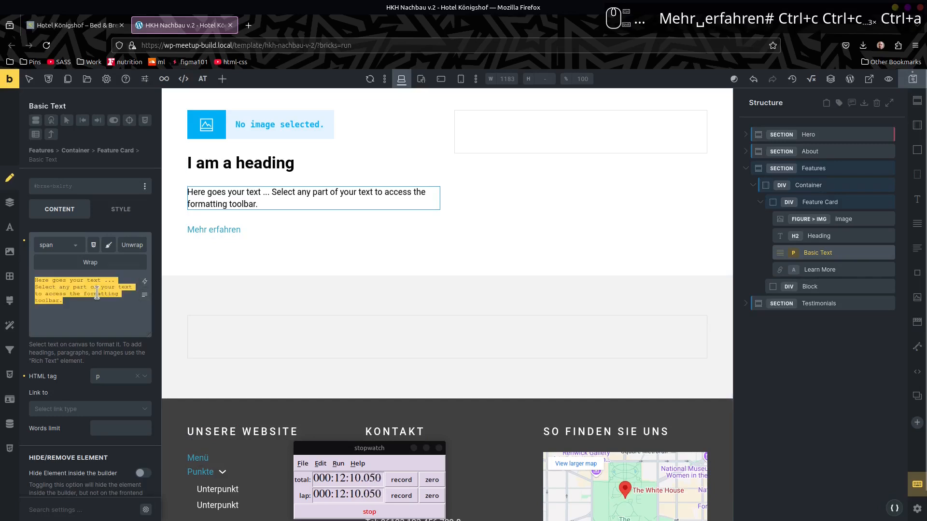
Step: Replace the Feature Card's placeholder paragraph with the copied Hotel Box description and remove the stray leading characters
key(ctrl+shift+v)
key(ctrl+w)
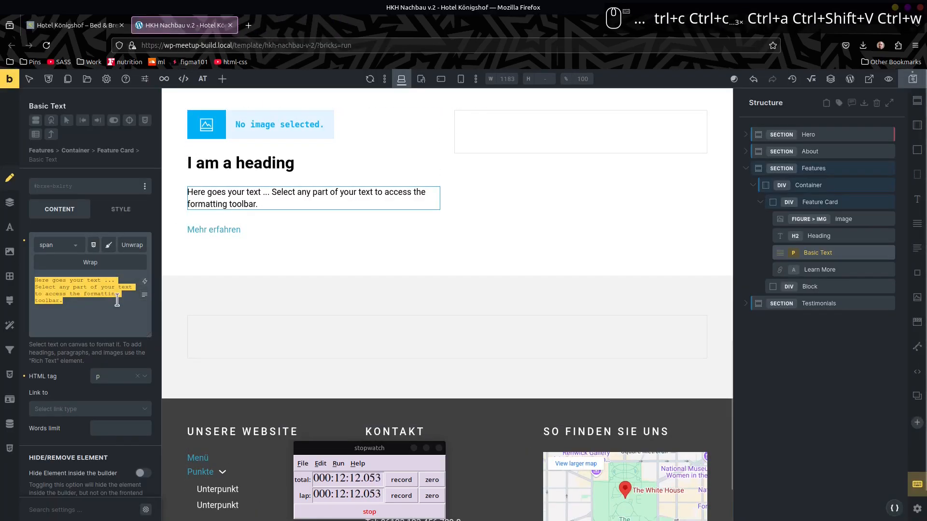
key(ctrl+v)
key(BackSpace)
key(ctrl+Home)
key(Delete)
key(Delete)
Step: Select the Feature Card's heading element and copy the "Unsere Hotel Box" title from the original hotel website
click(230, 166)
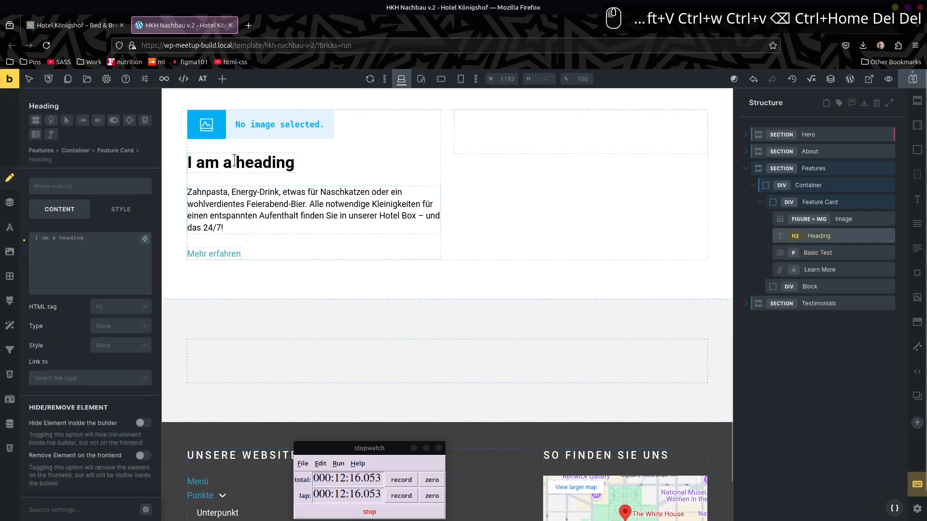
click(76, 28)
triple_click(343, 205)
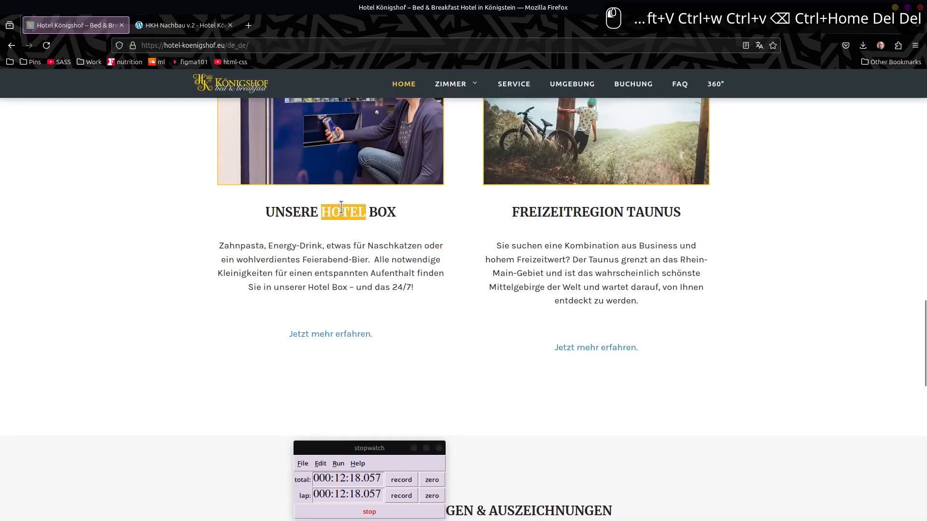
key(ctrl+c)
key(ctrl+c)
key(ctrl+c)
Step: Back in the builder, replace the card's placeholder heading with "Unsere Hotel Box", without any extra blank lines
click(174, 27)
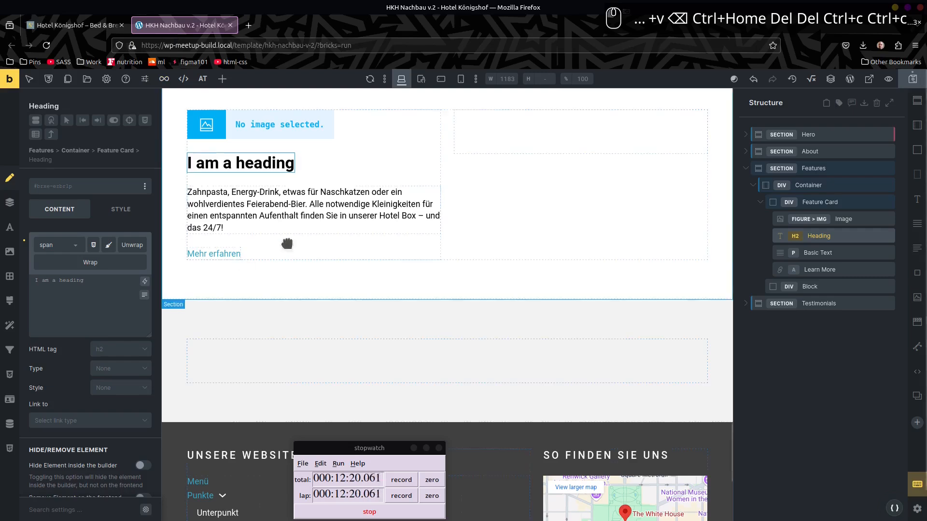
click(91, 298)
key(ctrl+v)
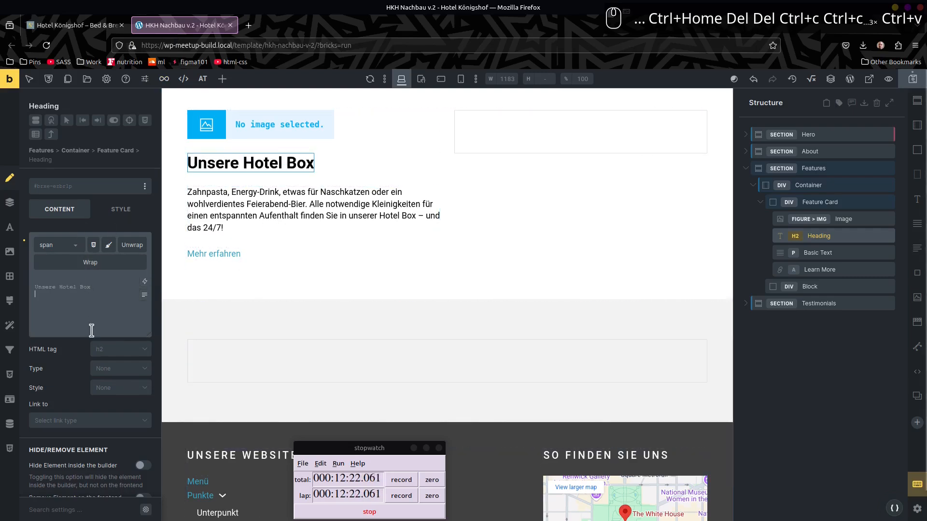
key(ctrl+Home)
key(Delete)
key(Delete)
key(End)
key(Delete)
key(Delete)
key(Home)
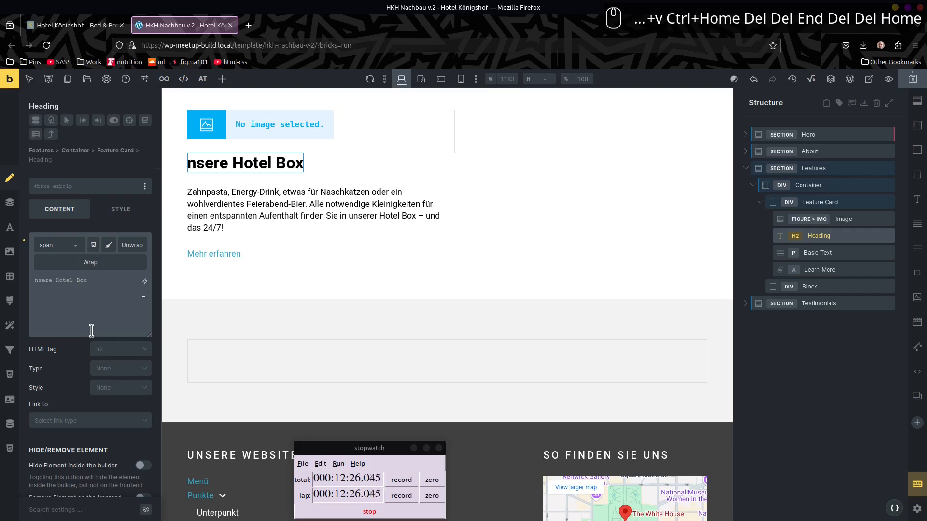
text(U)
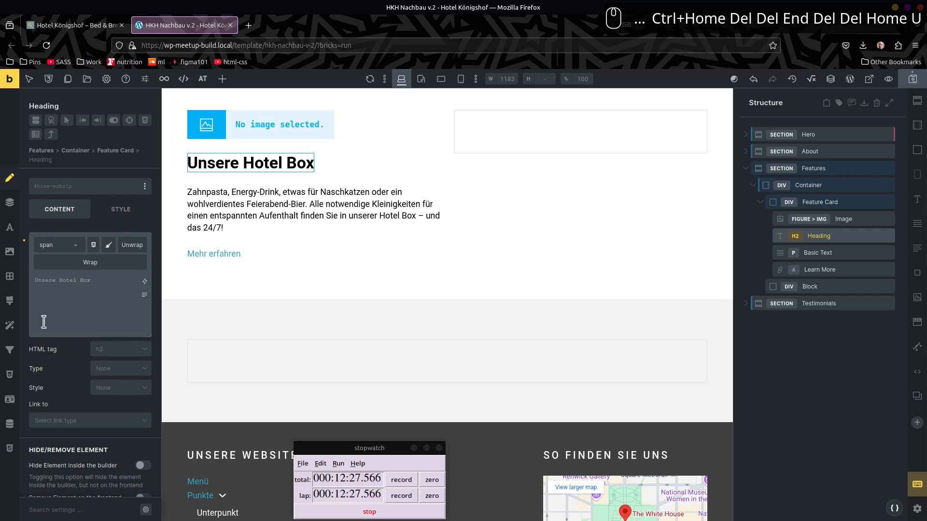
Step: Insert platzhalter-bild_hell.jpg from the media library as the card's image and set its image size to Medium (600×338)
click(262, 123)
click(78, 246)
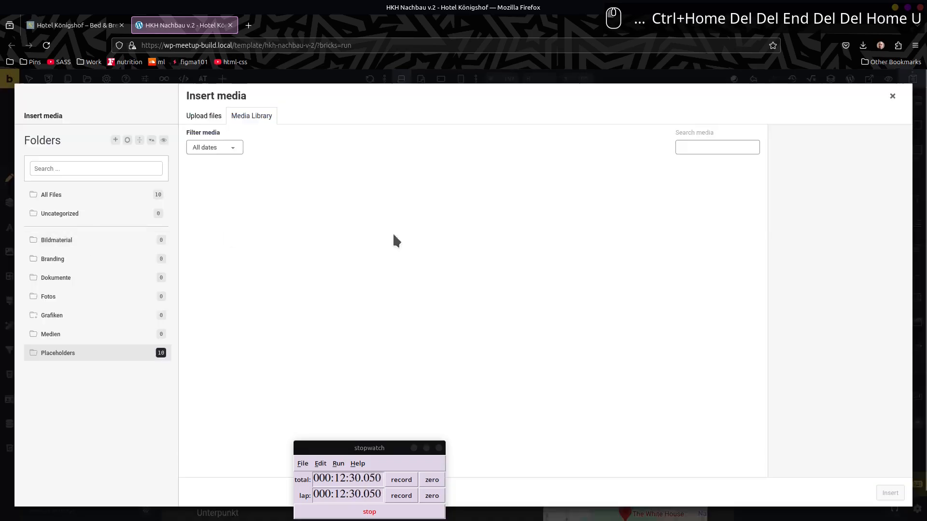
click(589, 190)
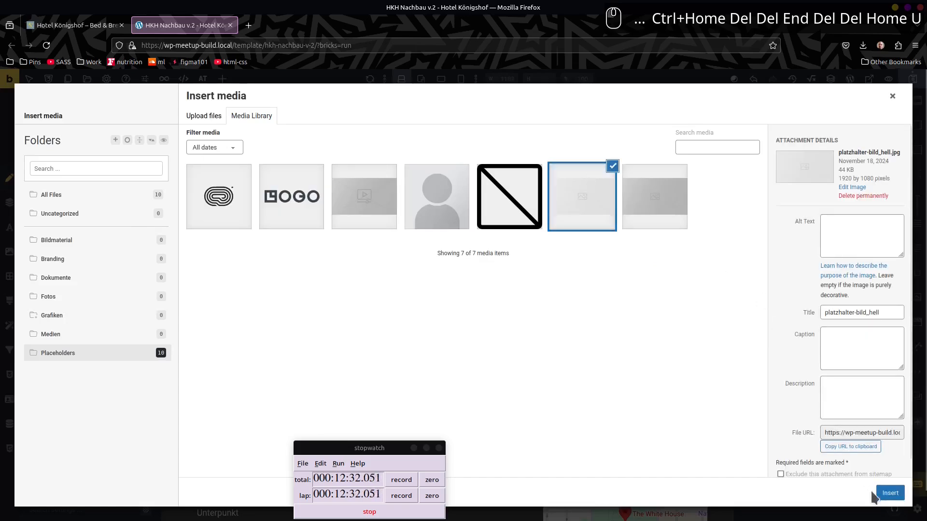
click(889, 494)
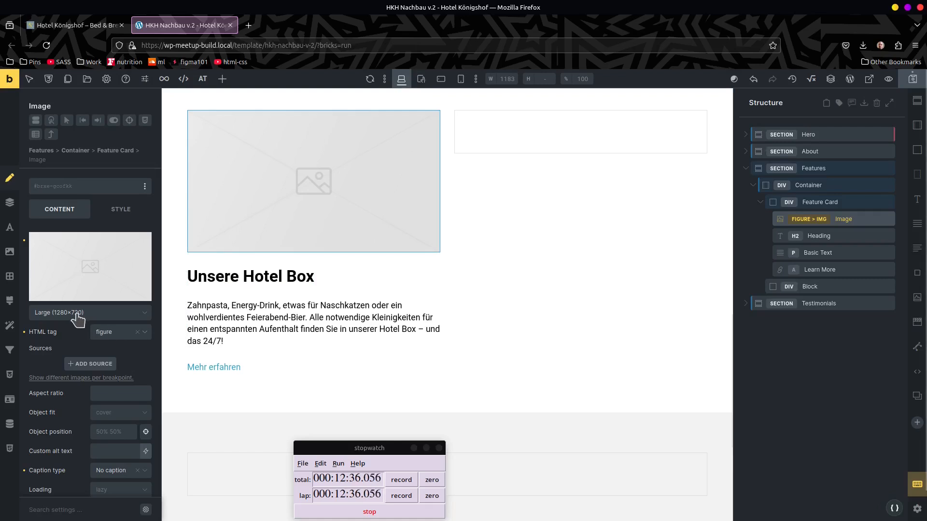
click(78, 313)
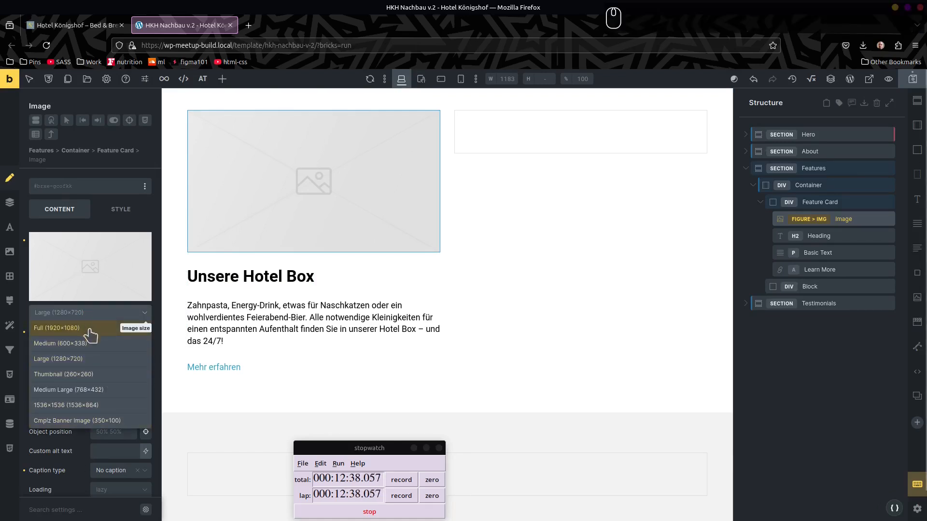
click(98, 346)
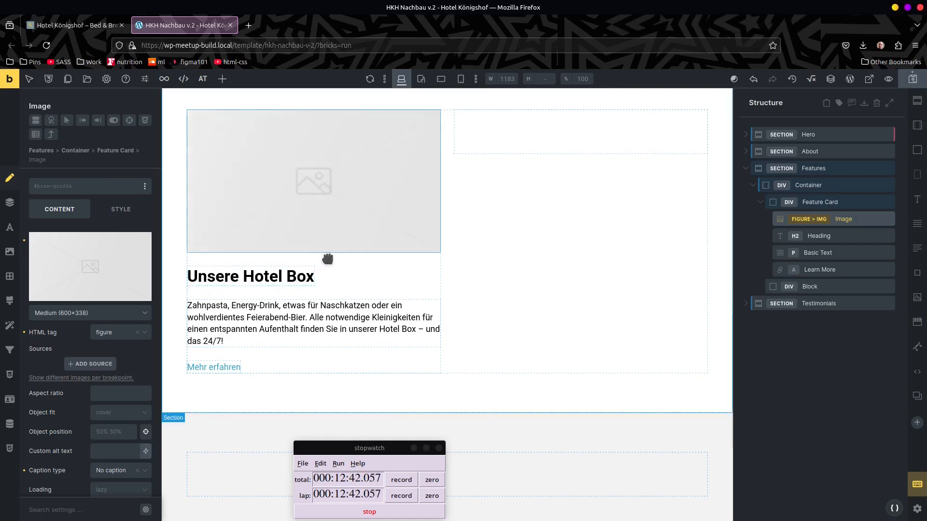
Step: Set the card image's width to 100% and its height to 25rem
click(112, 213)
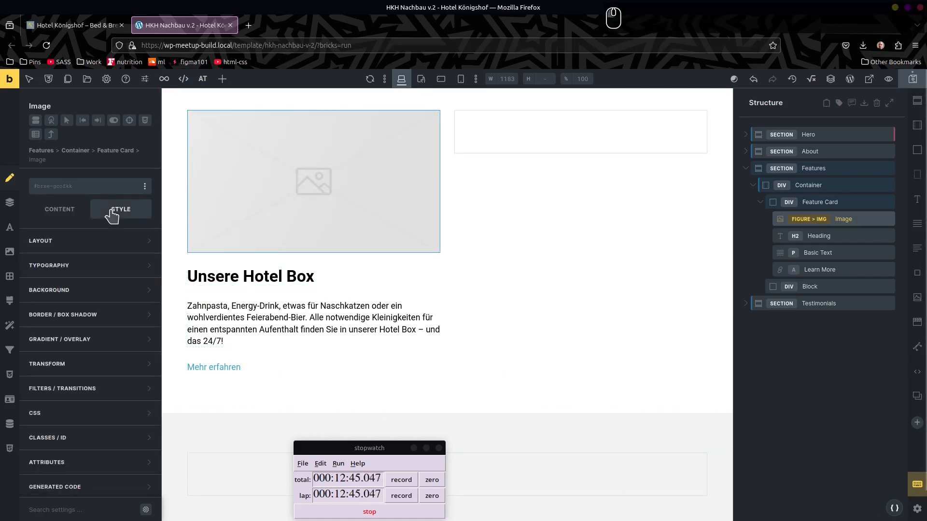
click(95, 249)
scroll(86, 279, down, 3)
click(124, 341)
text(100%)
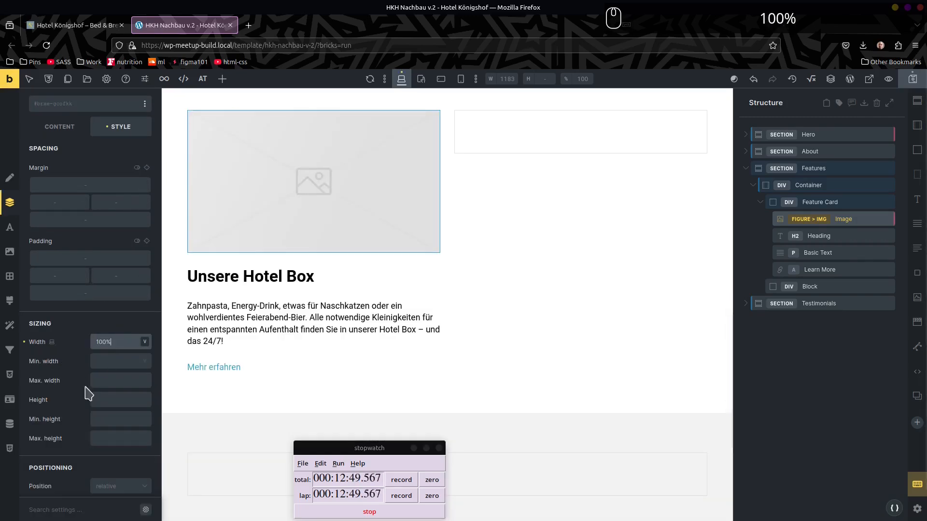
click(111, 400)
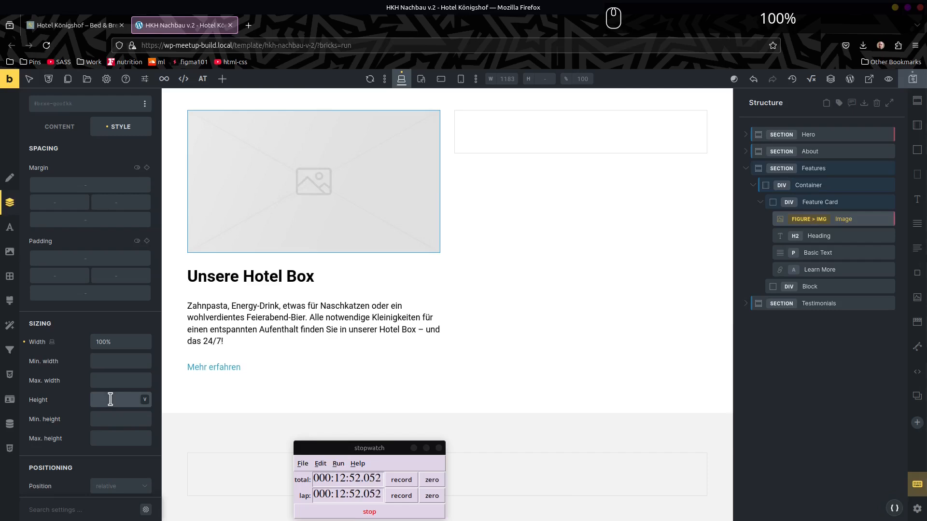
text(25rem)
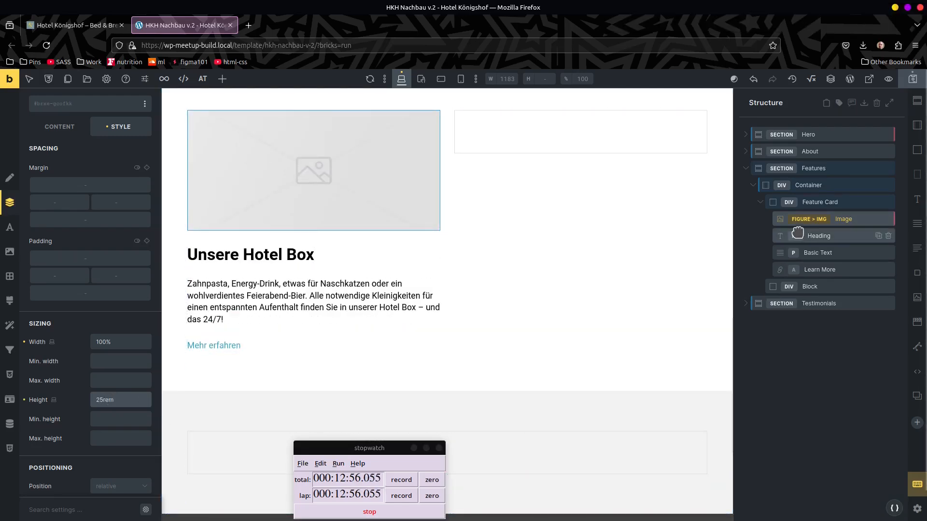
key(ctrl+shift+Left)
key(Escape)
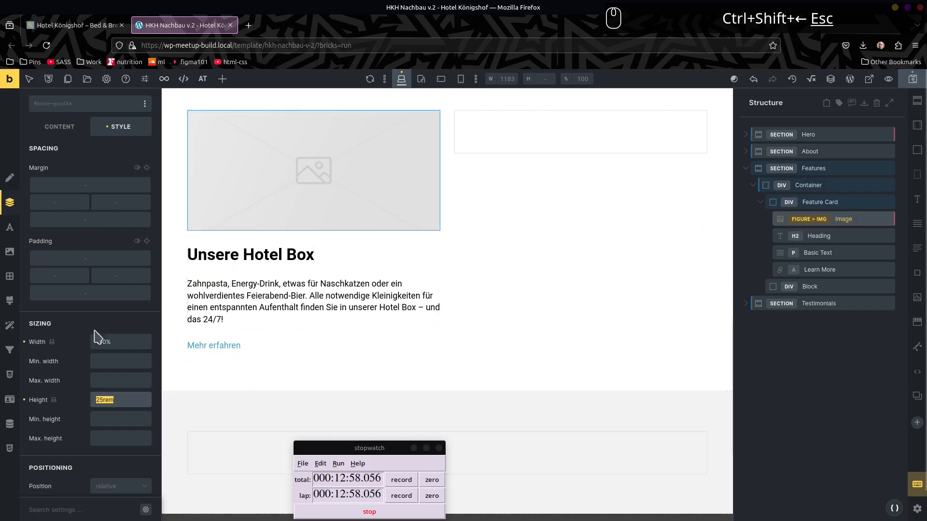
key(ctrl+shift+Left)
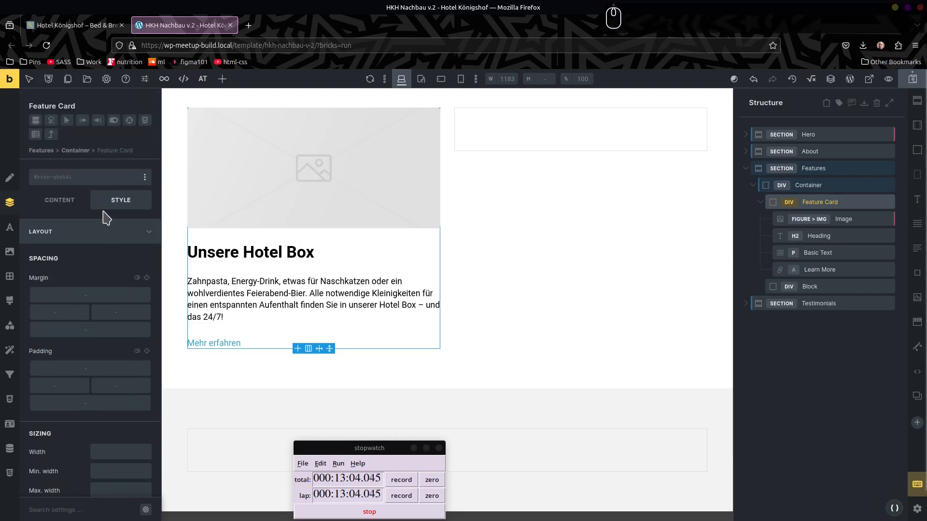
Step: Center the Feature Card's content on the cross axis and set its text alignment to center
click(46, 199)
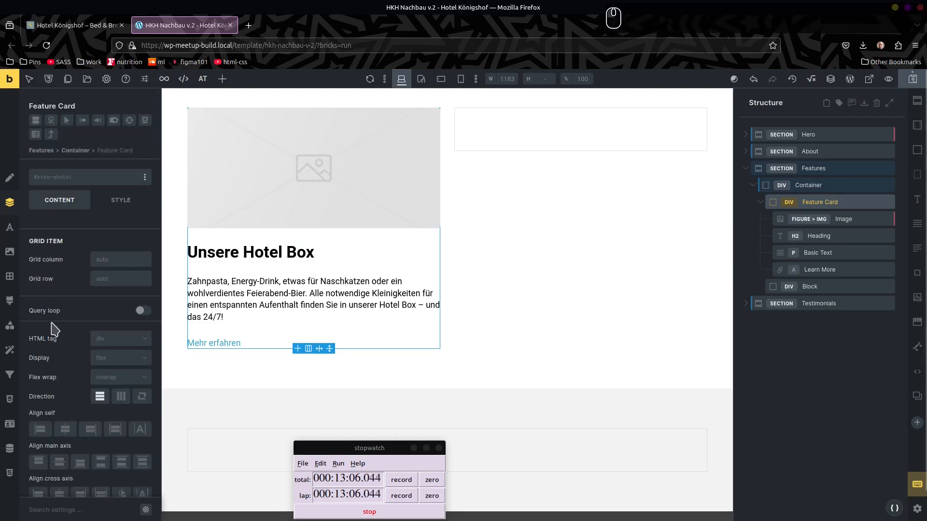
click(59, 492)
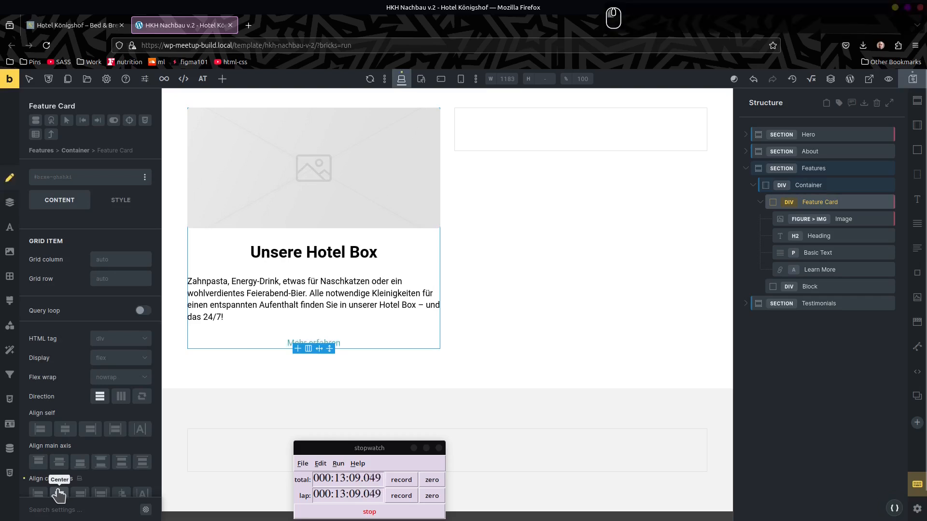
click(16, 228)
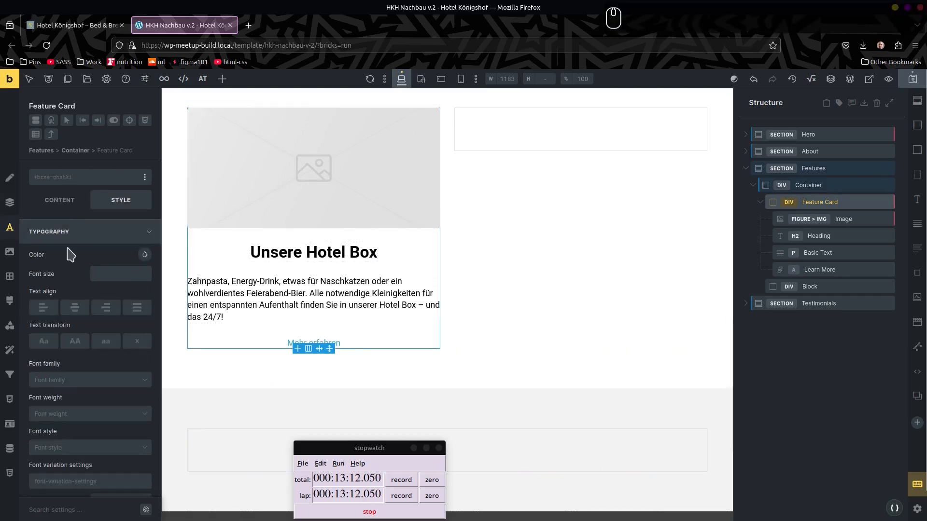
click(75, 308)
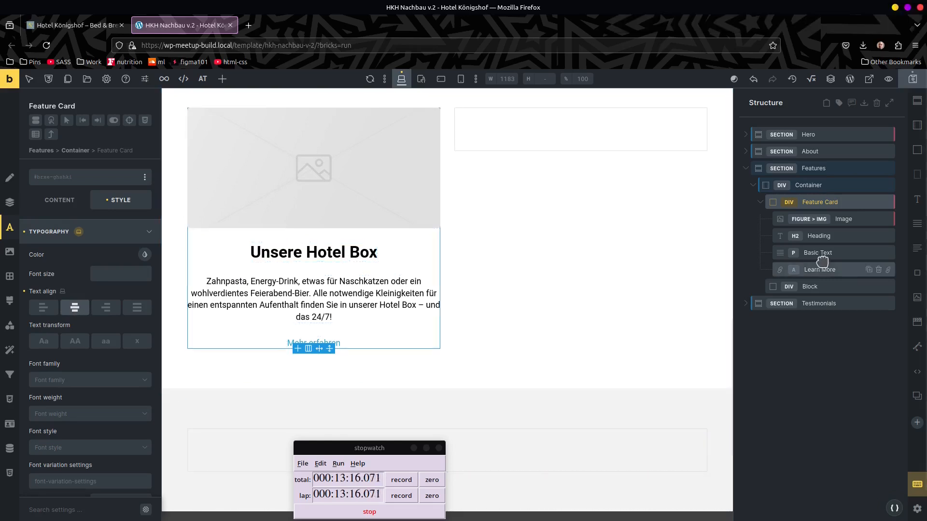
drag(821, 204, 840, 223)
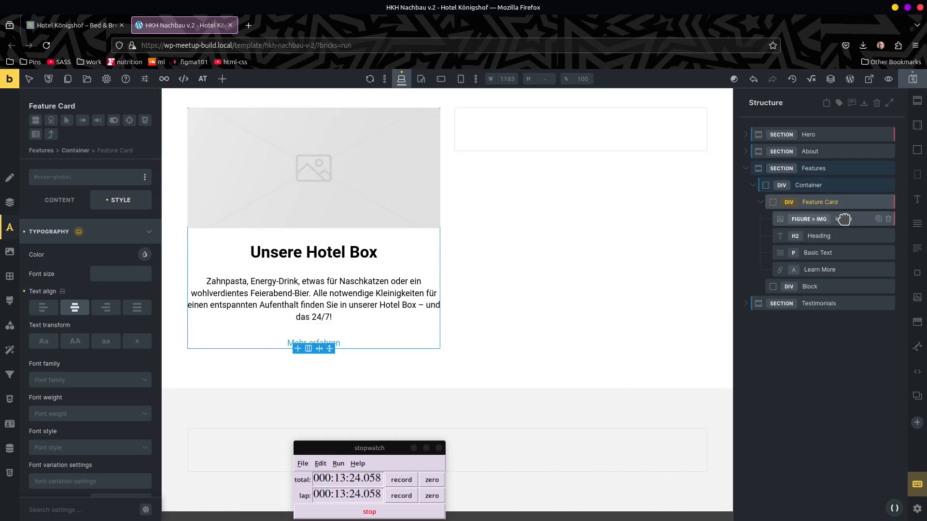
right_click(823, 204)
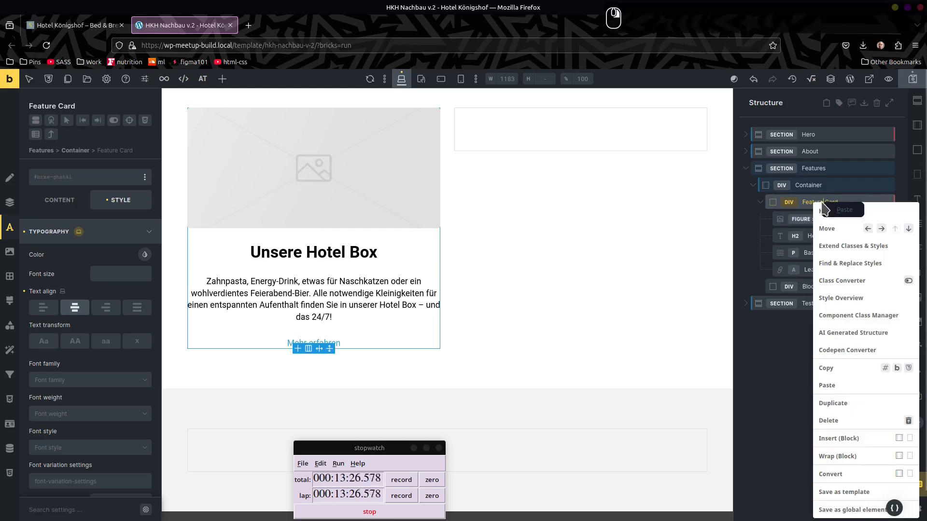
click(854, 289)
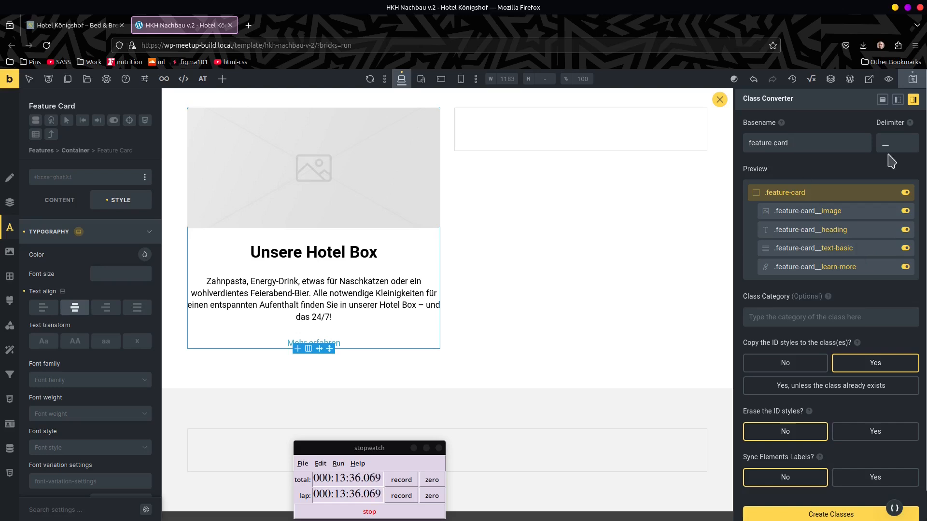
click(720, 99)
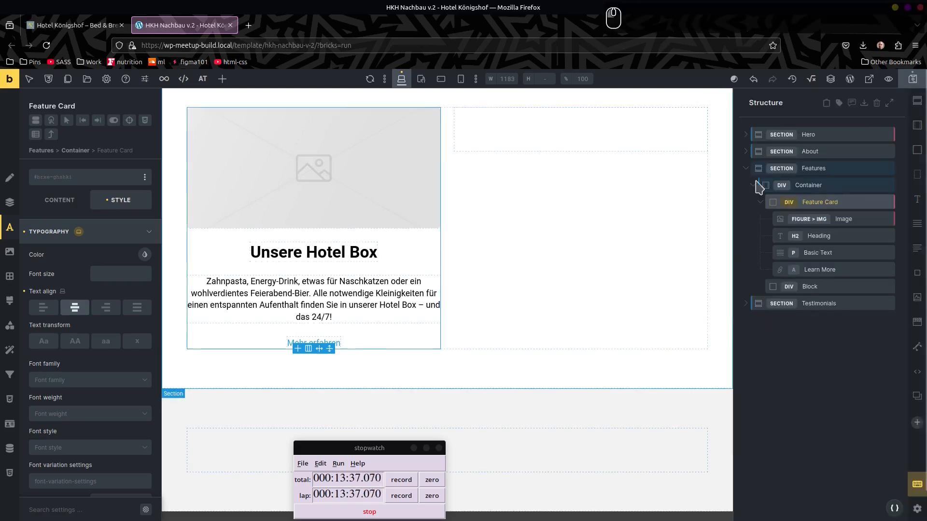
Step: Rename the card's Basic Text element to "body" and its Learn More element to "Link"
double_click(830, 252)
text(body)
key(Return)
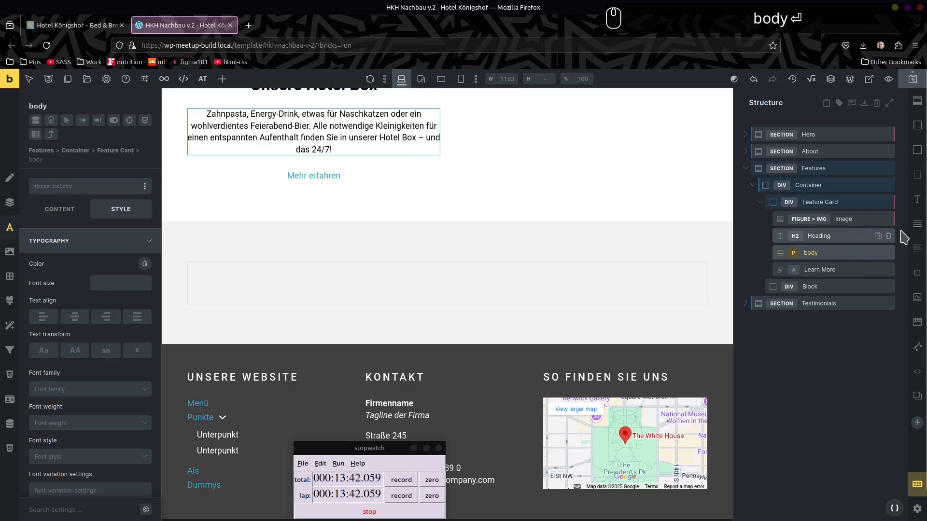
double_click(821, 269)
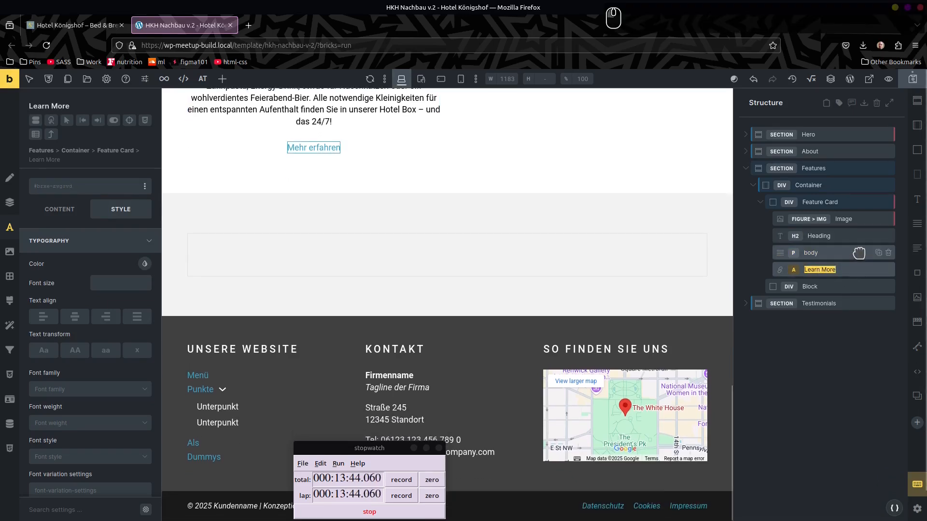
text(Link)
key(Return)
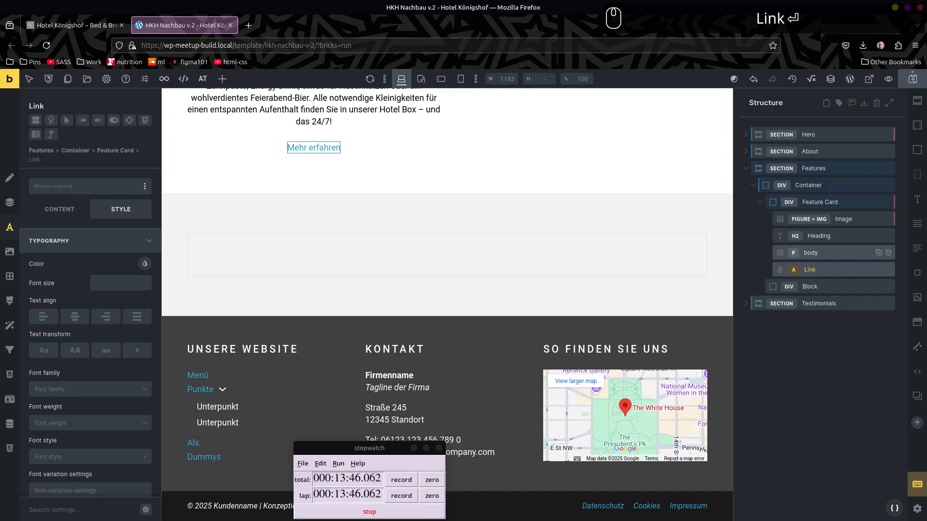
Step: Create classes for the Feature Card and its child elements with the Class Converter, choosing to erase the ID styles
click(818, 203)
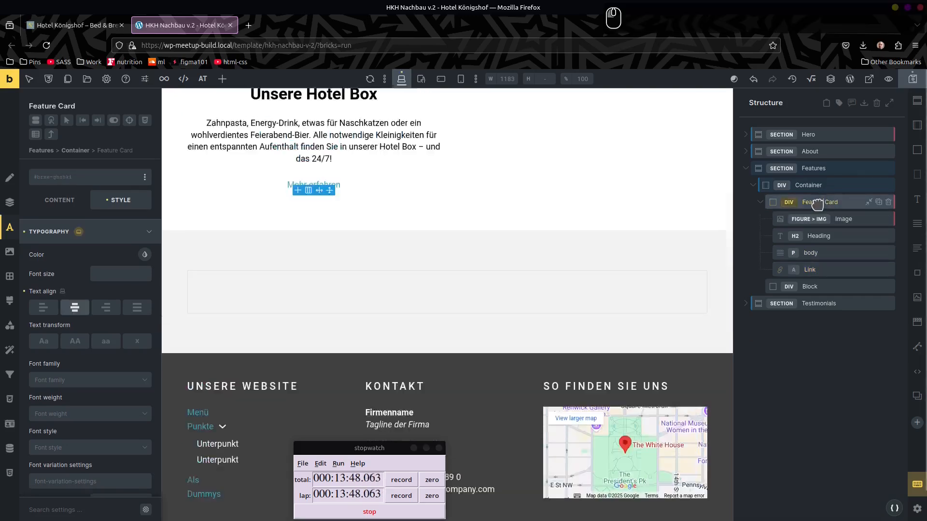
right_click(818, 204)
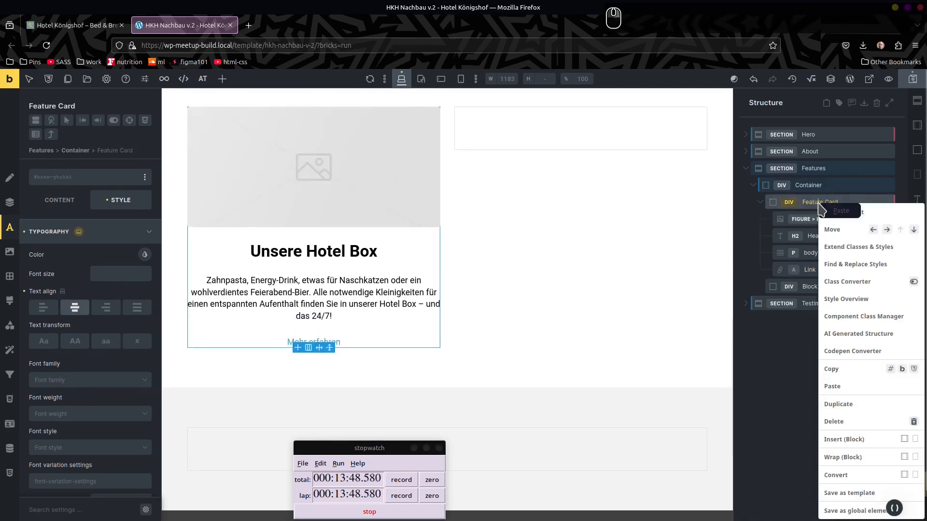
click(864, 284)
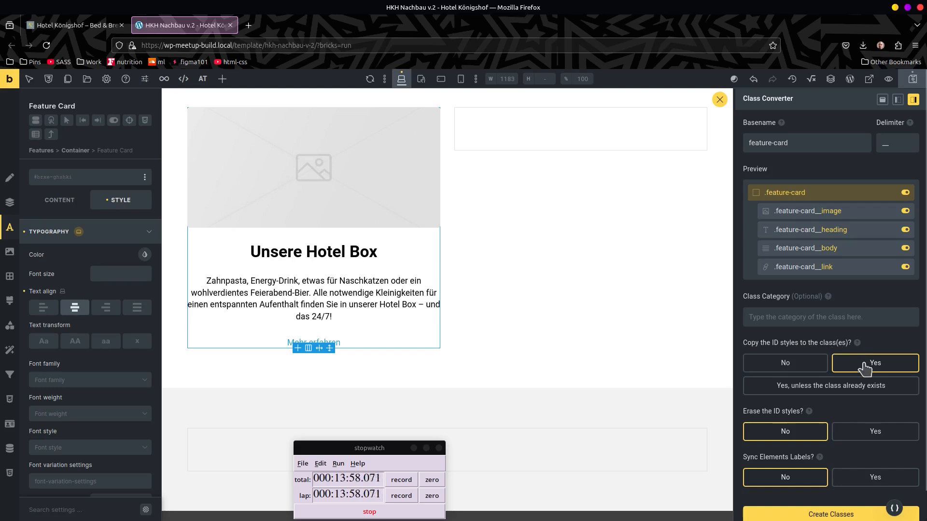
click(859, 436)
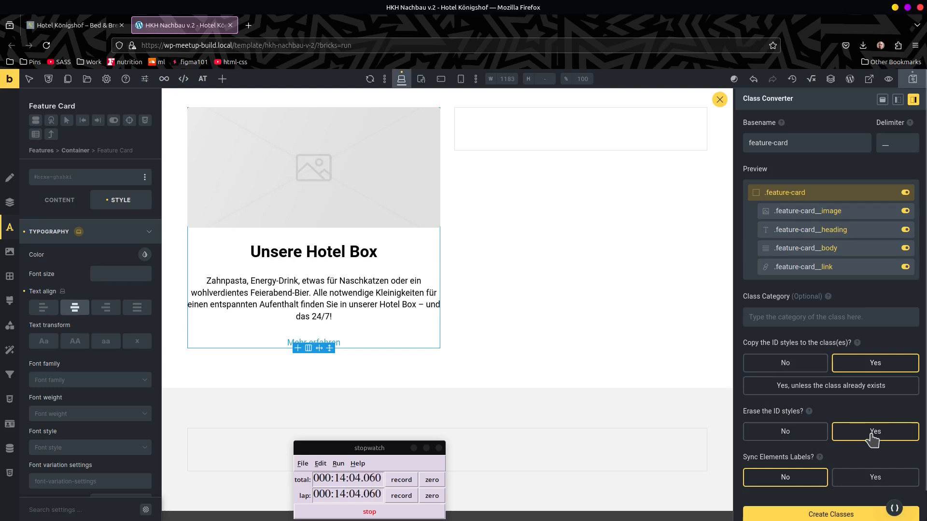
click(824, 515)
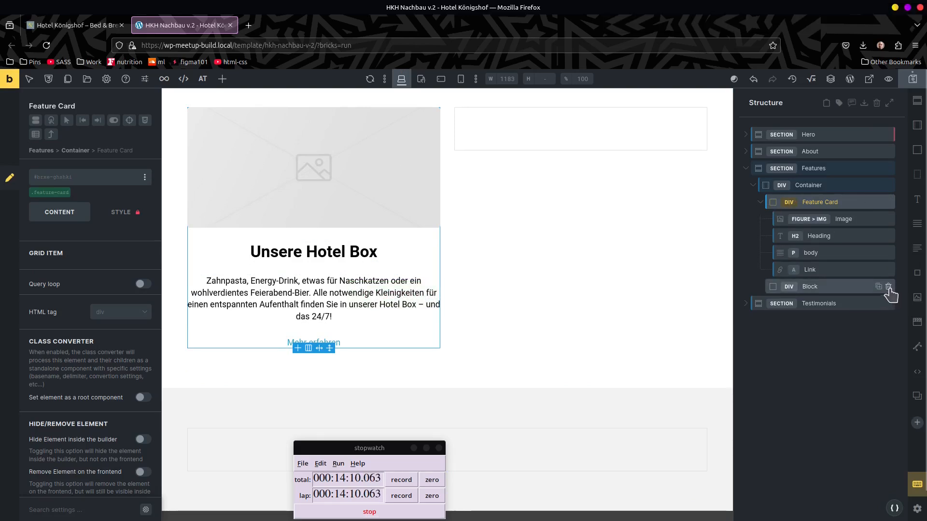
Step: Delete the empty Block below the Feature Card in the structure and collapse the card's children
click(889, 287)
click(765, 205)
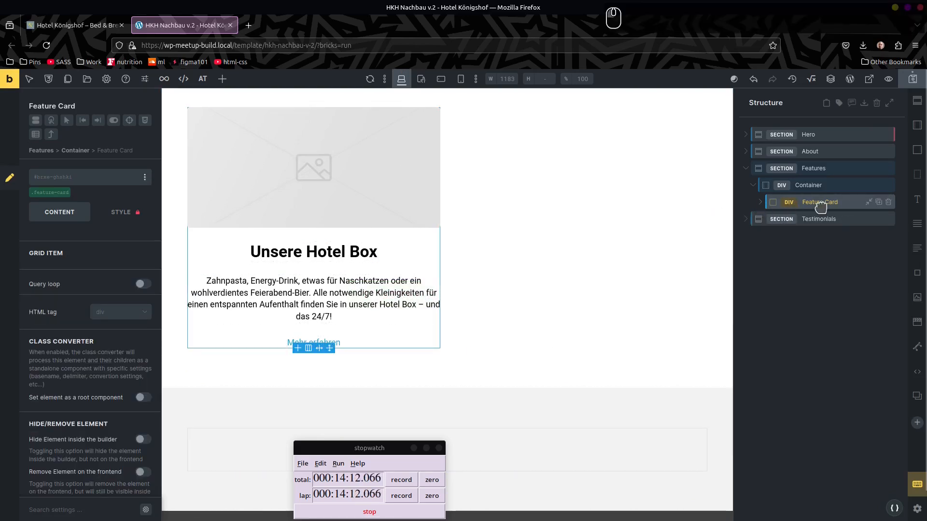
Step: Duplicate the Feature Card inside the Features container and select the copy
key(ctrl+shift+d)
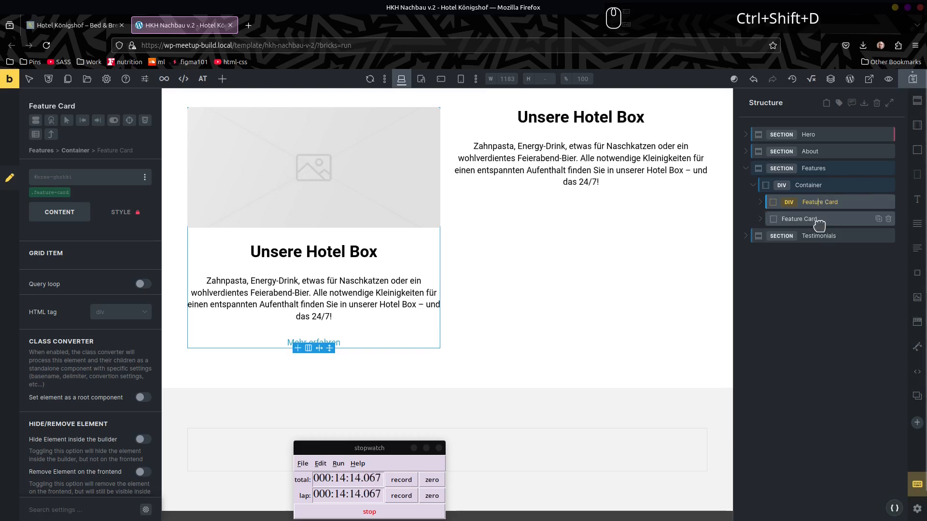
click(820, 220)
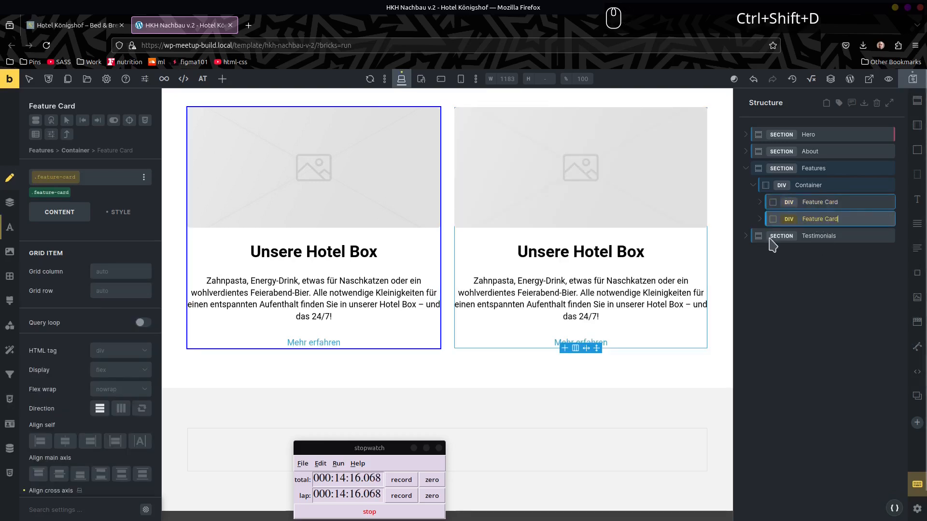
Step: Clear the maximum height from the feature card image's class styles
click(542, 158)
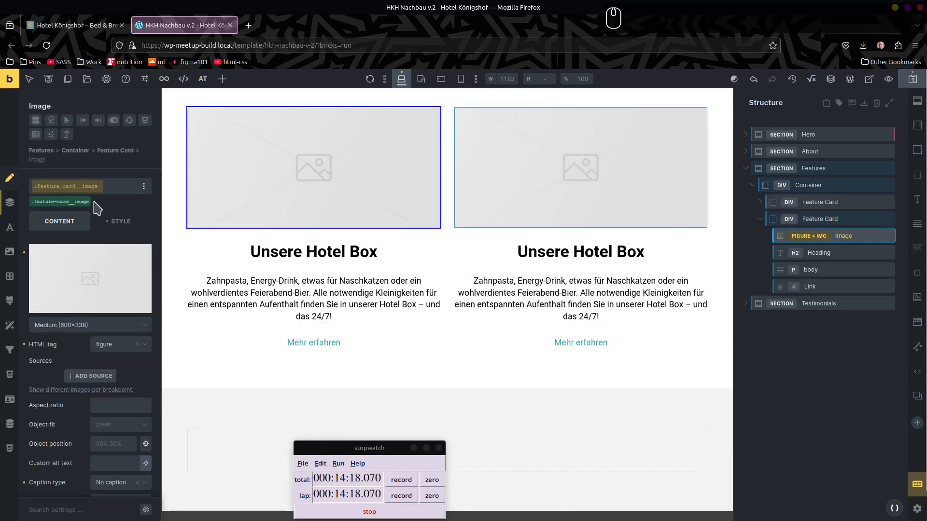
click(125, 222)
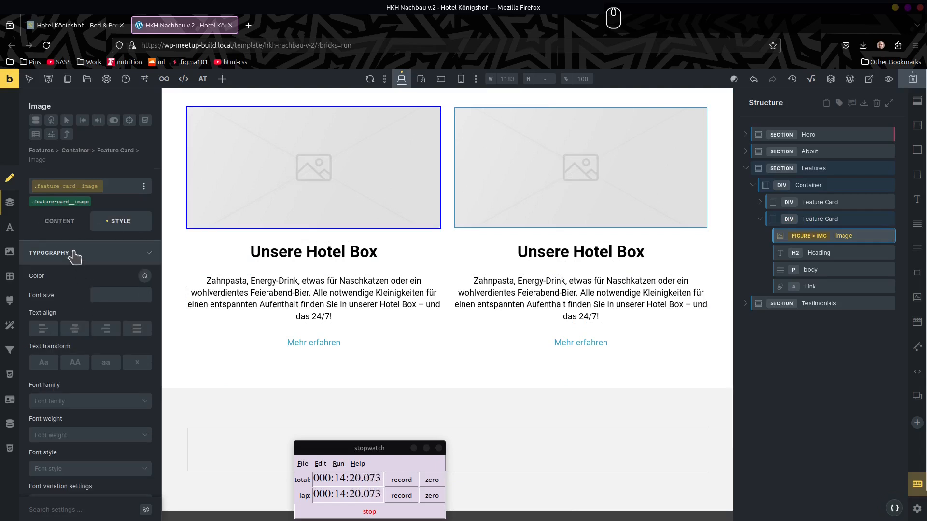
click(36, 253)
click(9, 203)
scroll(104, 389, down, 3)
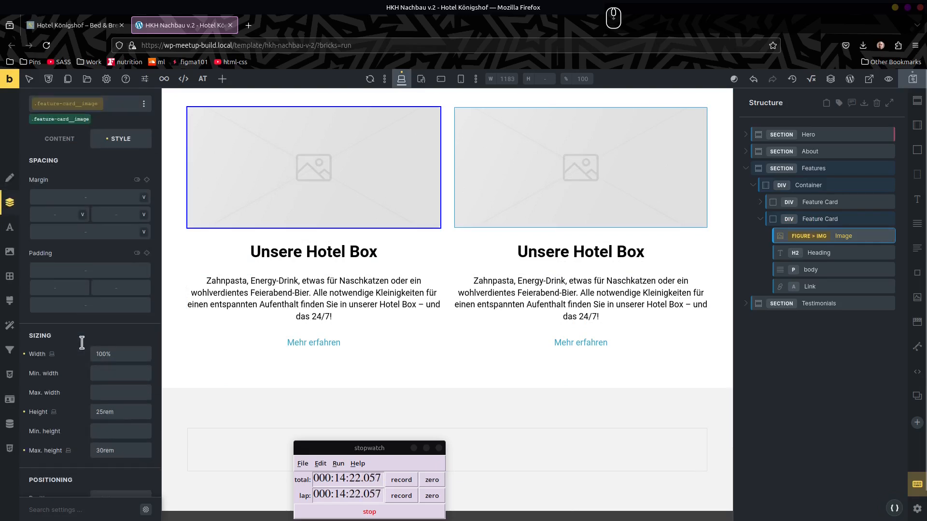
click(26, 451)
Step: Set the feature card image's height to 22rem on its class
click(99, 412)
key(shift+Up)
key(shift+Up)
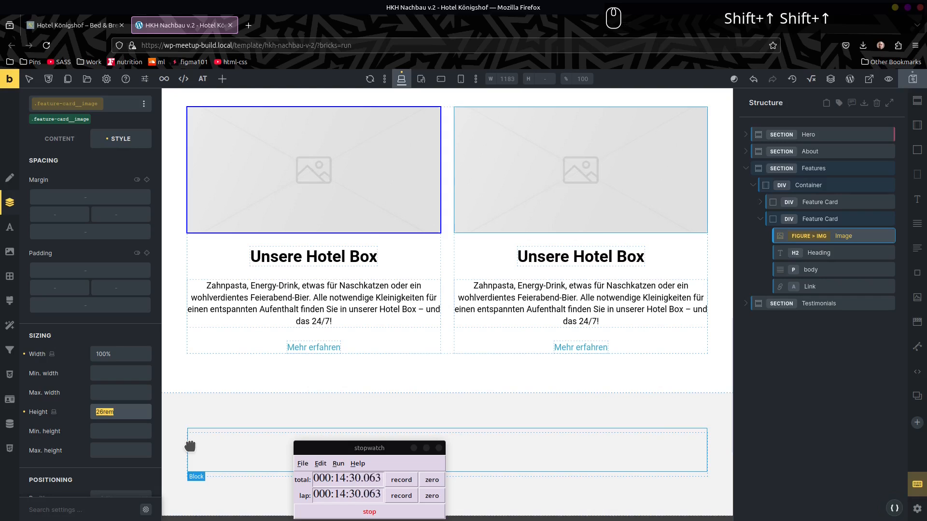
key(Home)
key(Right)
key(shift+Right)
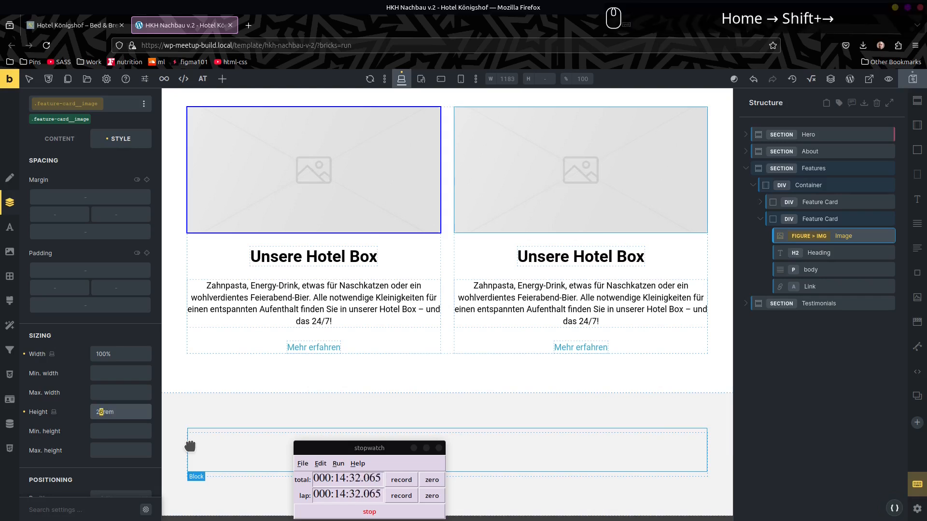
text(8)
key(shift+Left)
text(2)
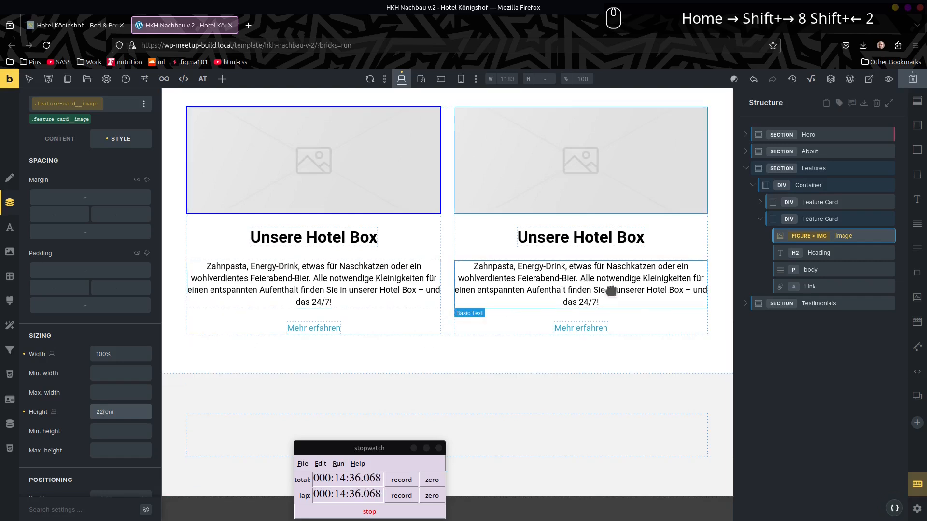
Step: Select the empty card element inside the Testimonials section's container
scroll(577, 268, down, 3)
click(471, 253)
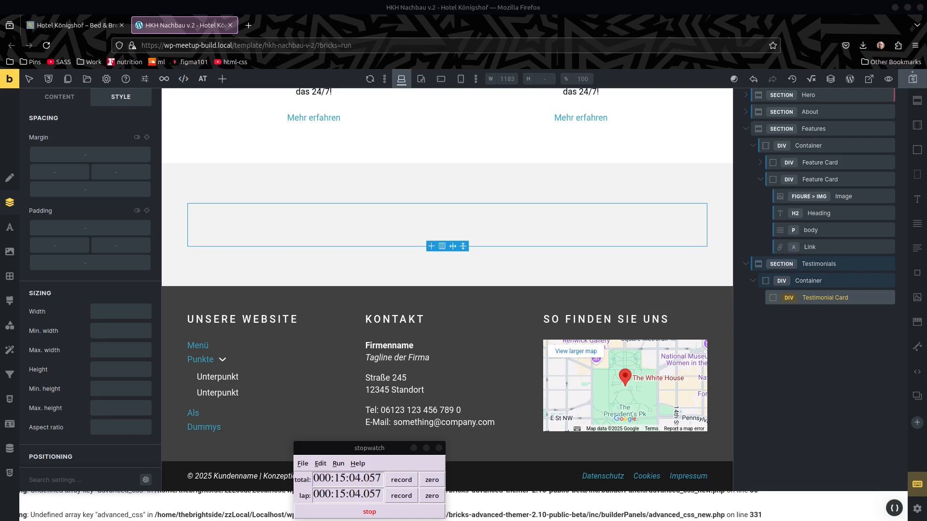
key(Delete)
key(Up)
key(ctrl+Right)
key(ctrl+Right)
key(ctrl+Right)
key(shift+Home)
text(Alle Sektionen)
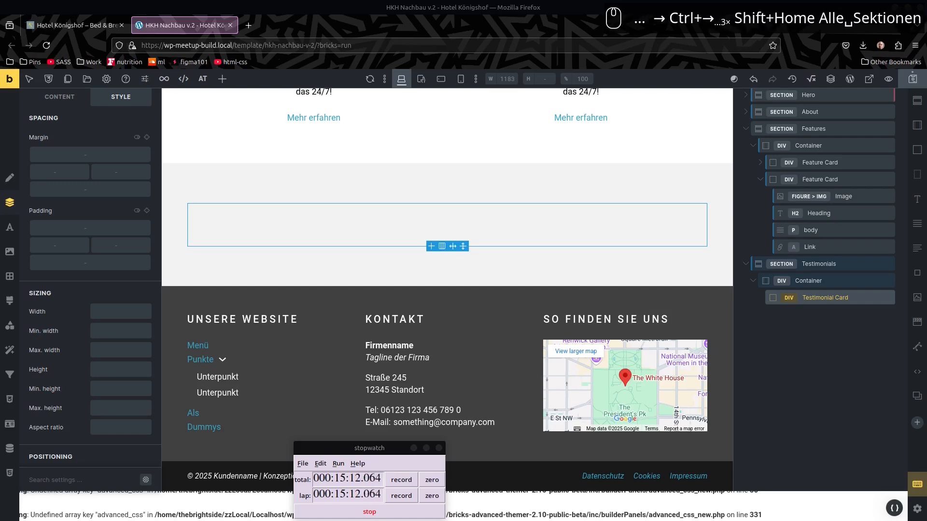
double_click(829, 298)
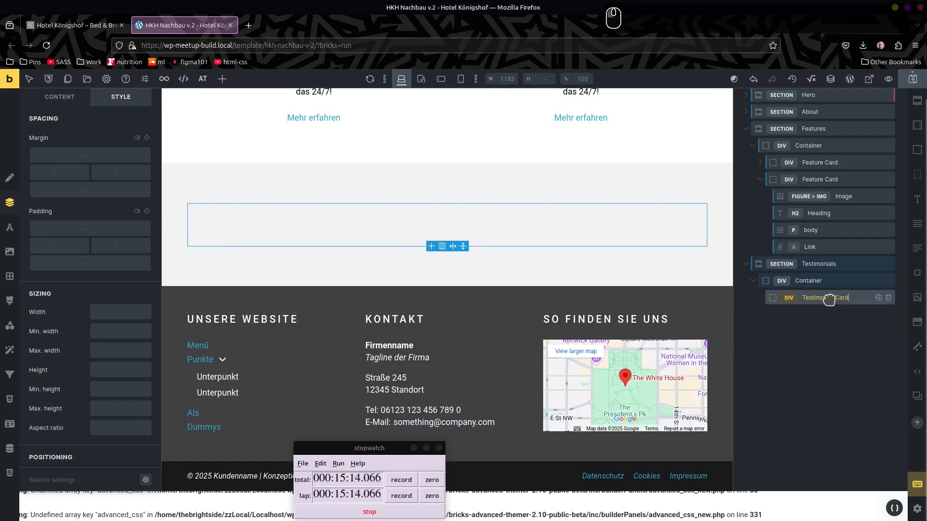
Step: Apply only the four-column auto grid utility class, grid--auto-4, to the Testimonials container
click(822, 283)
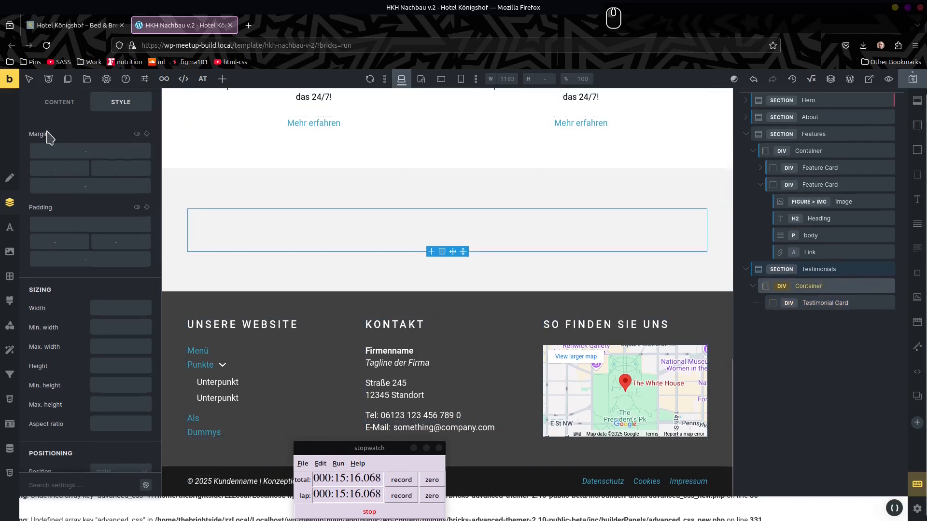
scroll(117, 259, up, 2)
scroll(117, 259, up, 3)
click(59, 152)
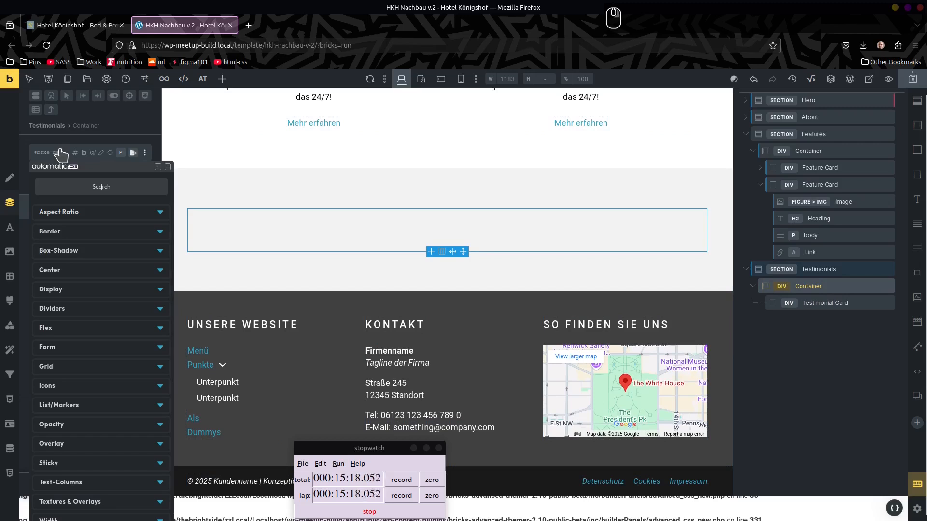
text(grid)
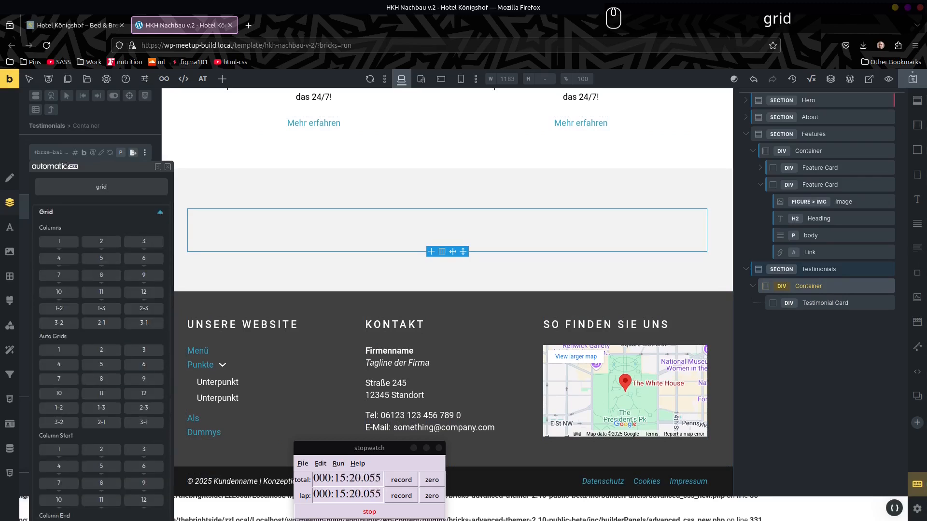
click(138, 350)
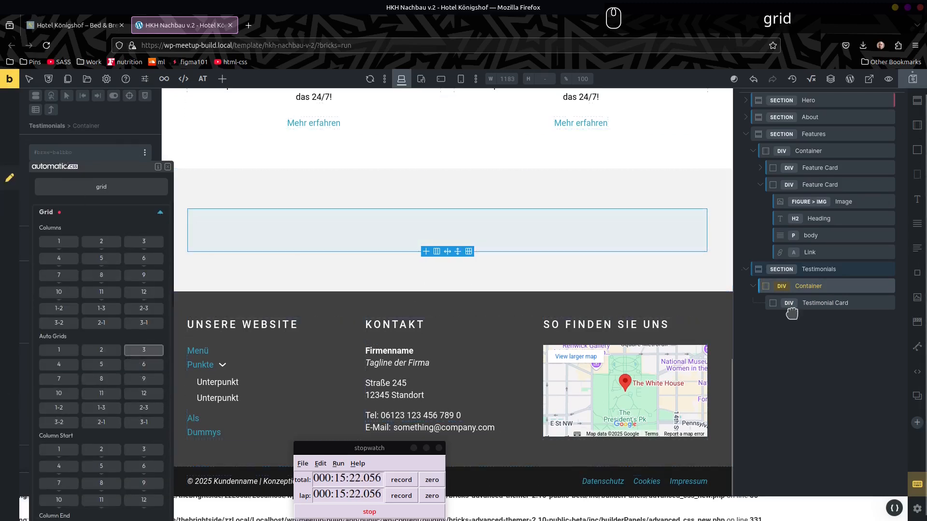
click(65, 367)
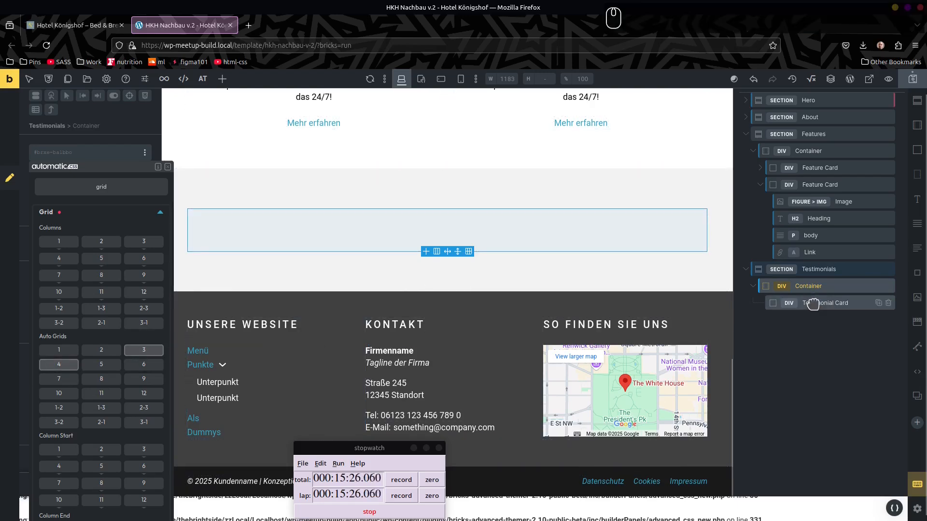
click(139, 351)
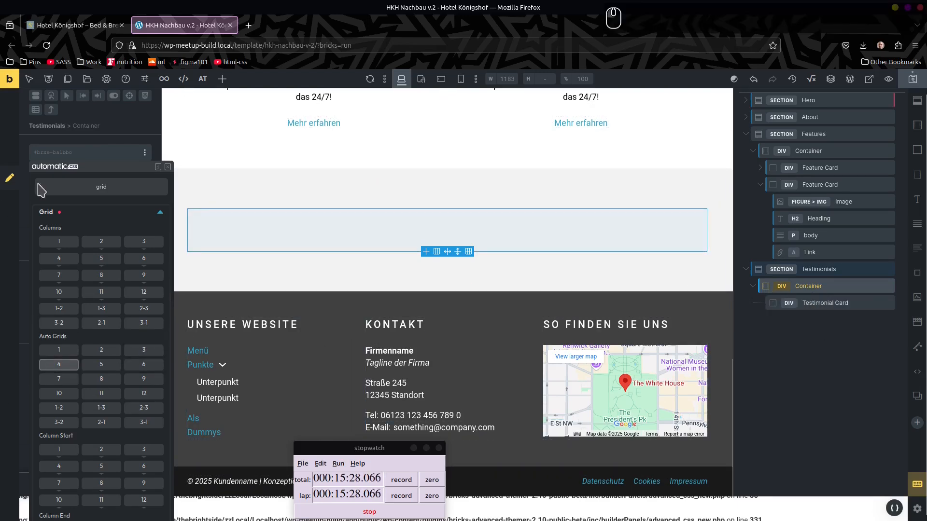
click(135, 142)
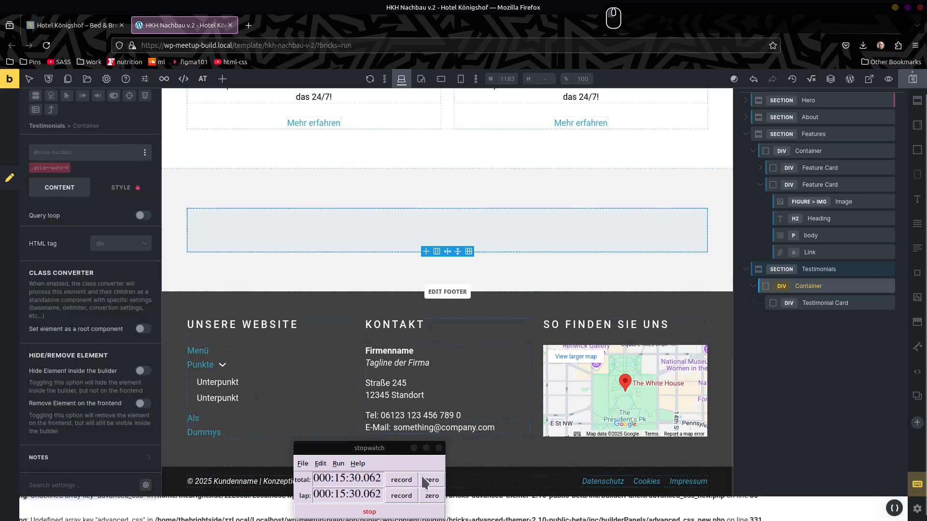
Step: Add a Heading, a Basic Text and a Post Content element to the Testimonial Card
double_click(822, 306)
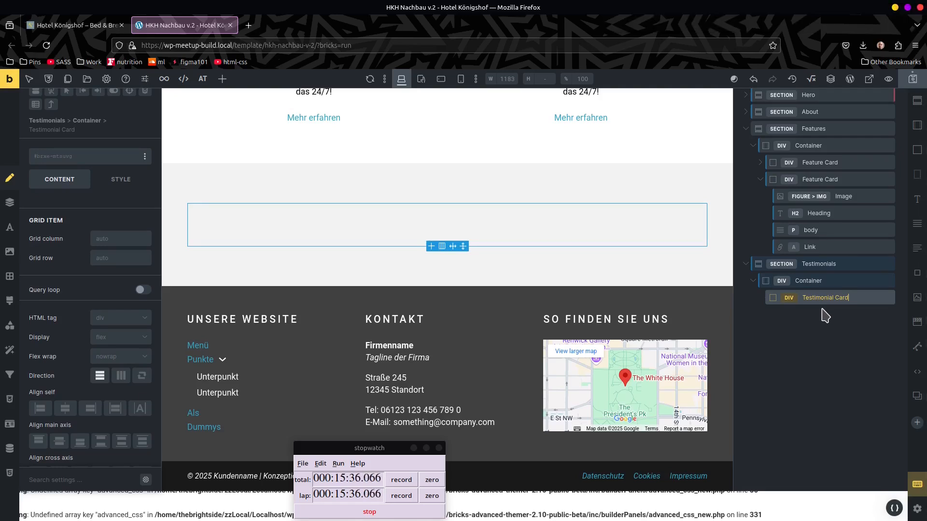
click(825, 305)
key(h)
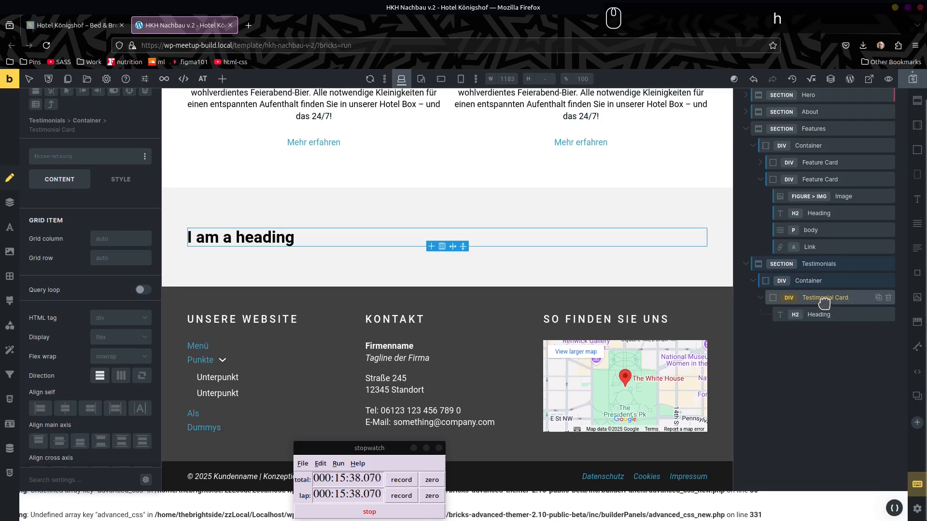
key(a)
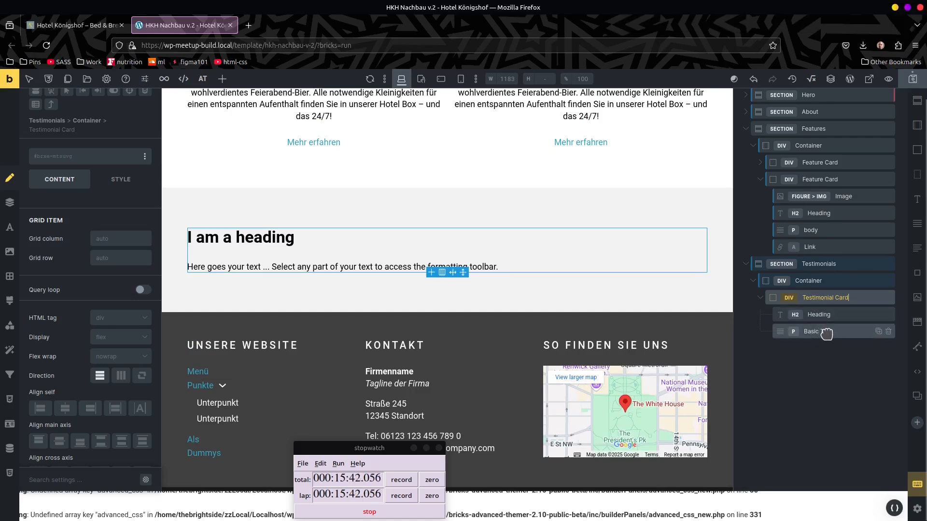
key(ctrl+shift+e)
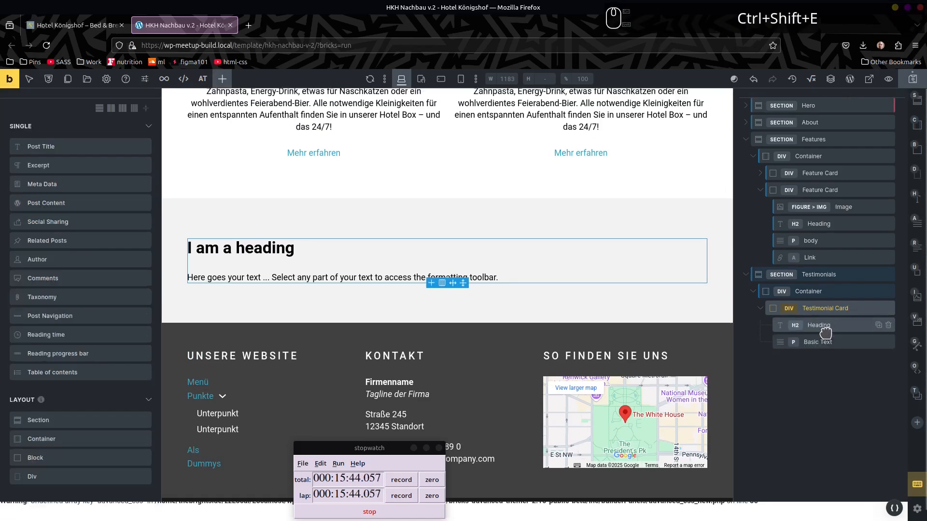
text(content)
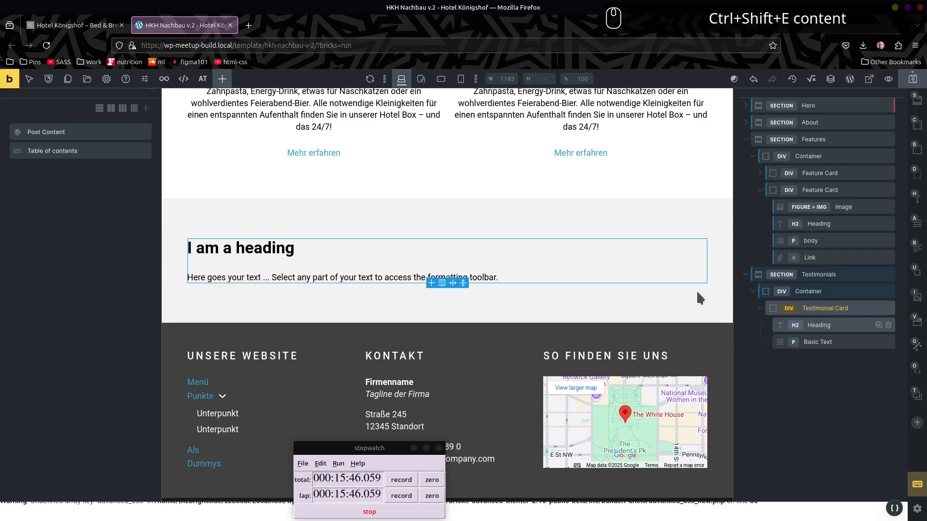
drag(51, 135, 823, 358)
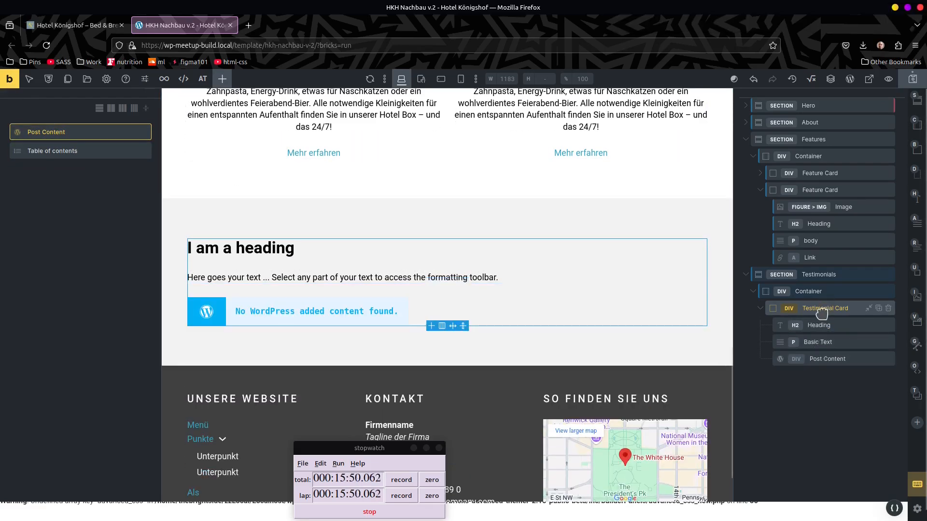
Step: Change the Testimonial Card heading's HTML tag to h3 and replace its text with the dynamic tag {post_title}
click(822, 310)
double_click(820, 325)
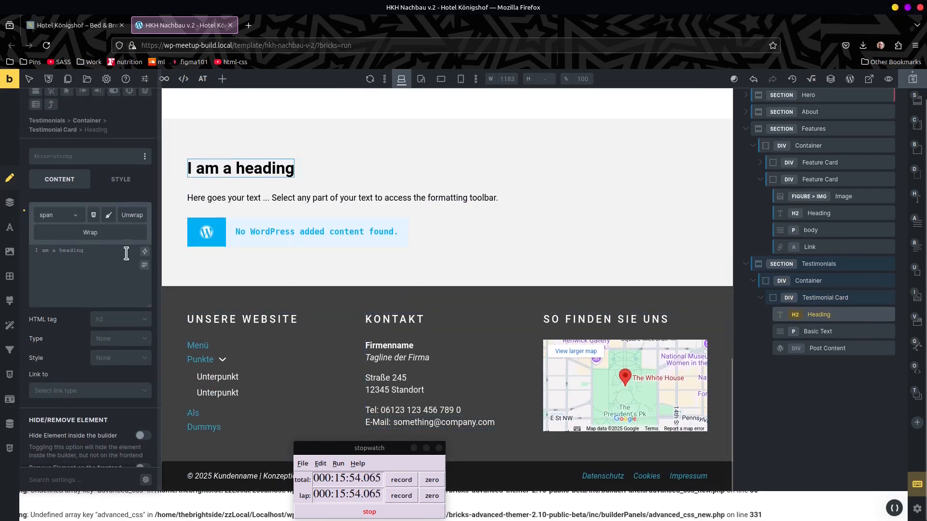
triple_click(111, 258)
key(BackSpace)
click(146, 249)
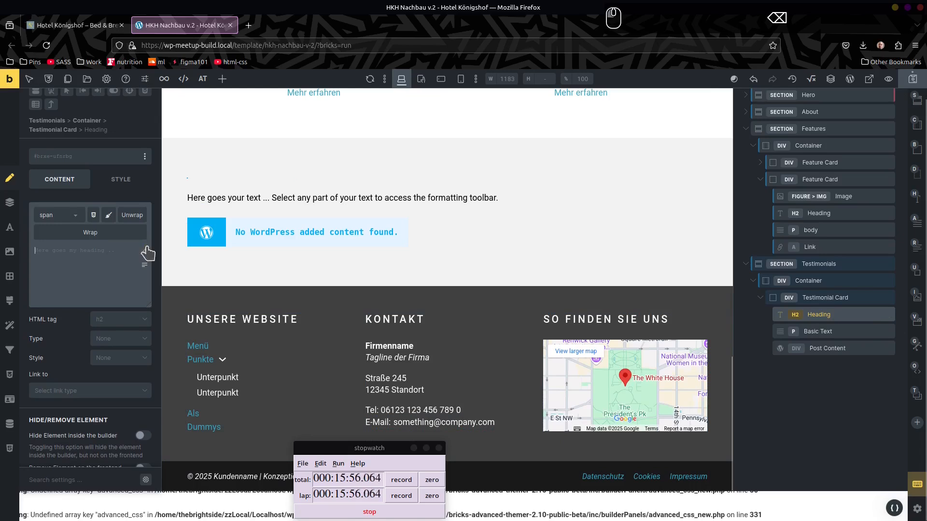
click(117, 323)
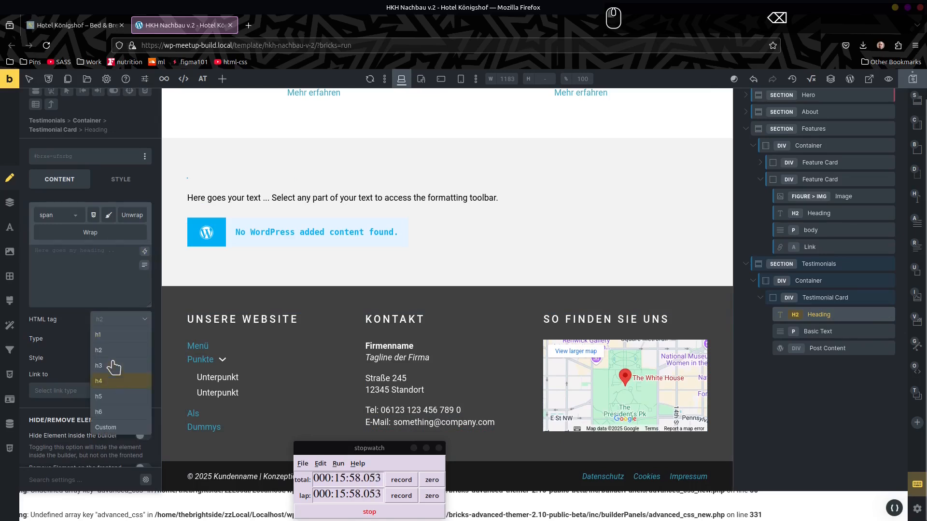
click(113, 366)
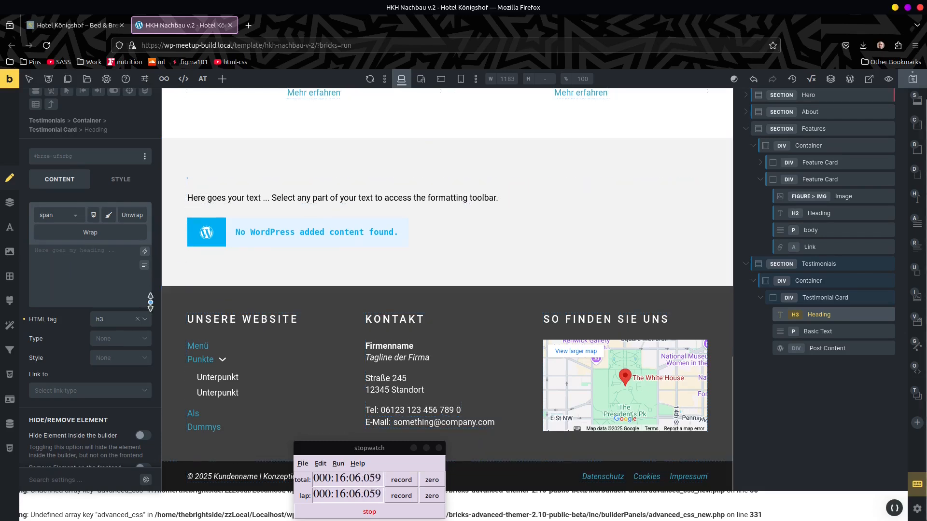
click(145, 252)
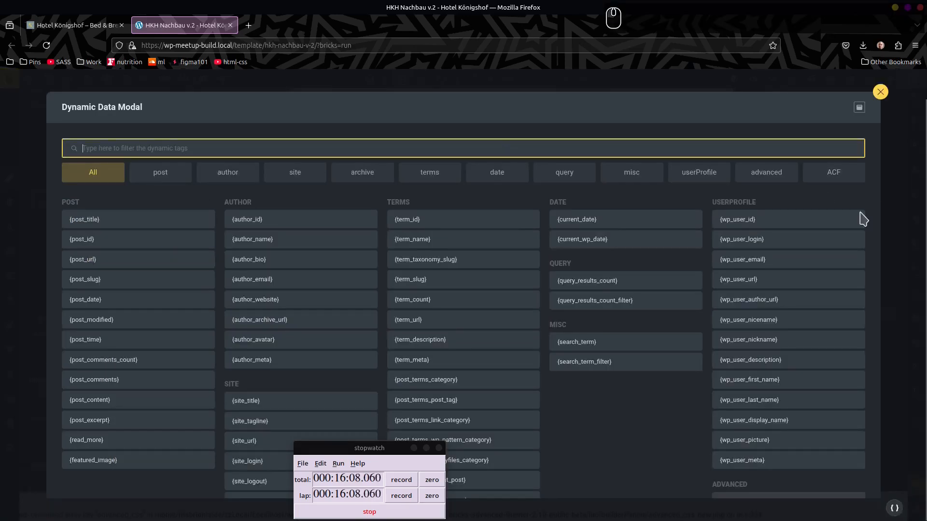
click(141, 220)
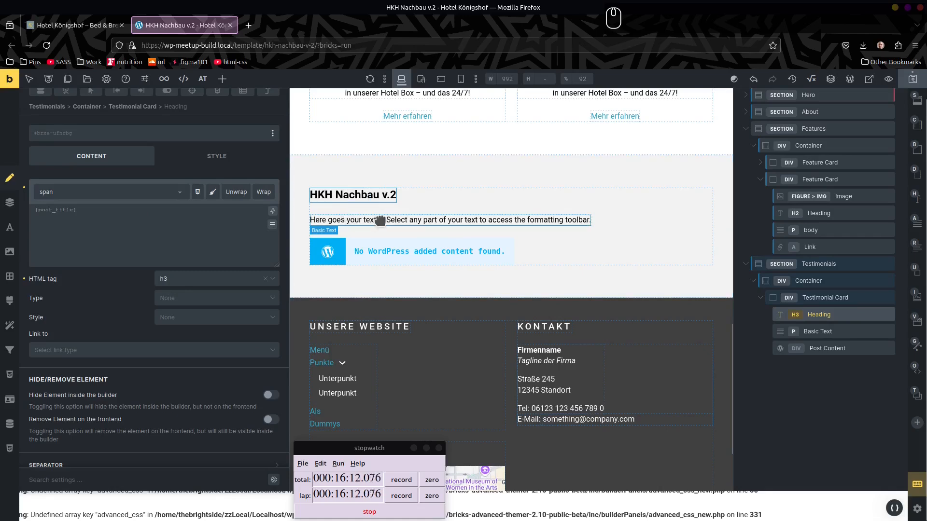
Step: Replace the Testimonial Card's Basic Text content with the dynamic tag {acf_testim-position}
click(315, 217)
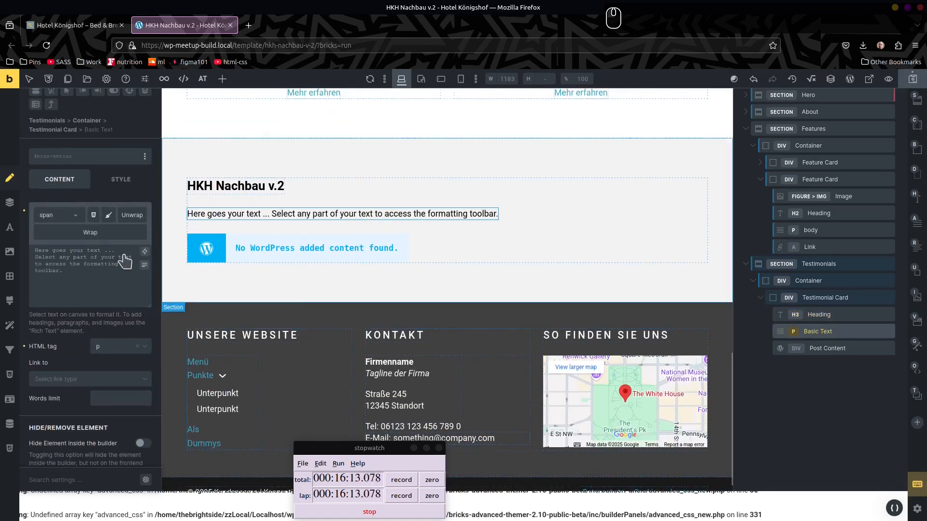
click(82, 263)
key(ctrl+a)
key(BackSpace)
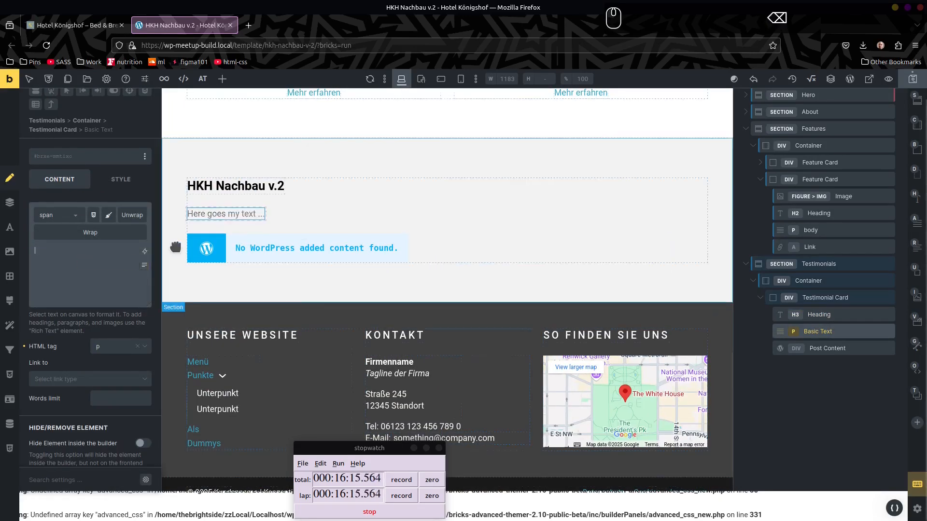
click(144, 253)
scroll(777, 386, down, 2)
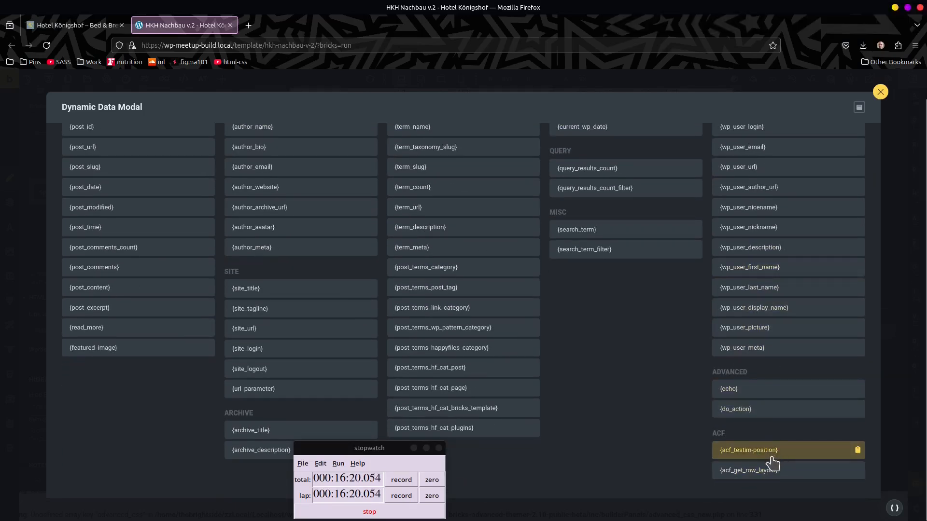
click(767, 454)
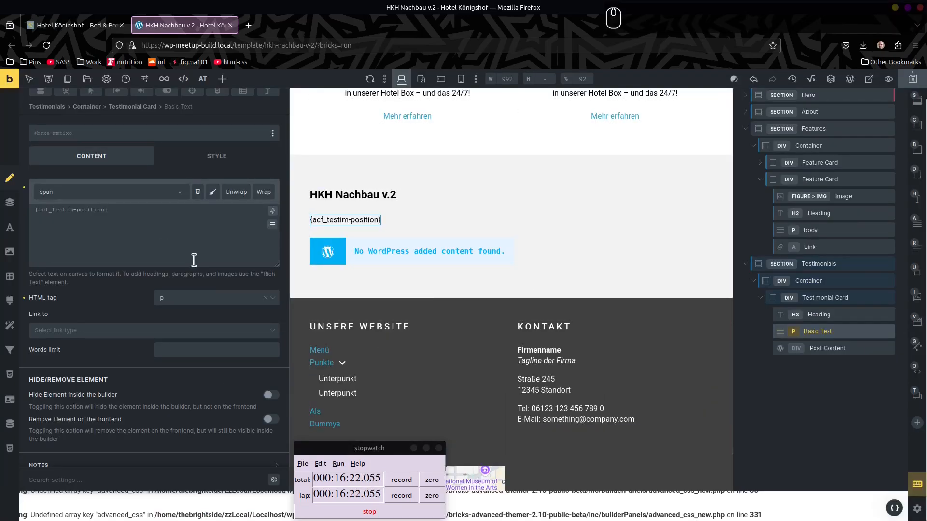
Step: Enable a query loop on the Testimonial Card with type Posts and the testimonials post type
click(439, 250)
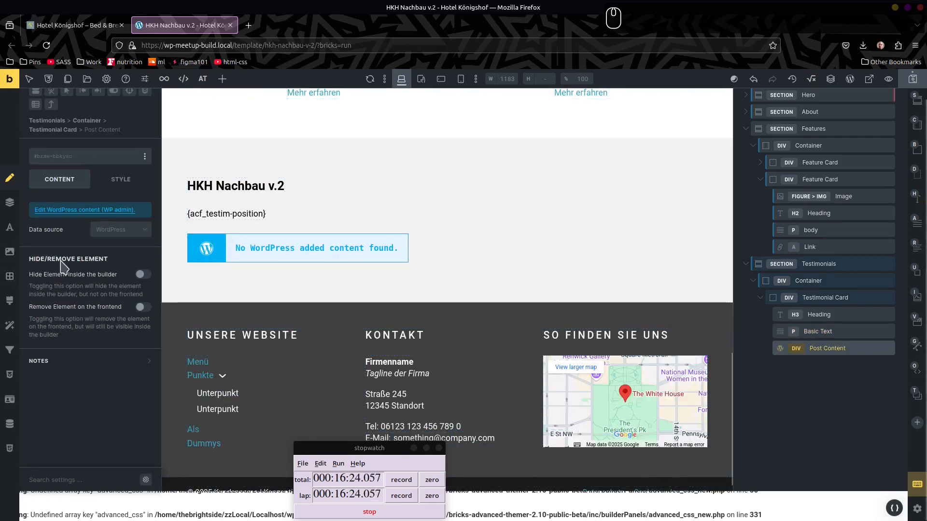
click(821, 299)
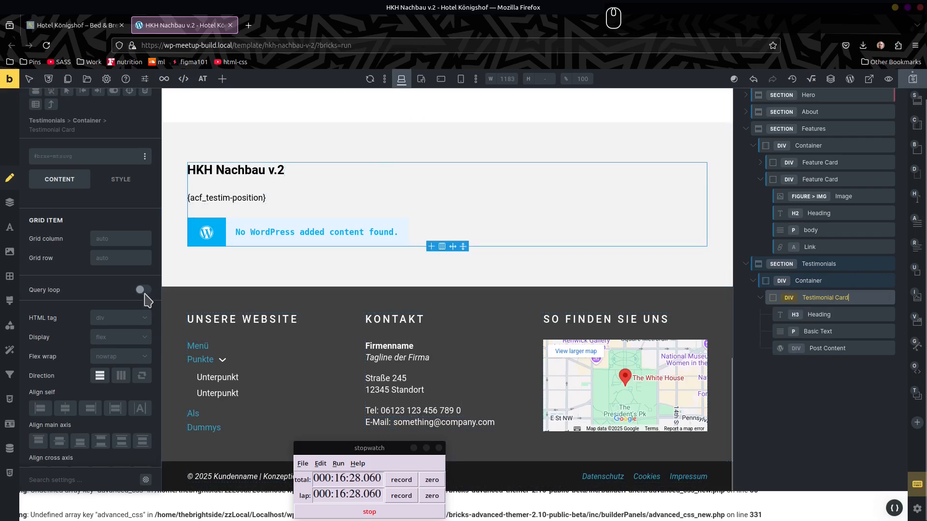
click(144, 290)
click(145, 305)
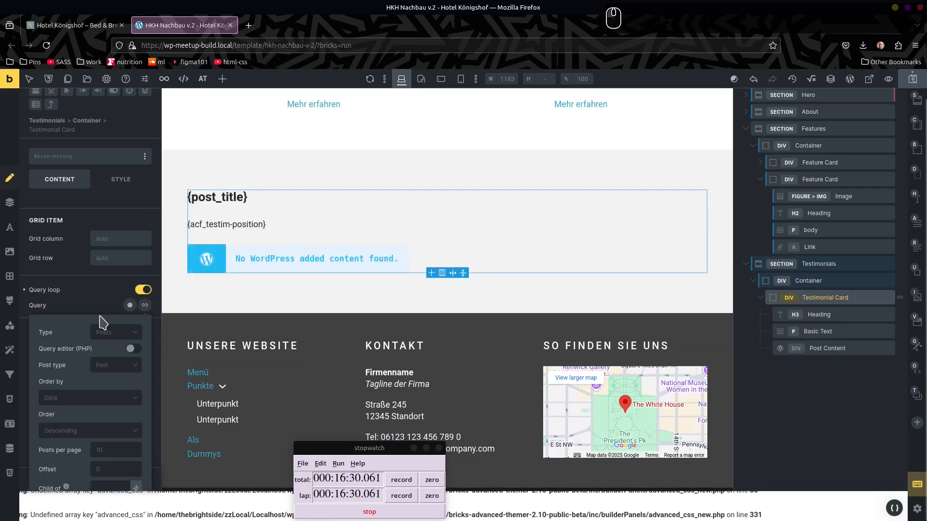
click(106, 339)
click(107, 349)
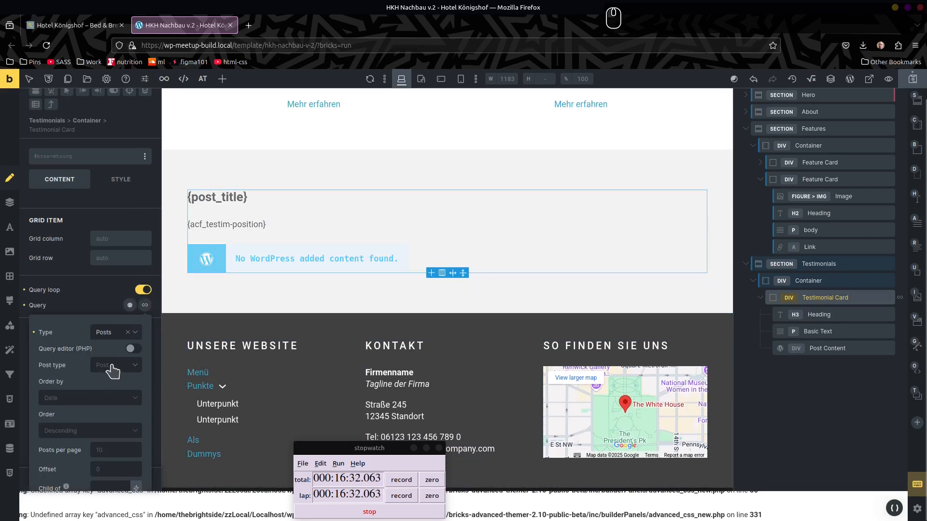
click(109, 367)
click(113, 426)
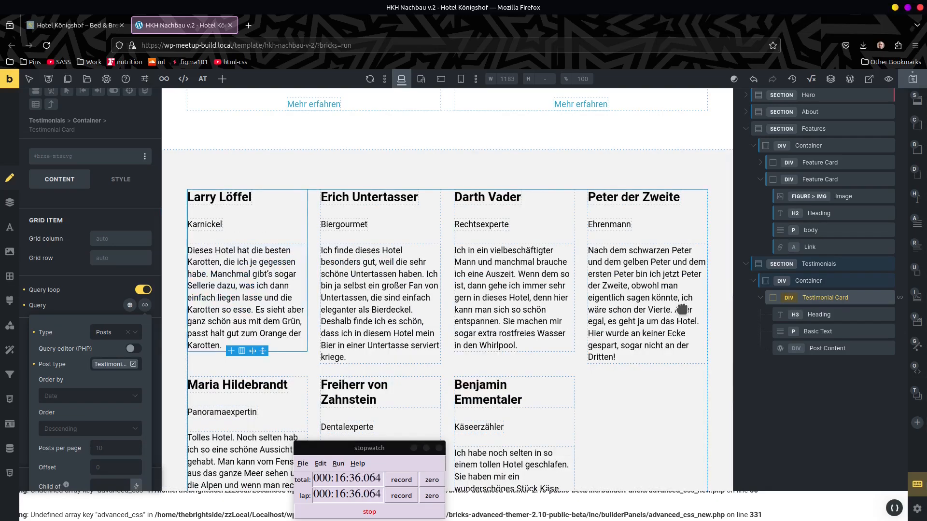
Step: Give the Testimonial Card a padding of var(--space-m) on all four sides
double_click(827, 298)
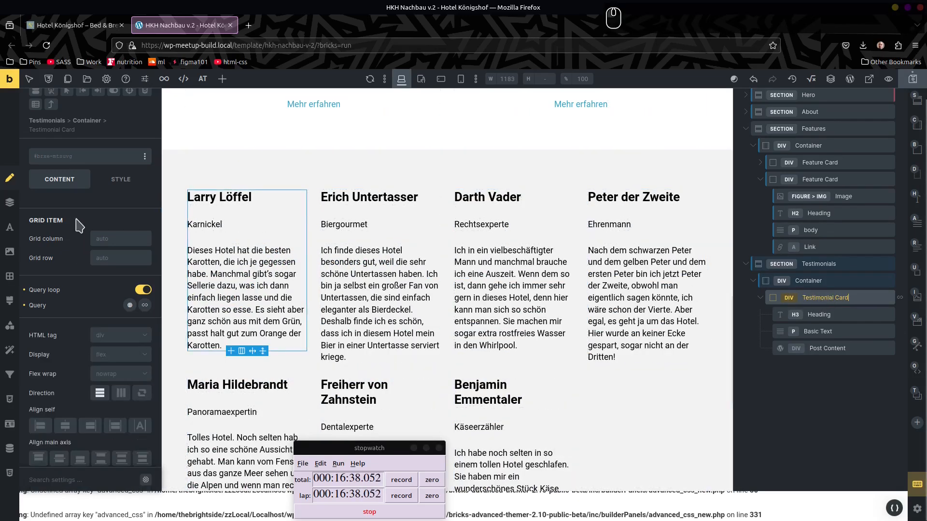
click(120, 181)
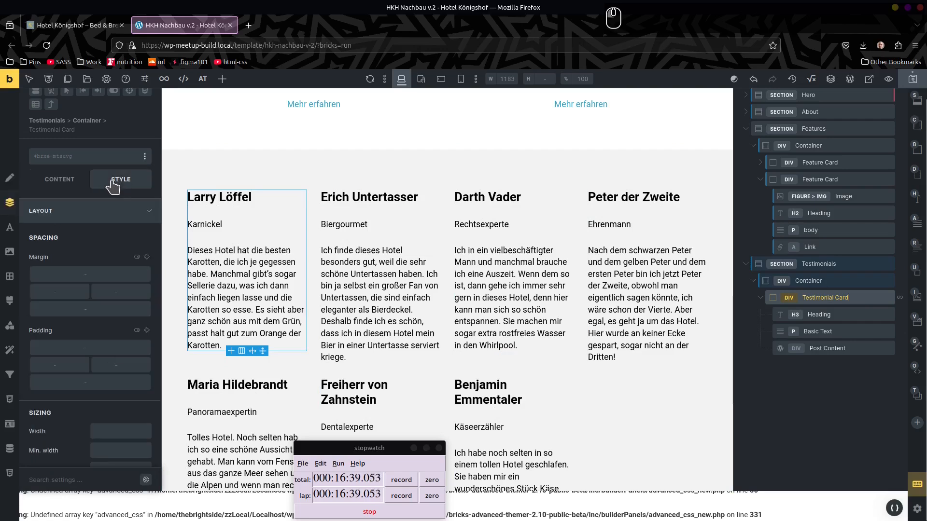
click(10, 203)
click(113, 235)
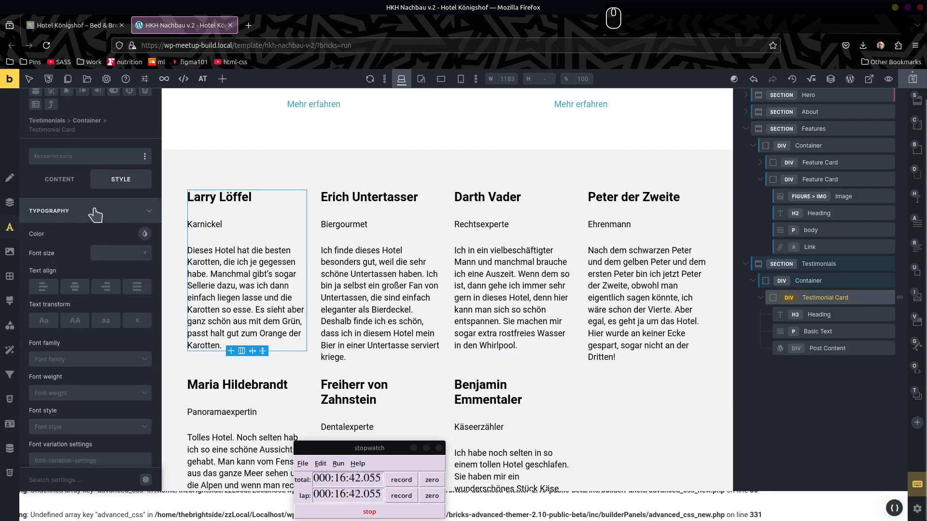
click(6, 204)
click(12, 205)
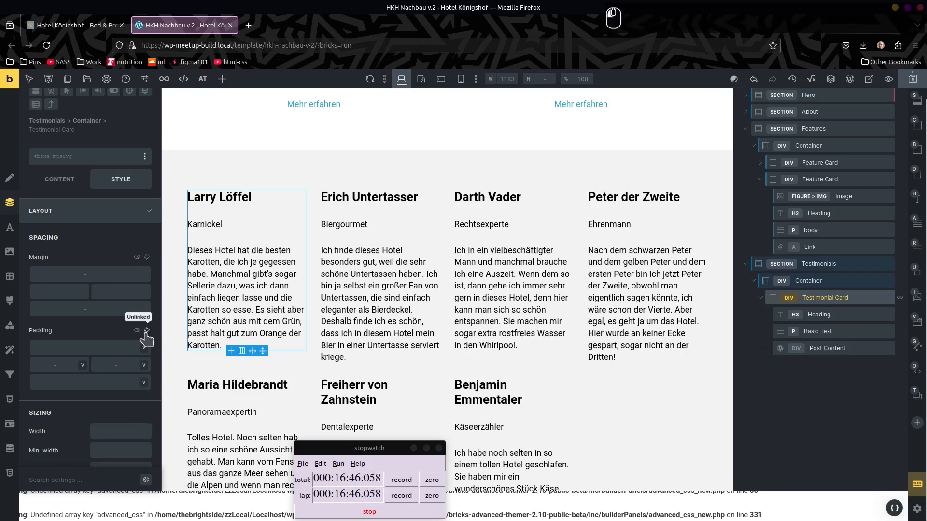
right_click(116, 347)
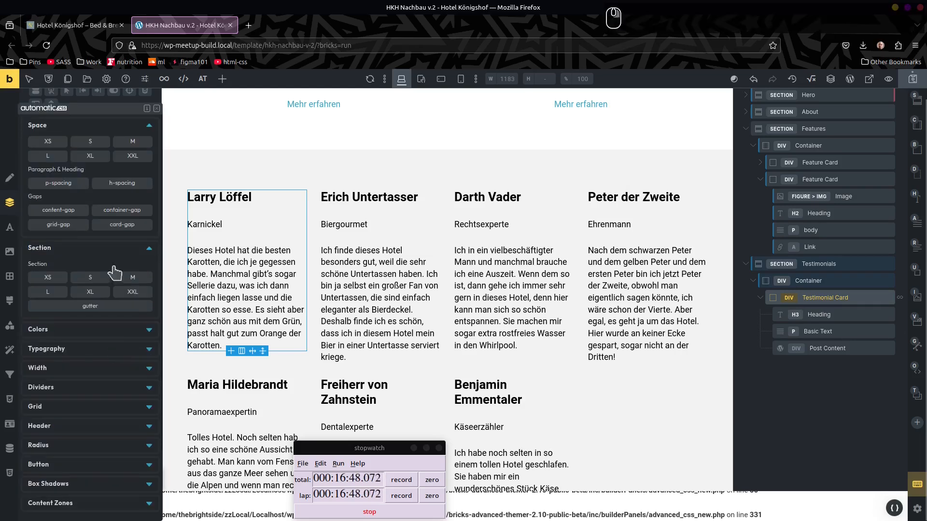
click(132, 141)
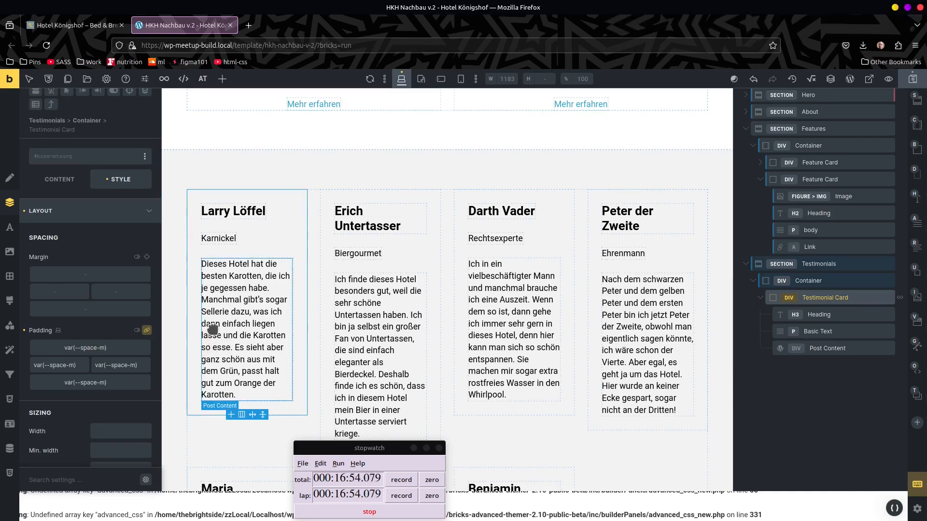
Step: Add the attribution class to the Testimonial Card's Basic Text element
click(232, 238)
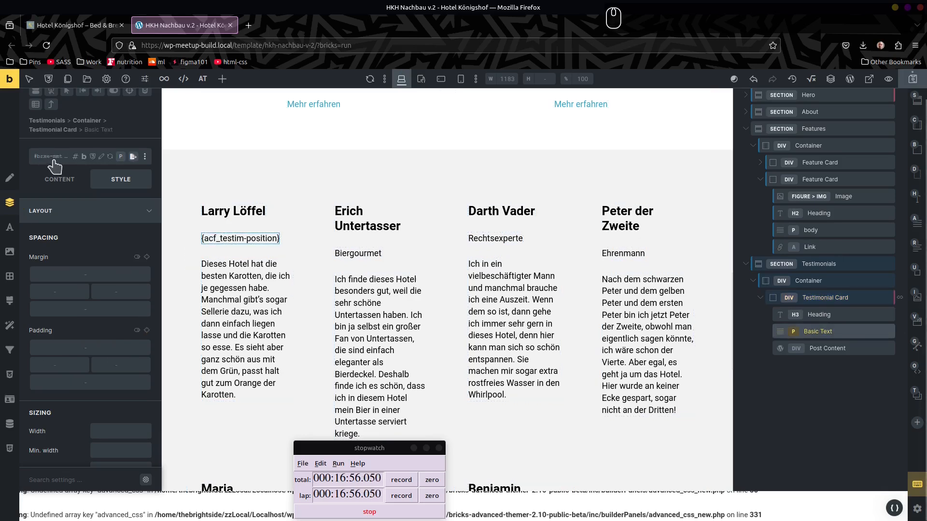
key(ctrl+shift+slash)
text(attrib)
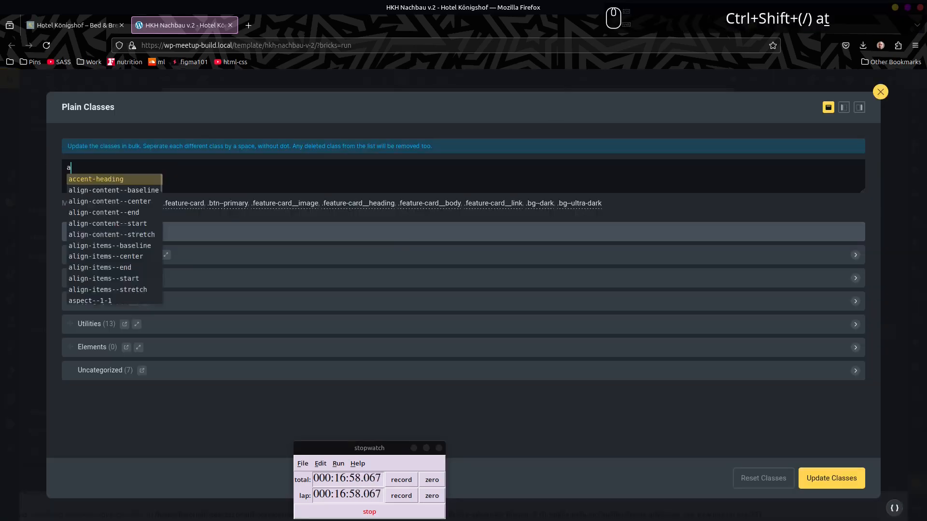
key(Return)
key(Return)
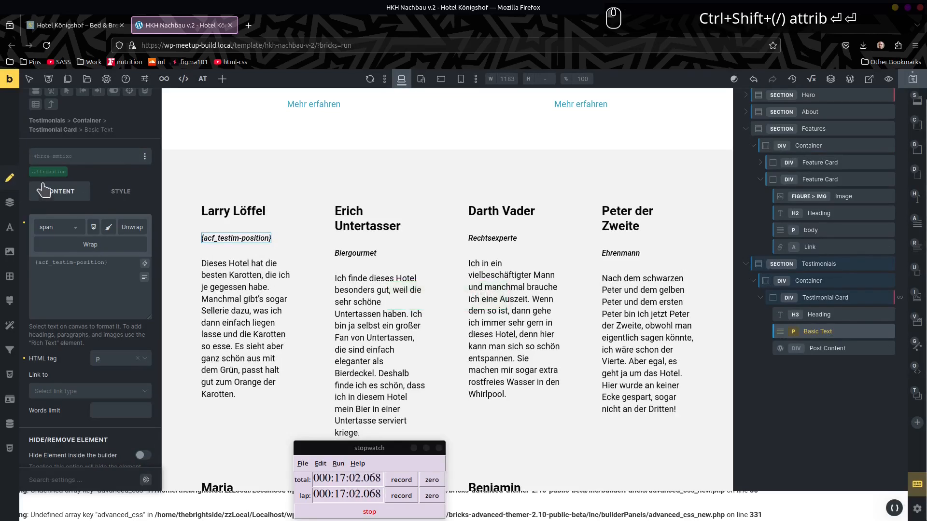
Step: In the attribution class's typography, clear the font style and set the text transform to uppercase
click(49, 173)
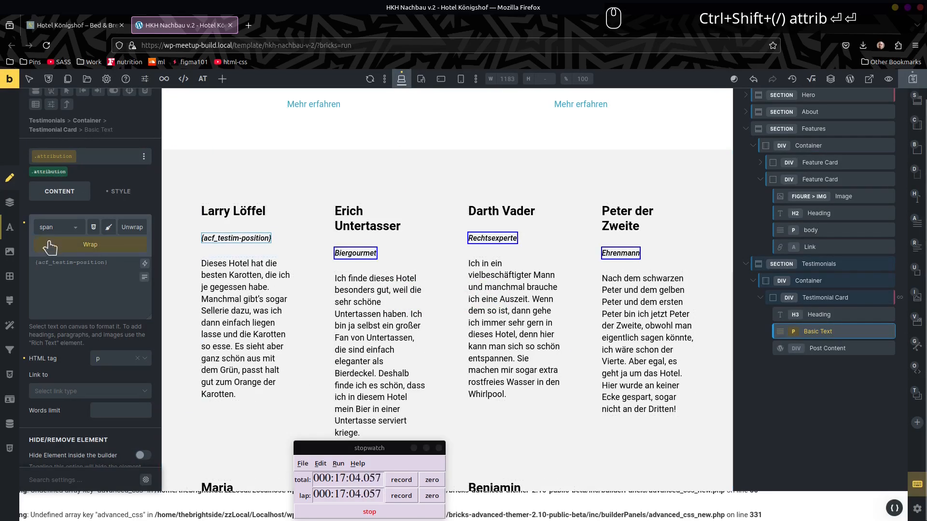
click(10, 228)
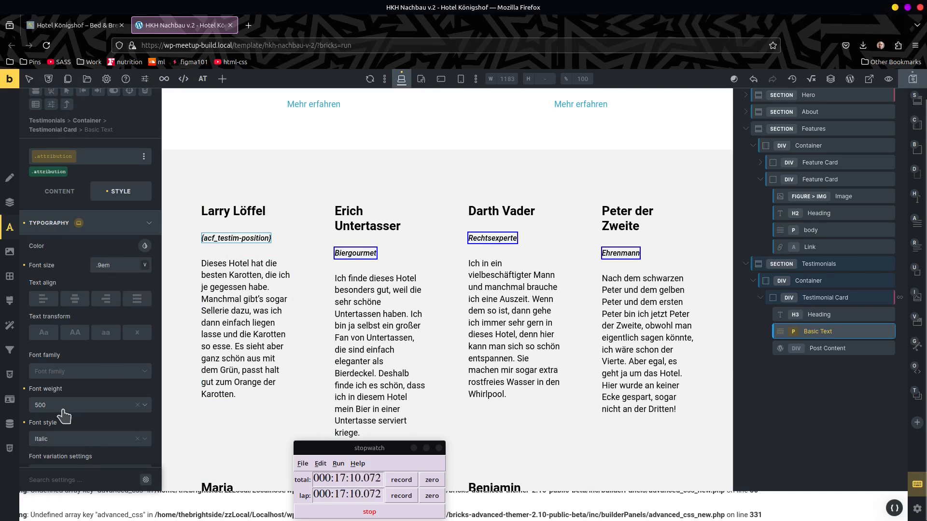
click(24, 423)
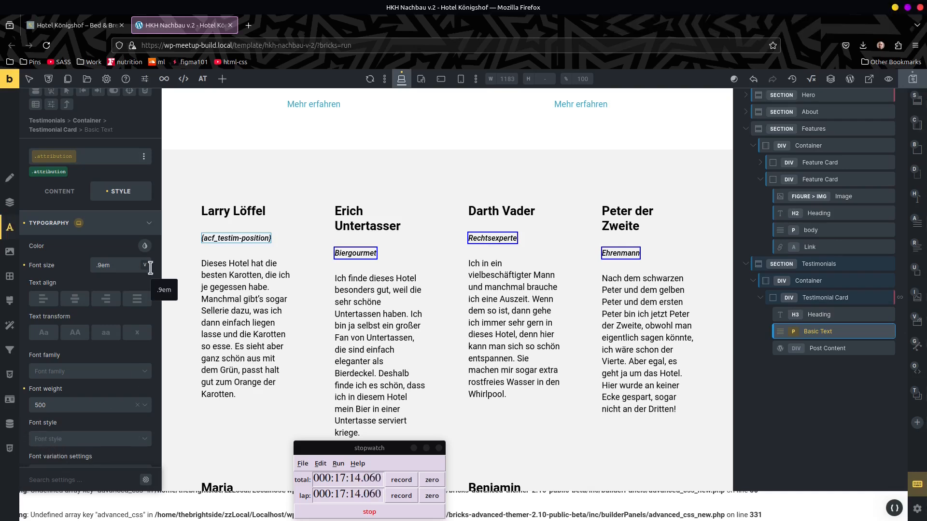
click(76, 338)
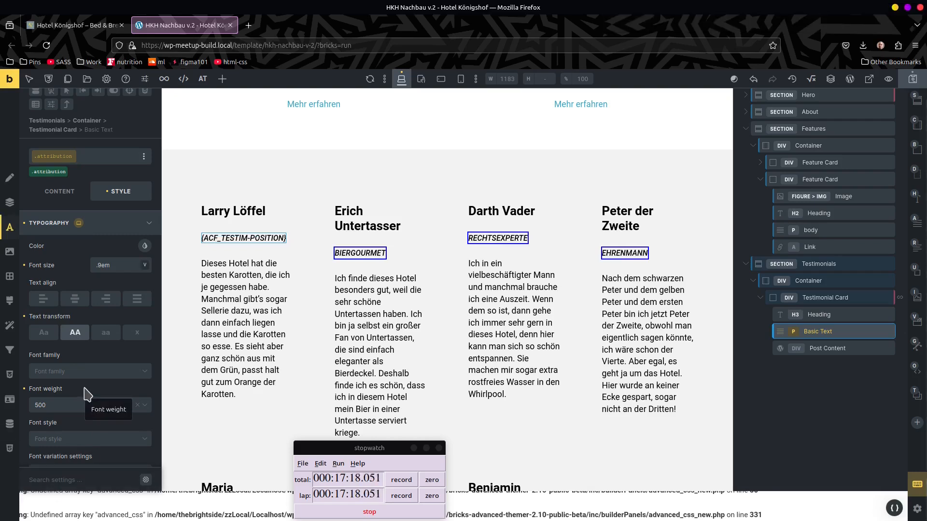
Step: Set the attribution class's font size to .85em
click(99, 265)
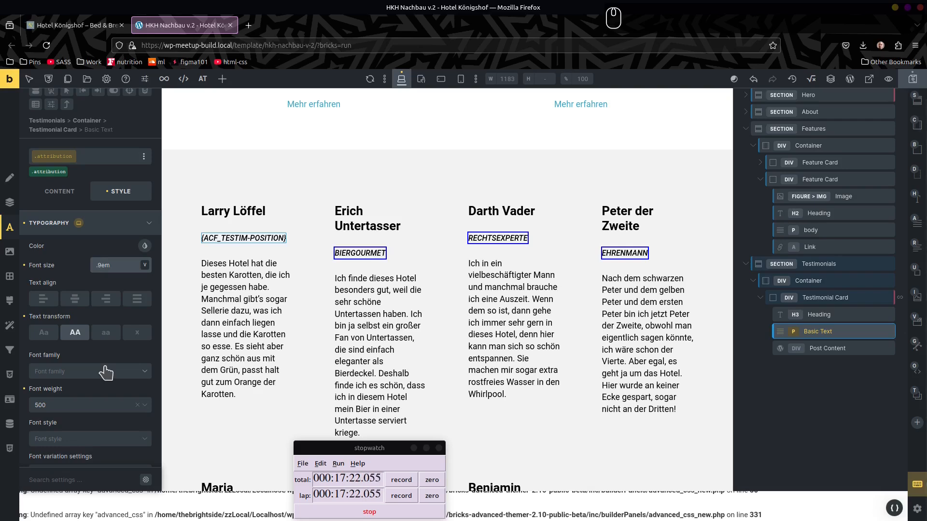
key(shift+Right)
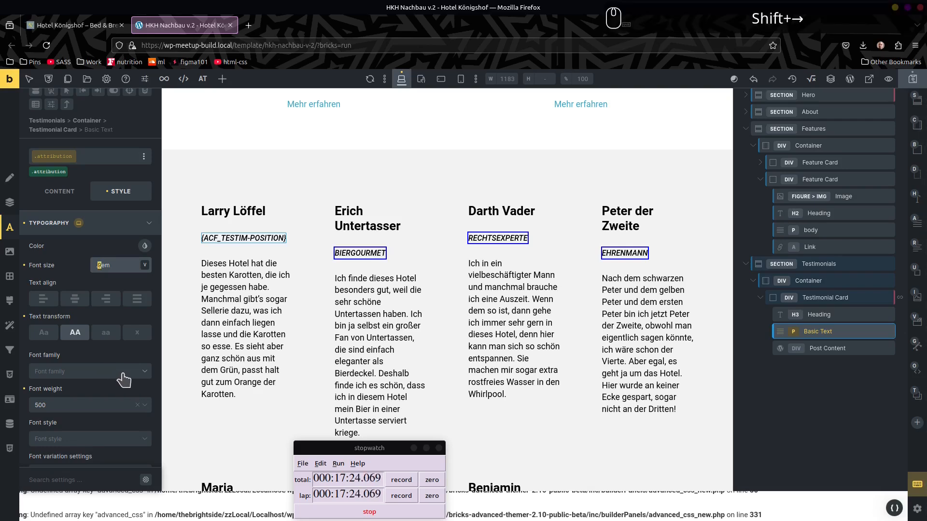
text(85)
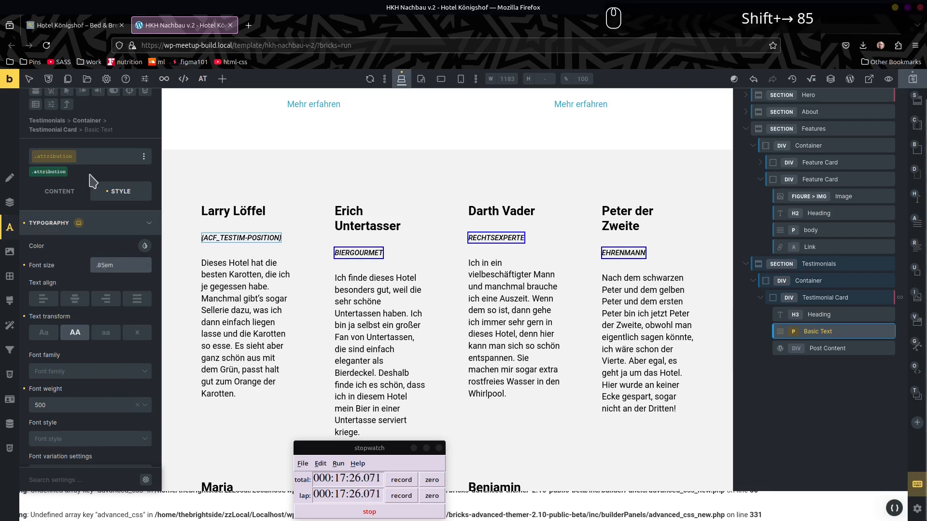
Step: Set the attribution class's opacity to .7
click(10, 202)
scroll(128, 288, down, 7)
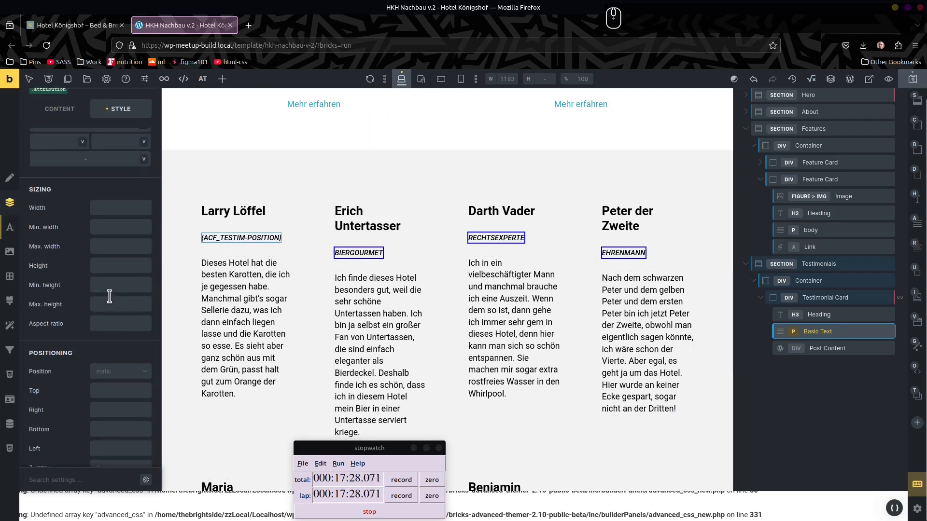
scroll(107, 368, down, 5)
scroll(108, 369, up, 9)
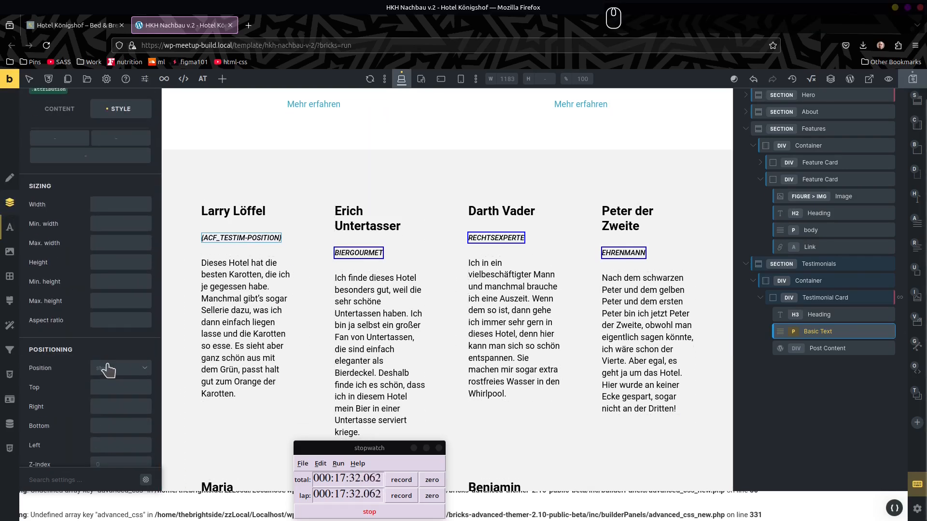
scroll(110, 371, down, 7)
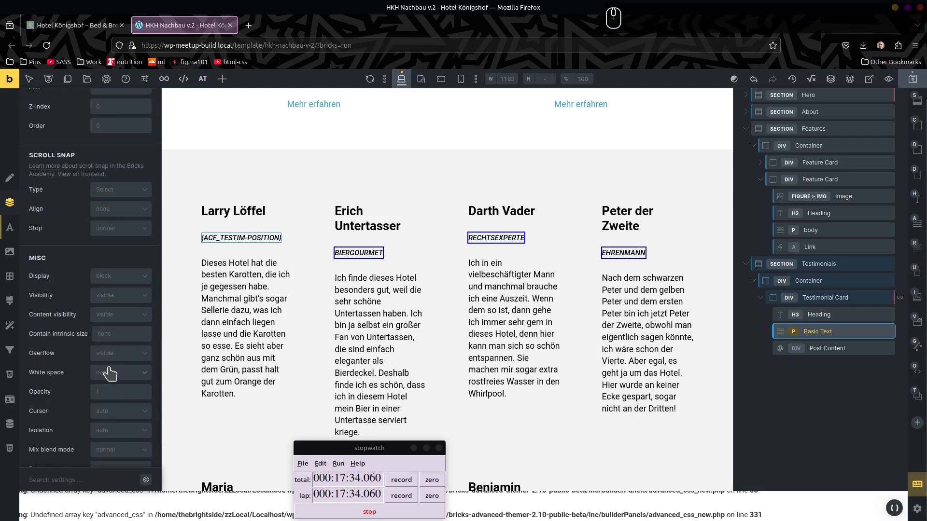
click(107, 391)
text(.8)
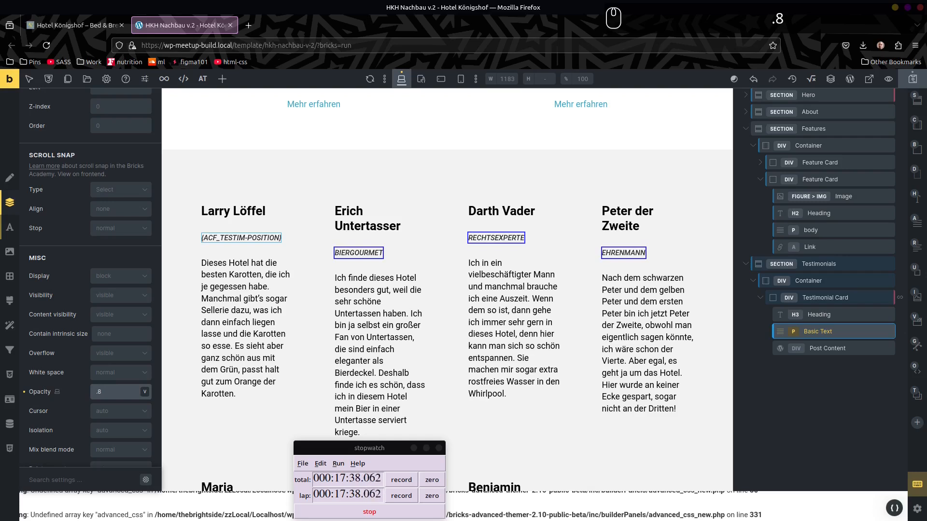
key(shift+Left)
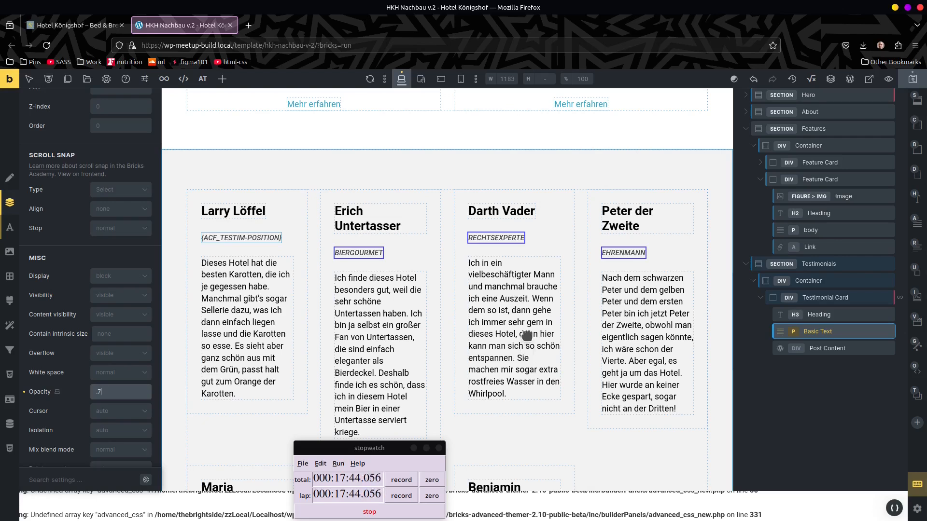
scroll(527, 335, down, 4)
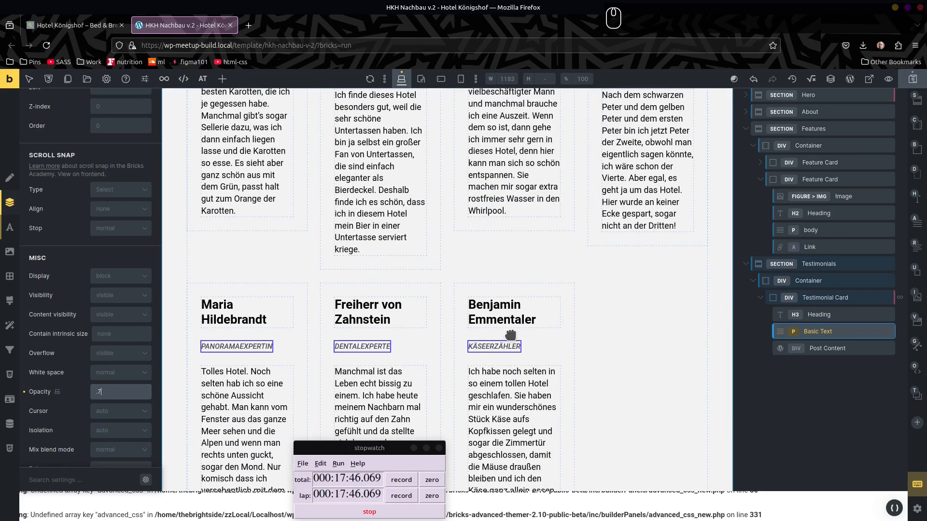
Step: Give the Testimonial Card the dark grey background colour from the Automatic.css background colours
click(821, 298)
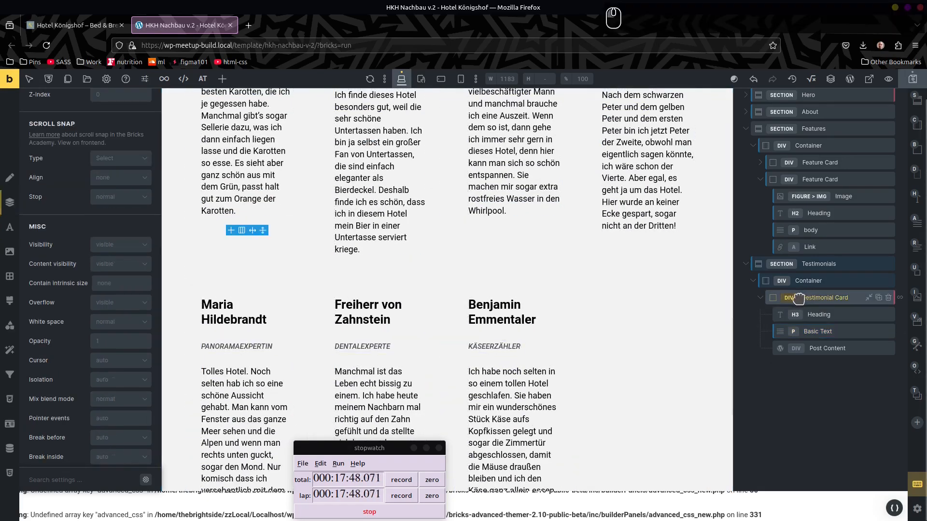
click(9, 252)
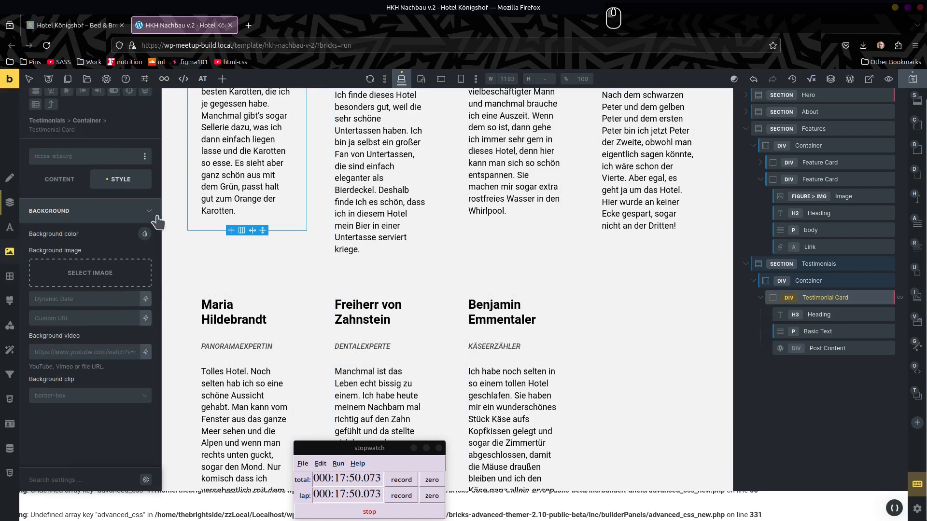
click(145, 234)
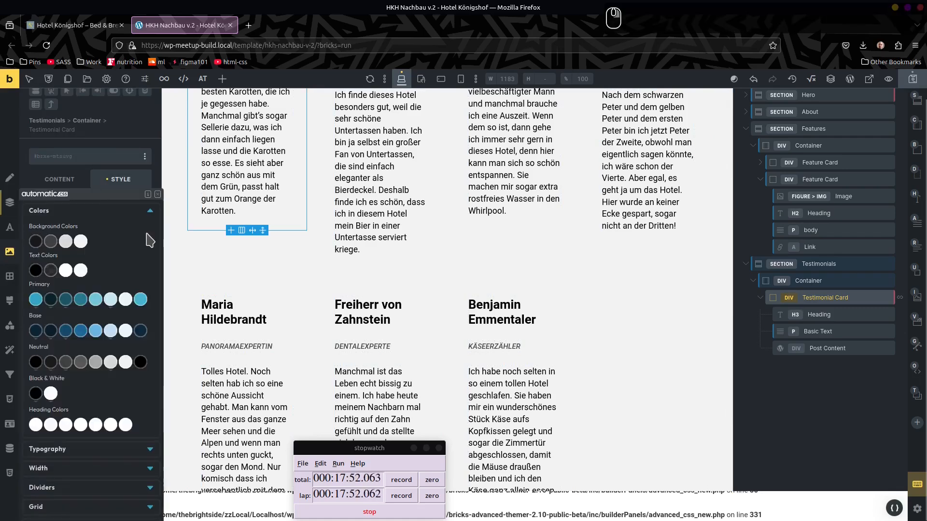
click(51, 242)
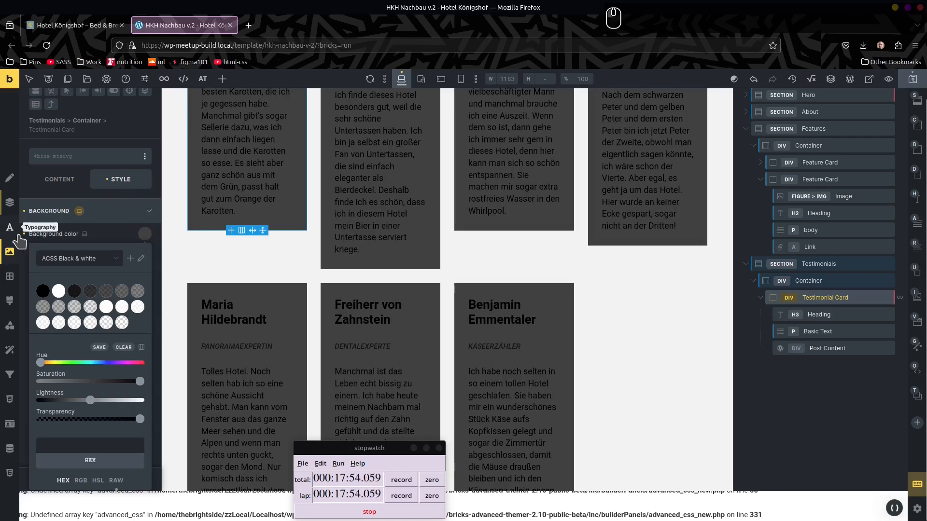
Step: Set the Testimonial Card's text colour to white from the Black & White palette
click(10, 227)
click(149, 235)
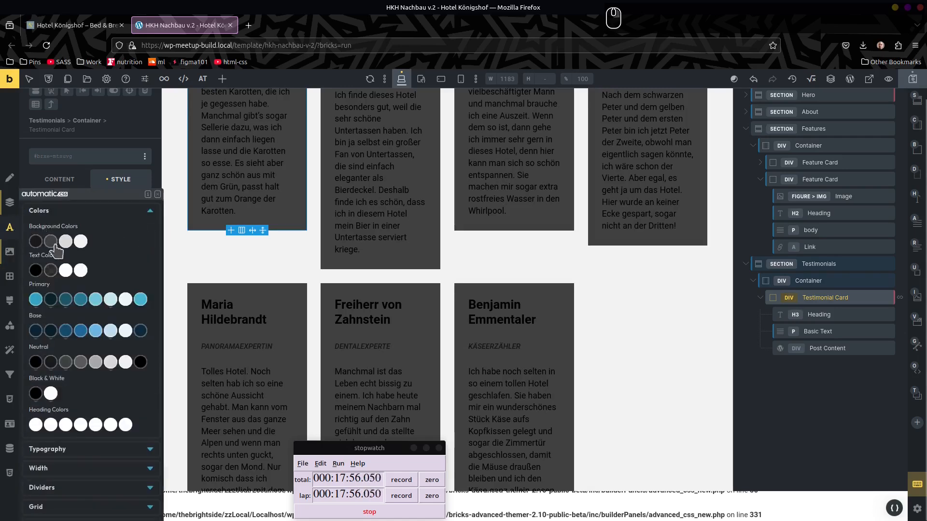
click(51, 394)
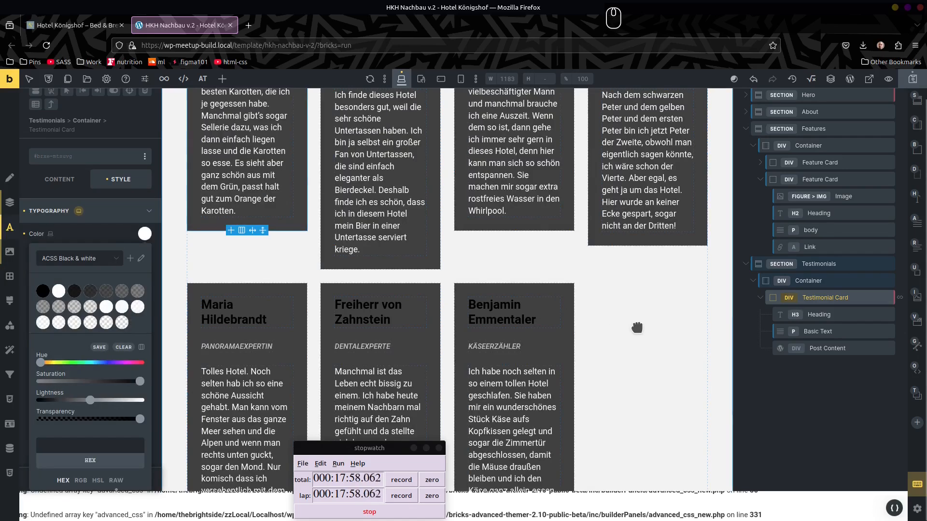
scroll(637, 328, up, 6)
scroll(637, 327, down, 3)
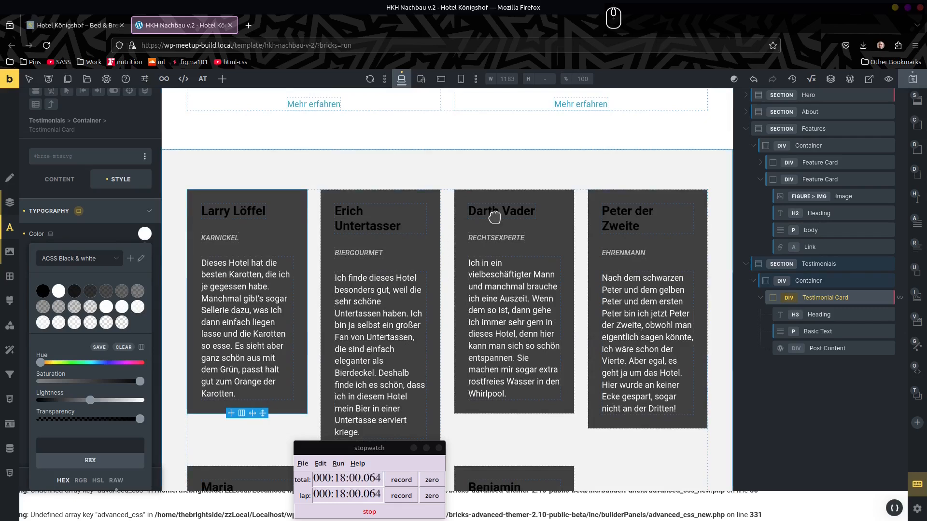
Step: Save the template and reload the builder page with a fresh cache
click(824, 314)
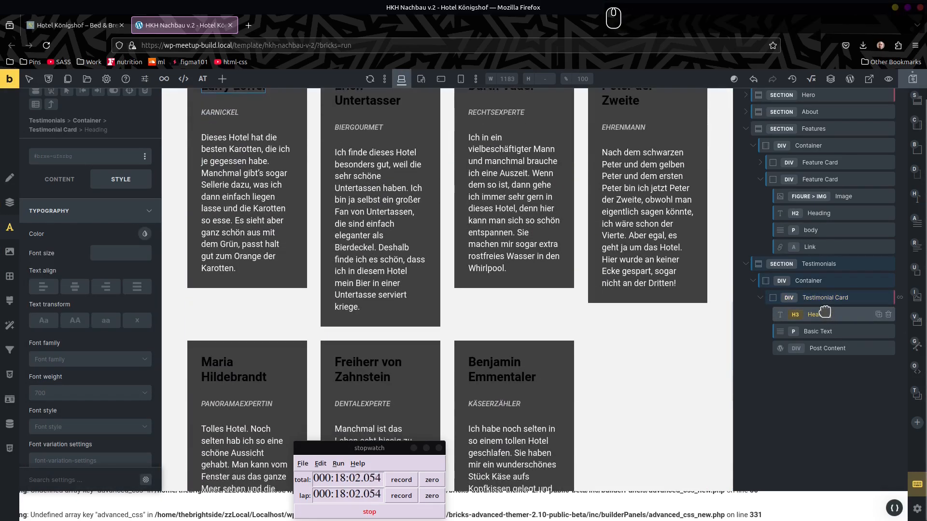
click(74, 214)
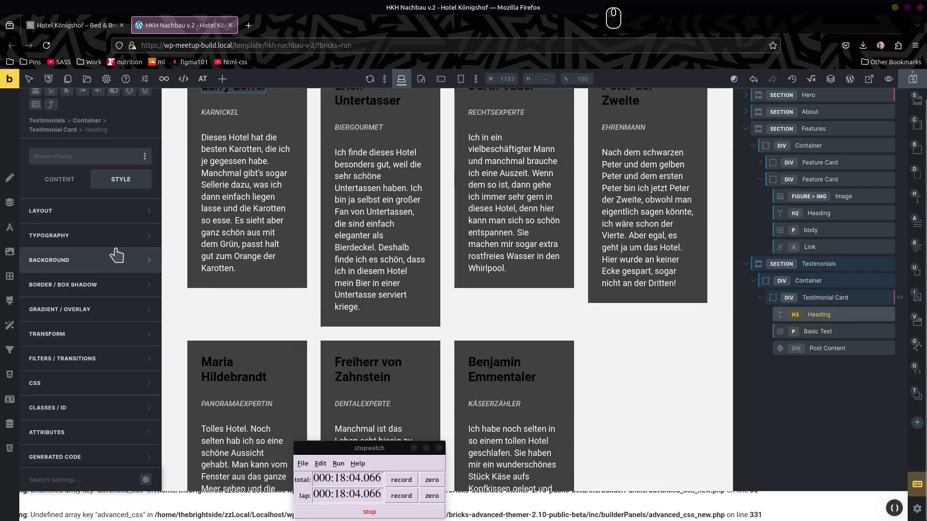
click(911, 84)
key(ctrl+F5)
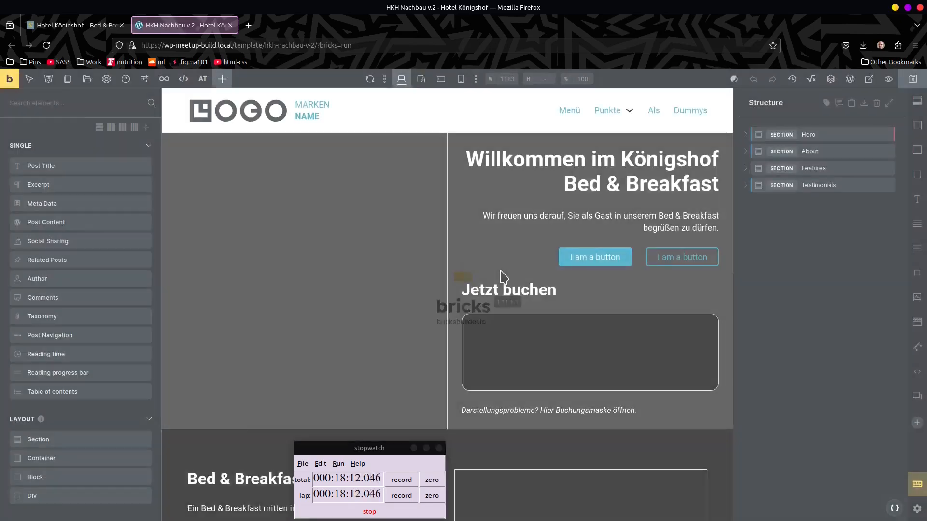
Step: Set the Testimonials section container's Align items to stretch so the cards in each row have equal height
scroll(493, 269, down, 20)
scroll(472, 288, up, 6)
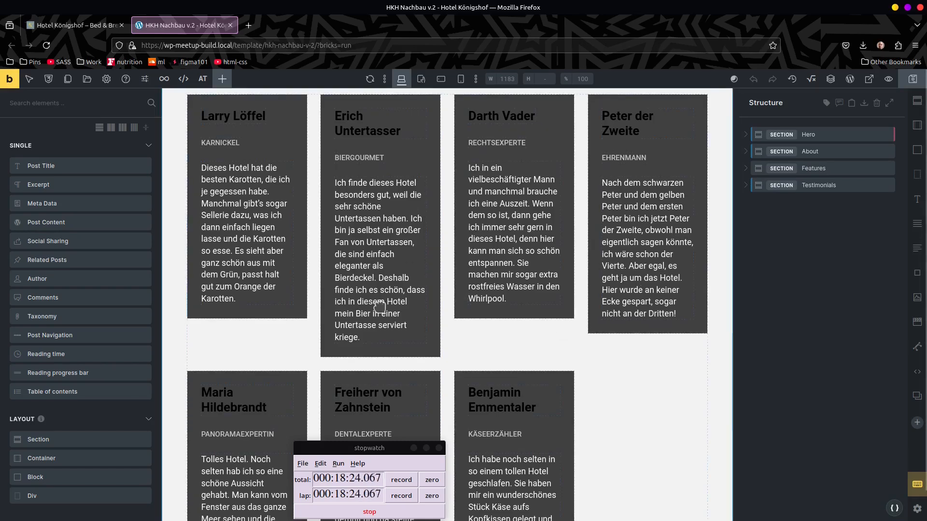
click(842, 189)
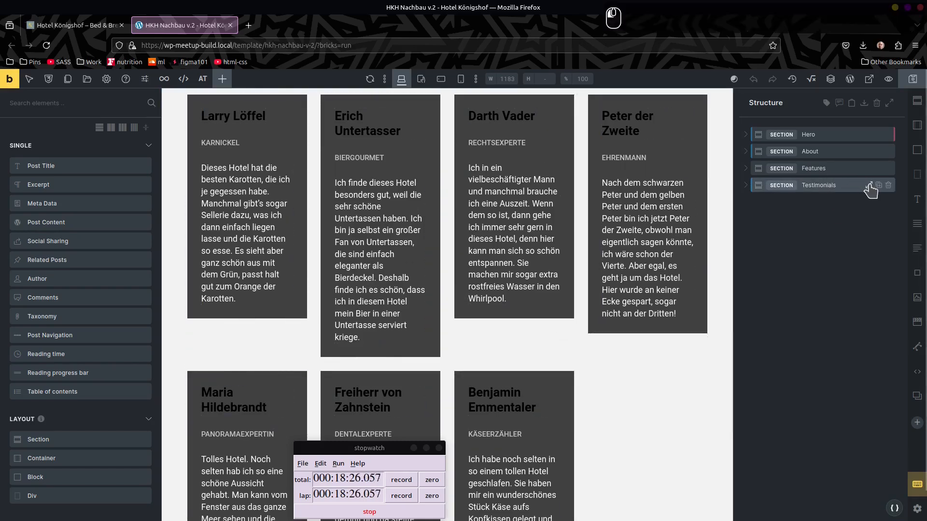
double_click(826, 218)
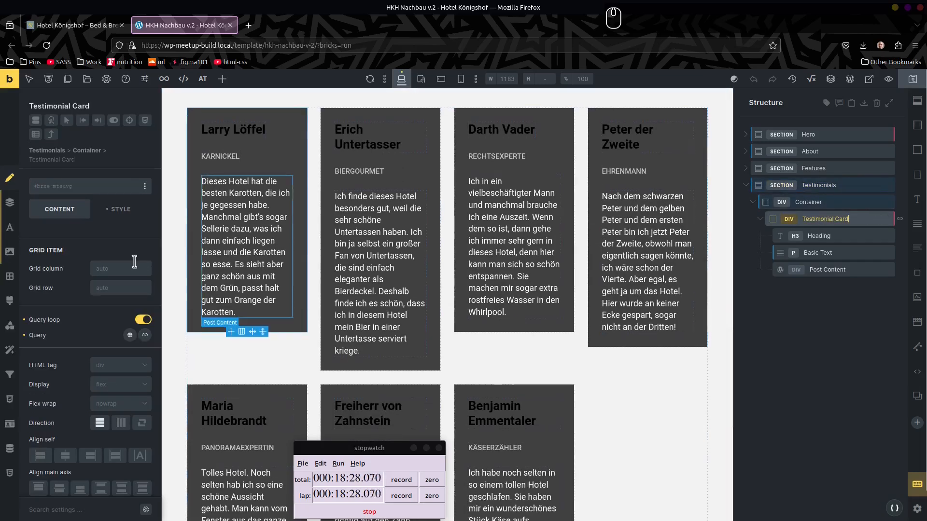
click(126, 261)
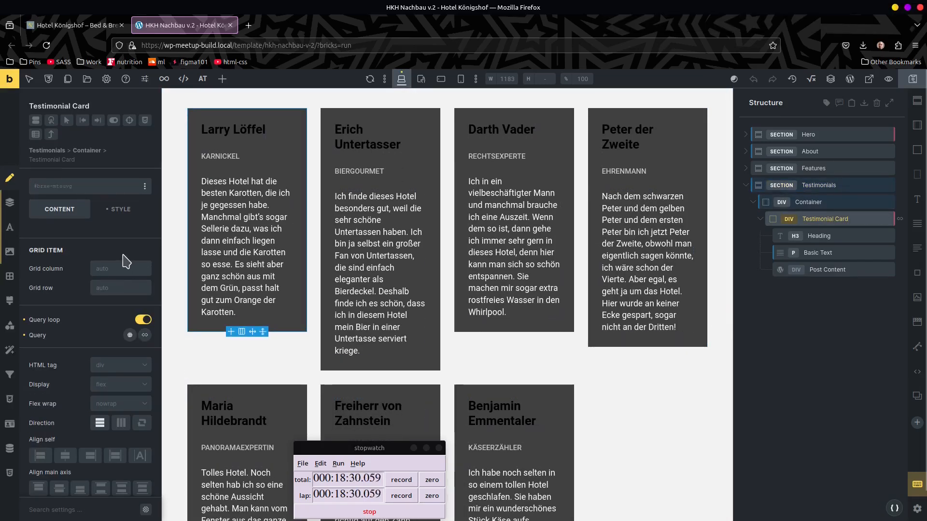
double_click(808, 202)
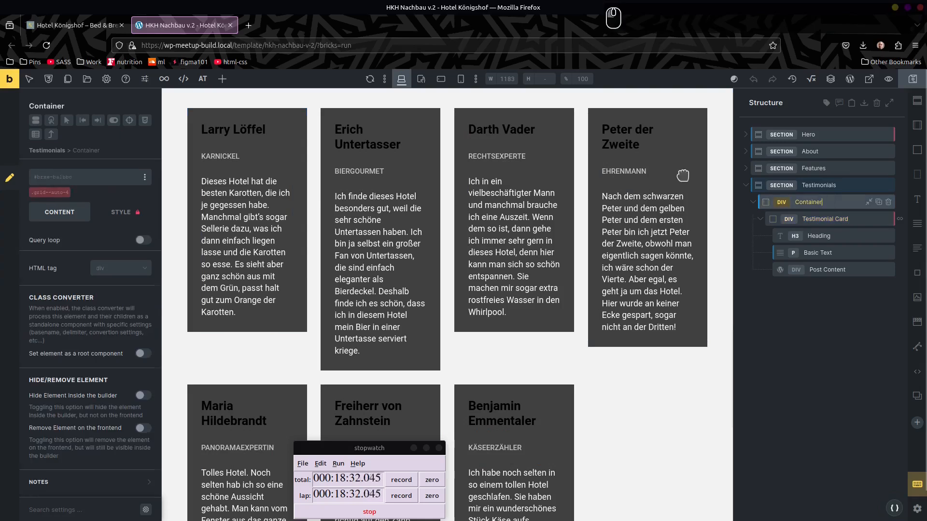
click(138, 212)
scroll(106, 310, down, 2)
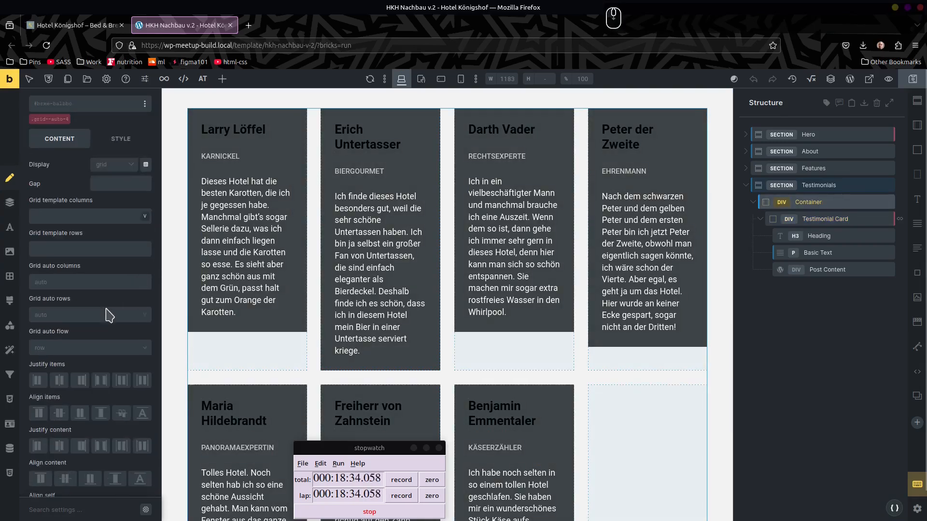
scroll(109, 315, down, 2)
click(100, 297)
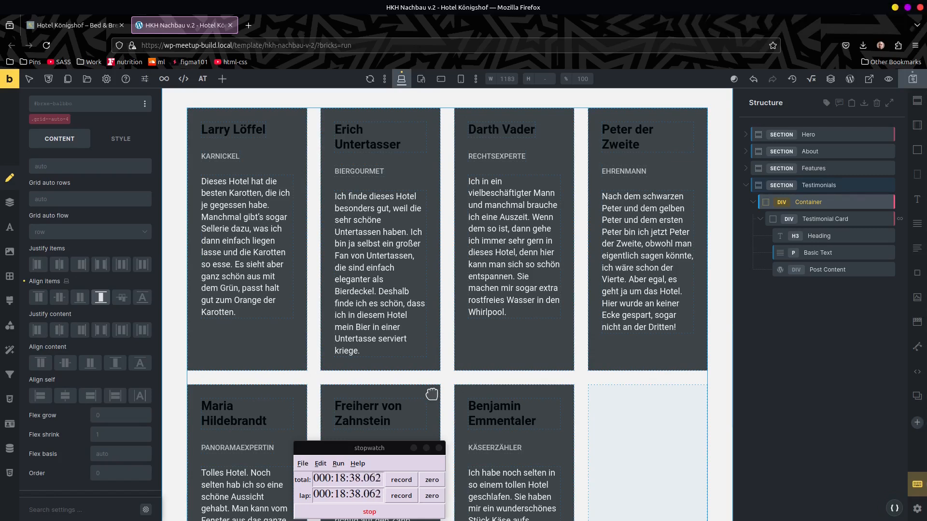
scroll(330, 397, down, 5)
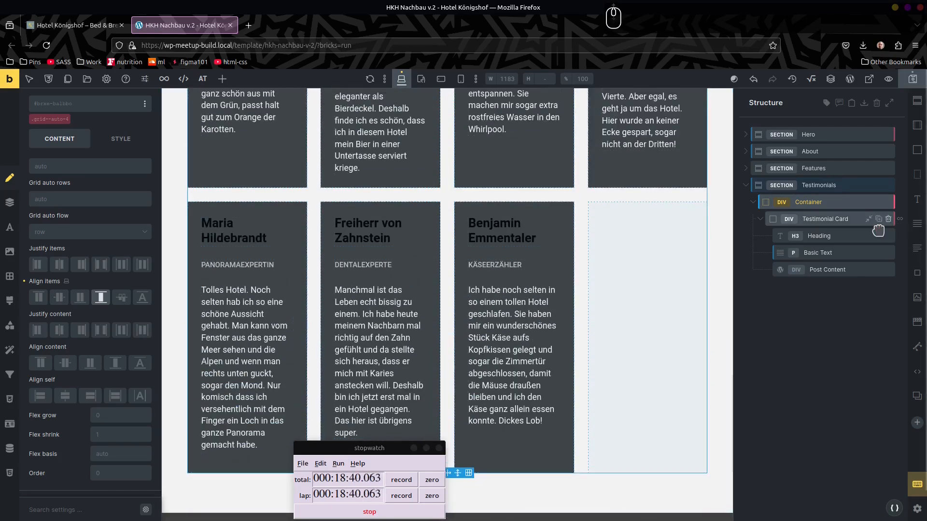
Step: Add a block named Head to the Testimonials container and place it before the Testimonial Card
click(760, 220)
click(813, 205)
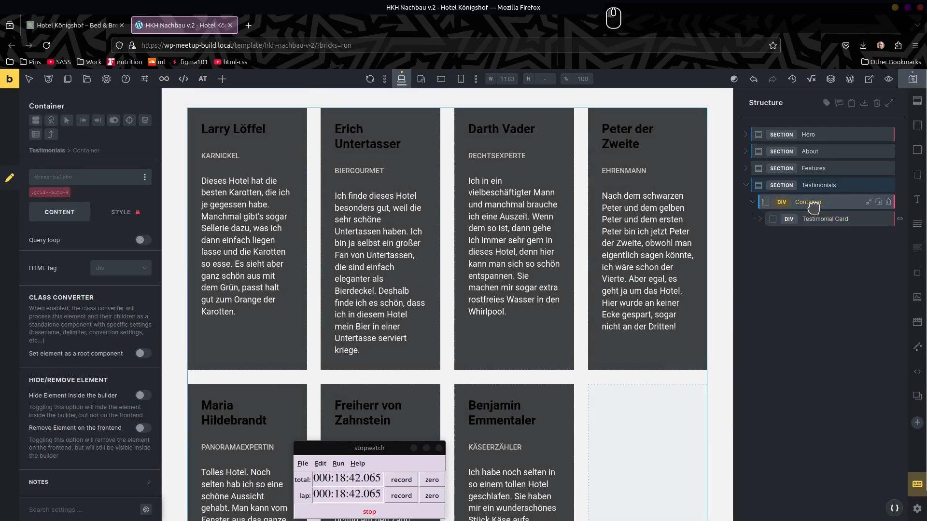
key(h)
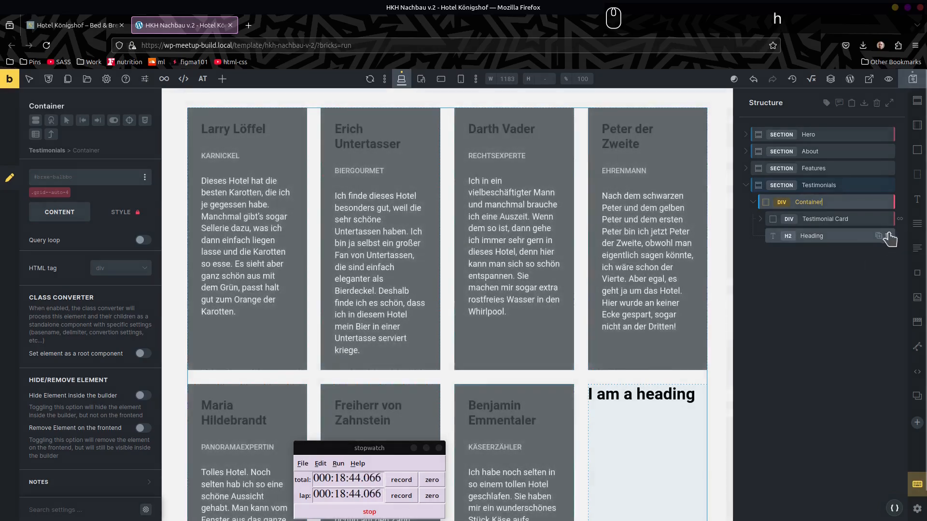
click(889, 237)
key(b)
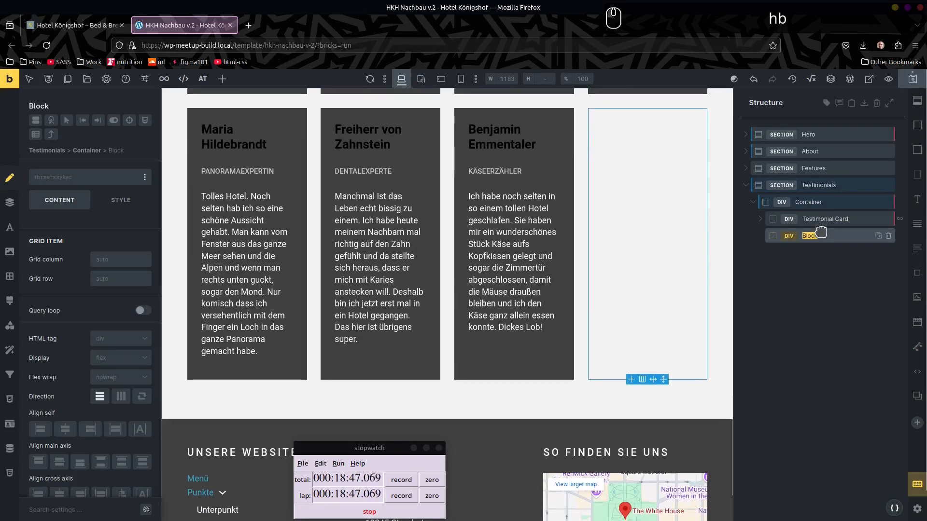
text(Head)
key(Return)
drag(770, 235, 814, 221)
Step: Add one H2 heading and a Basic Text element inside the Head block
key(h)
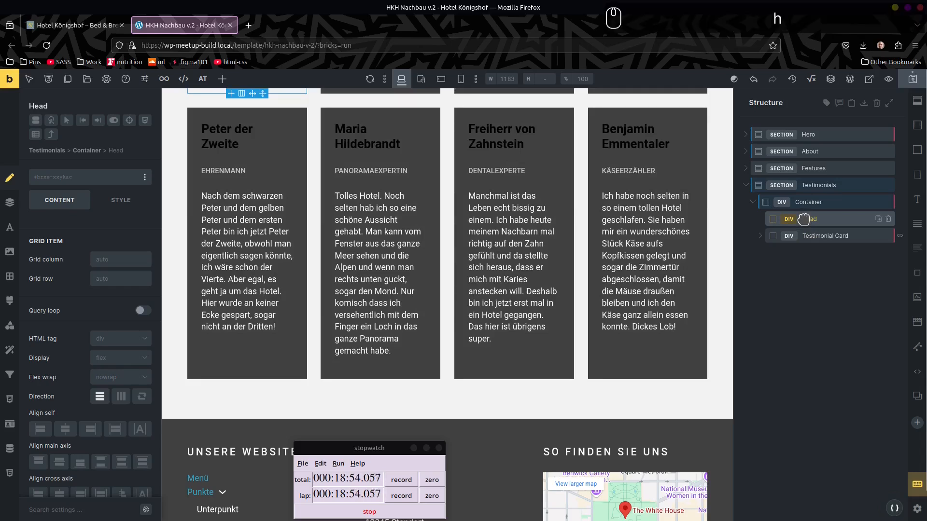
key(h)
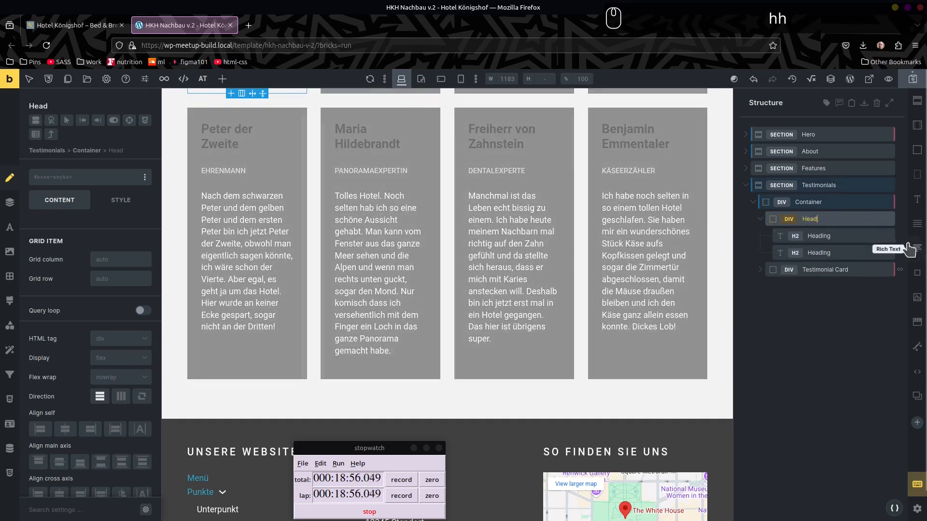
click(888, 252)
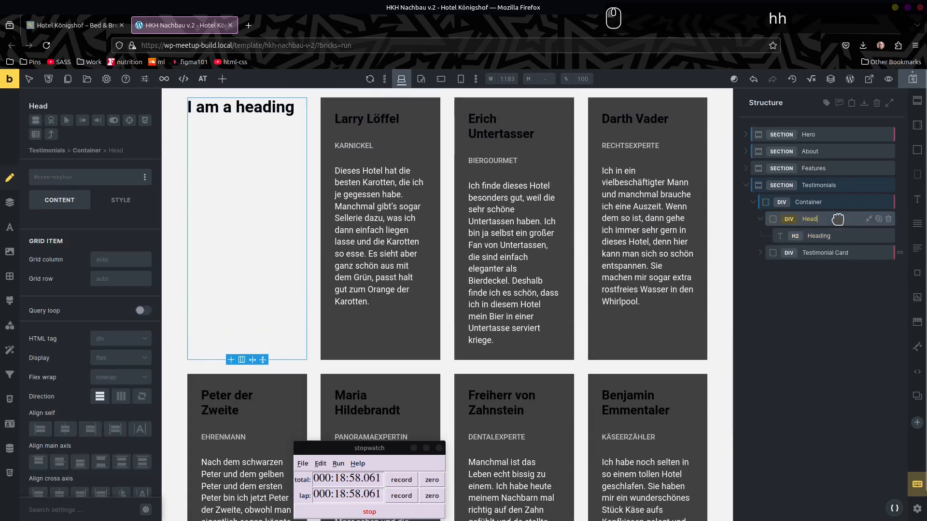
key(a)
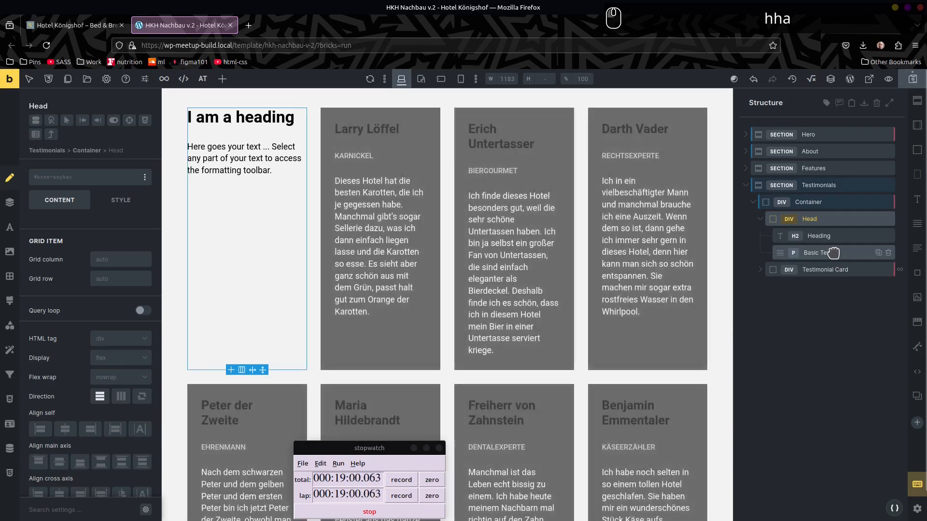
Step: Open the German Website Ipsum page in a new browser tab and copy its first placeholder paragraph
key(ctrl+t)
text(ipsum)
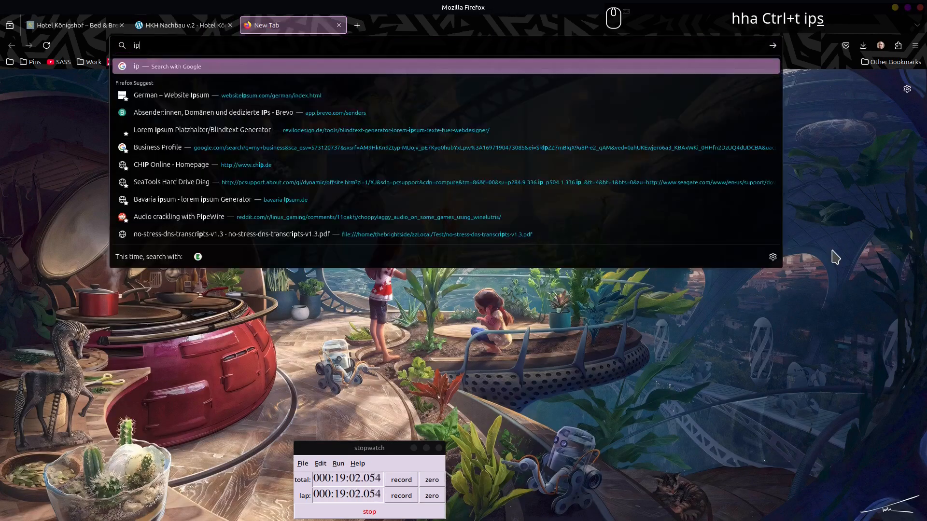
key(Up)
key(Up)
key(Up)
key(Up)
key(Return)
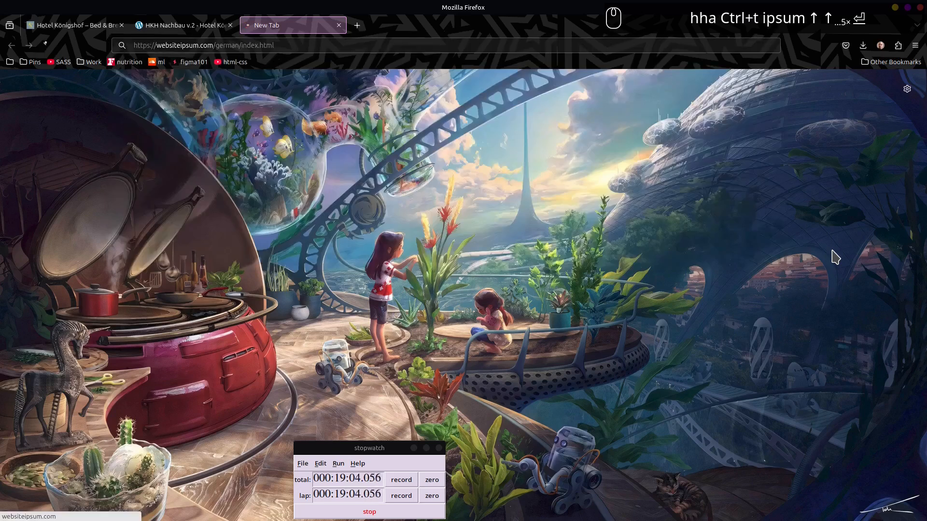
triple_click(440, 361)
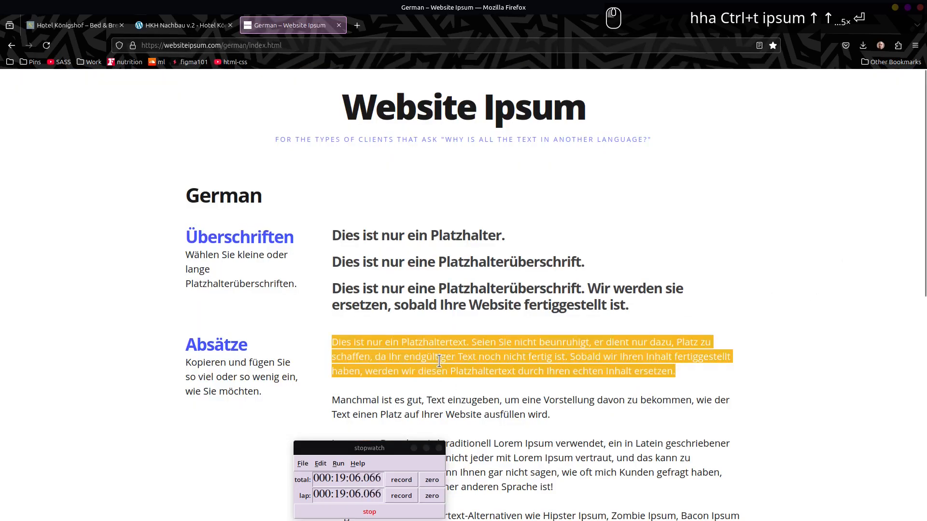
key(ctrl+c)
Step: Switch back to Bricks, rename the Head block's Basic Text to Blurb and replace its content with the copied paragraph
click(196, 25)
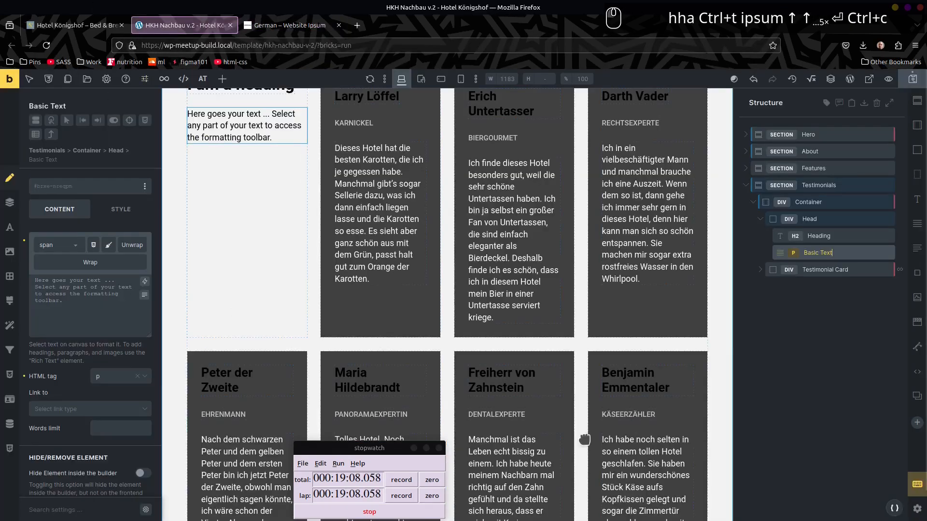
double_click(826, 254)
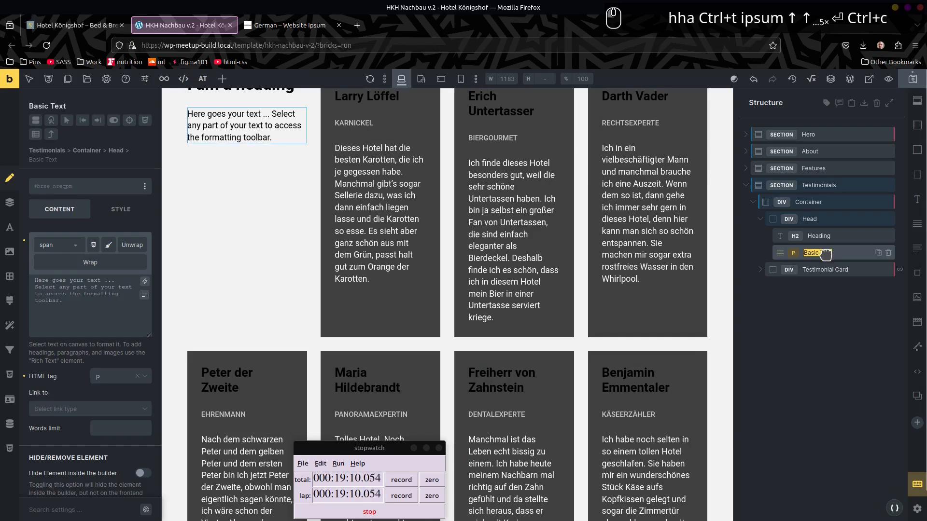
text(Blurb)
key(Return)
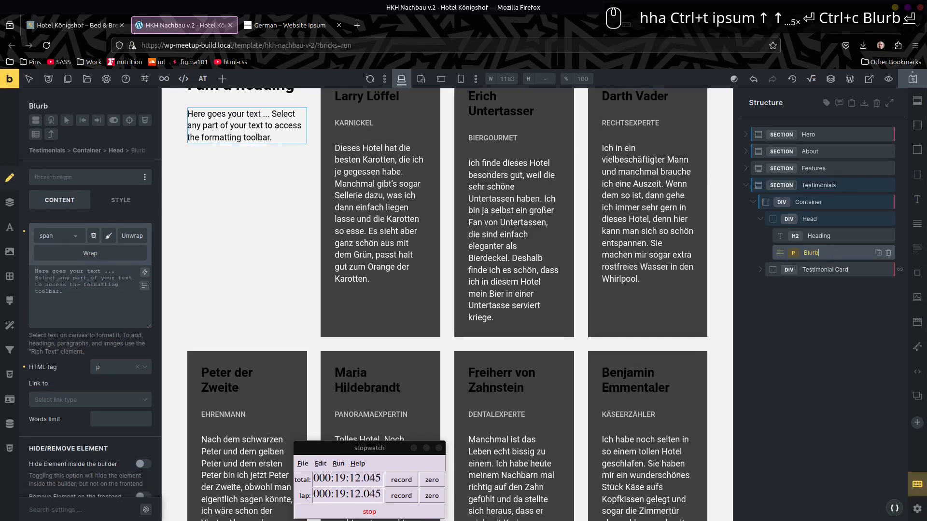
triple_click(62, 288)
key(ctrl+v)
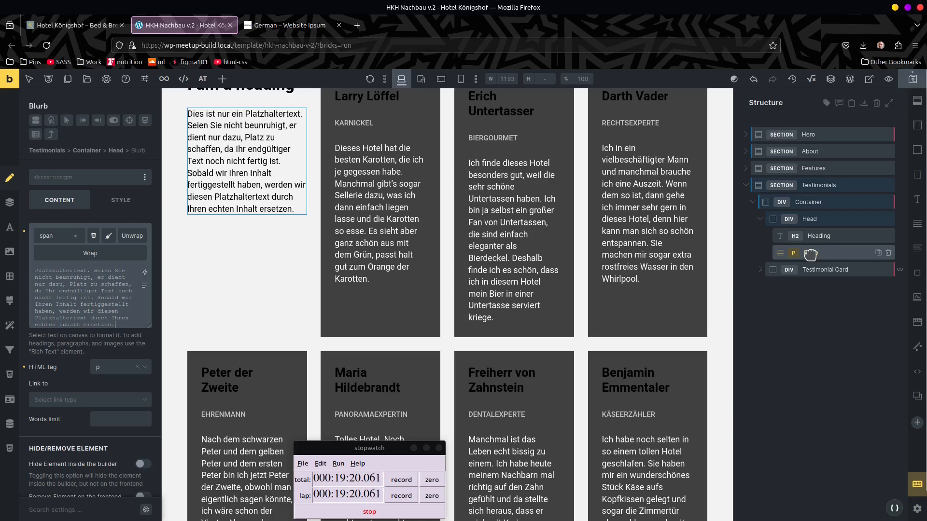
Step: Move the Head block out of the grid to directly above it in the Testimonials section and convert it to a container
click(775, 222)
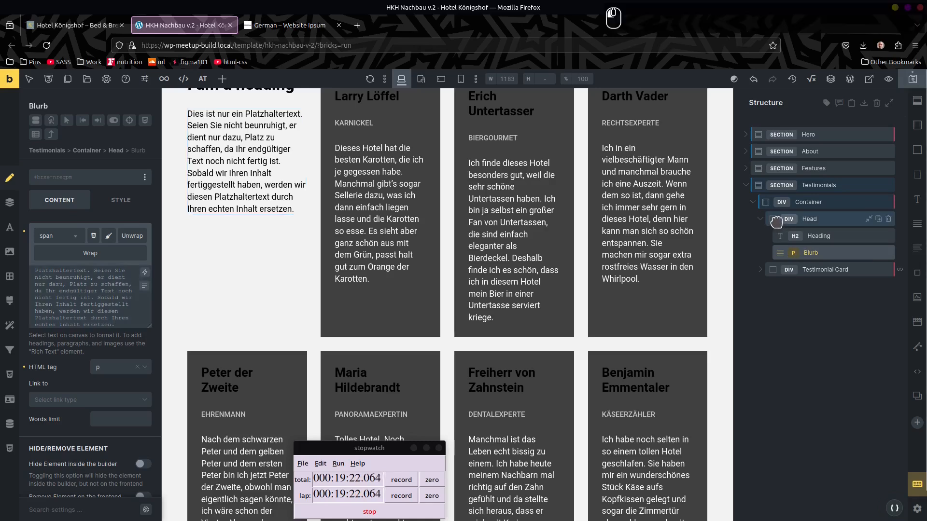
drag(827, 218, 827, 194)
right_click(815, 203)
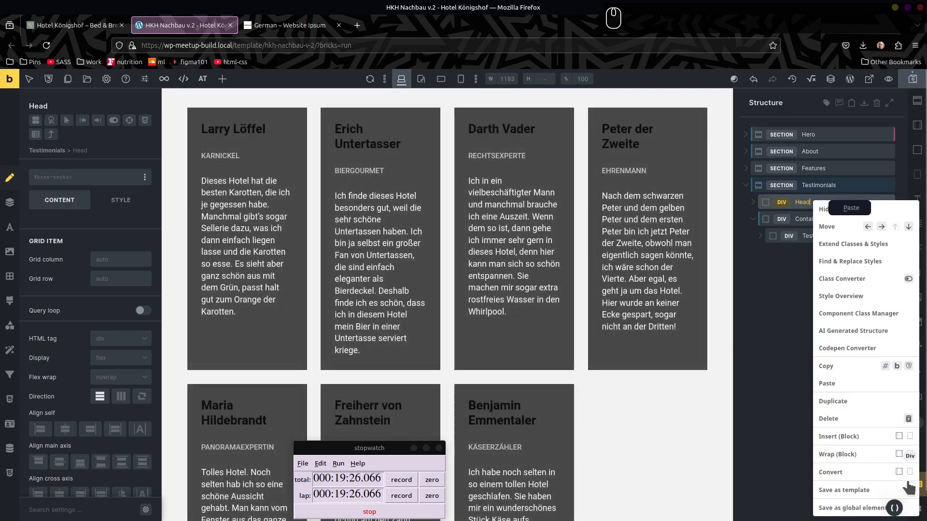
click(898, 473)
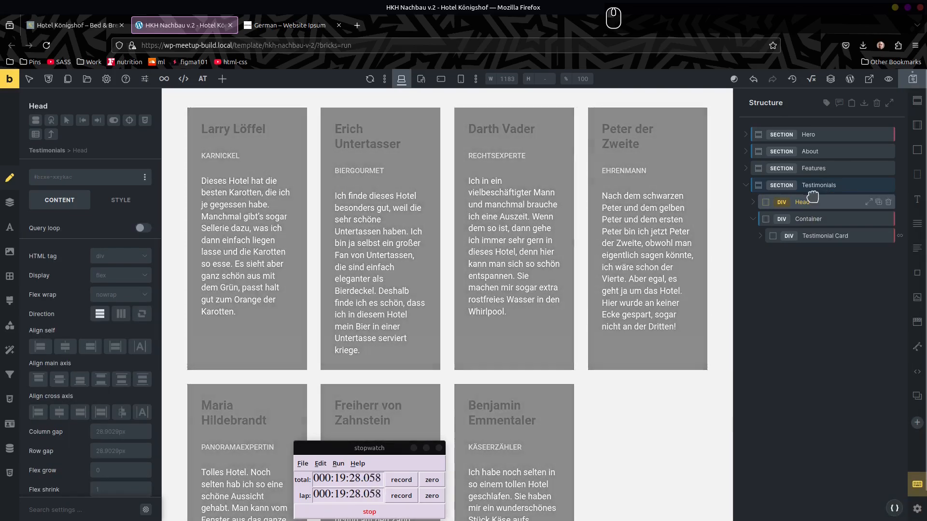
Step: Set the Head container's cross-axis alignment to center and its text alignment to center
scroll(495, 219, up, 3)
scroll(512, 338, down, 4)
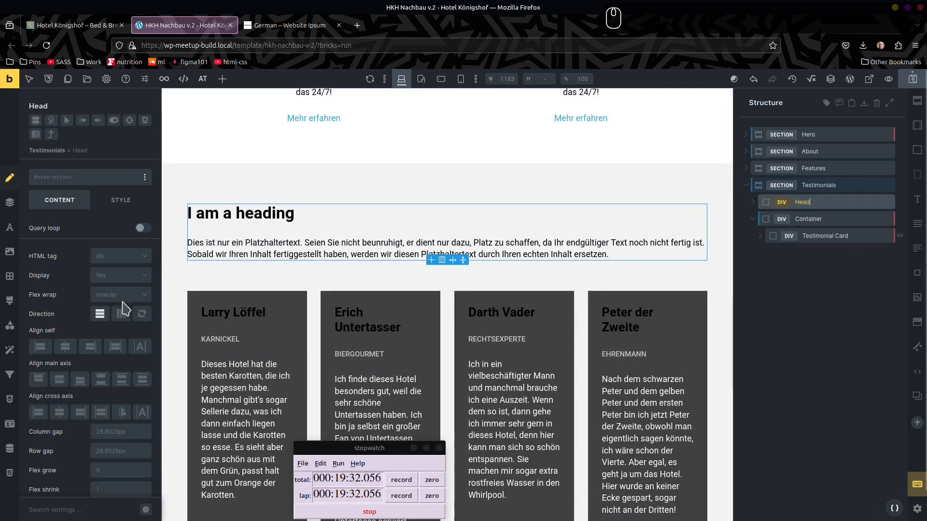
click(65, 351)
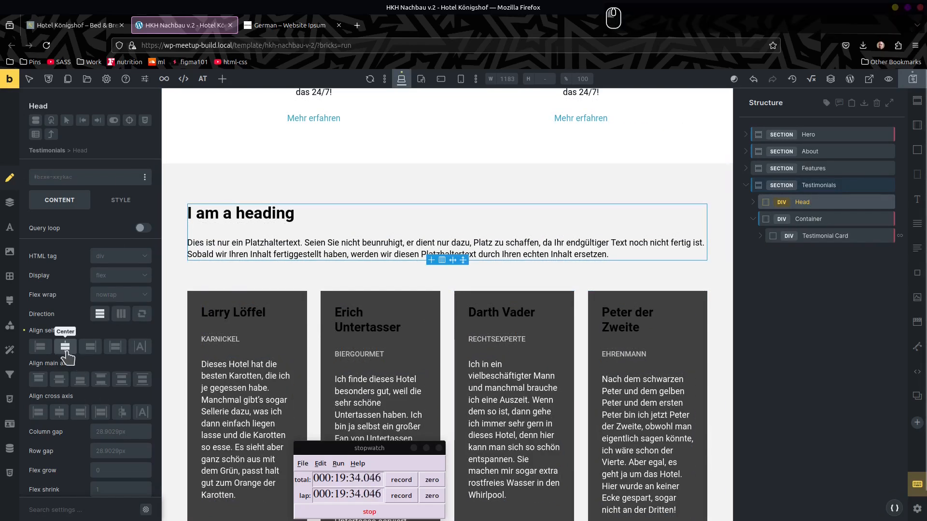
click(65, 352)
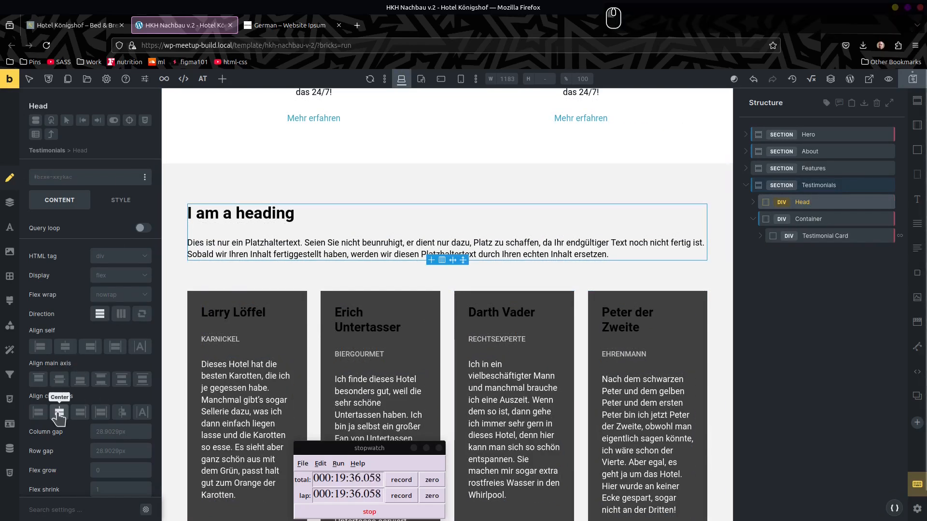
click(59, 412)
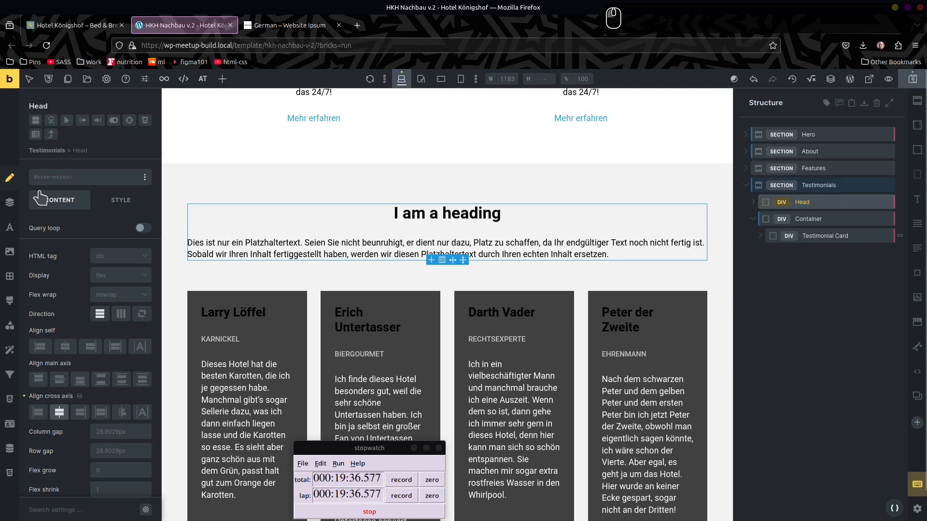
click(9, 228)
click(75, 308)
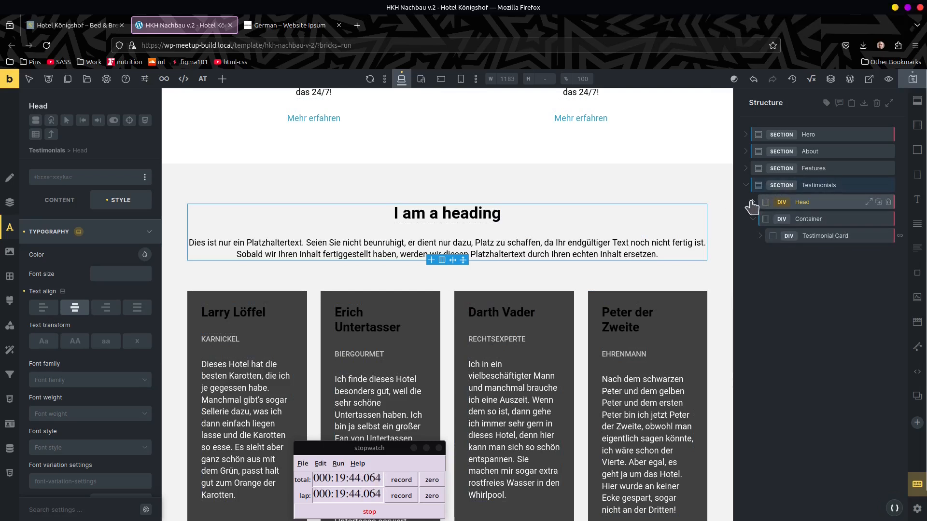
Step: Set the maximum width of the Blurb text inside the Testimonials Head container to 70ch
click(868, 201)
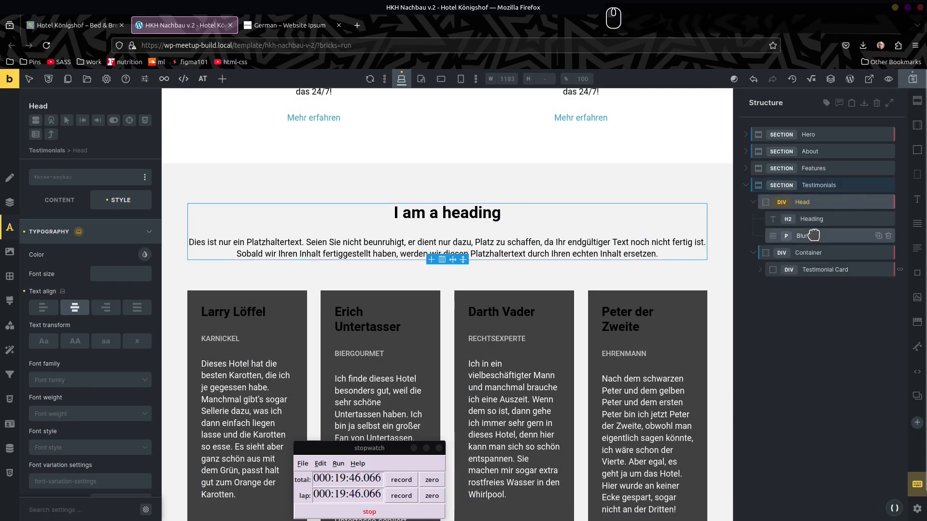
click(814, 235)
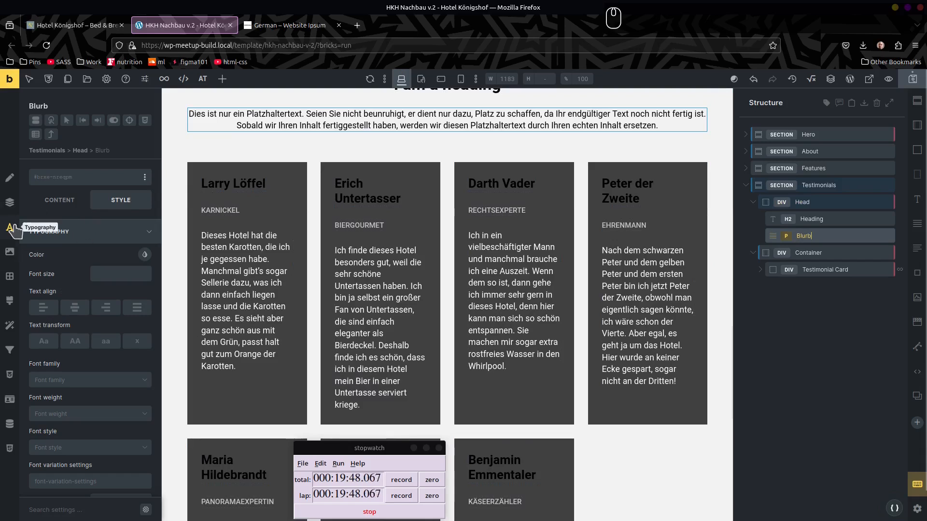
click(10, 202)
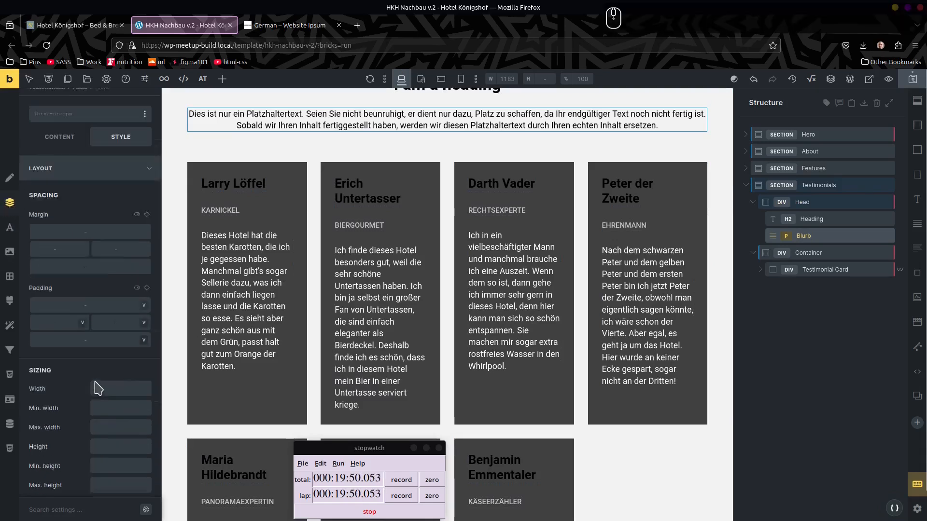
scroll(98, 381, down, 2)
click(116, 369)
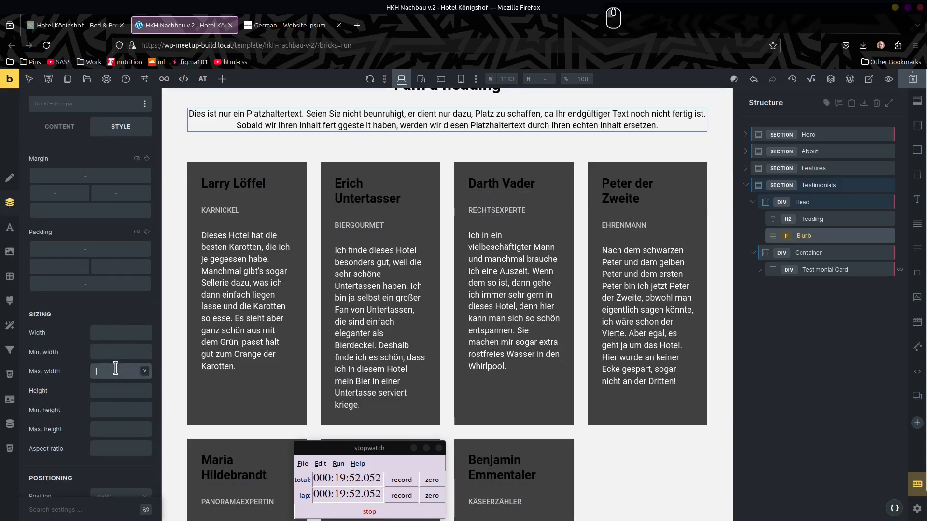
text(70ch)
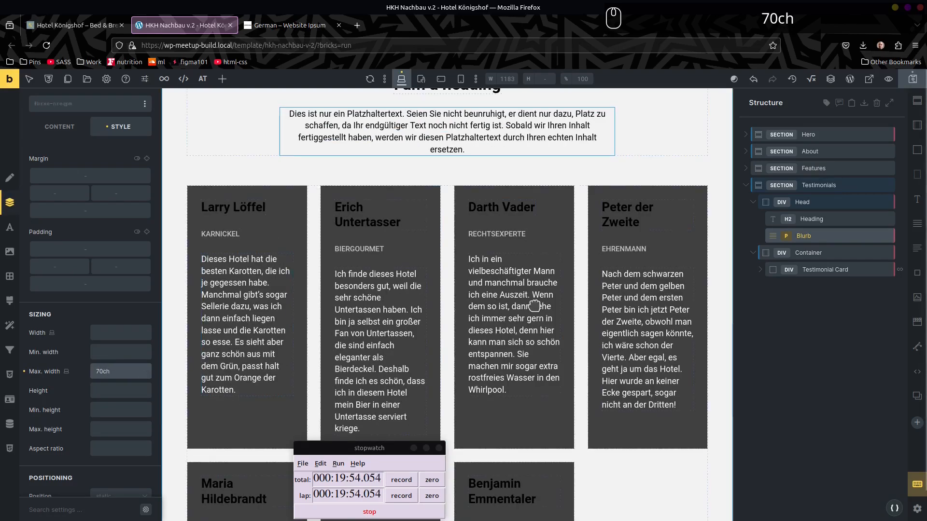
Step: Change the text of the Testimonials heading to "Das sagen unsere Gäste!"
scroll(427, 311, up, 4)
click(416, 267)
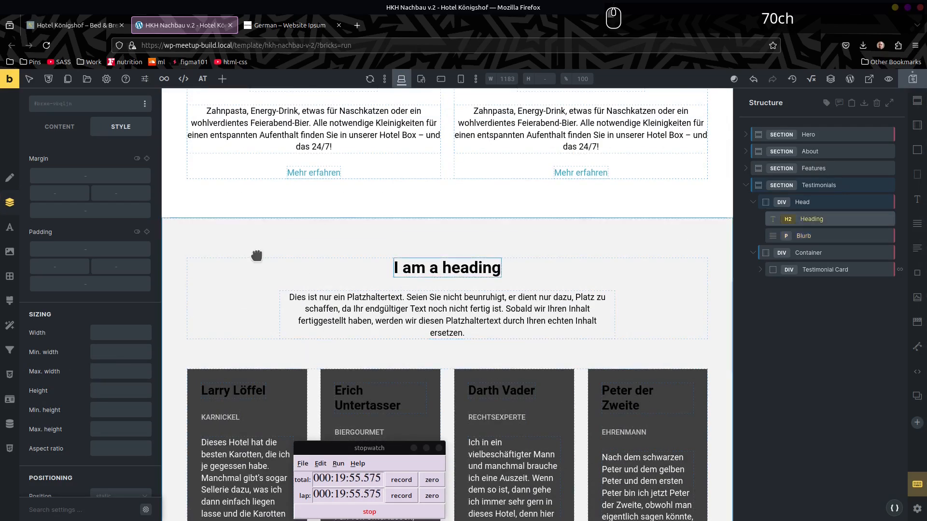
click(59, 127)
triple_click(83, 212)
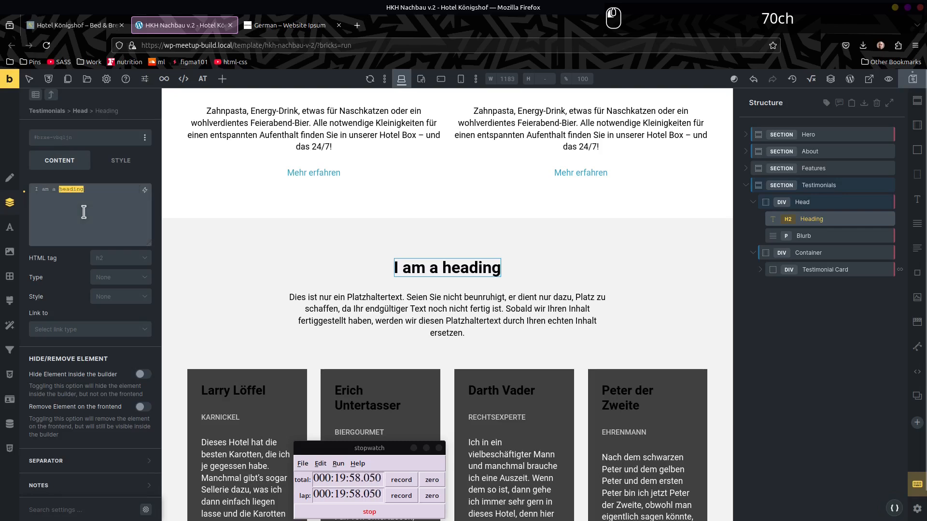
text(Das sagen un)
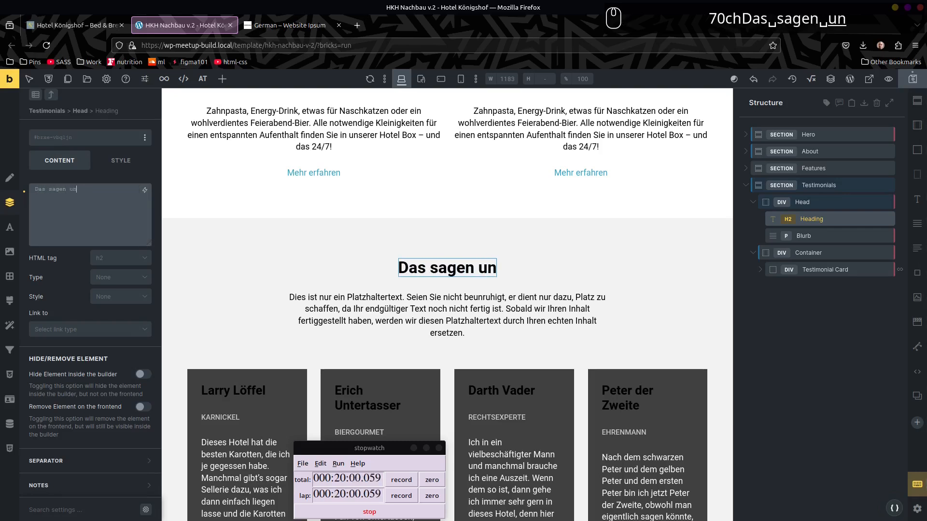
text(sere Gäste!)
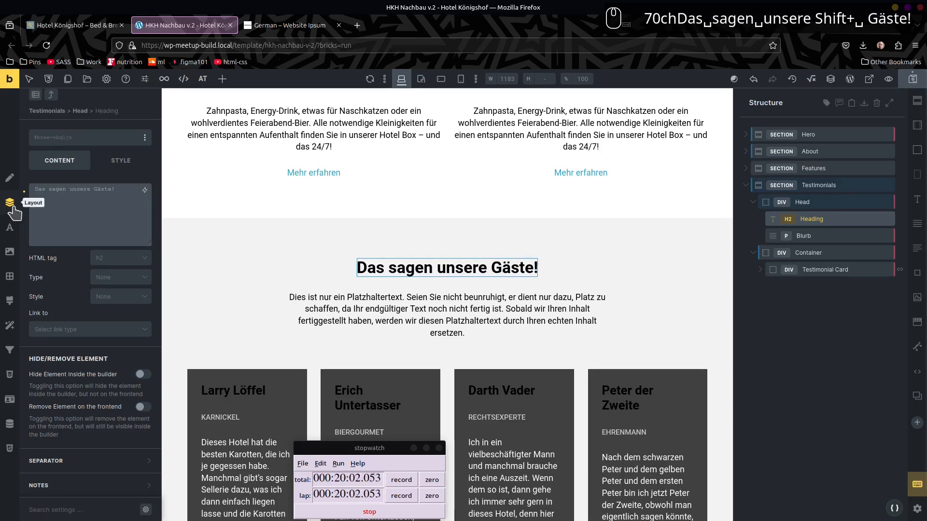
Step: Increase the maximum width of the Blurb below the Testimonials heading to 75ch and save the template
click(432, 307)
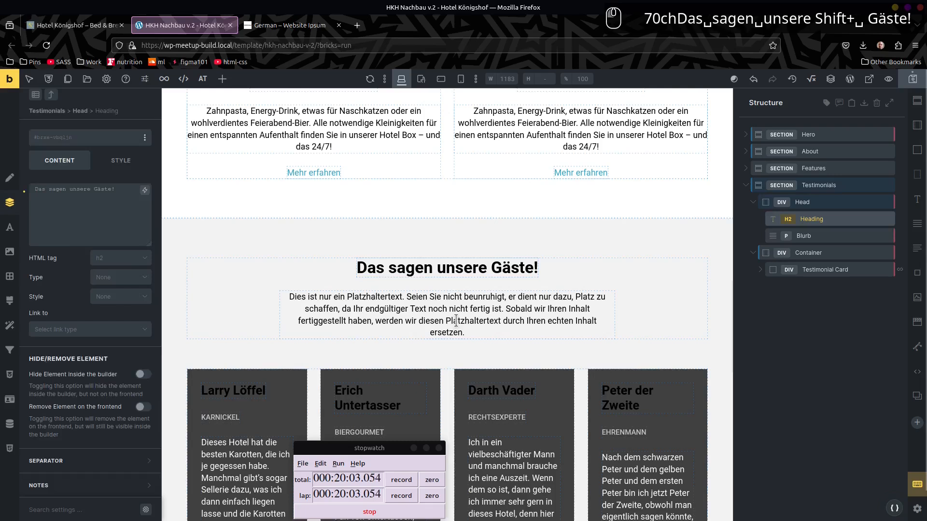
click(10, 202)
scroll(106, 353, down, 3)
click(128, 352)
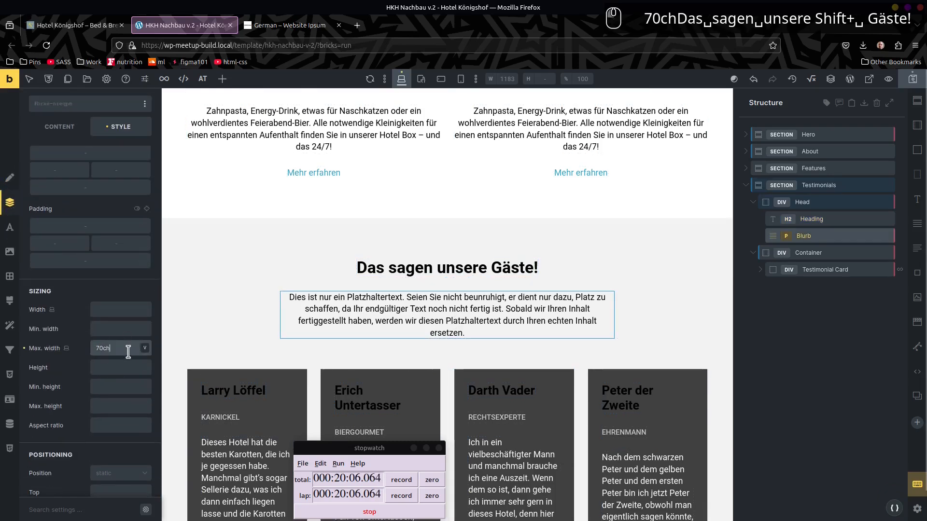
key(shift+Up)
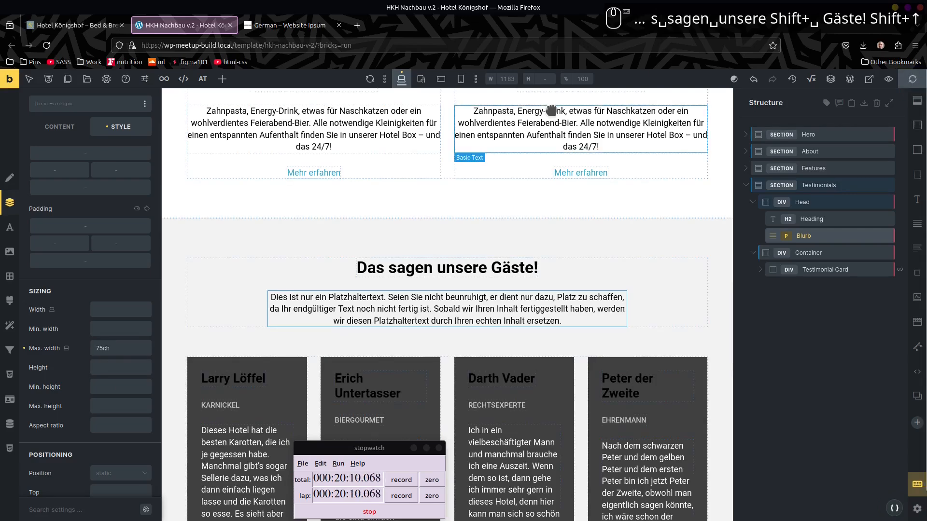
Step: Preview the template without the builder panels and examine the whole layout from header to footer
key(ctrl+p)
scroll(731, 247, down, 10)
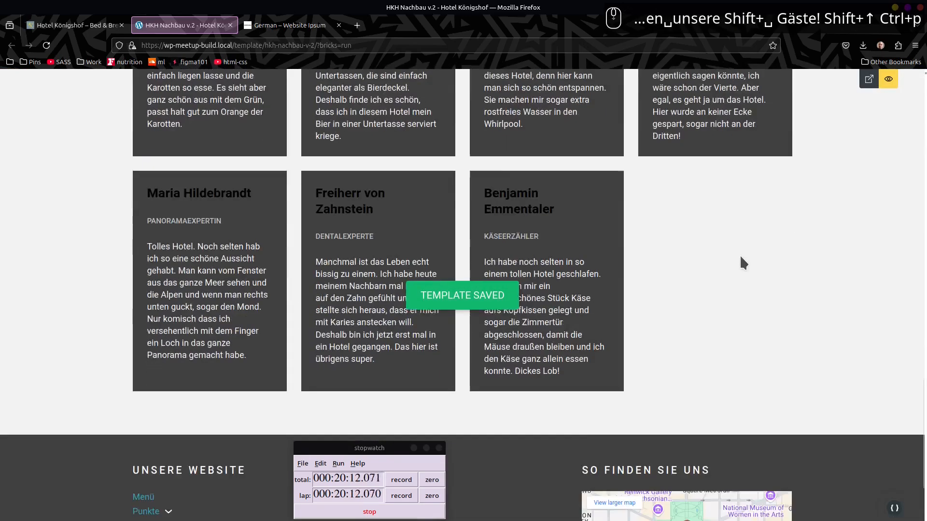
scroll(690, 273, up, 5)
scroll(748, 272, up, 8)
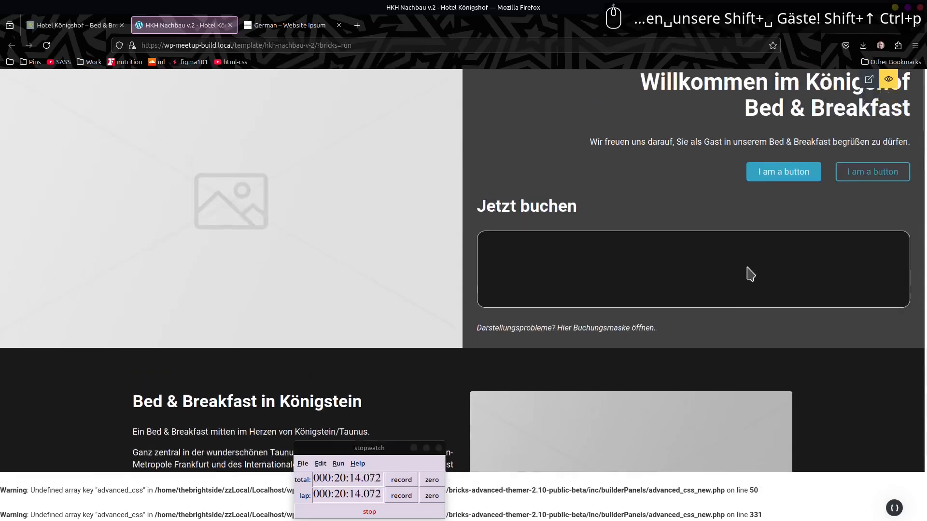
scroll(747, 271, down, 8)
scroll(303, 400, down, 5)
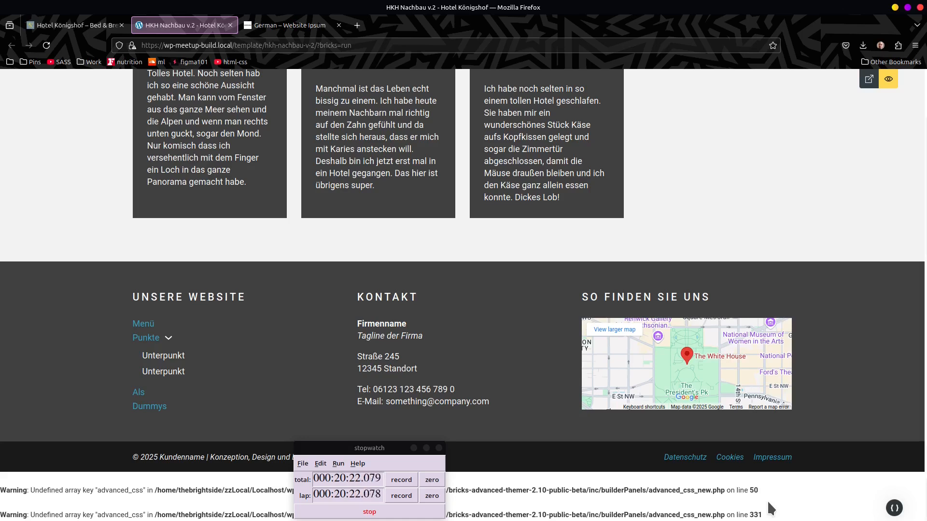
scroll(772, 508, up, 15)
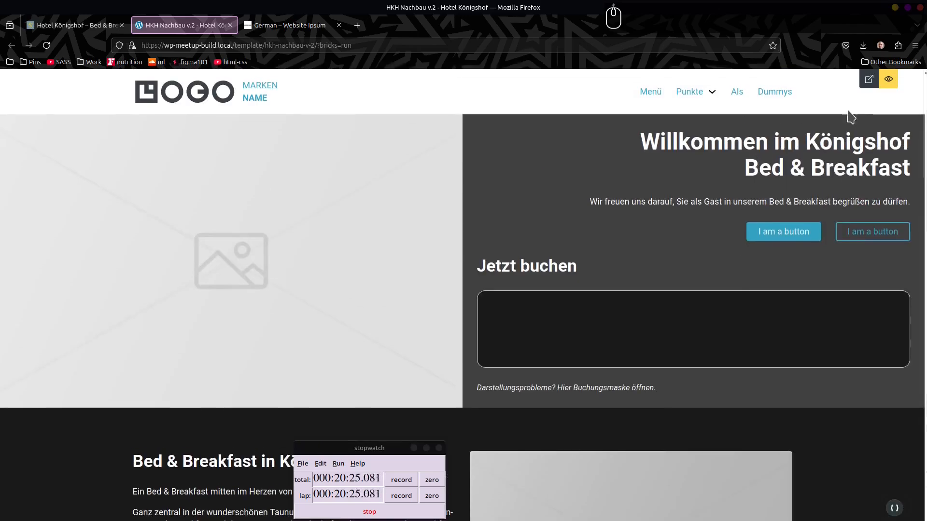
Step: Leave the preview, save the template and reload the builder without cached files
click(888, 79)
click(911, 81)
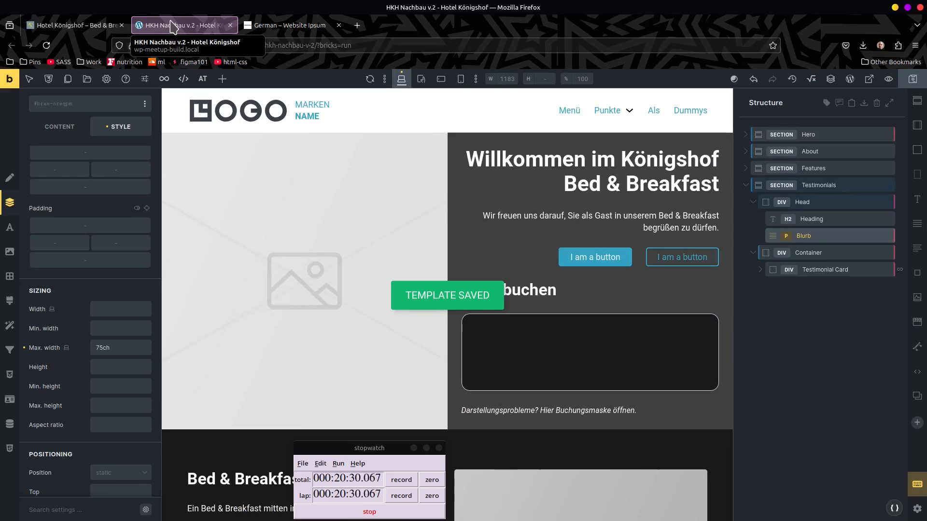
key(ctrl+F5)
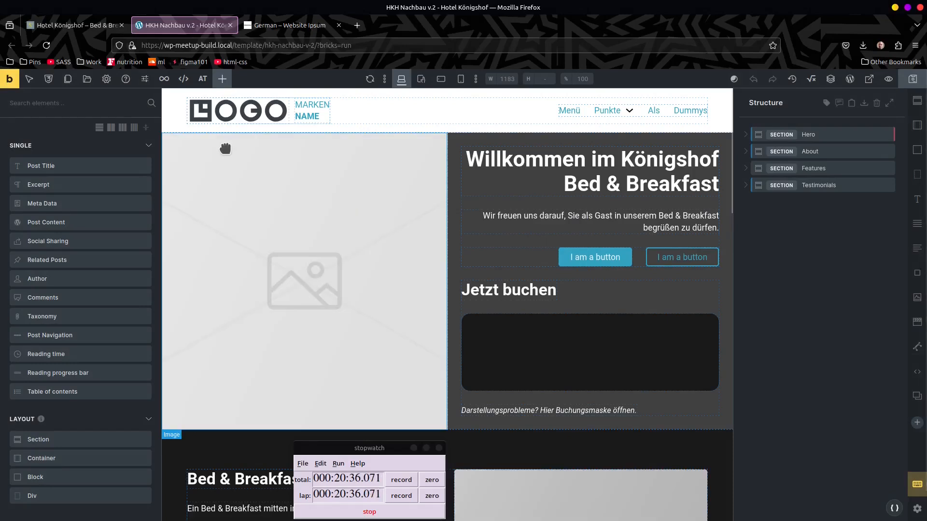
Step: Open the template's frontend in a new browser tab and examine every section from the hero down to the testimonials and footer
middle_click(9, 79)
click(276, 26)
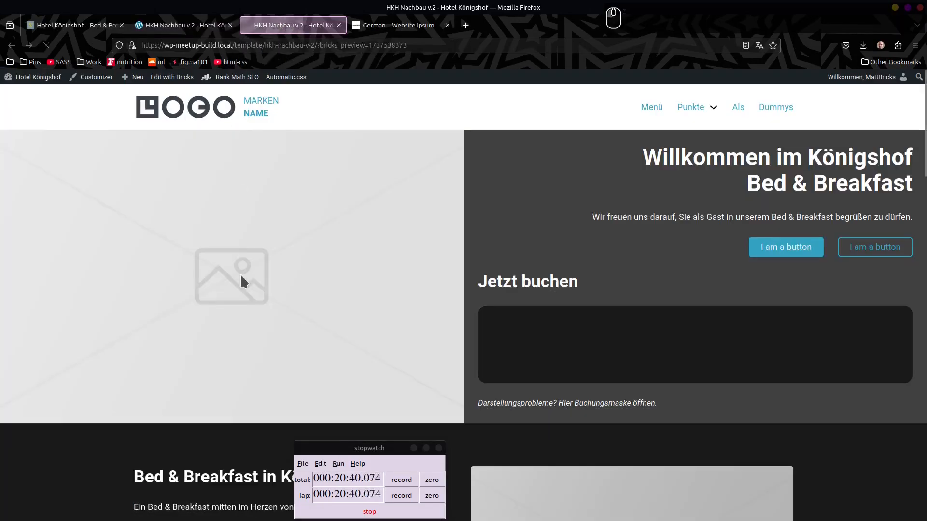
scroll(236, 295, down, 15)
scroll(244, 294, up, 15)
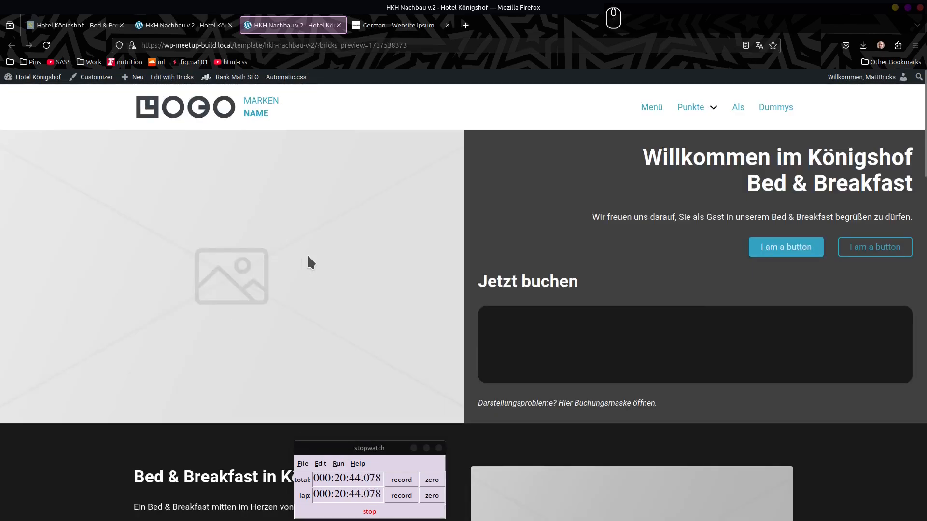
scroll(308, 256, down, 10)
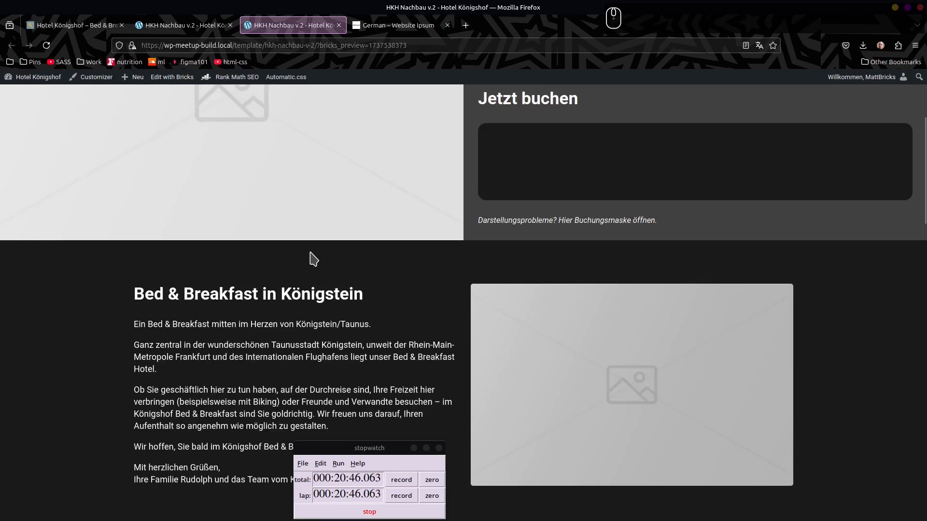
scroll(302, 256, down, 4)
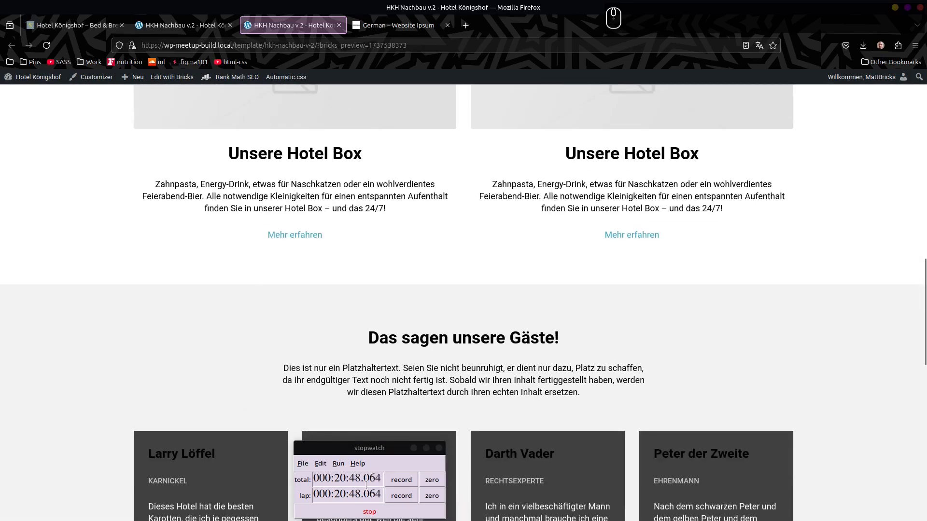
scroll(359, 209, down, 8)
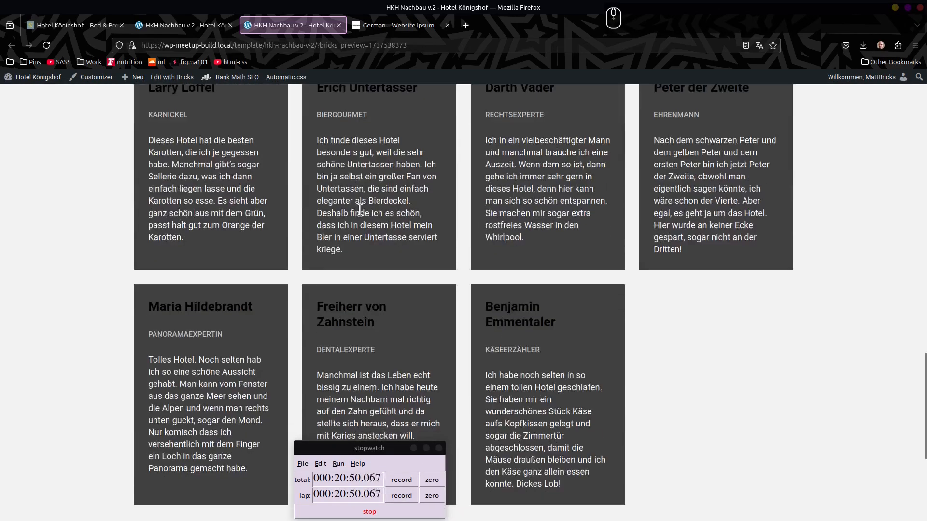
scroll(361, 215, down, 5)
scroll(505, 356, up, 20)
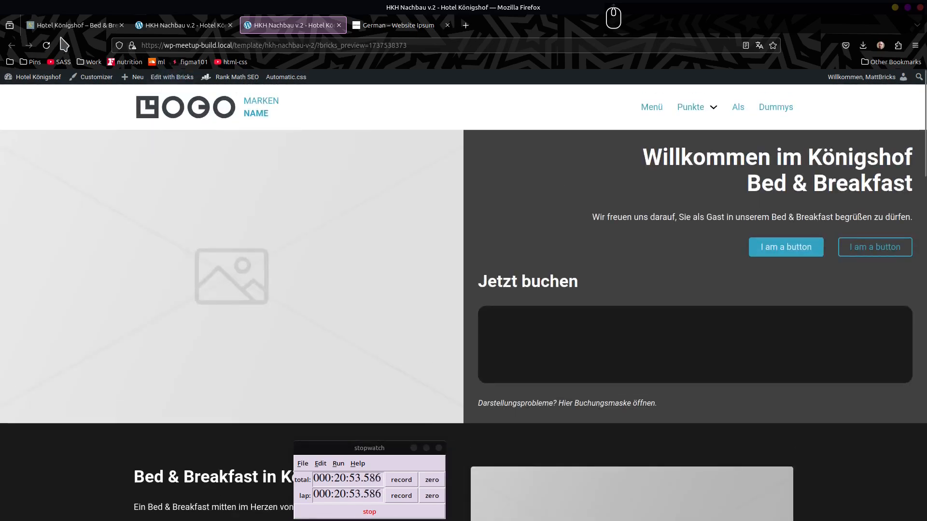
Step: Switch to the original hotel website, resume the stopwatch and sample the hero's slate-blue background with the screen colour picker
click(62, 26)
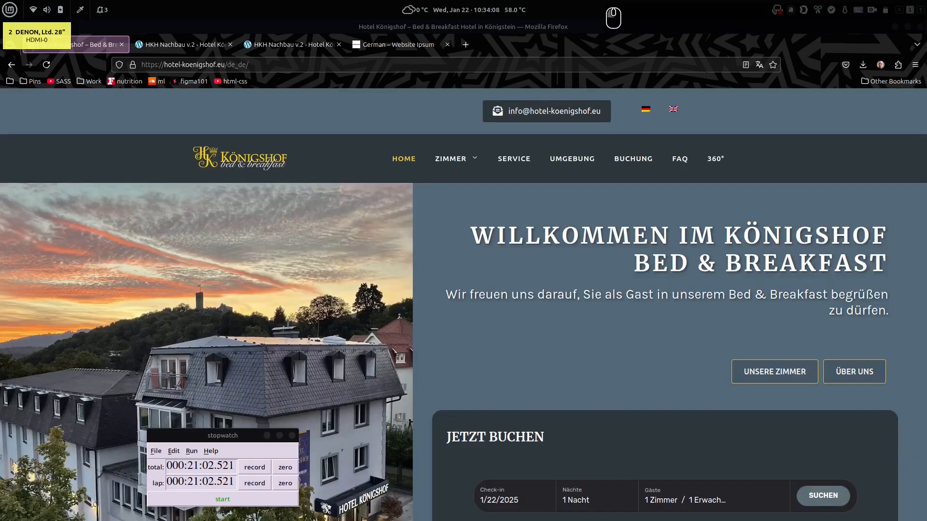
click(224, 500)
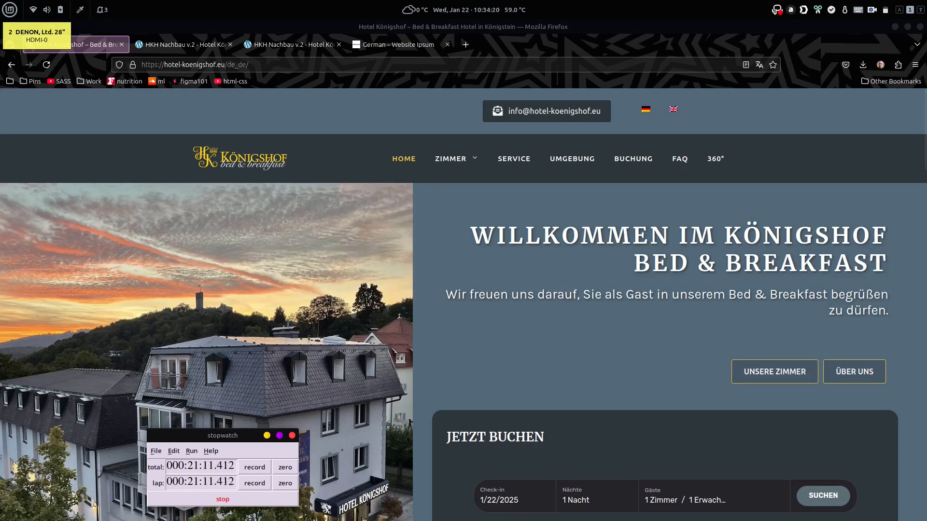
click(80, 10)
click(434, 236)
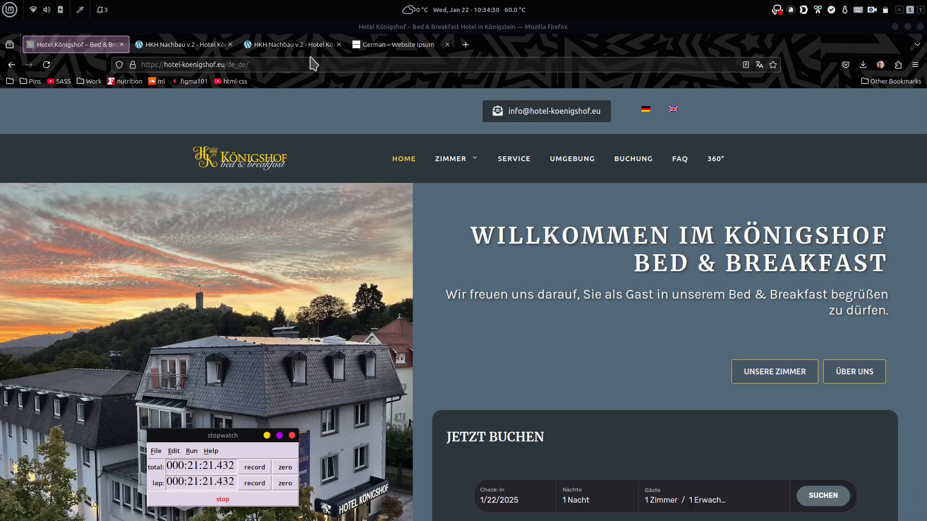
Step: On the rebuilt page's frontend, set the Automatic.css primary colour to the sampled #526877 and save the palette
click(289, 46)
key(ctrl+shift+o)
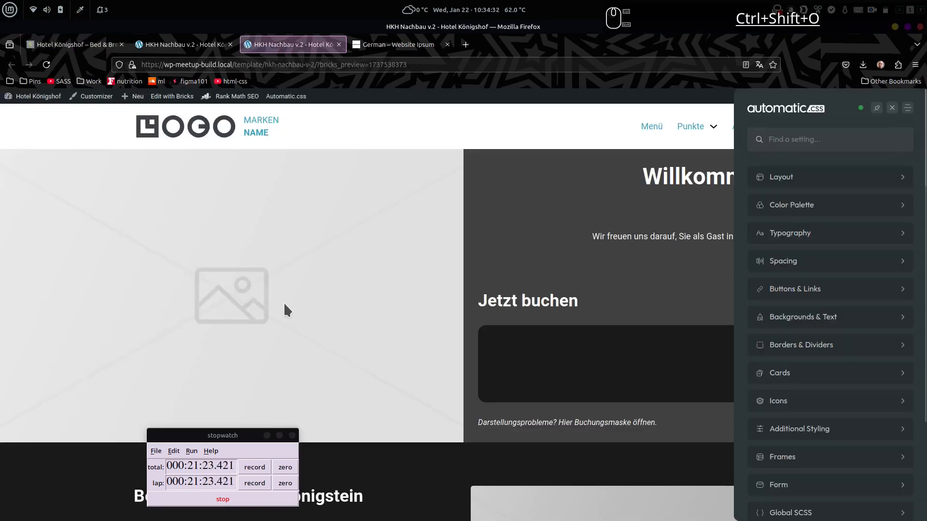
click(772, 207)
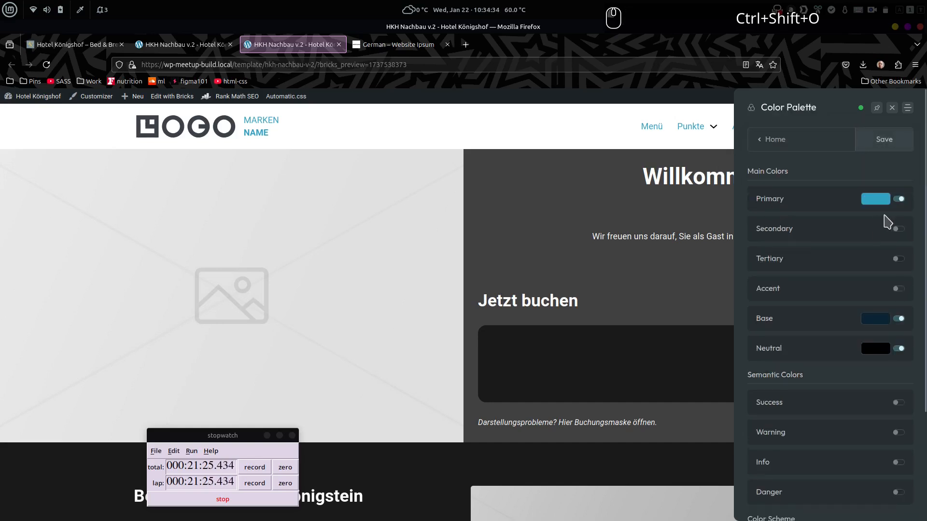
click(875, 202)
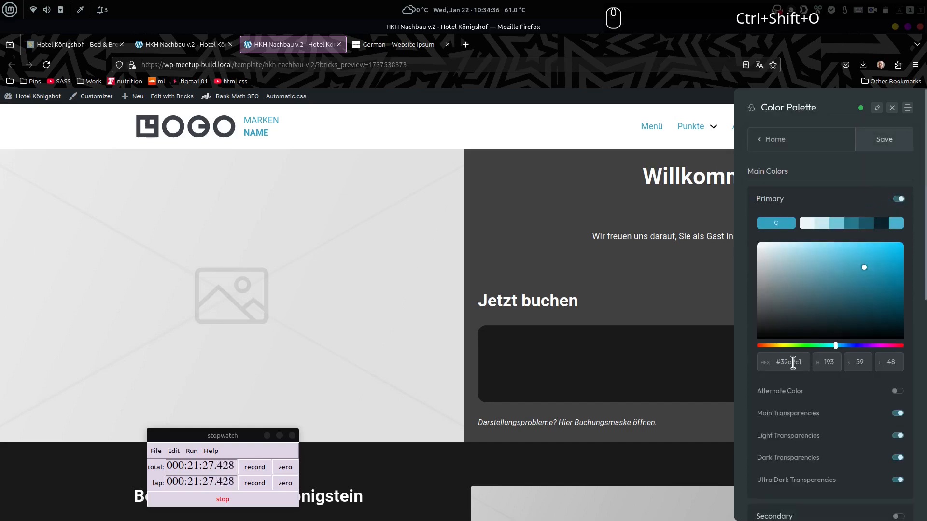
key(BackSpace)
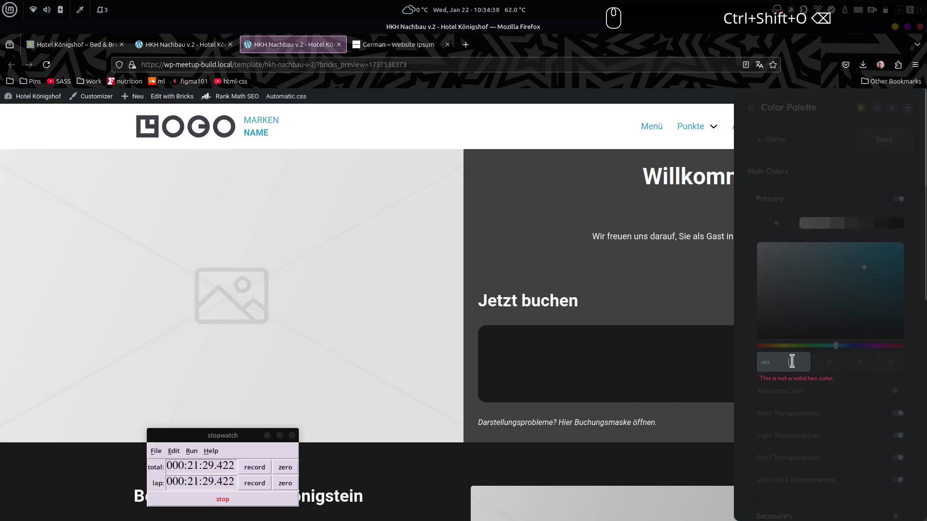
key(ctrl+v)
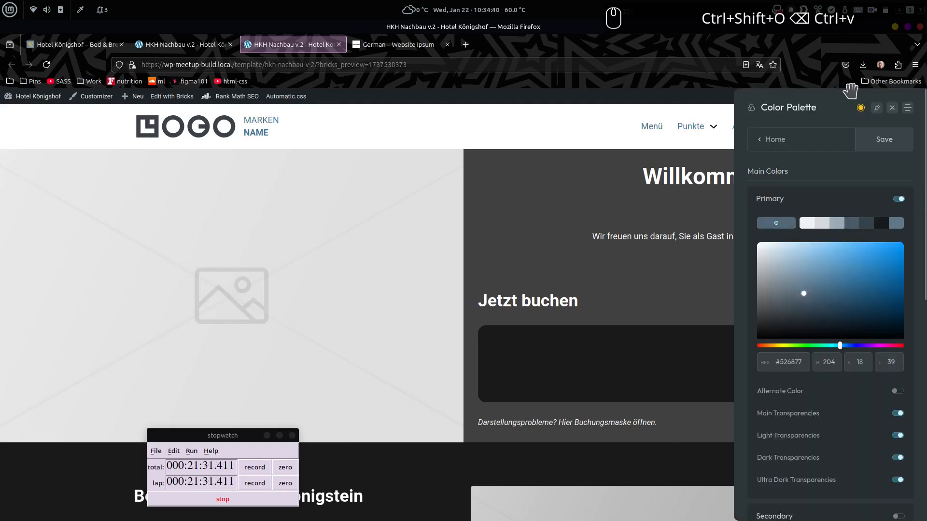
click(884, 139)
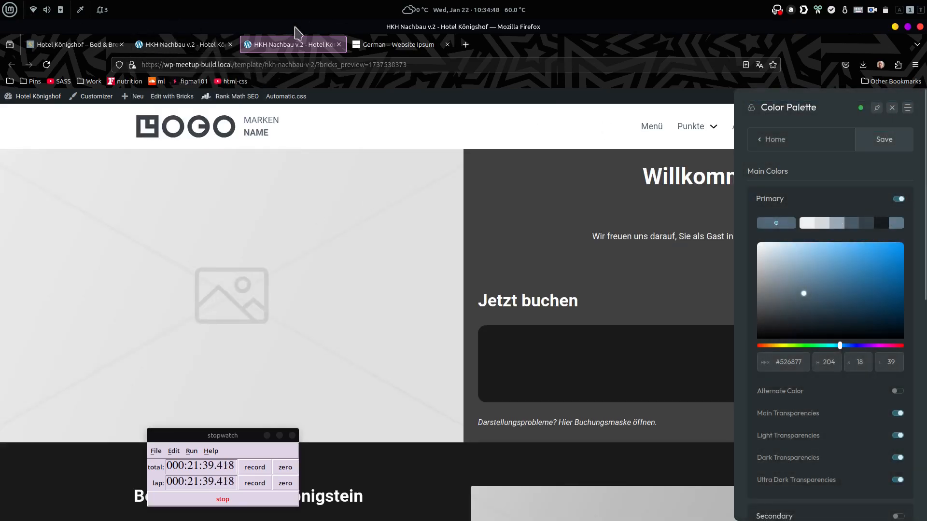
Step: Switch to the original hotel website and sample the yellow of the holiday notice banner with the screen colour picker
click(183, 44)
scroll(368, 244, down, 5)
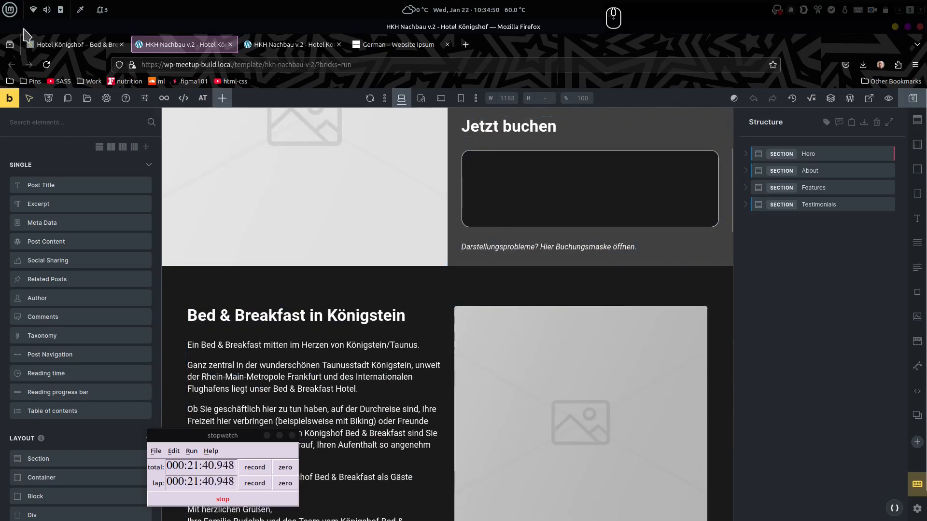
click(80, 44)
scroll(409, 261, down, 10)
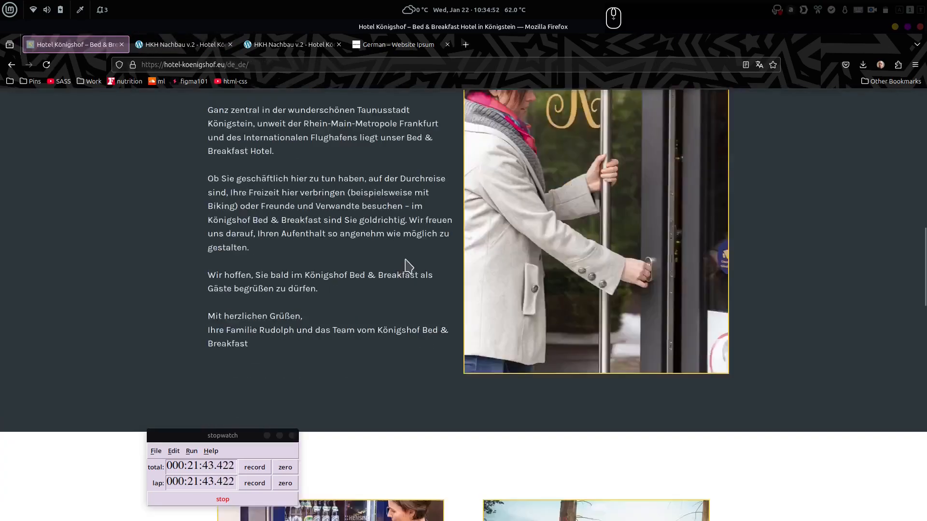
scroll(414, 275, up, 6)
scroll(416, 279, down, 12)
scroll(415, 279, down, 4)
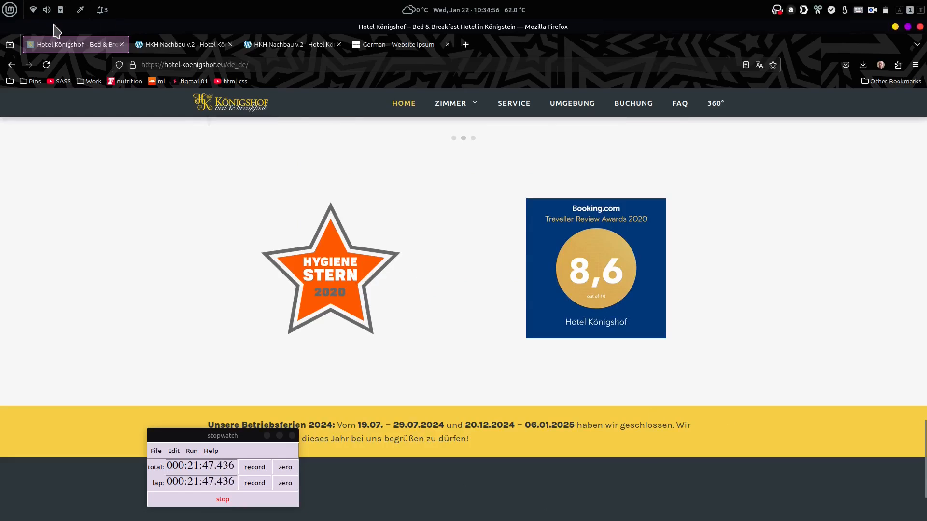
click(81, 10)
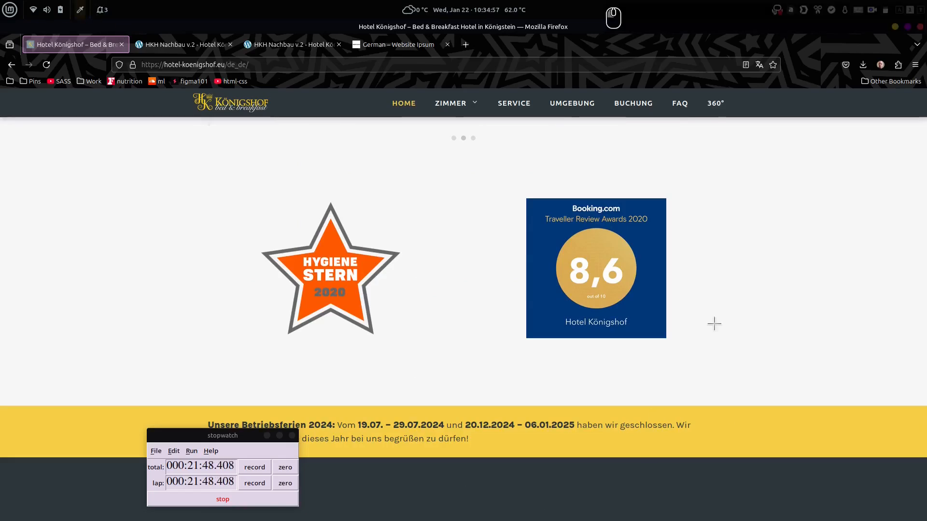
click(806, 431)
Step: On the rebuilt page's frontend, enable the Automatic.css secondary colour, set it to #f6ce46 and save the palette
click(279, 45)
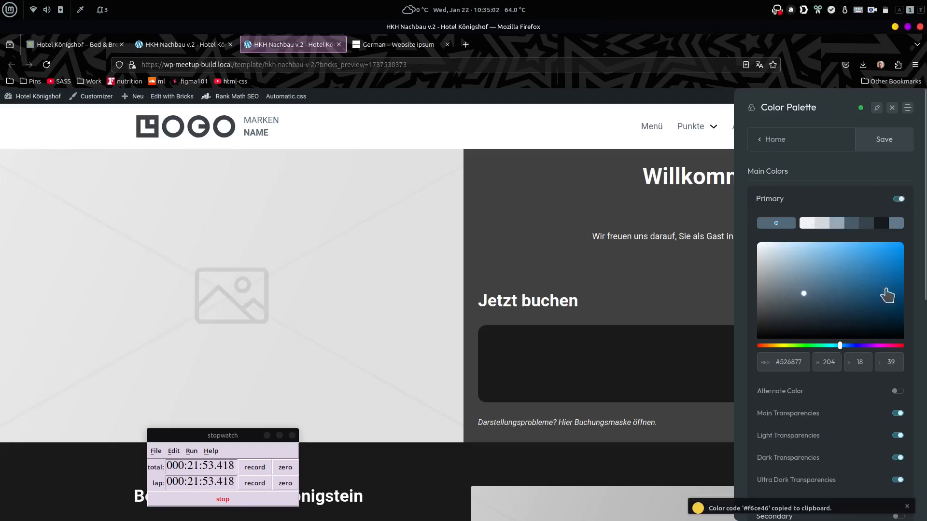
click(789, 199)
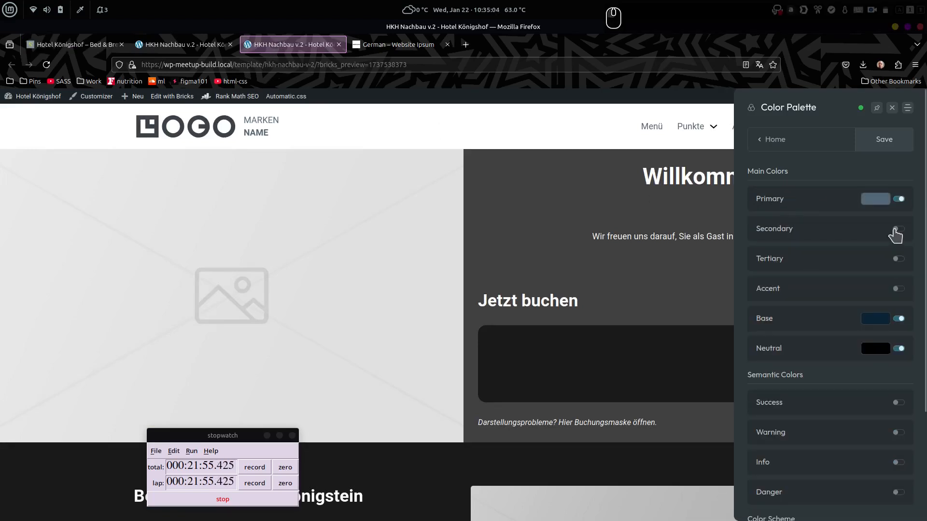
click(899, 232)
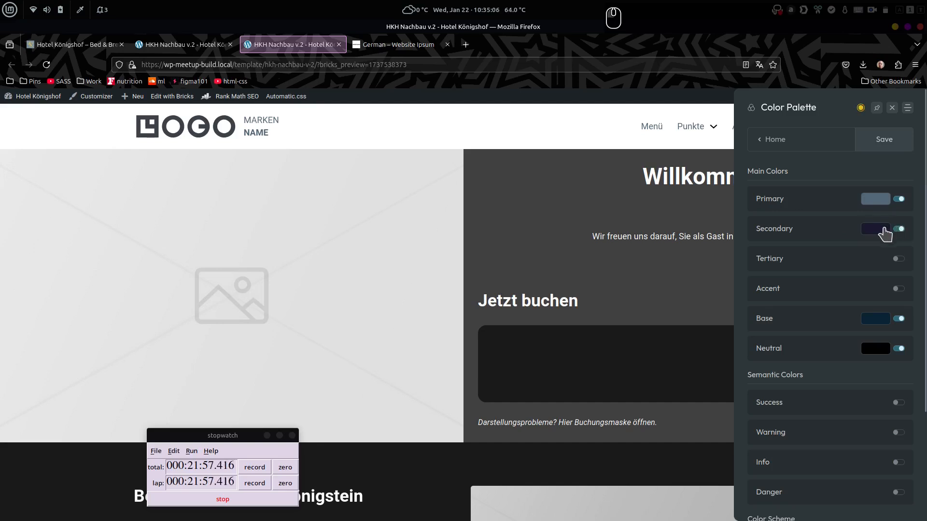
click(879, 230)
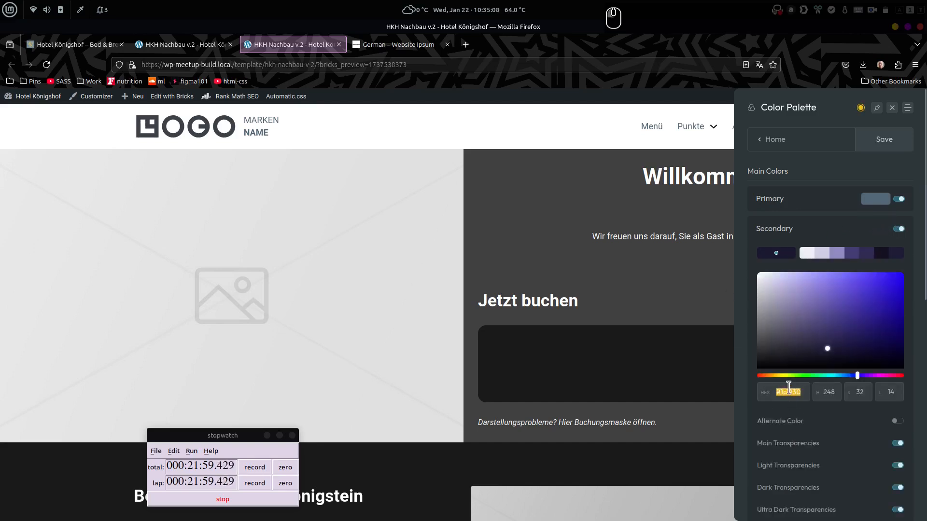
key(BackSpace)
key(ctrl+v)
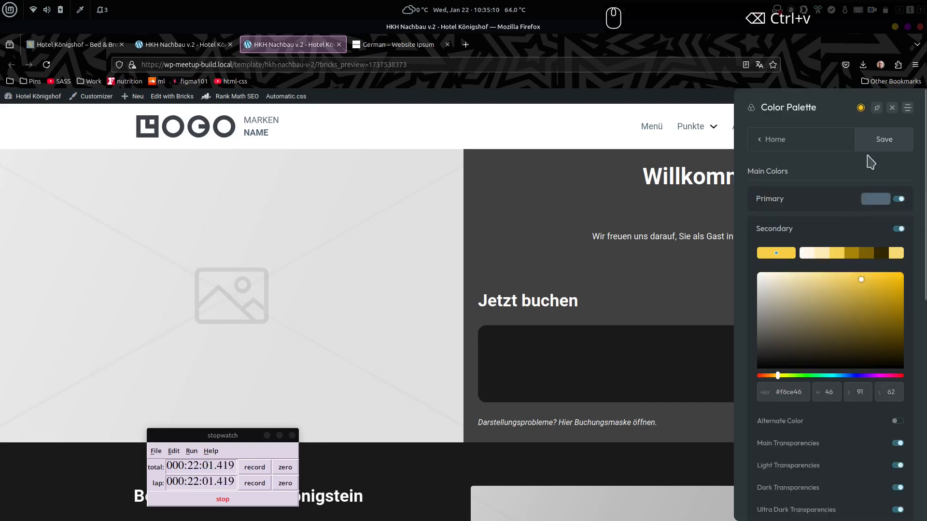
click(884, 140)
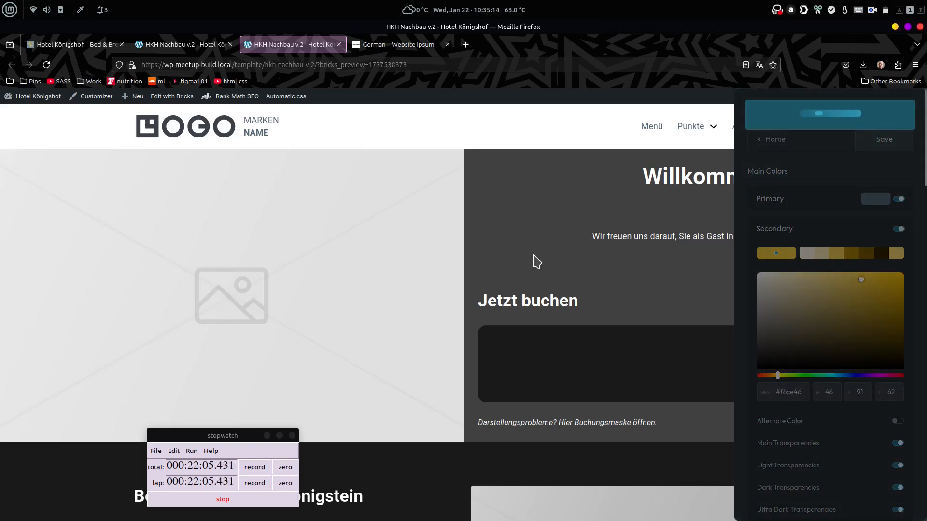
Step: In the Automatic.css background settings, set the Ultra Dark background to --primary-ultra-dark
click(802, 140)
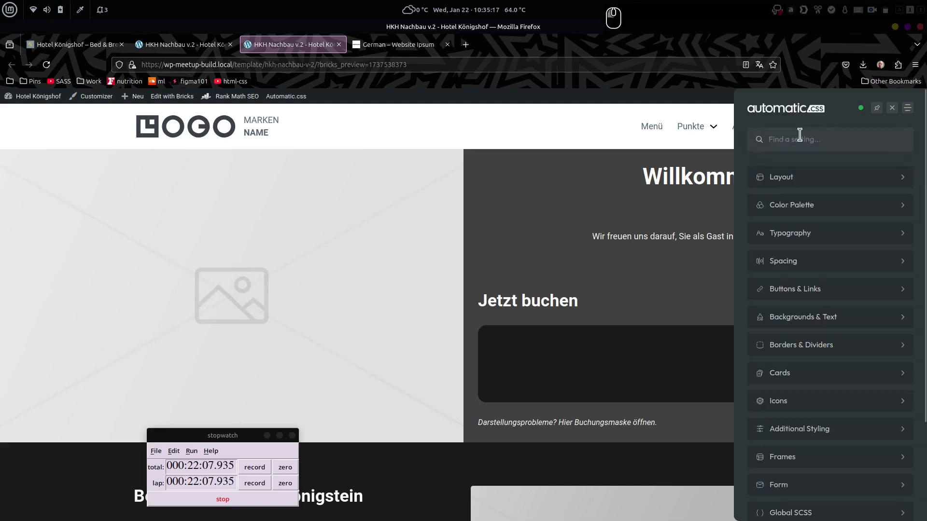
click(803, 317)
click(783, 177)
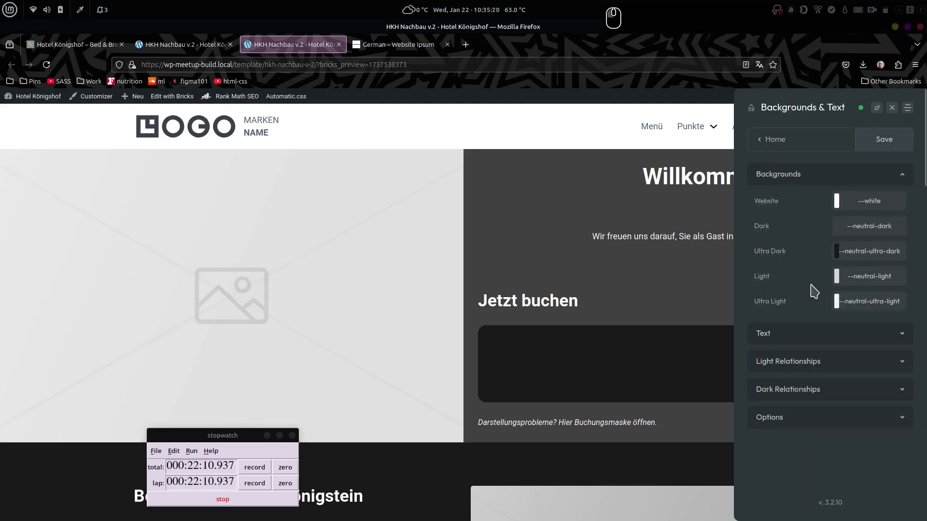
click(853, 251)
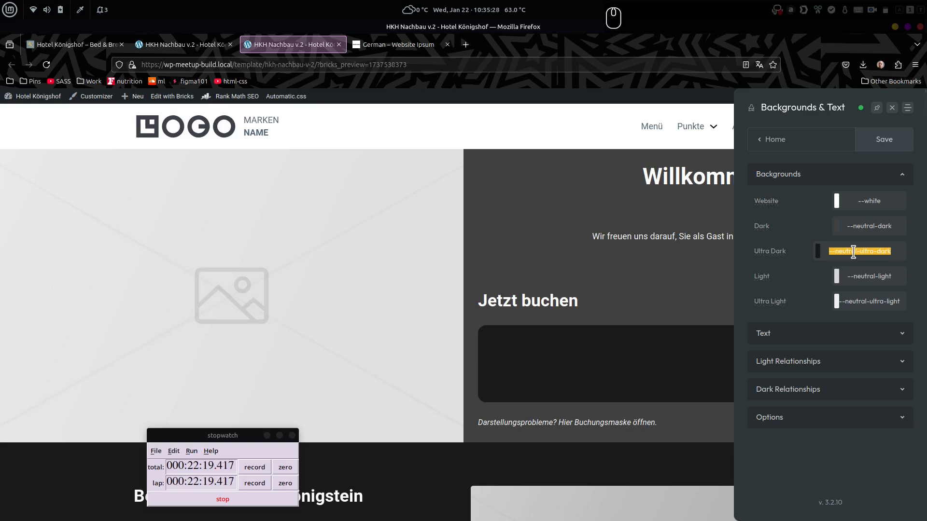
text(--primary-ultra-dark)
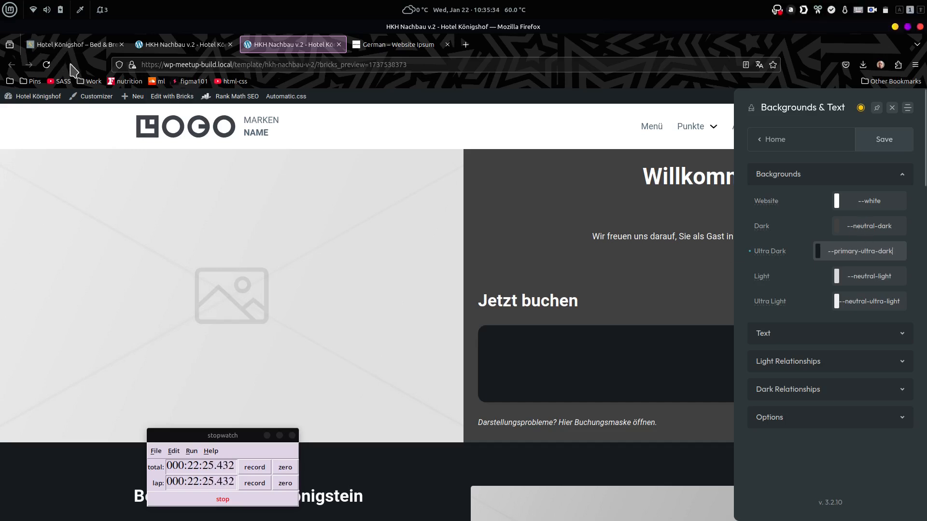
Step: Compare with the original website's dark about section and set the Ultra Dark background to --primary-dark
click(77, 44)
scroll(414, 265, up, 18)
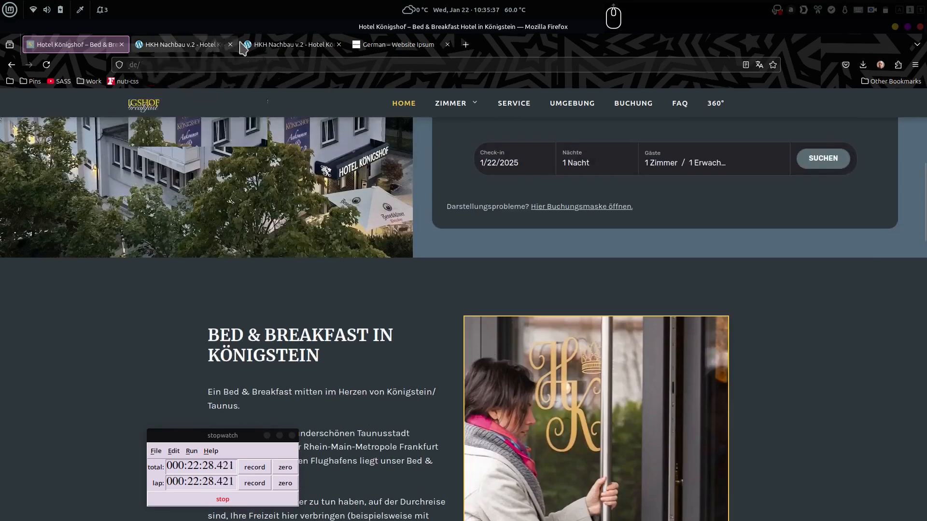
click(241, 44)
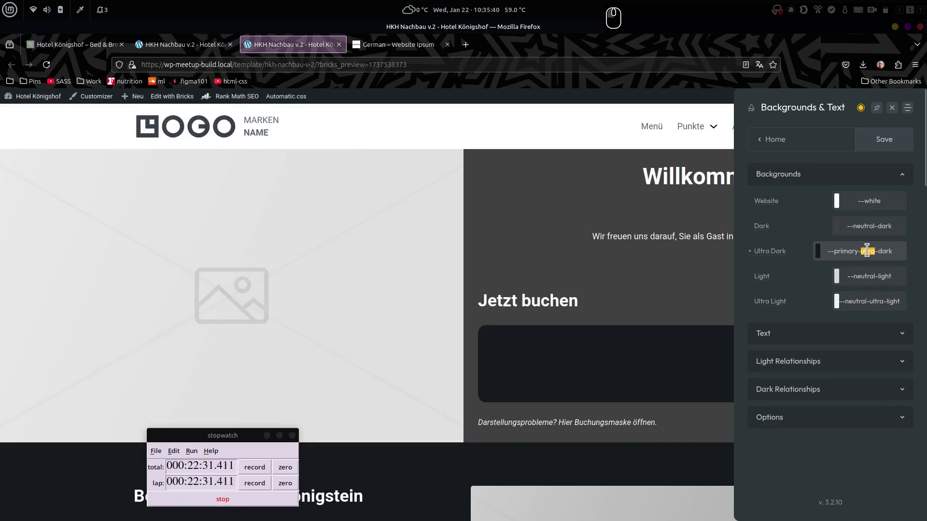
key(Delete)
key(Delete)
Step: Set the Dark background to --primary
drag(848, 226, 868, 226)
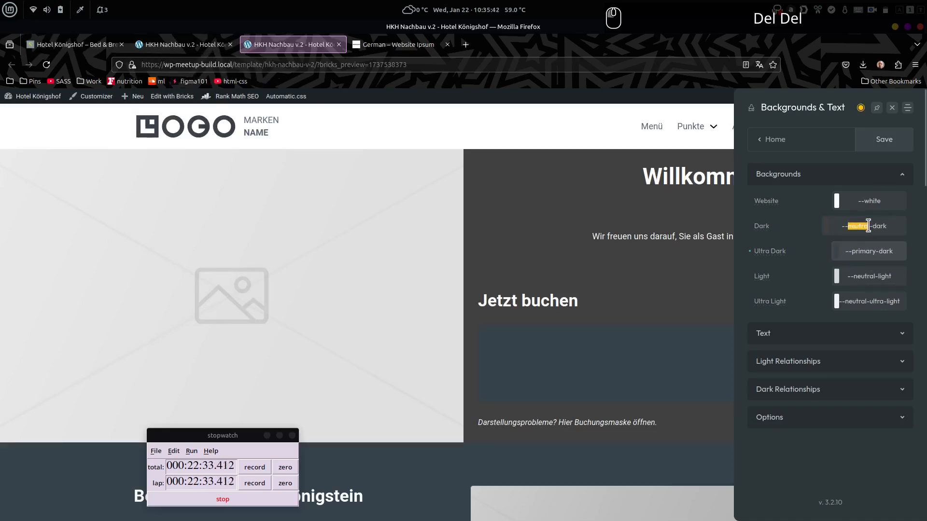
text(primary)
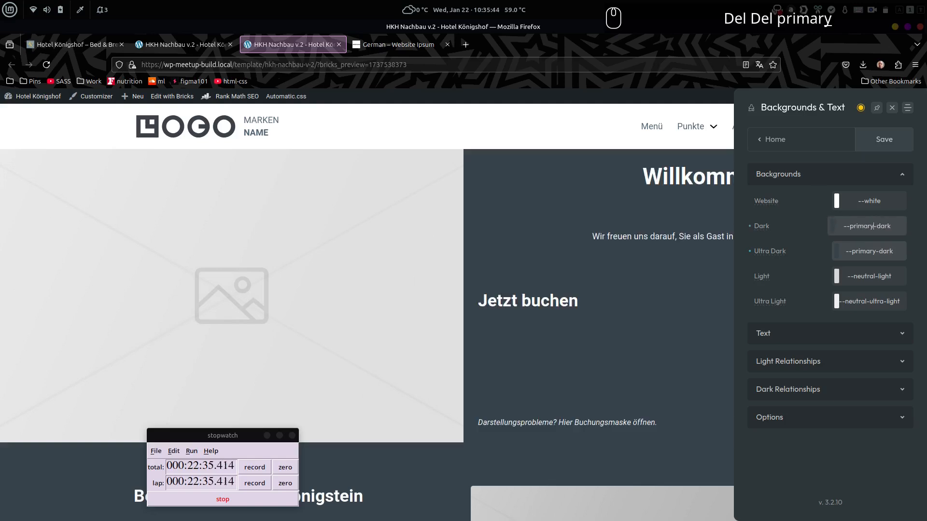
key(shift+End)
key(Delete)
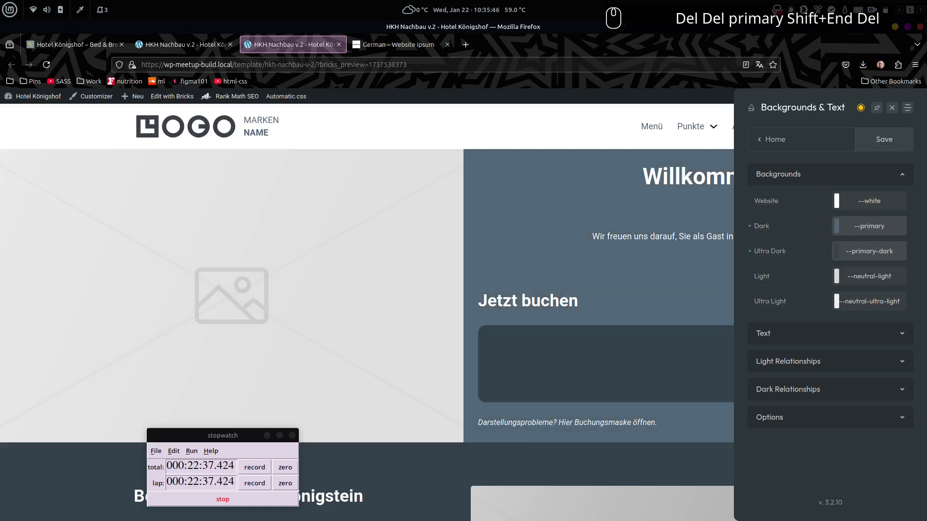
Step: Set the Light background to --primary-light and the Ultra Light background to --primary-ultra-light
double_click(862, 279)
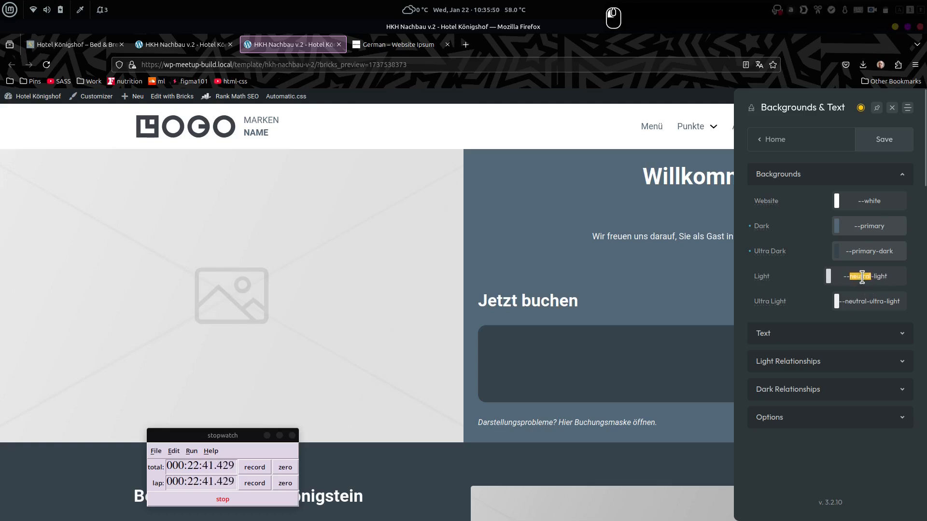
text(primary)
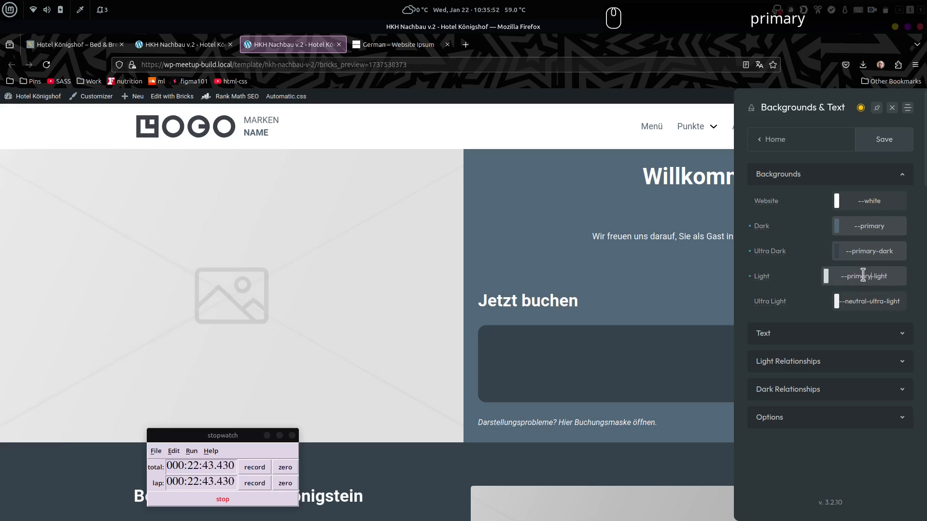
double_click(858, 302)
text(primary)
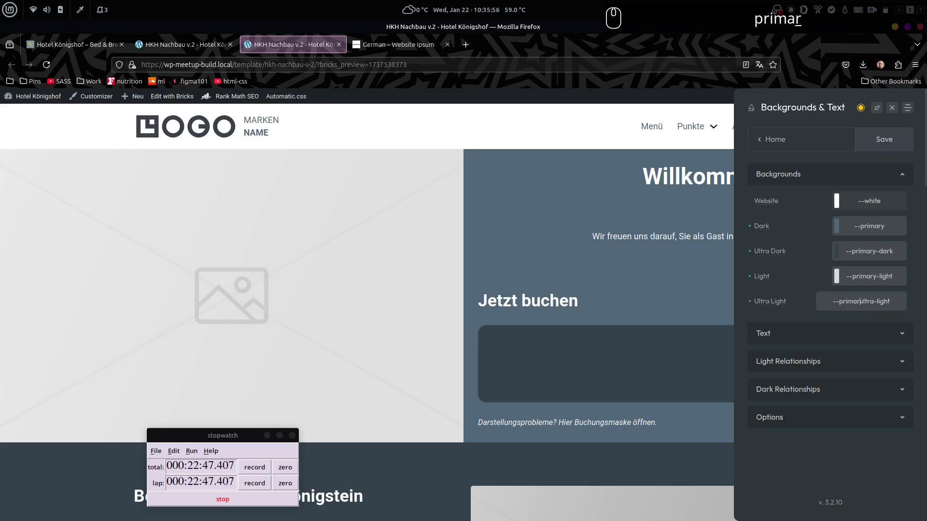
scroll(357, 208, down, 3)
scroll(356, 208, down, 10)
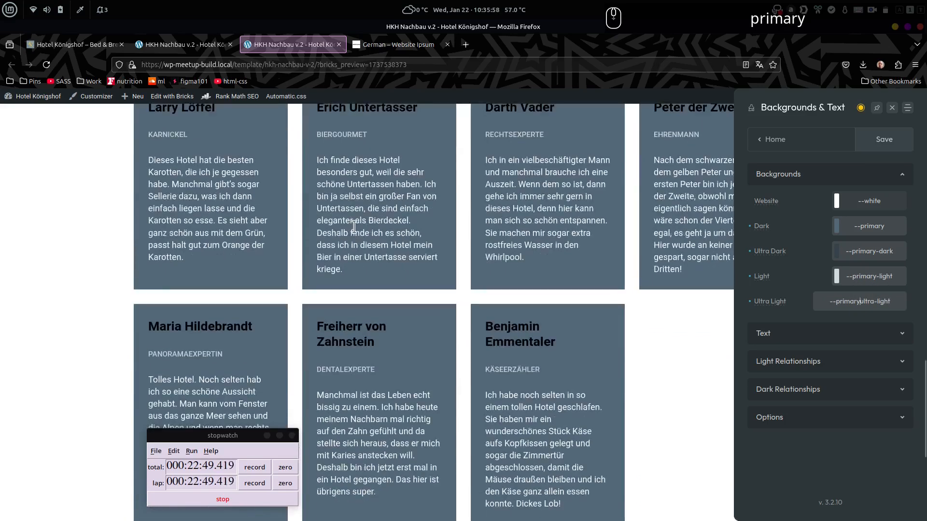
text(-)
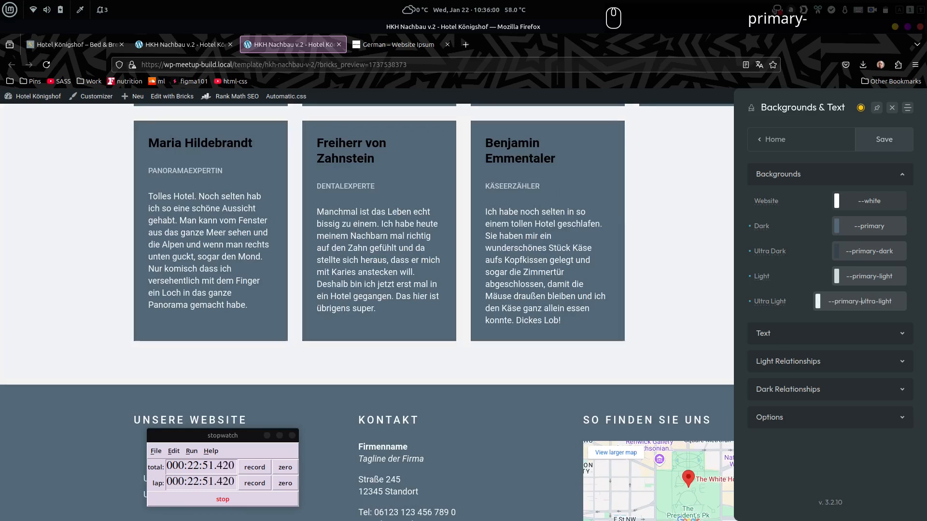
Step: Compare the rebuilt page's section backgrounds with the original website's and save the Automatic.css background settings
scroll(479, 203, up, 2)
scroll(477, 197, up, 6)
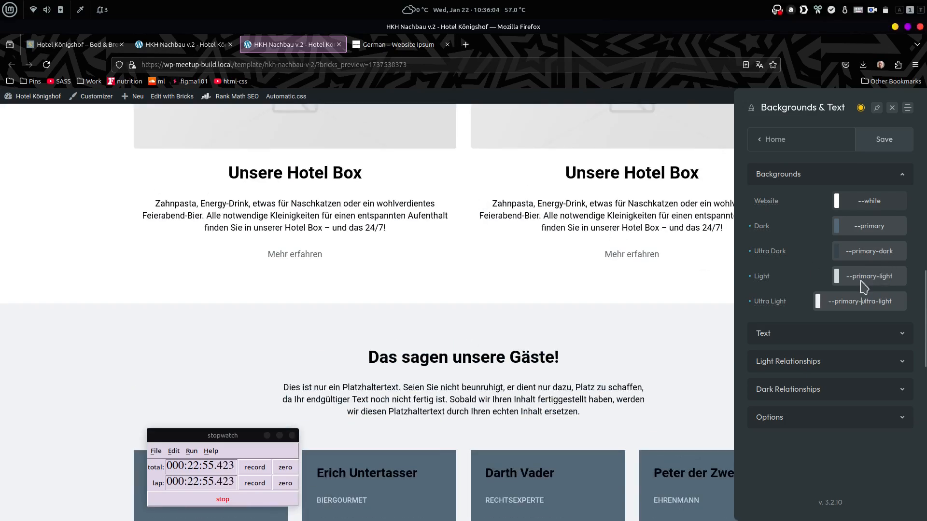
click(96, 45)
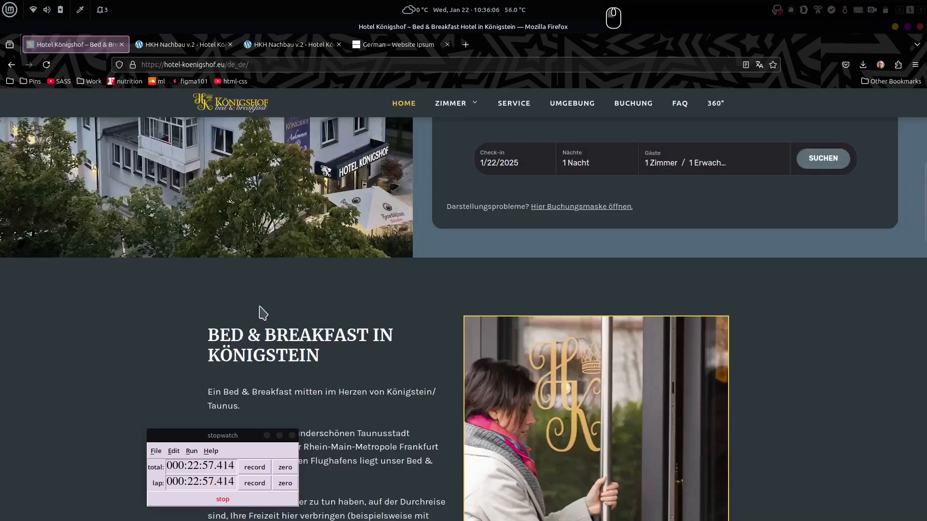
scroll(253, 314, down, 15)
scroll(251, 307, up, 4)
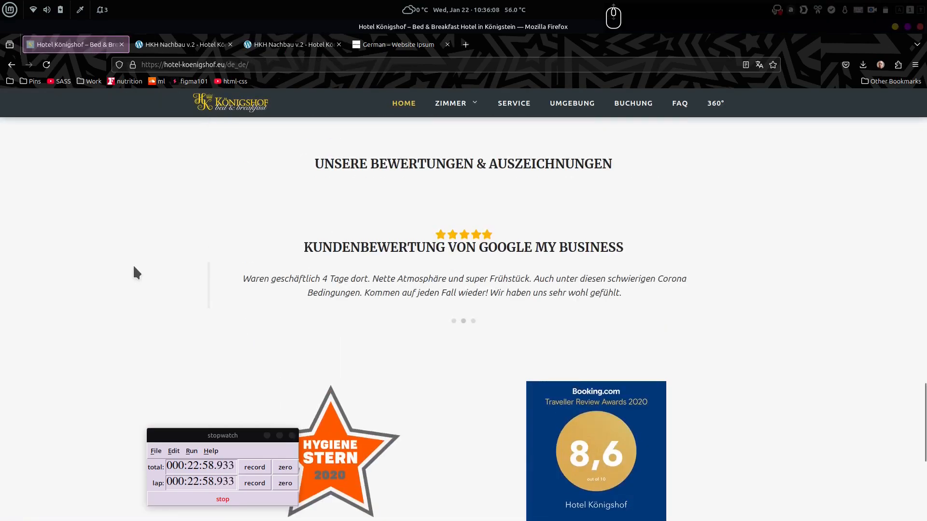
click(311, 43)
scroll(654, 271, down, 4)
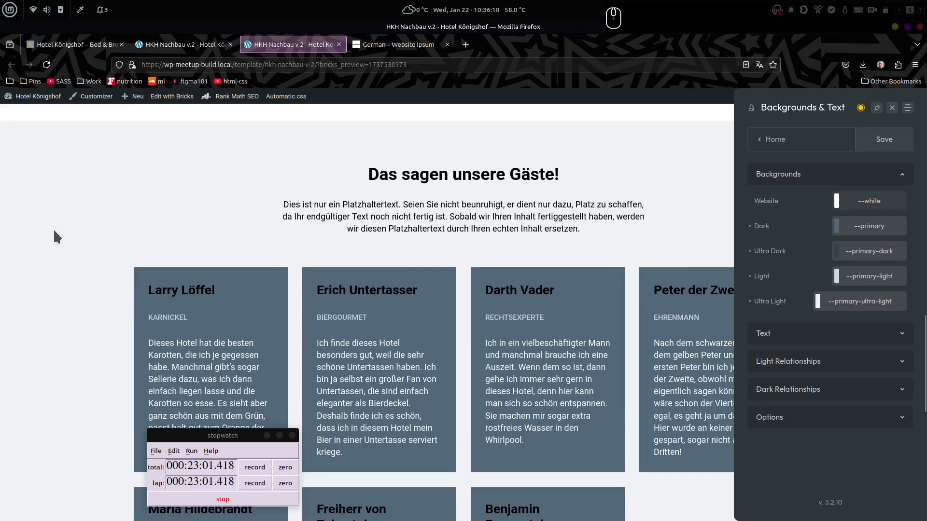
scroll(625, 363, down, 7)
scroll(610, 359, up, 12)
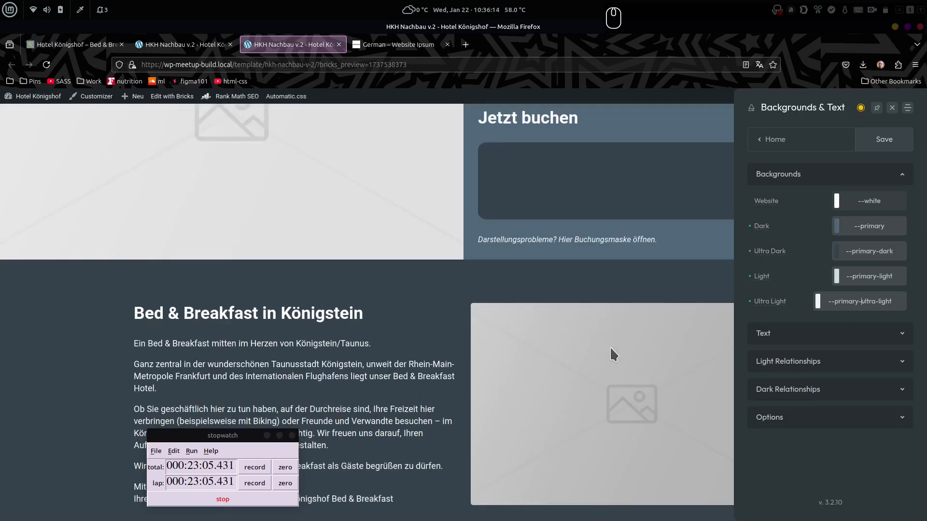
click(888, 140)
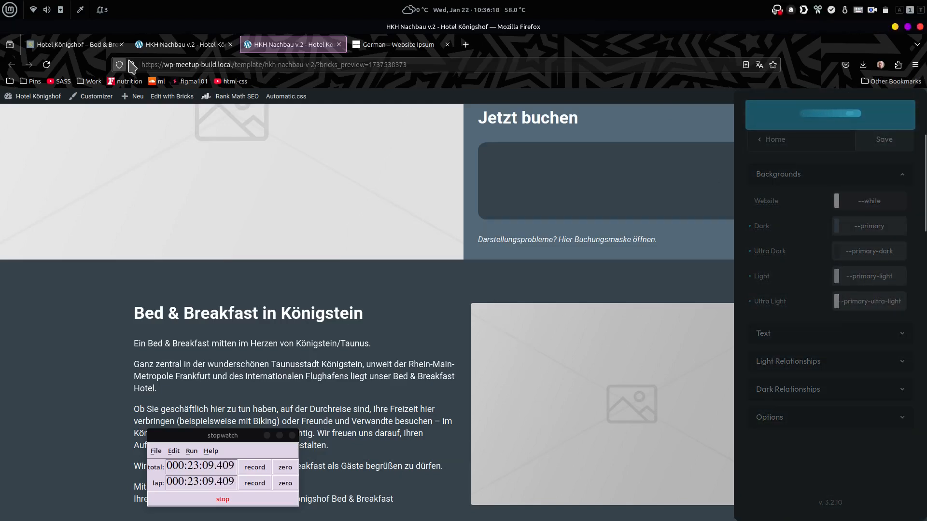
Step: Examine the original website's section layout and backgrounds, from the reviews area through the about section up to the hero
click(179, 45)
click(116, 46)
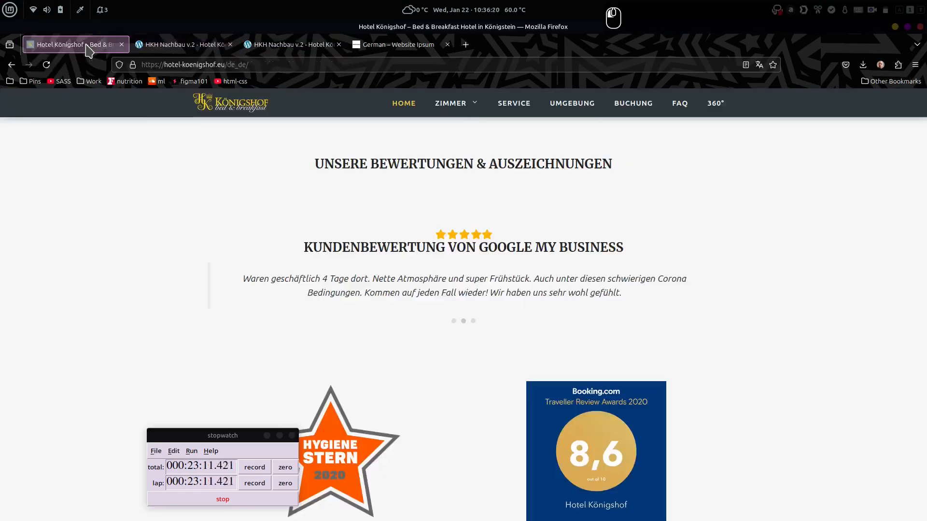
scroll(451, 277, up, 8)
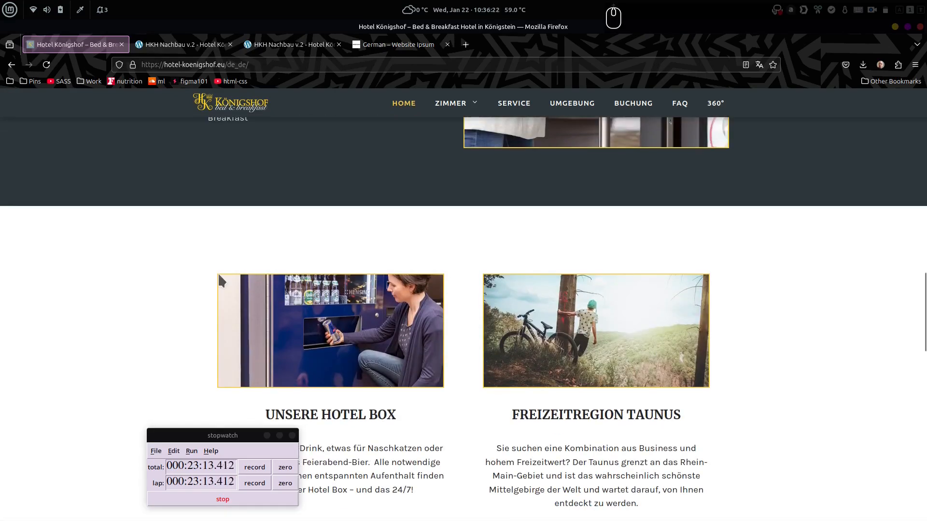
scroll(472, 220, up, 5)
scroll(472, 220, up, 2)
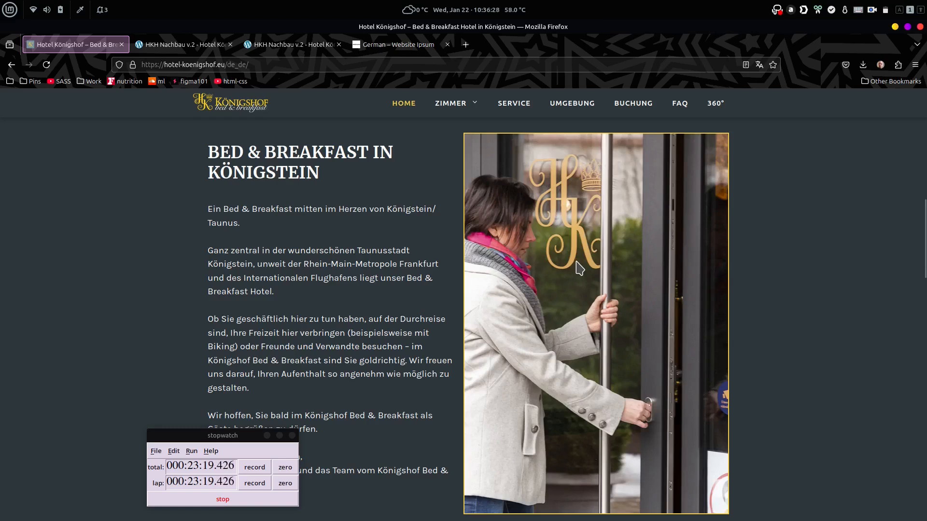
scroll(579, 268, down, 10)
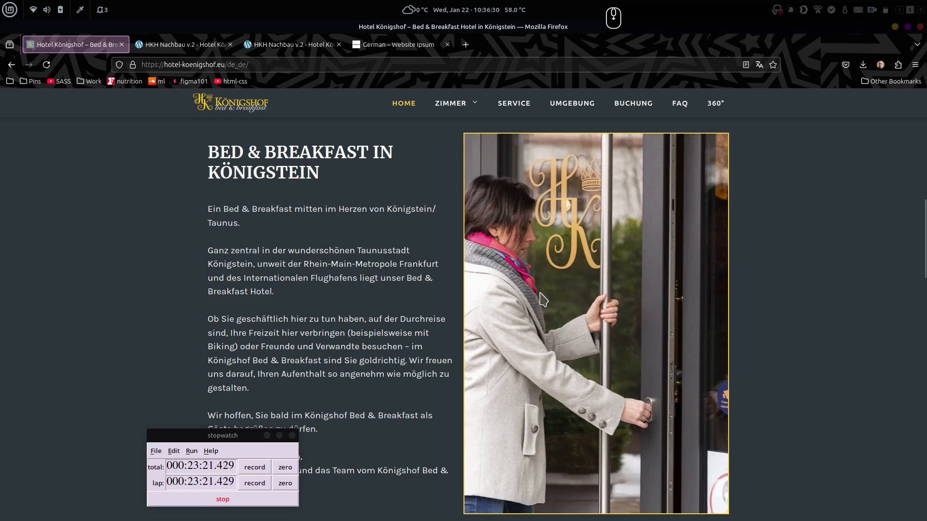
scroll(524, 289, down, 6)
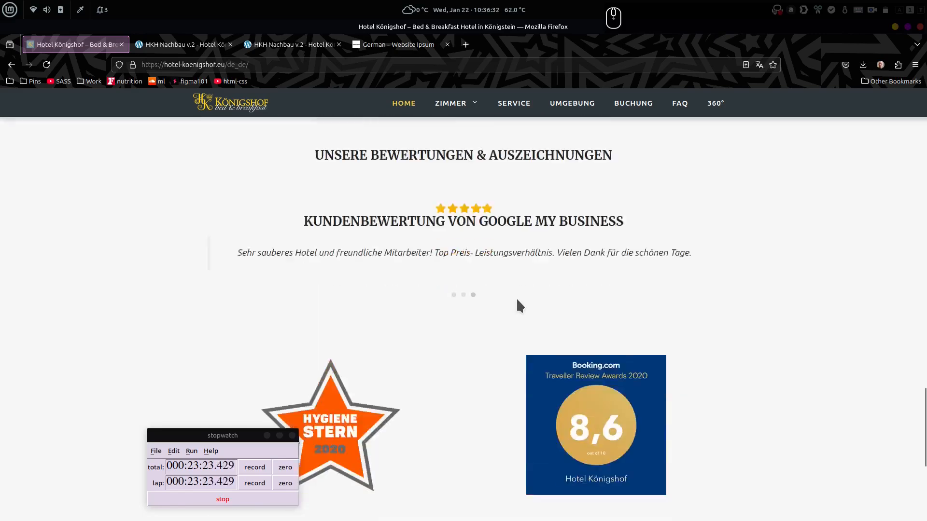
scroll(508, 316, up, 18)
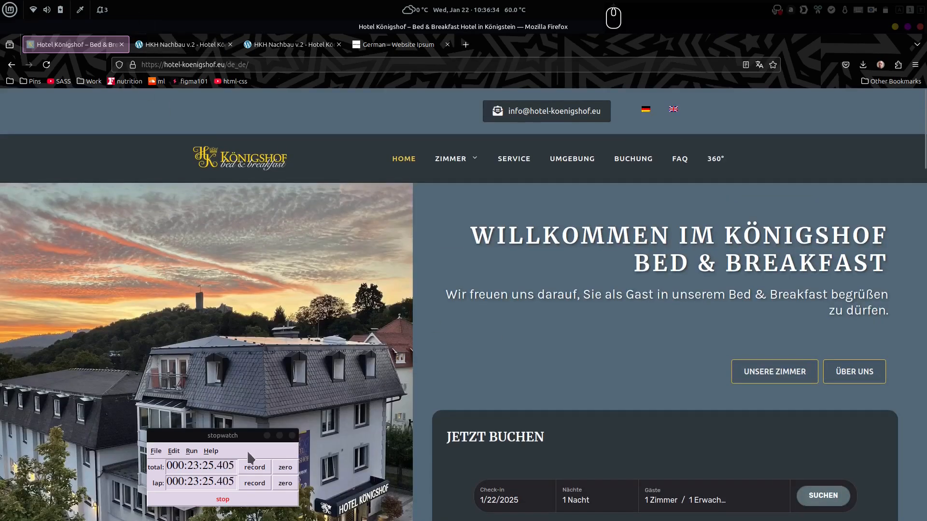
Step: In the rebuilt page's Automatic.css layout settings, open the website dimensions and select the desktop content width for editing
click(222, 44)
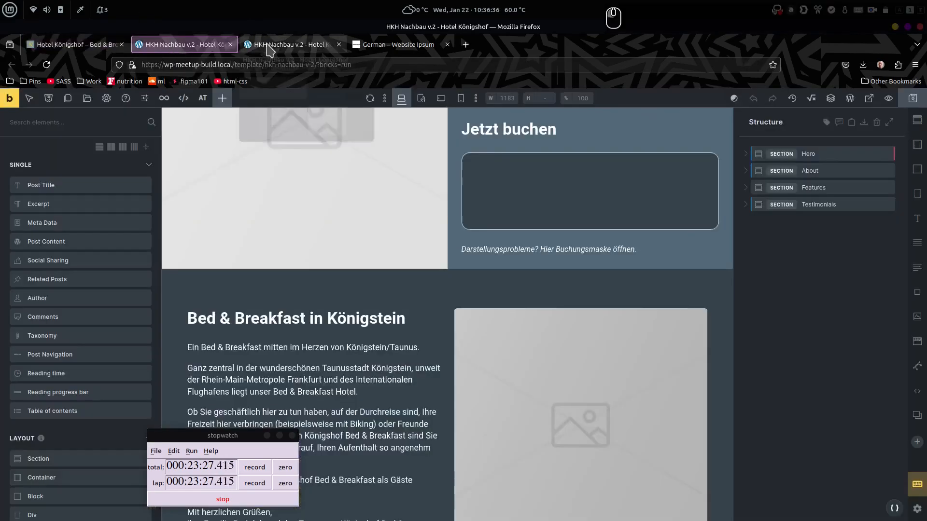
click(268, 46)
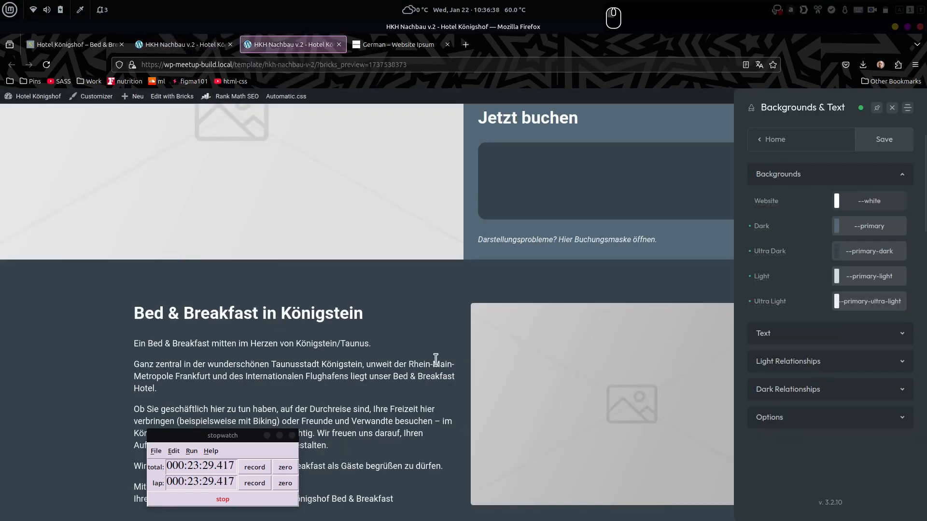
click(777, 141)
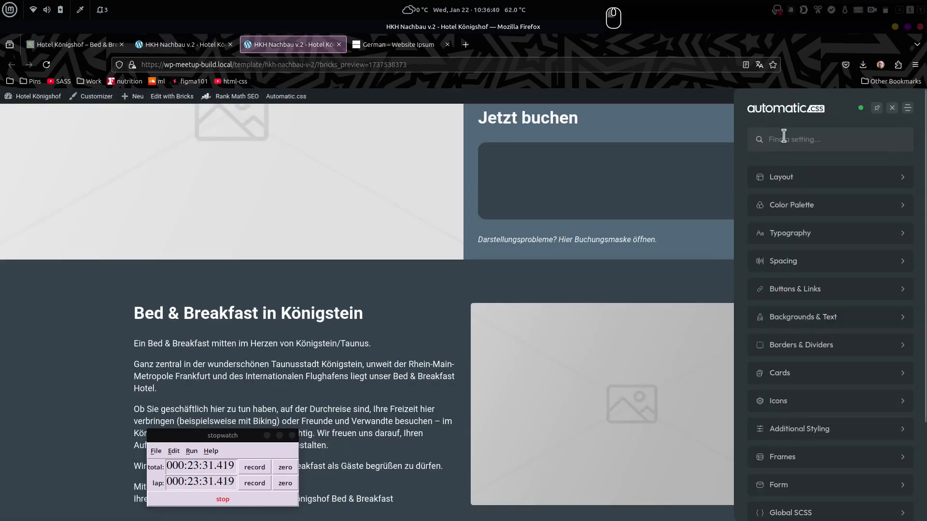
click(803, 179)
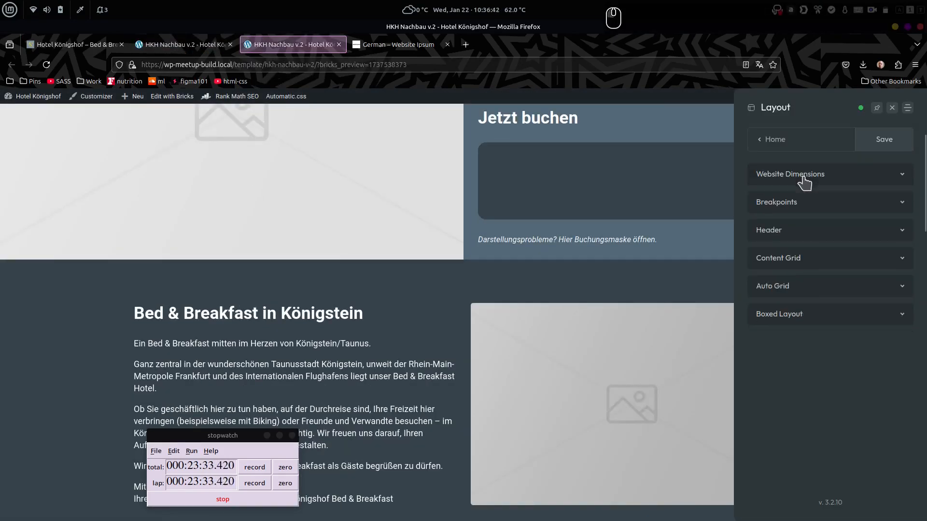
click(804, 181)
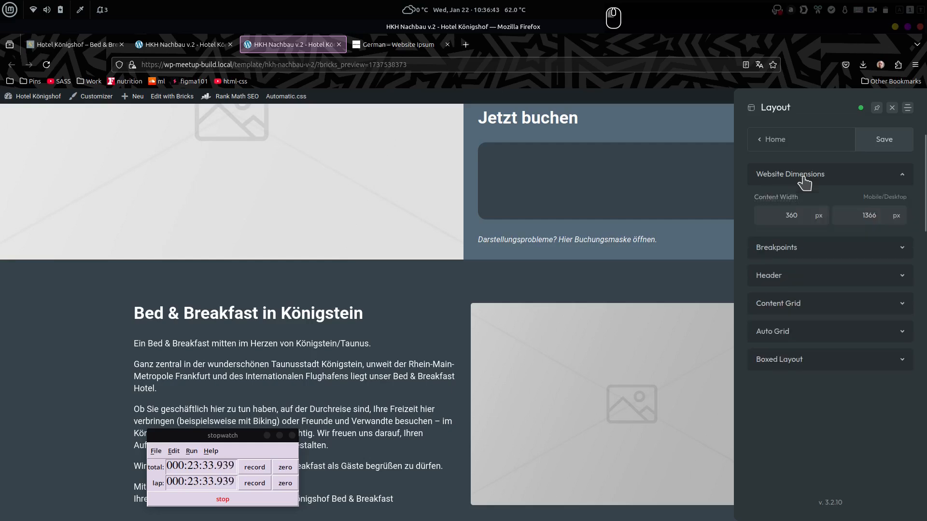
double_click(866, 215)
scroll(370, 250, down, 2)
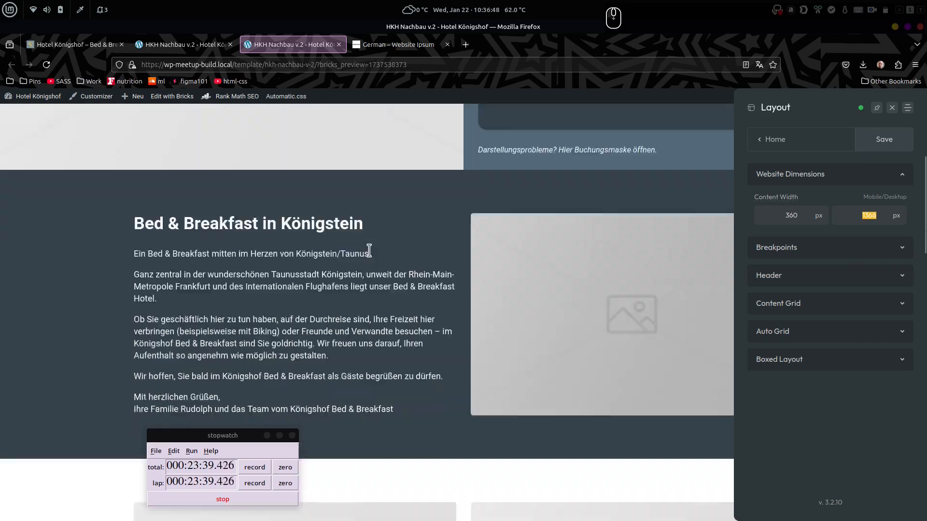
scroll(372, 256, down, 5)
scroll(373, 256, up, 4)
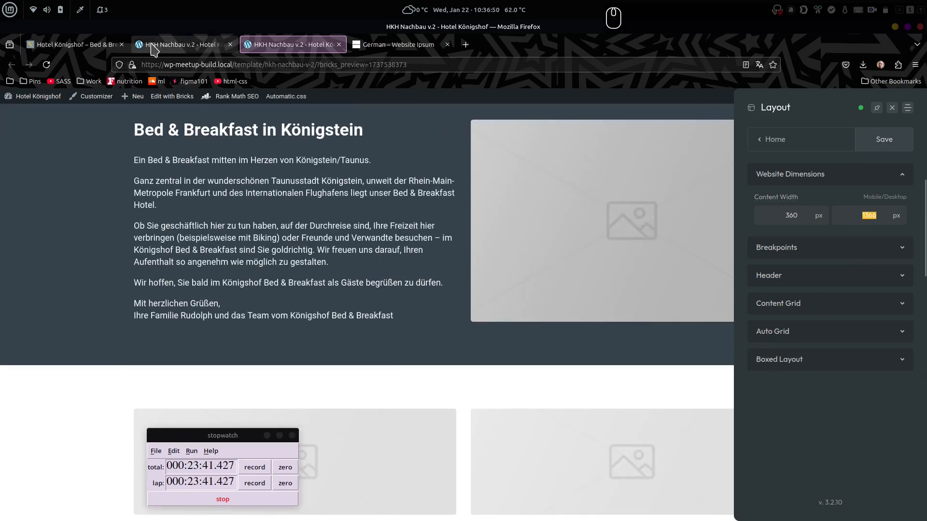
Step: Inspect the original website's Bed & Breakfast in Königstein section with the browser developer tools to find its content width
click(77, 44)
scroll(308, 307, down, 6)
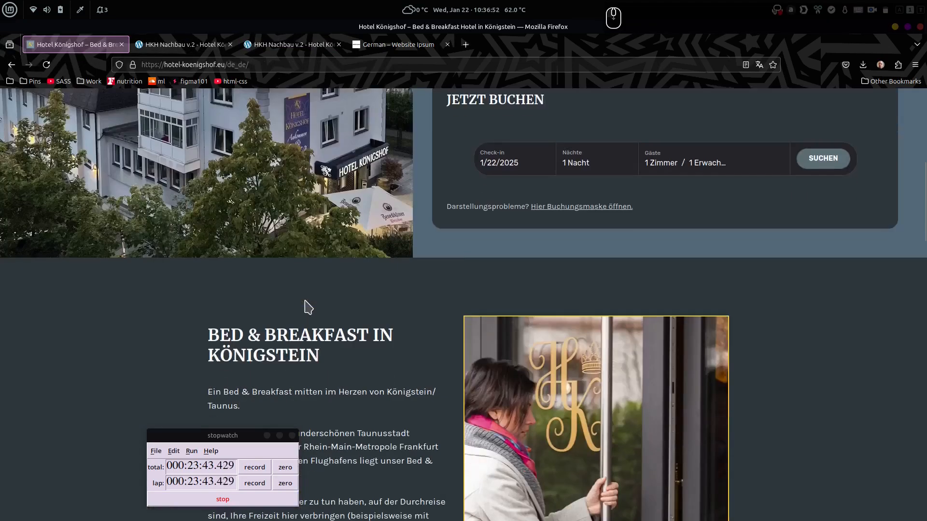
scroll(308, 307, down, 4)
key(ctrl+shift+i)
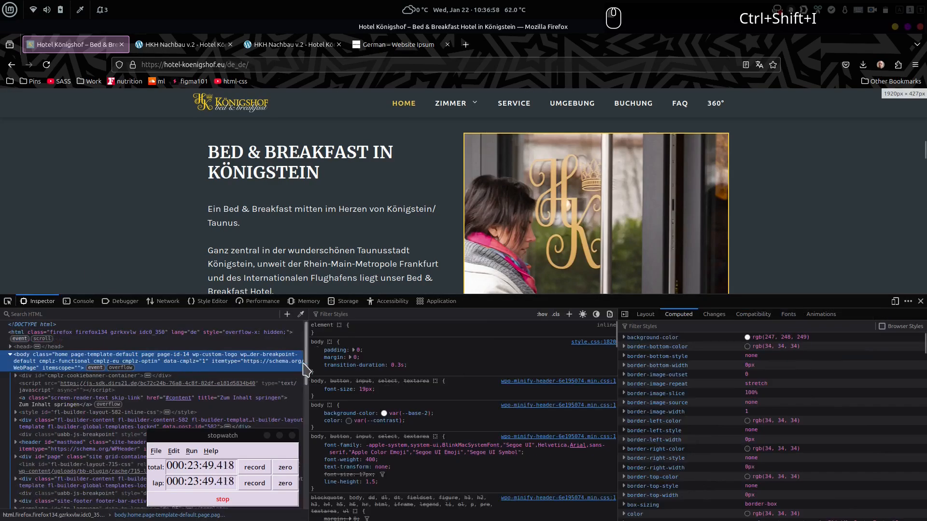
click(7, 302)
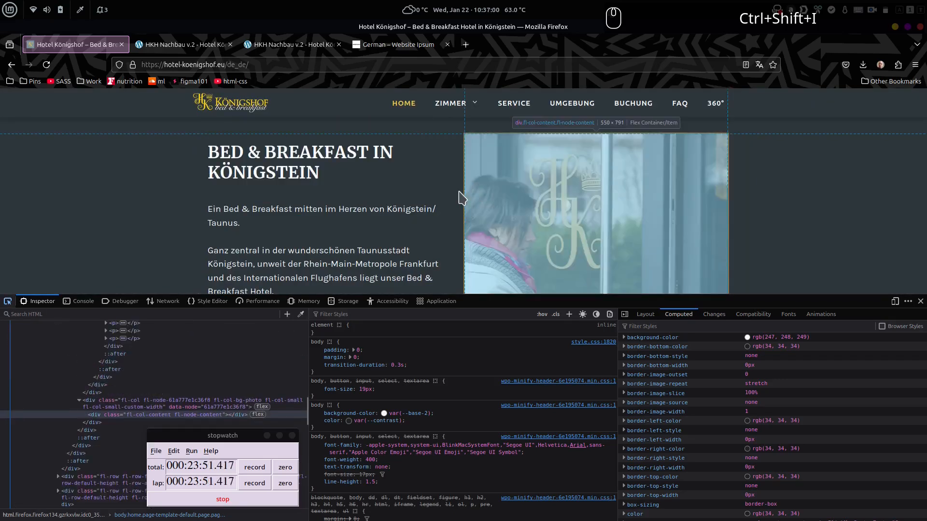
click(462, 223)
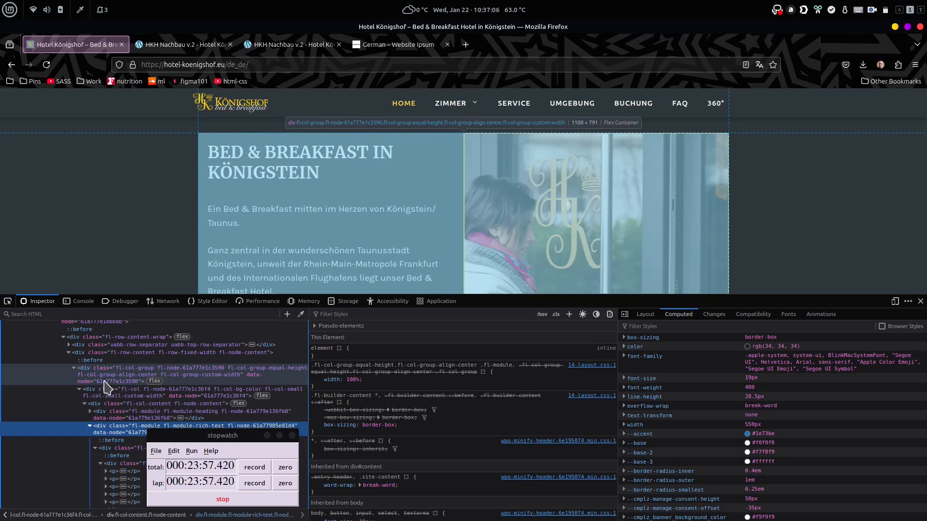
key(Escape)
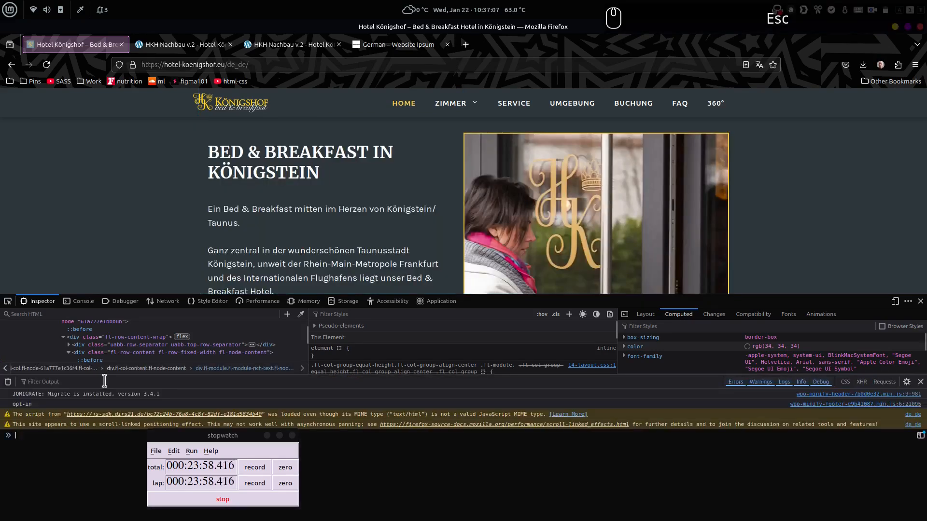
click(920, 302)
Step: Set the rebuilt page's desktop content width to 1100 px, save the Automatic.css settings and close the dashboard
click(307, 46)
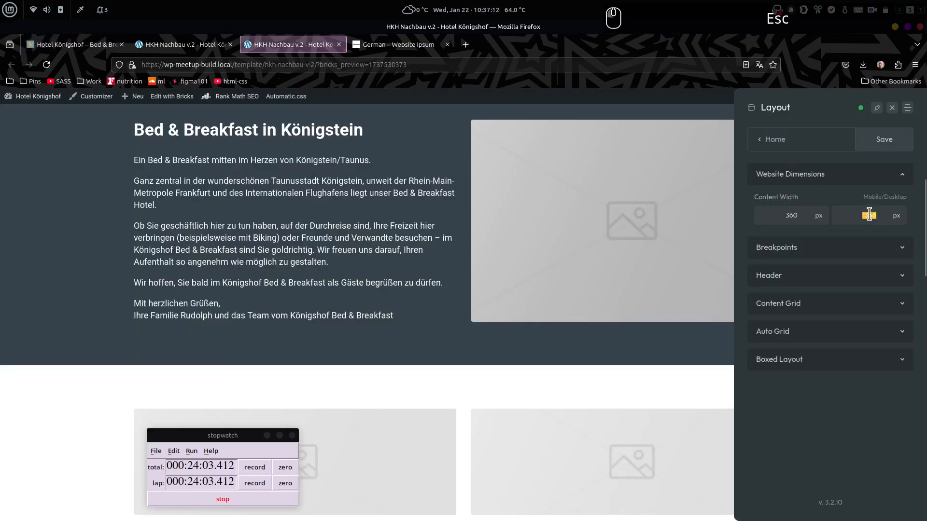
text(1100)
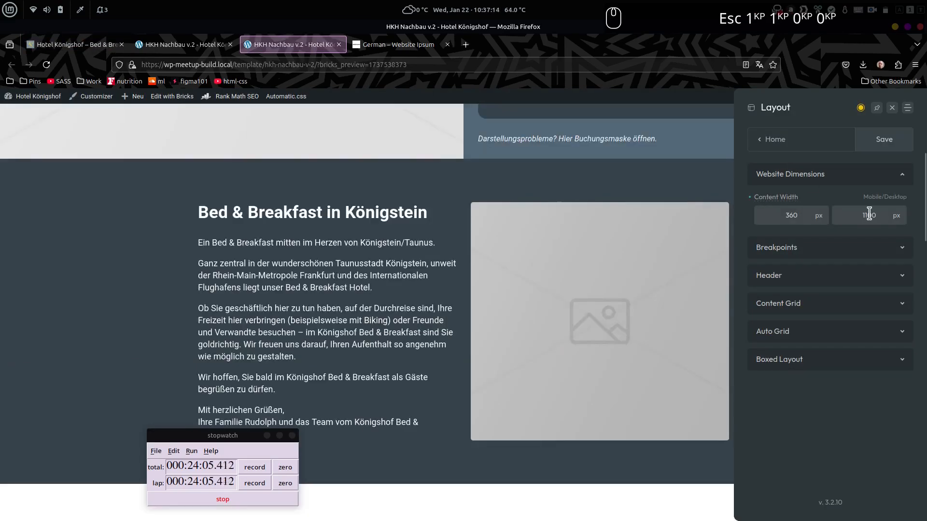
click(886, 140)
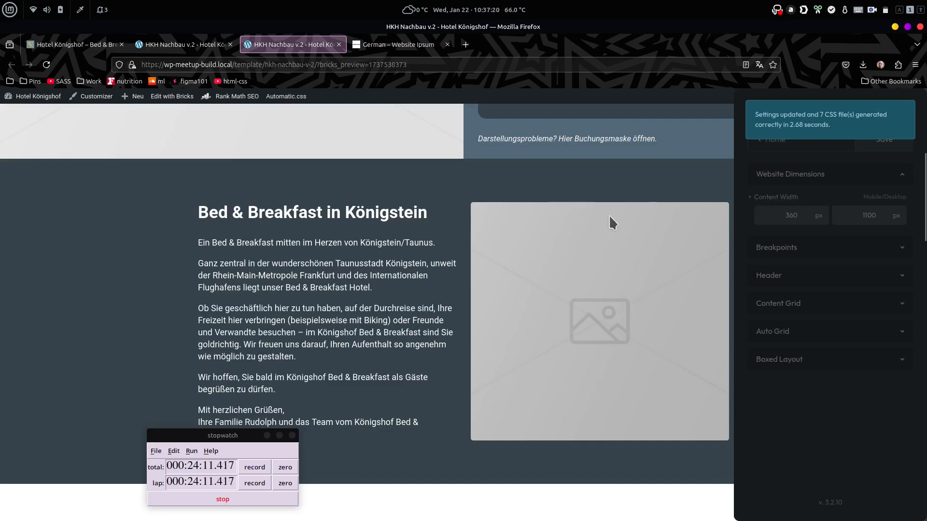
key(ctrl+shift+o)
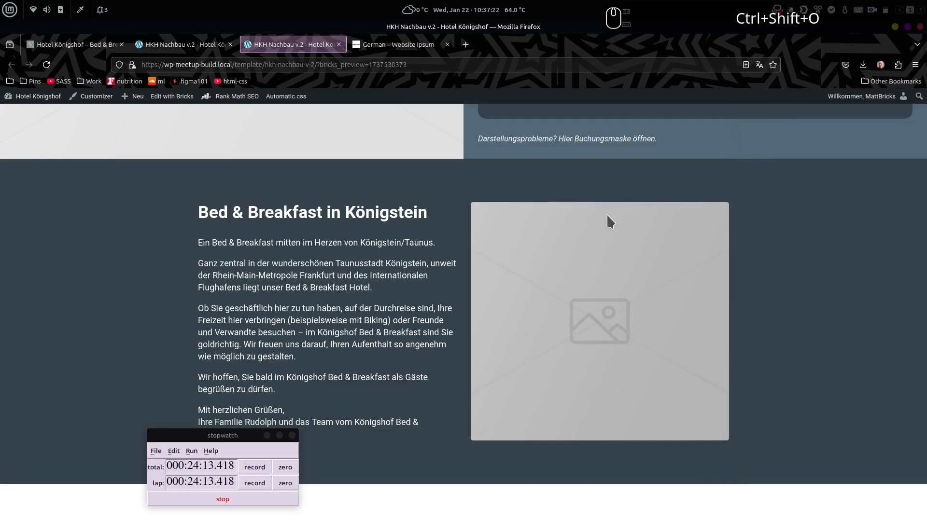
Step: Remove the btn--primary class from the hero's first button in the Bricks builder
scroll(797, 316, up, 5)
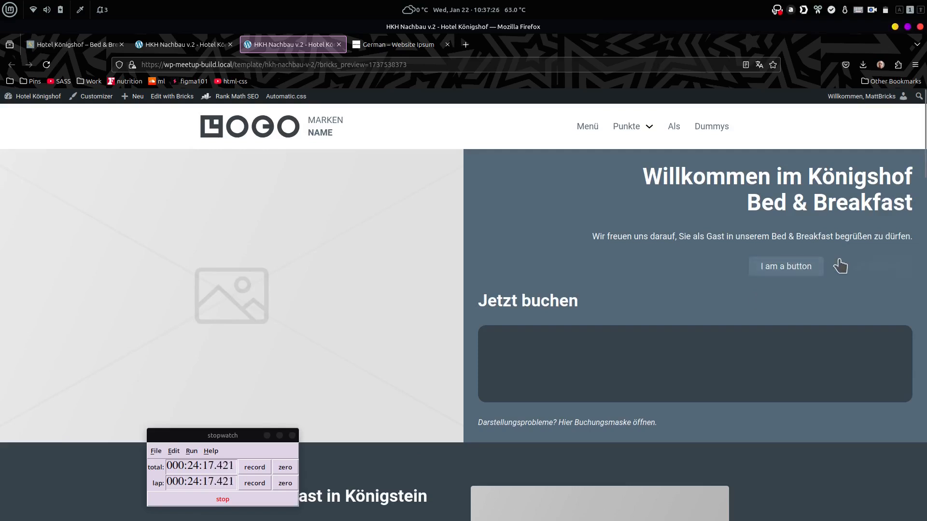
click(194, 45)
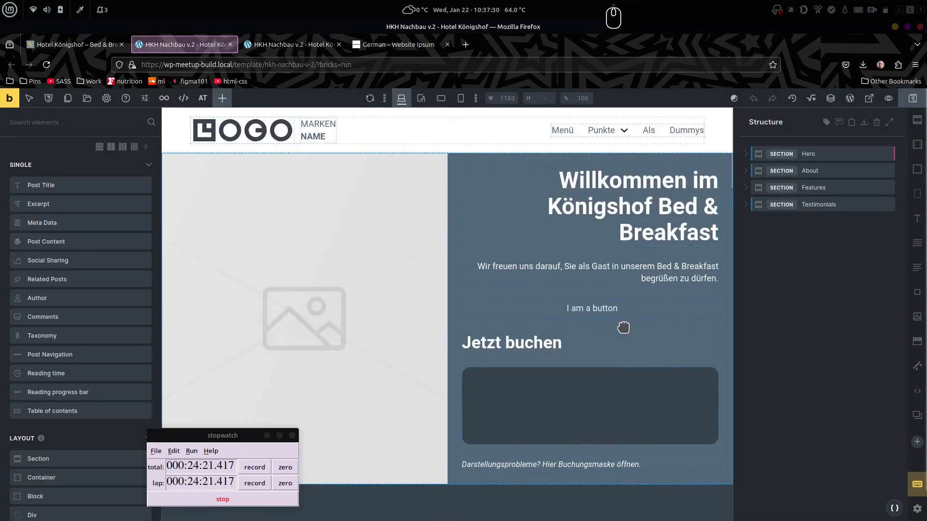
click(598, 308)
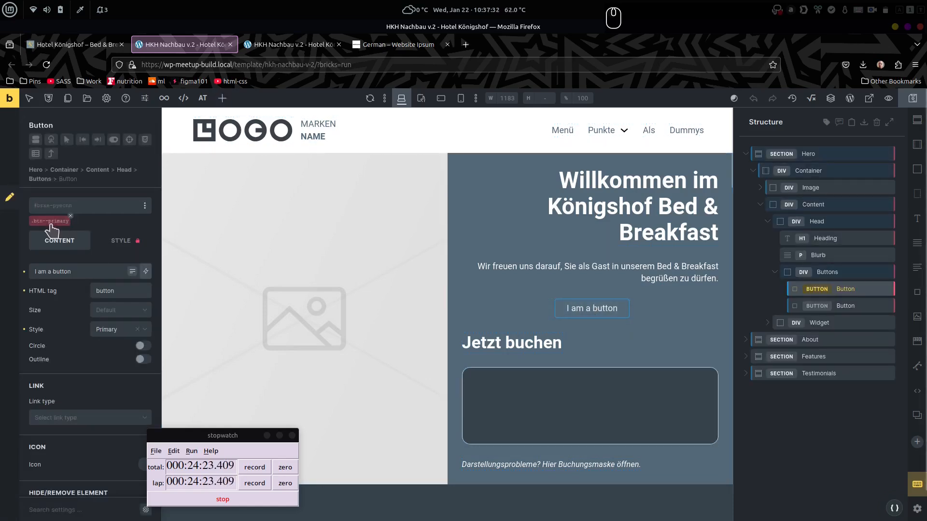
click(41, 206)
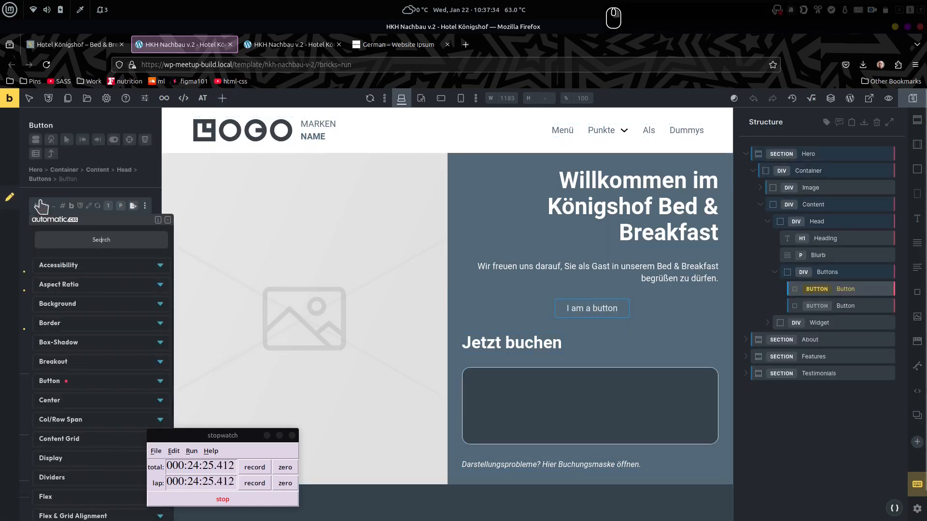
text(btn)
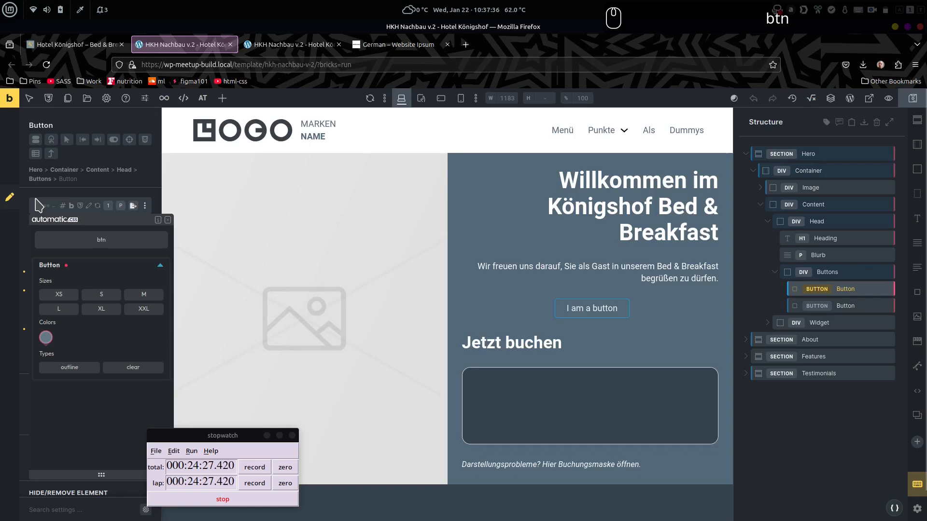
click(47, 338)
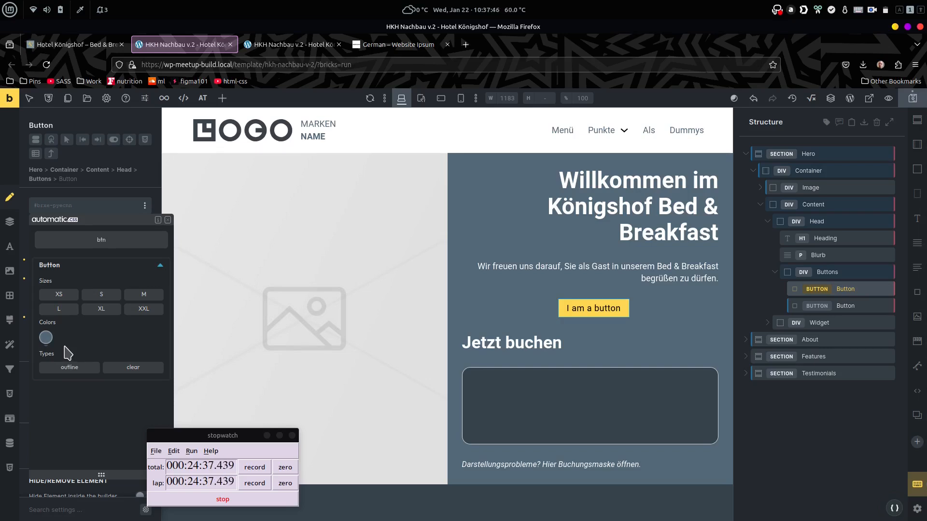
click(167, 221)
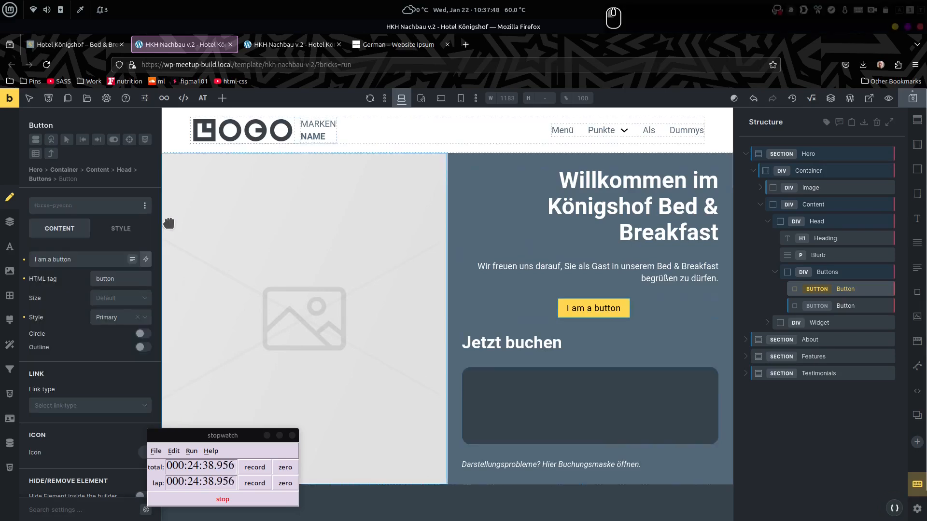
Step: Reapply the btn--primary class to the hero's first button and add the btn--primary-dark class
click(53, 207)
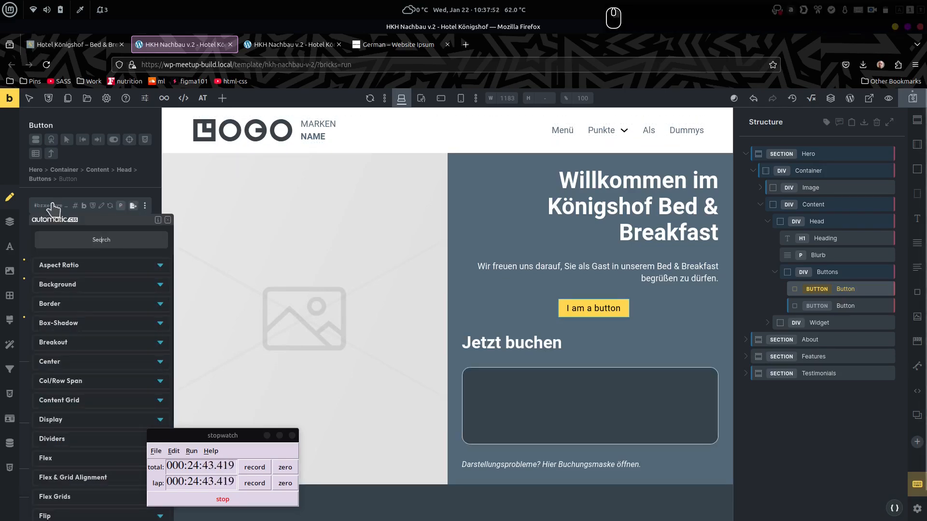
text(btn)
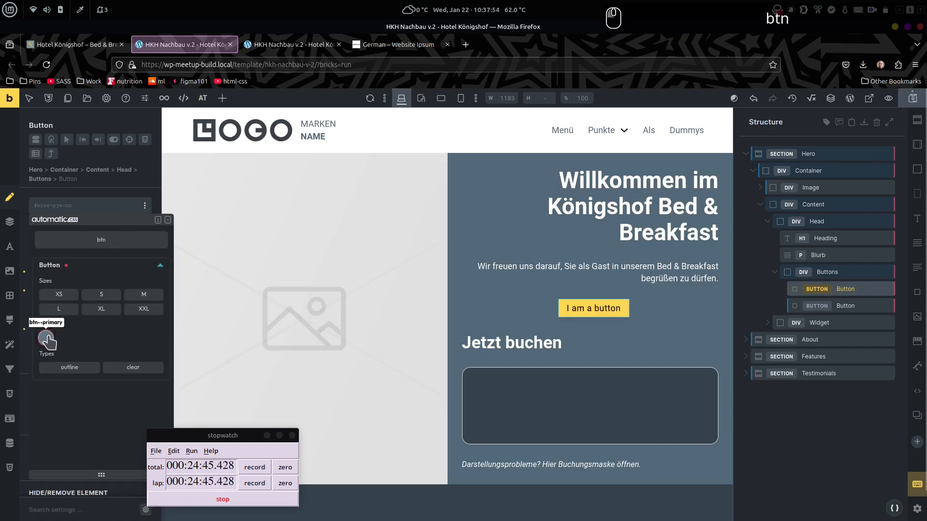
click(46, 338)
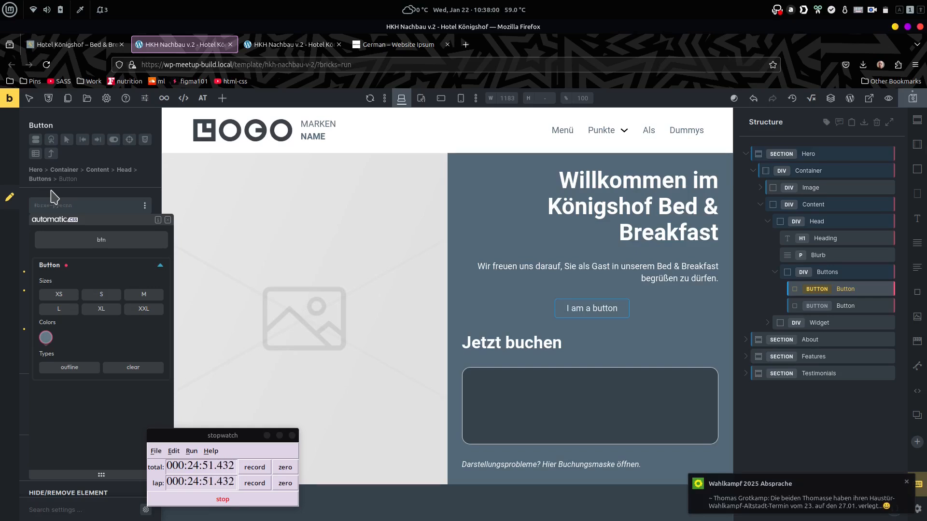
mouse_move(49, 346)
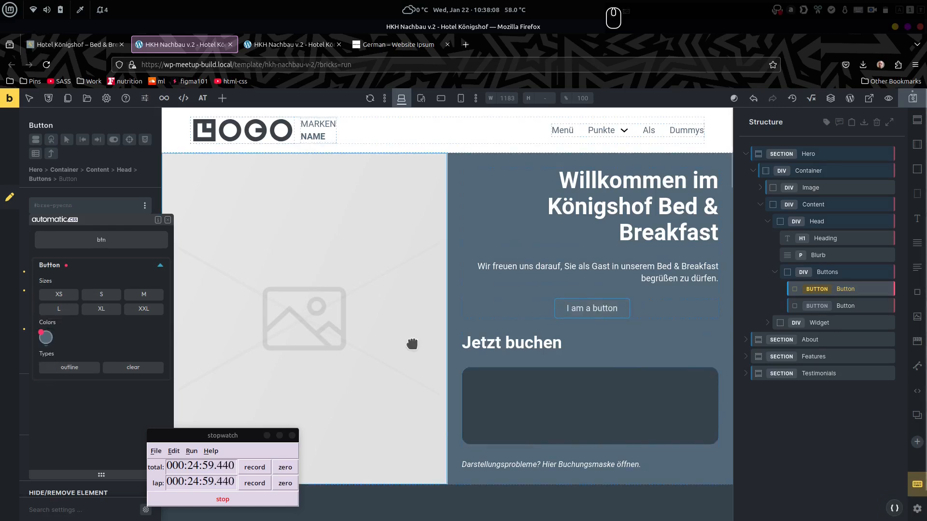
click(46, 338)
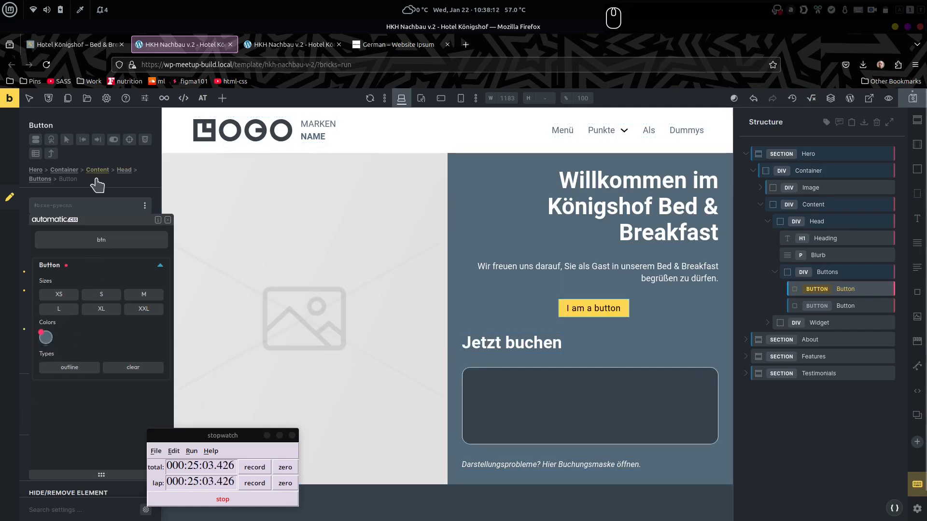
click(44, 195)
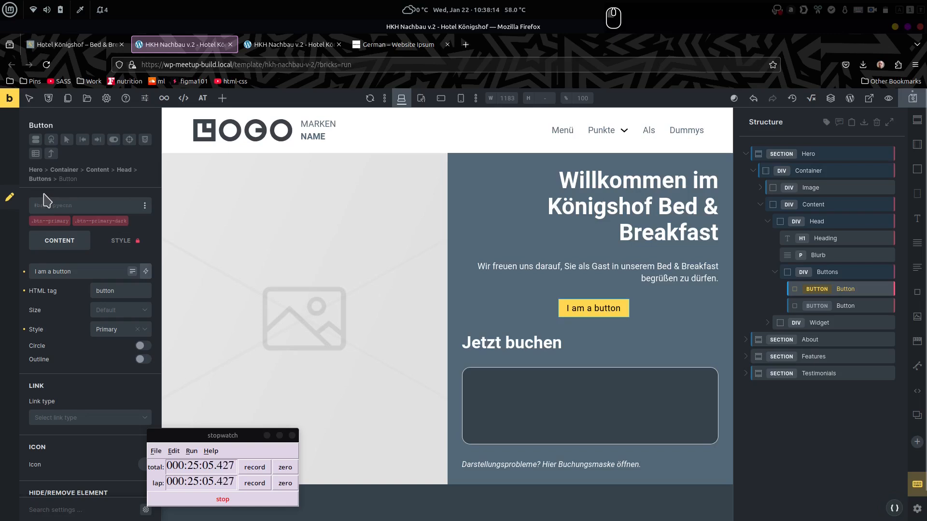
Step: Strip btn--primary and btn--primary-dark from the hero's first button and reapply only the btn--primary class
click(70, 219)
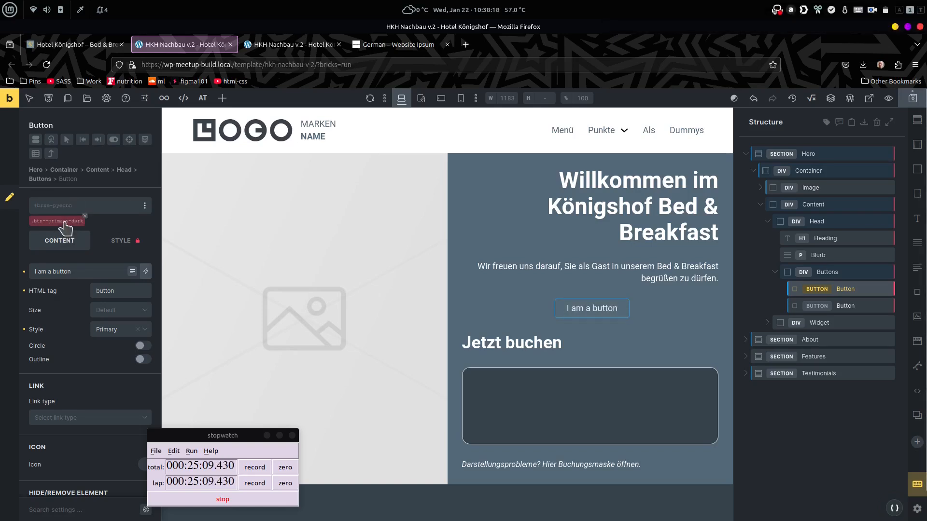
click(85, 215)
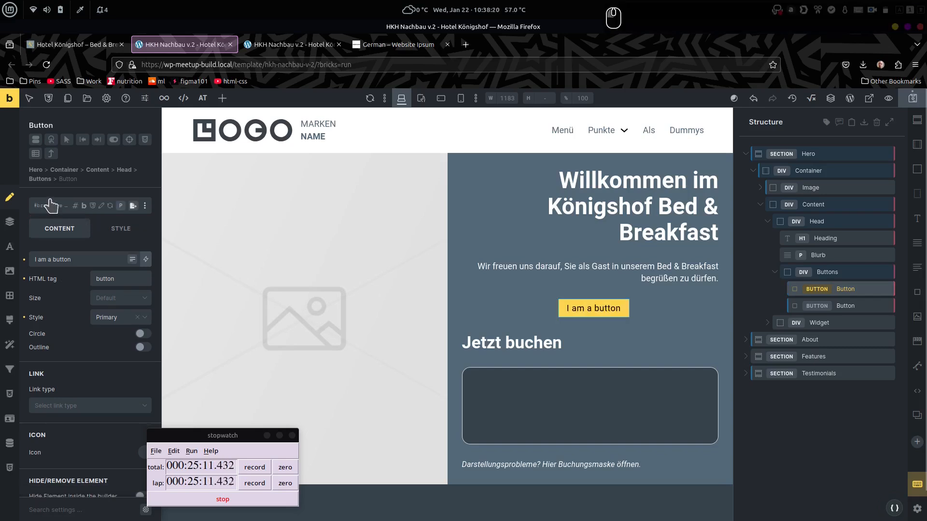
click(51, 205)
text(btn)
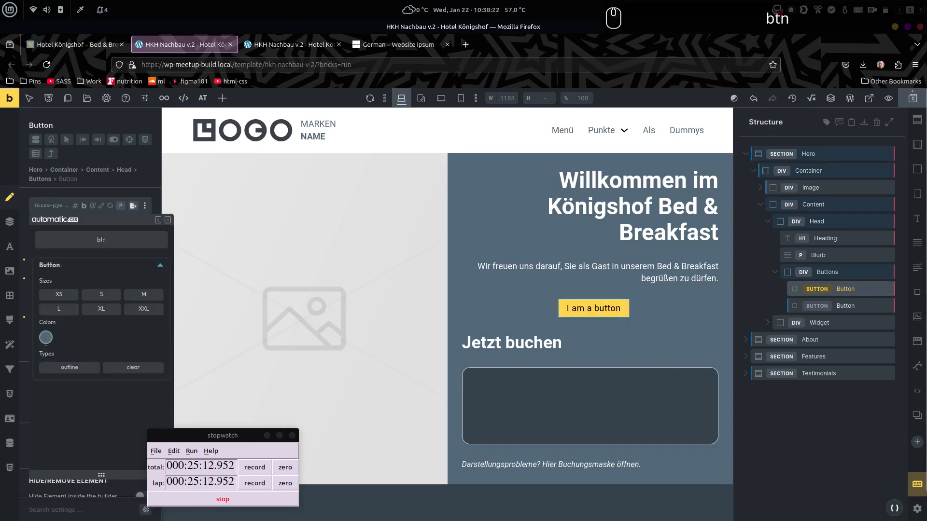
click(46, 338)
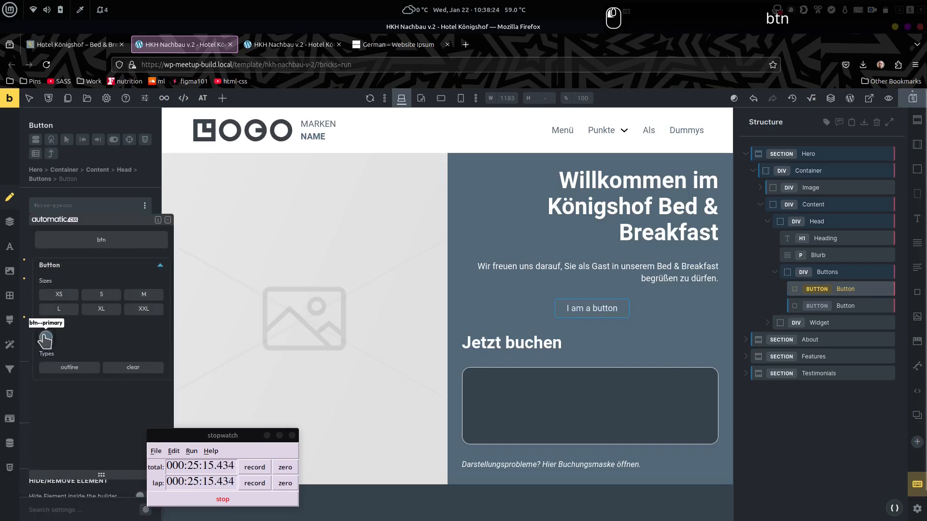
click(68, 199)
drag(159, 210, 182, 221)
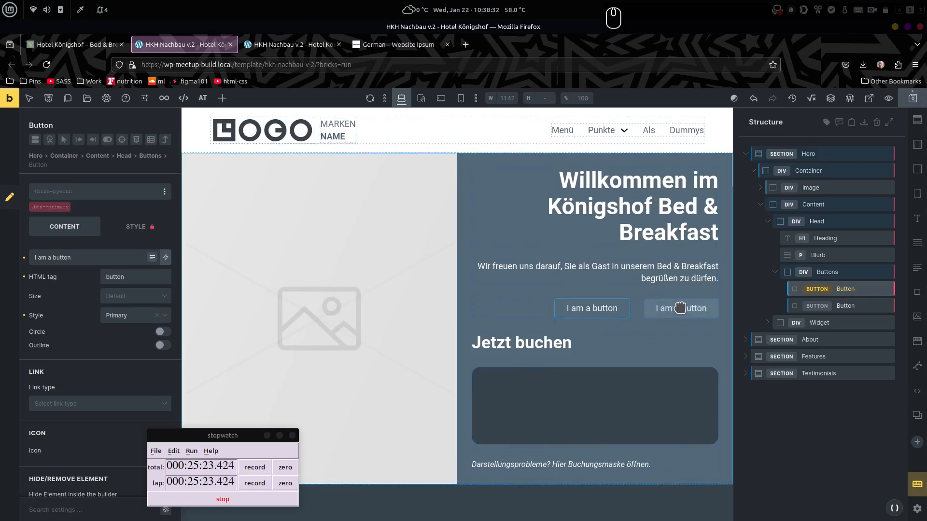
Step: Check the hero's second button and review the Automatic.css primary button colours, saving the settings and closing the dashboard
click(673, 313)
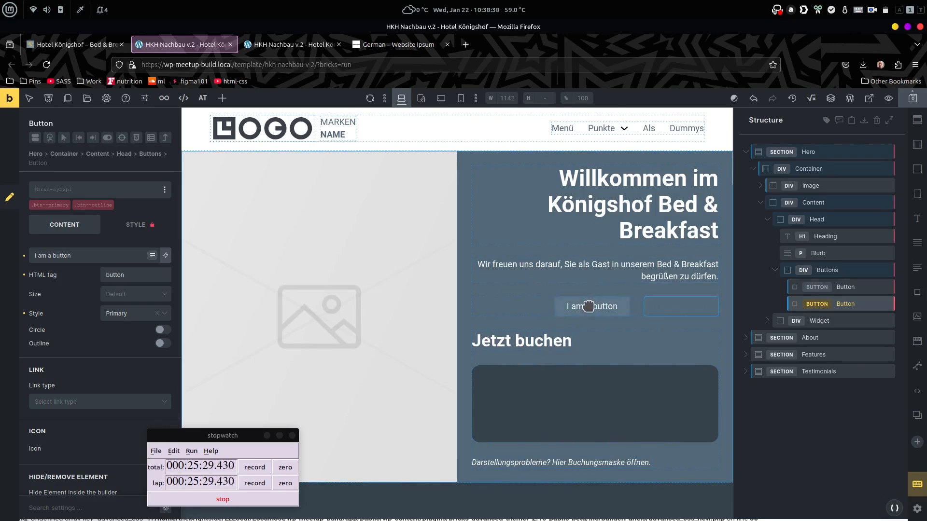
click(828, 440)
key(ctrl+shift+o)
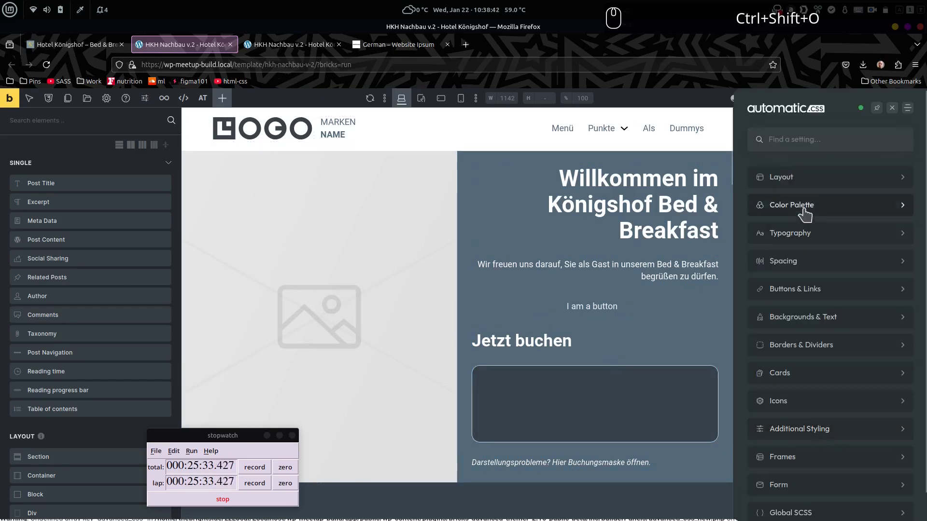
click(814, 294)
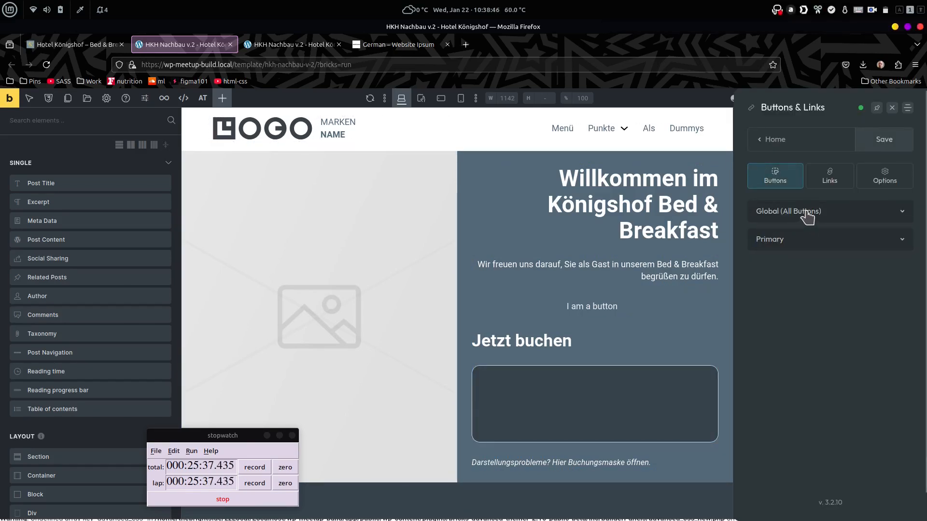
click(793, 248)
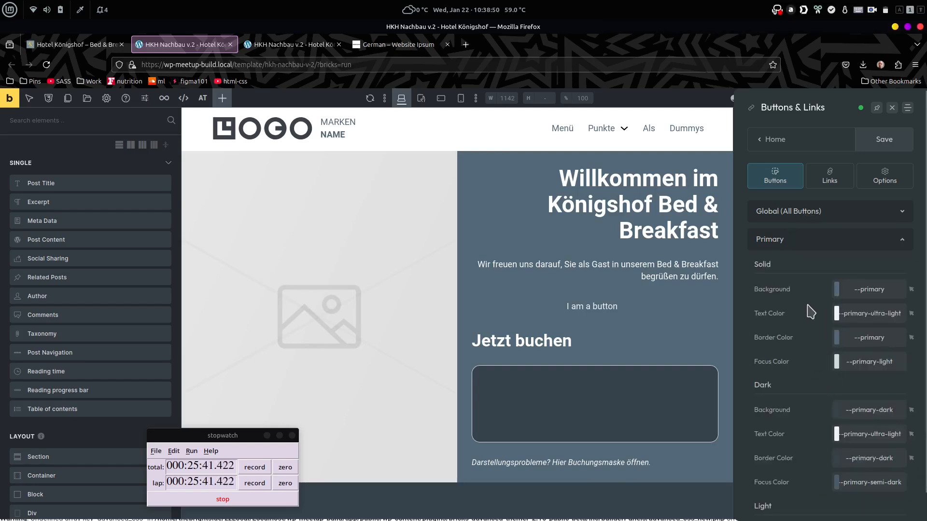
scroll(804, 292, down, 3)
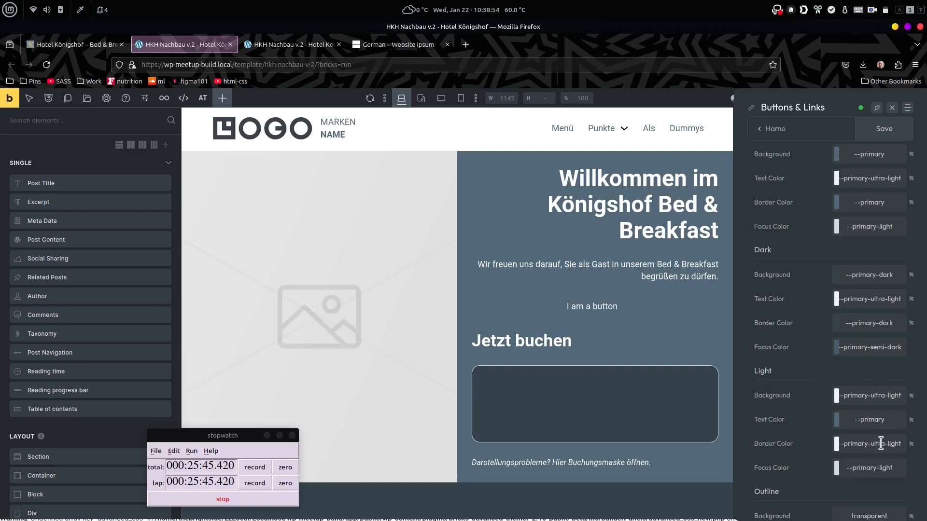
click(892, 108)
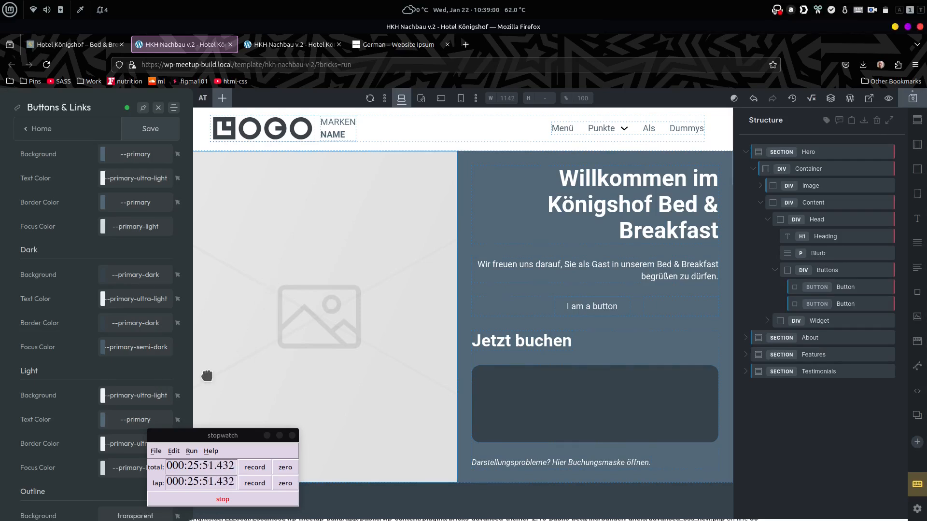
click(152, 129)
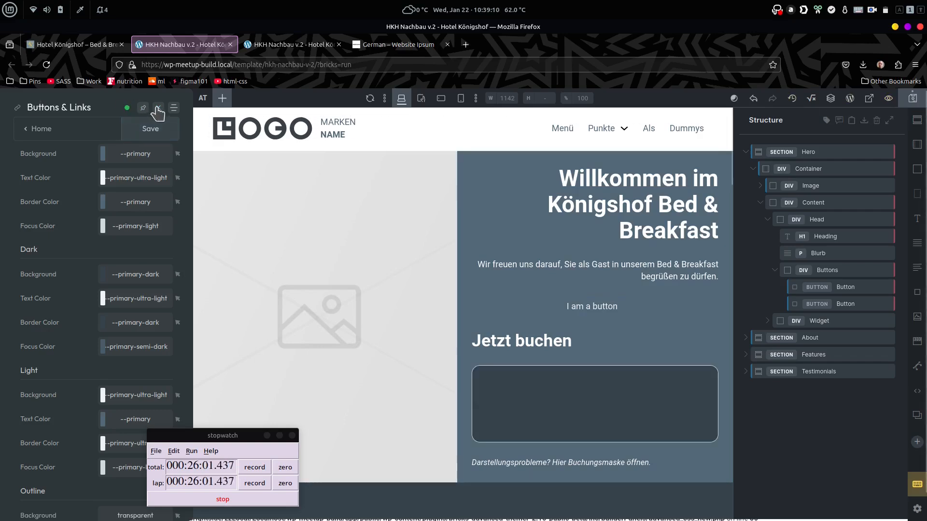
click(157, 109)
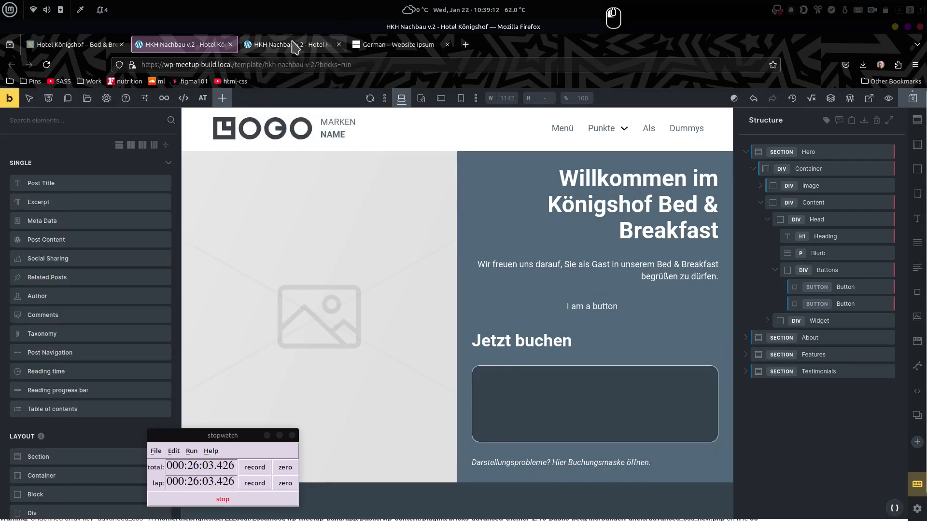
Step: Inspect the first testimonial card's heading in the page preview with the browser developer tools to find its colour rules
click(293, 45)
scroll(416, 328, down, 15)
scroll(123, 254, up, 8)
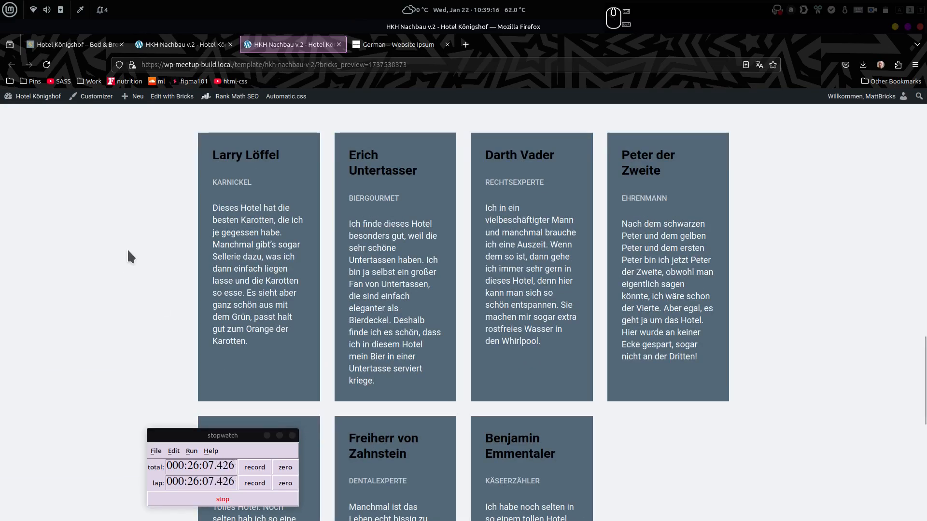
key(ctrl+shift+i)
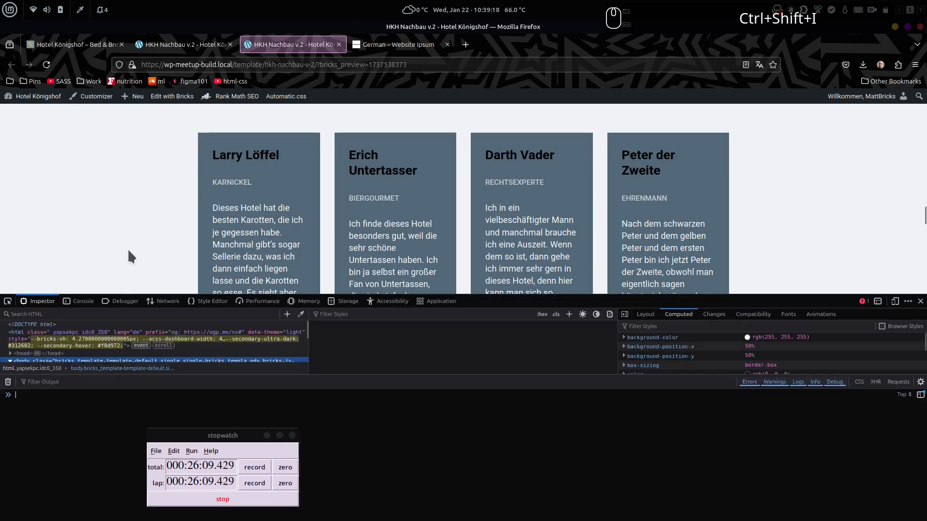
click(7, 302)
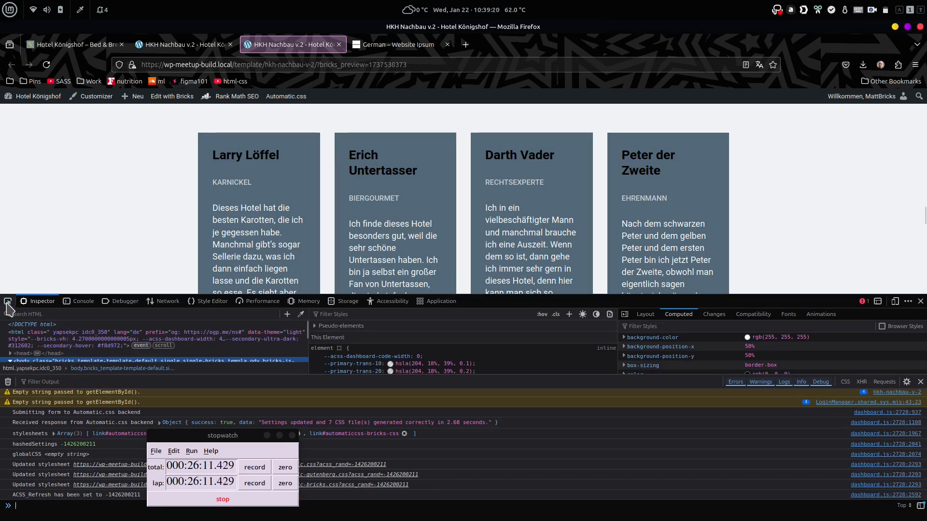
click(239, 164)
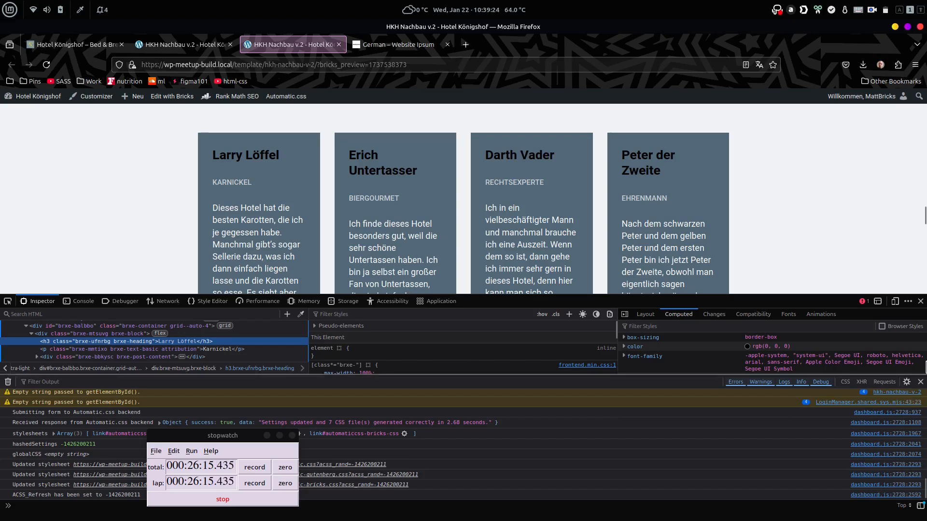
click(921, 381)
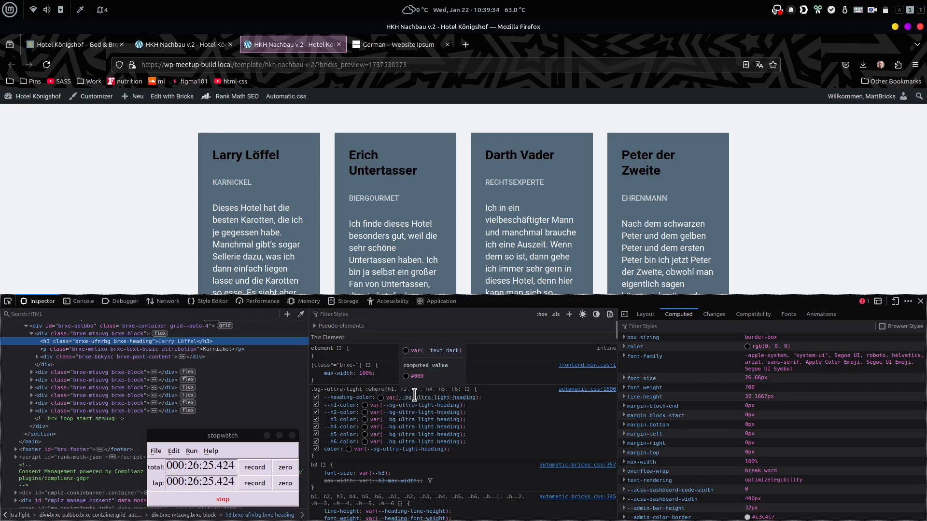
mouse_move(401, 447)
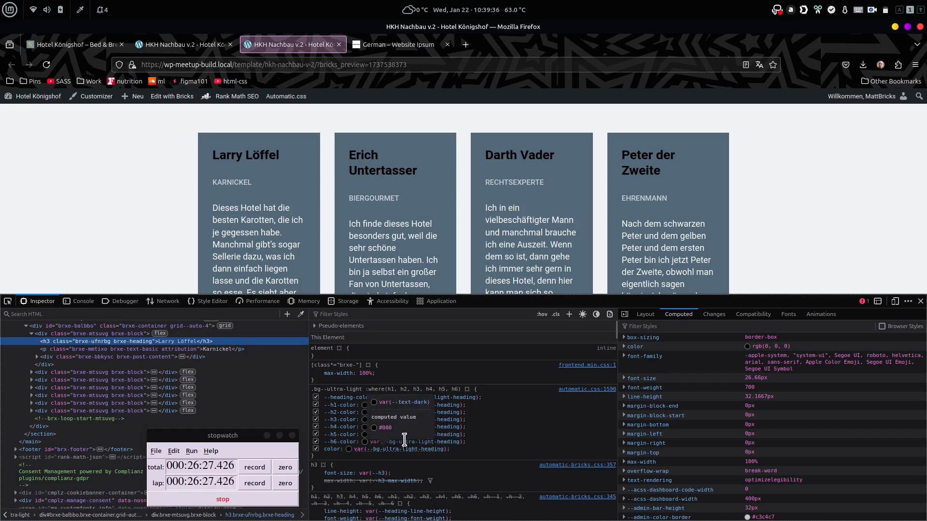
mouse_move(441, 397)
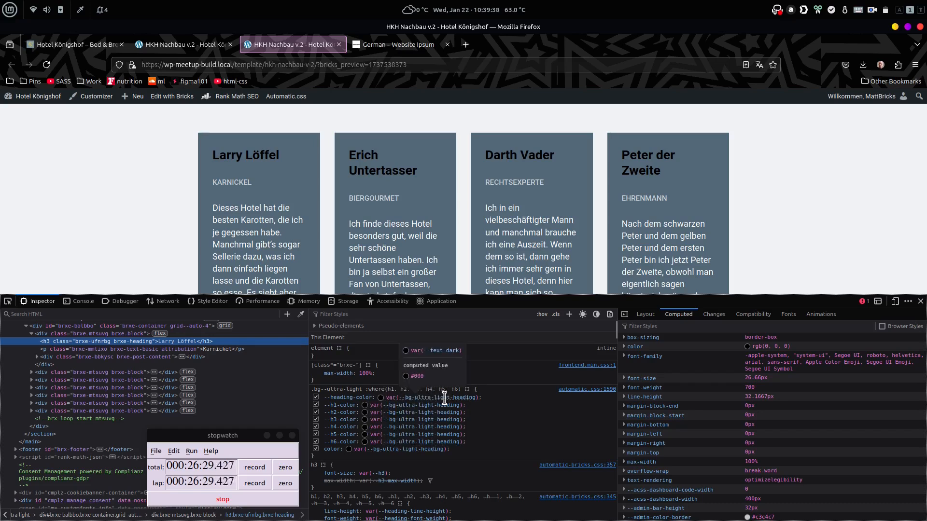
mouse_move(368, 388)
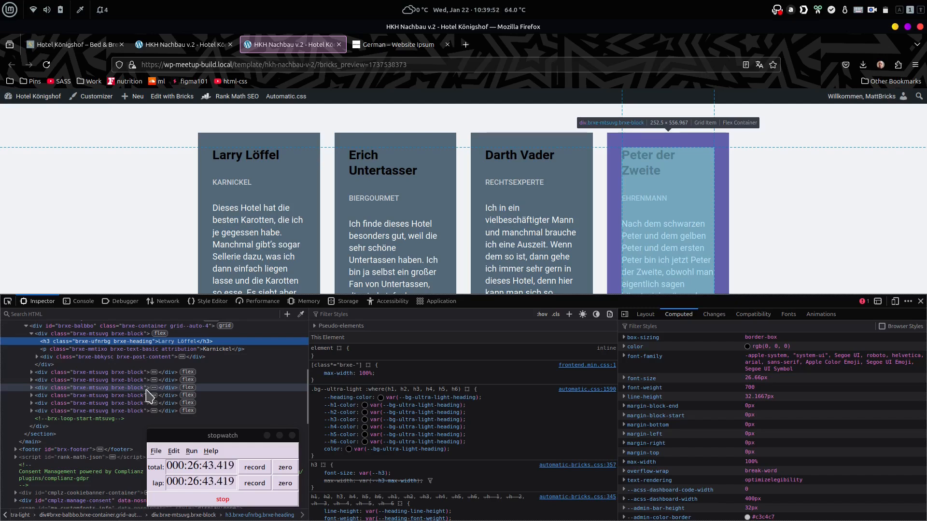
Step: Compare the styles of the bg--ultra-light testimonials section, its first card and the card heading, and close the developer tools
scroll(148, 397, up, 5)
drag(229, 435, 843, 443)
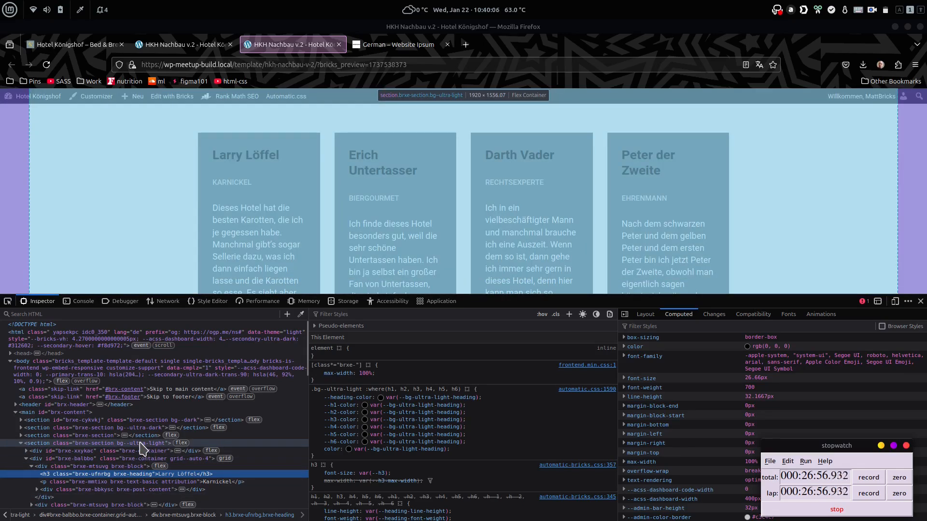
click(141, 443)
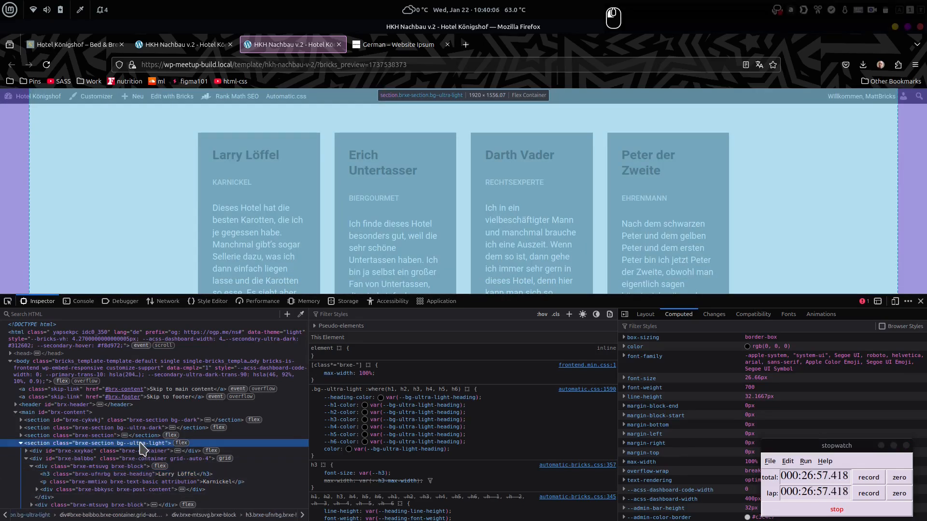
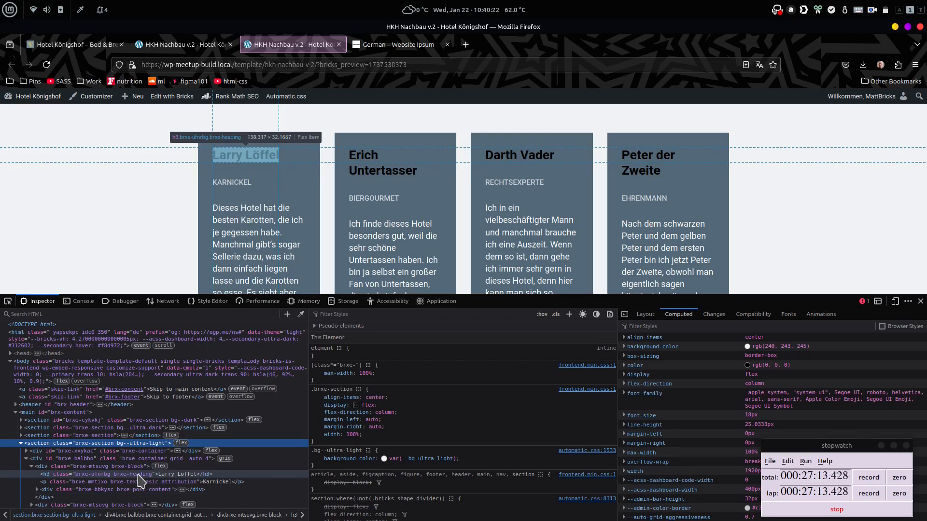
click(136, 467)
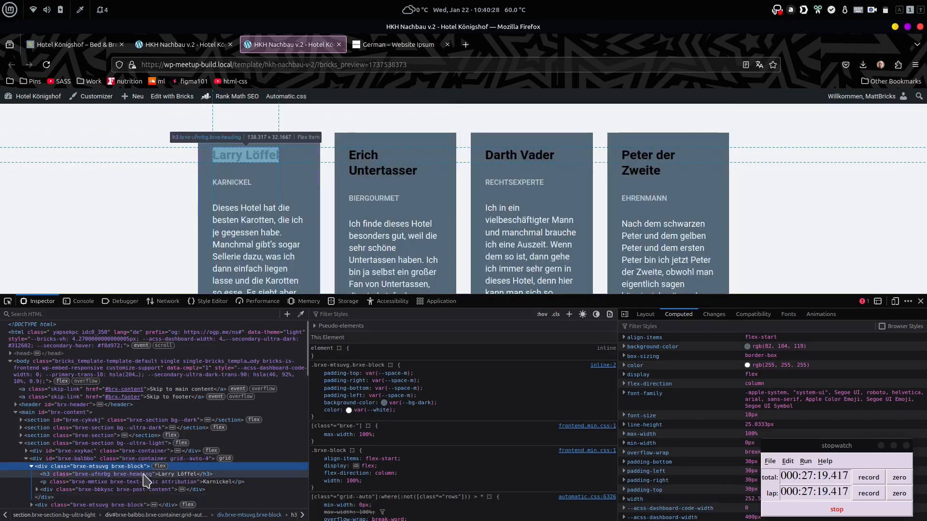
click(144, 475)
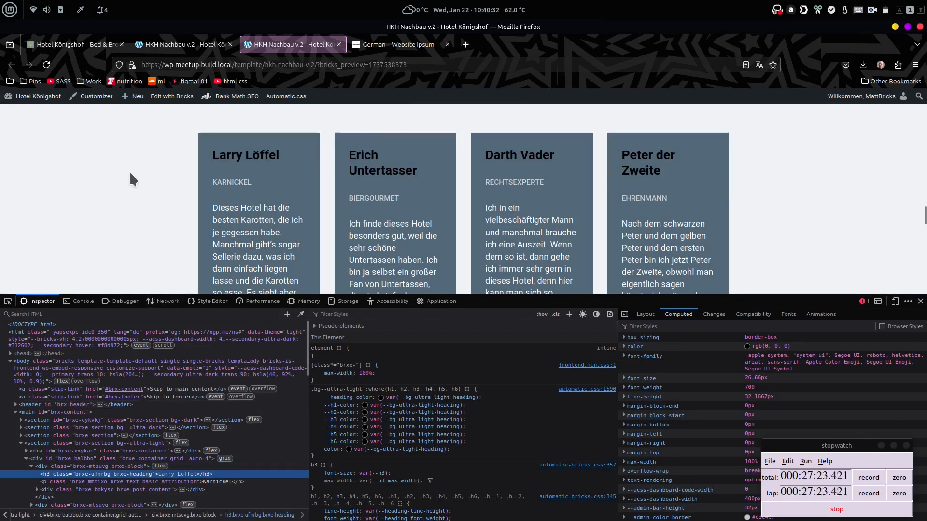
click(920, 301)
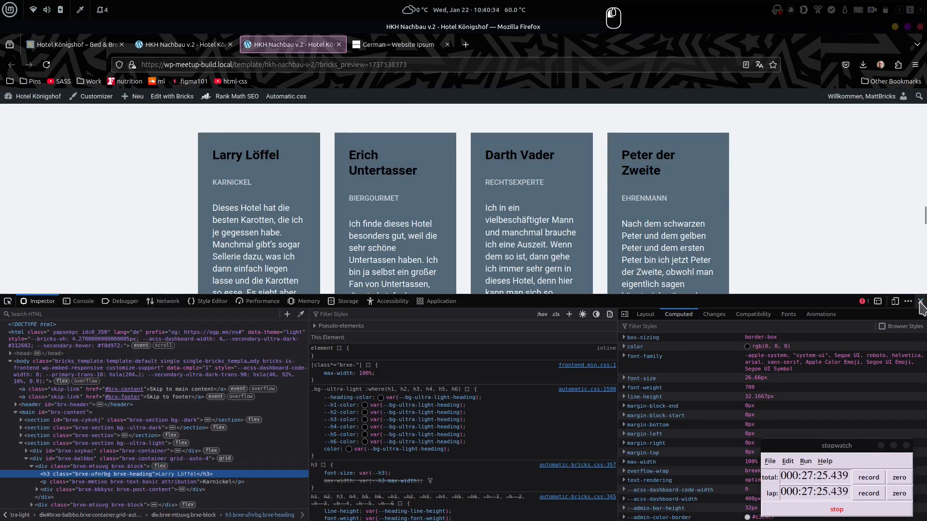
Step: Set the testimonial card heading's text colour to the Automatic.css white in the Bricks builder and review the page
click(185, 44)
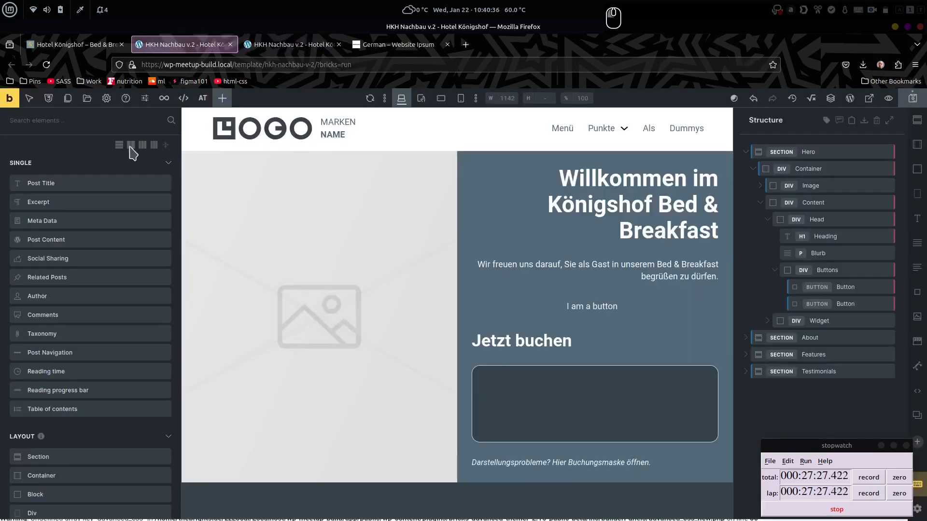
scroll(444, 309, down, 2)
scroll(441, 309, up, 2)
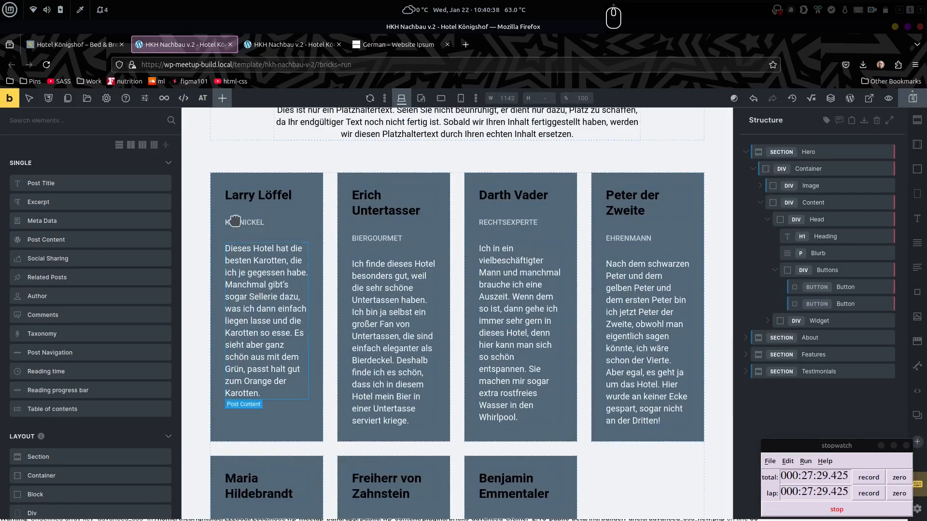
click(312, 192)
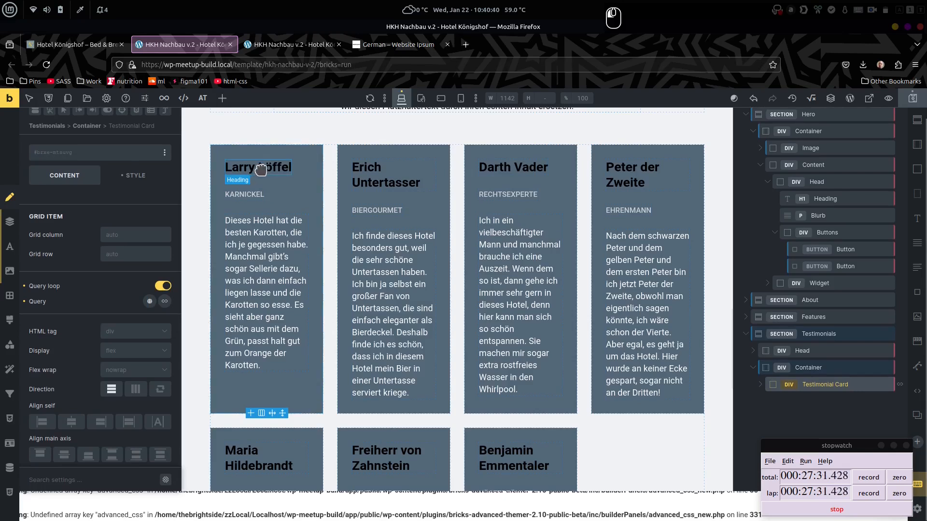
click(263, 168)
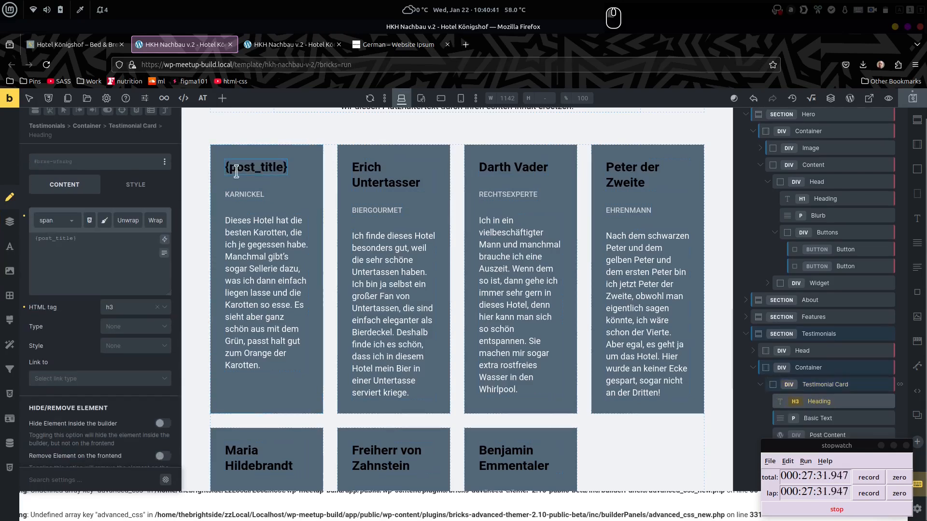
click(10, 247)
click(165, 239)
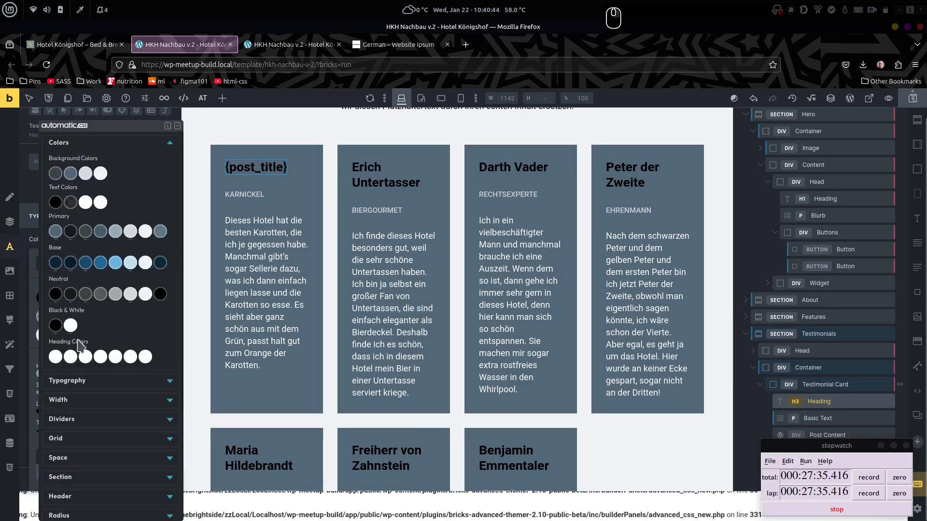
click(72, 319)
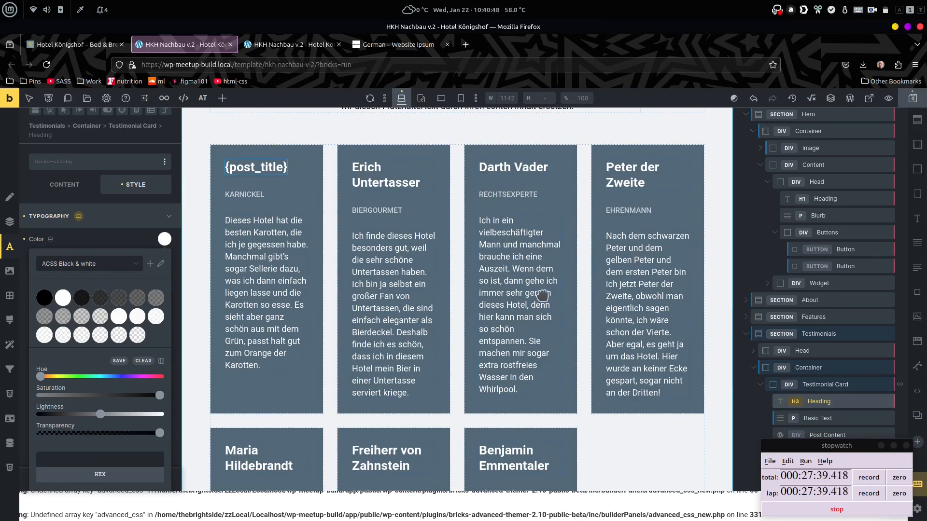
scroll(473, 281, down, 10)
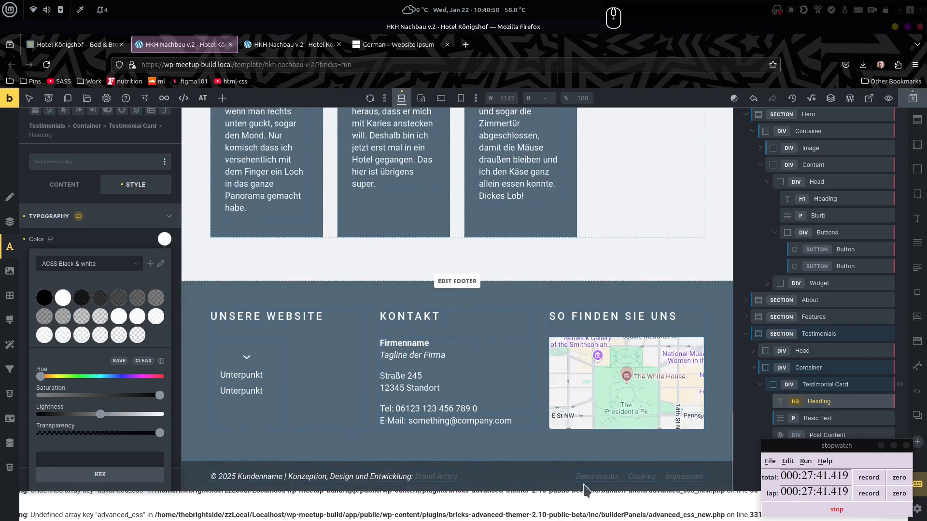
scroll(317, 215, up, 15)
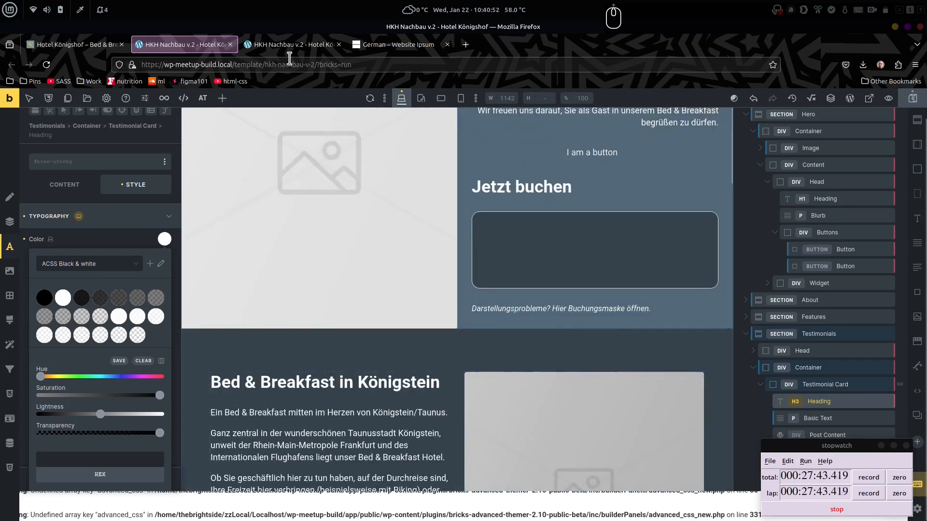
Step: Reload the page preview and review the rebuilt homepage from the hero down to the testimonial cards and footer
click(290, 44)
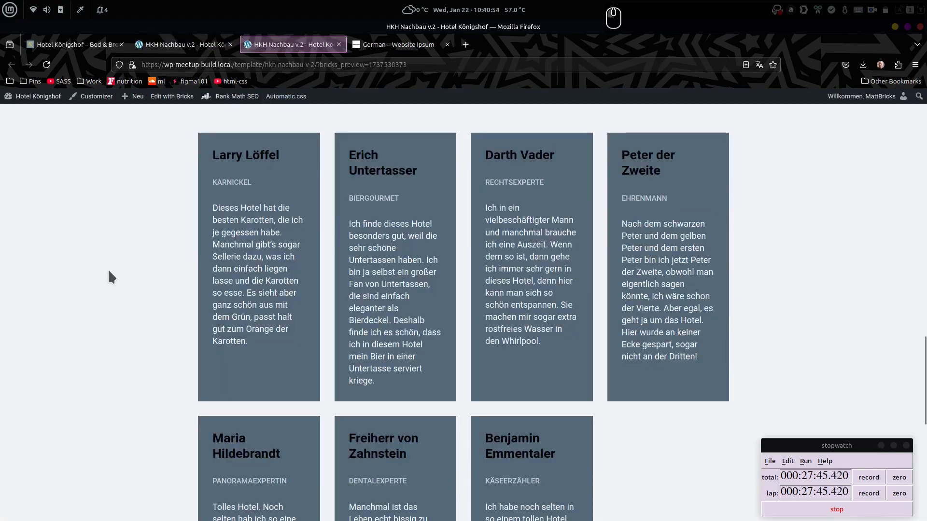
key(ctrl+r)
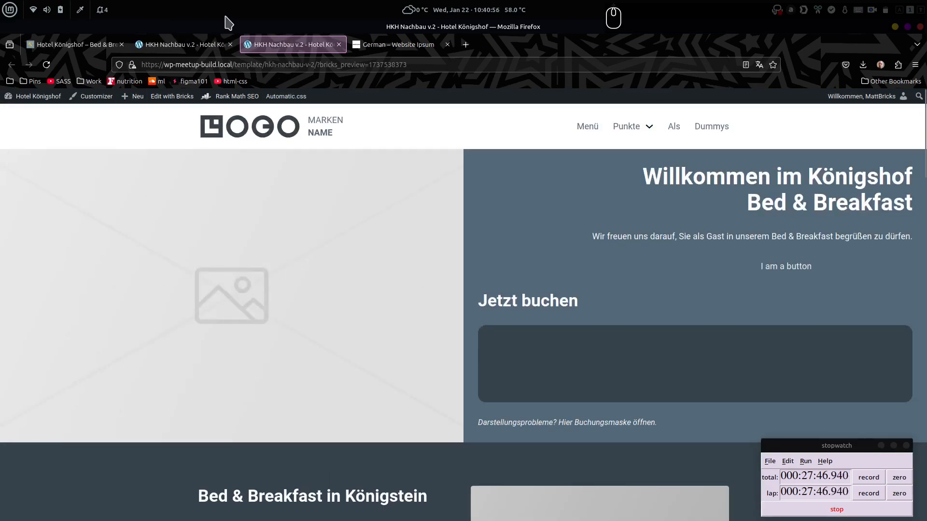
click(203, 44)
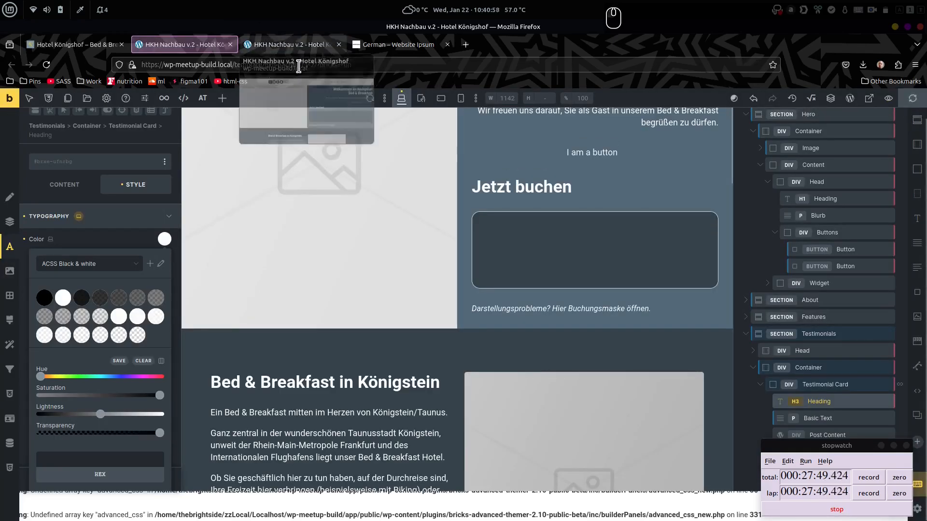
click(290, 44)
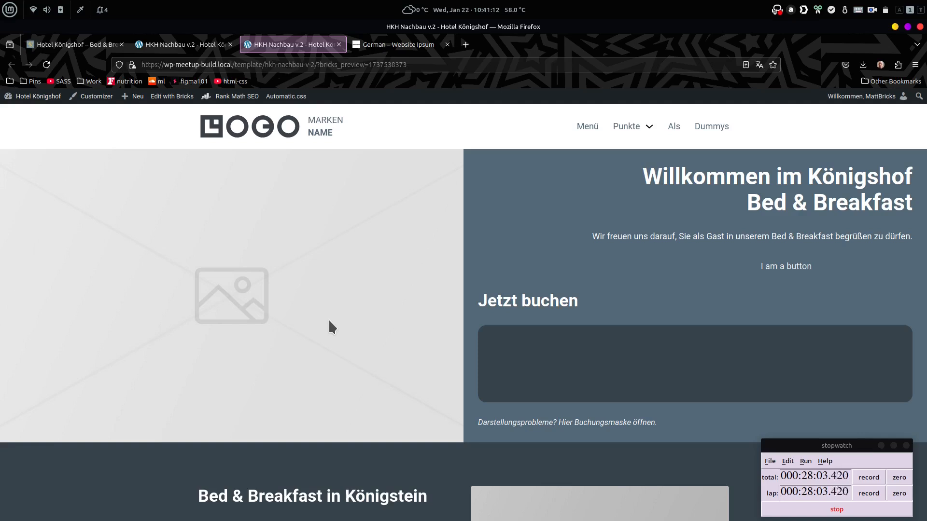
scroll(329, 321, down, 15)
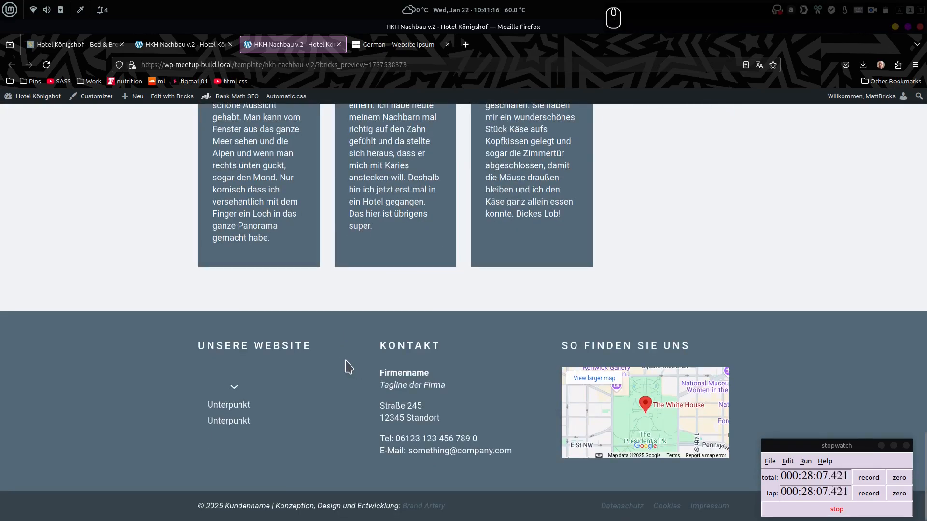
scroll(348, 368, up, 15)
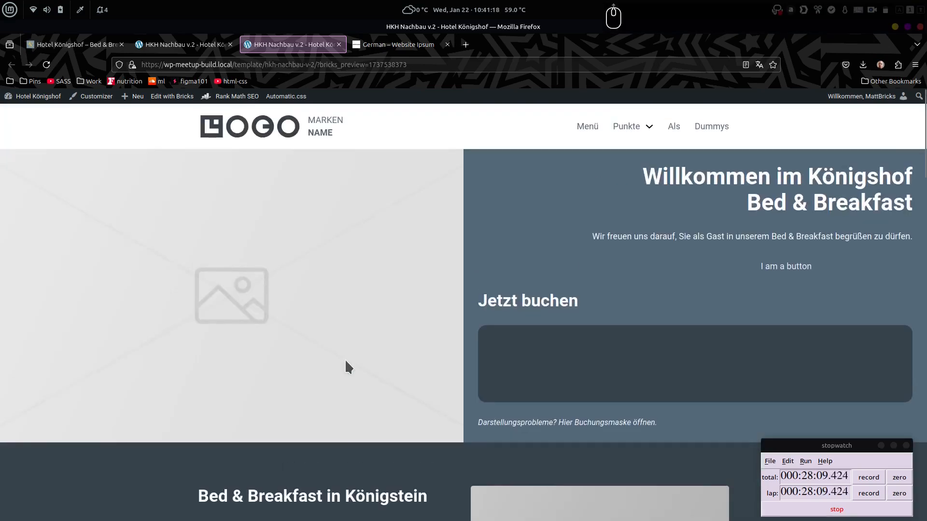